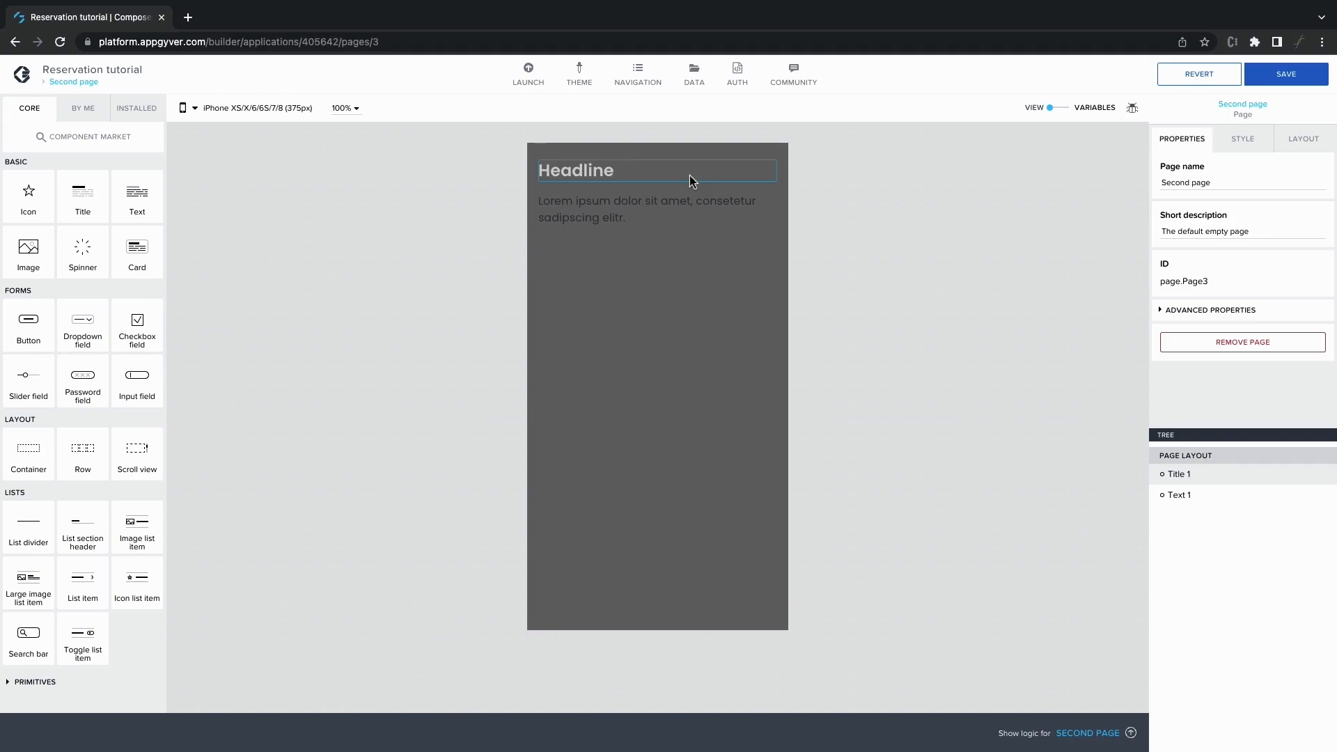
# Step: Delete the default headline and lorem ipsum text components from the Second page
pyautogui.click(690, 177)
pyautogui.click(765, 191)
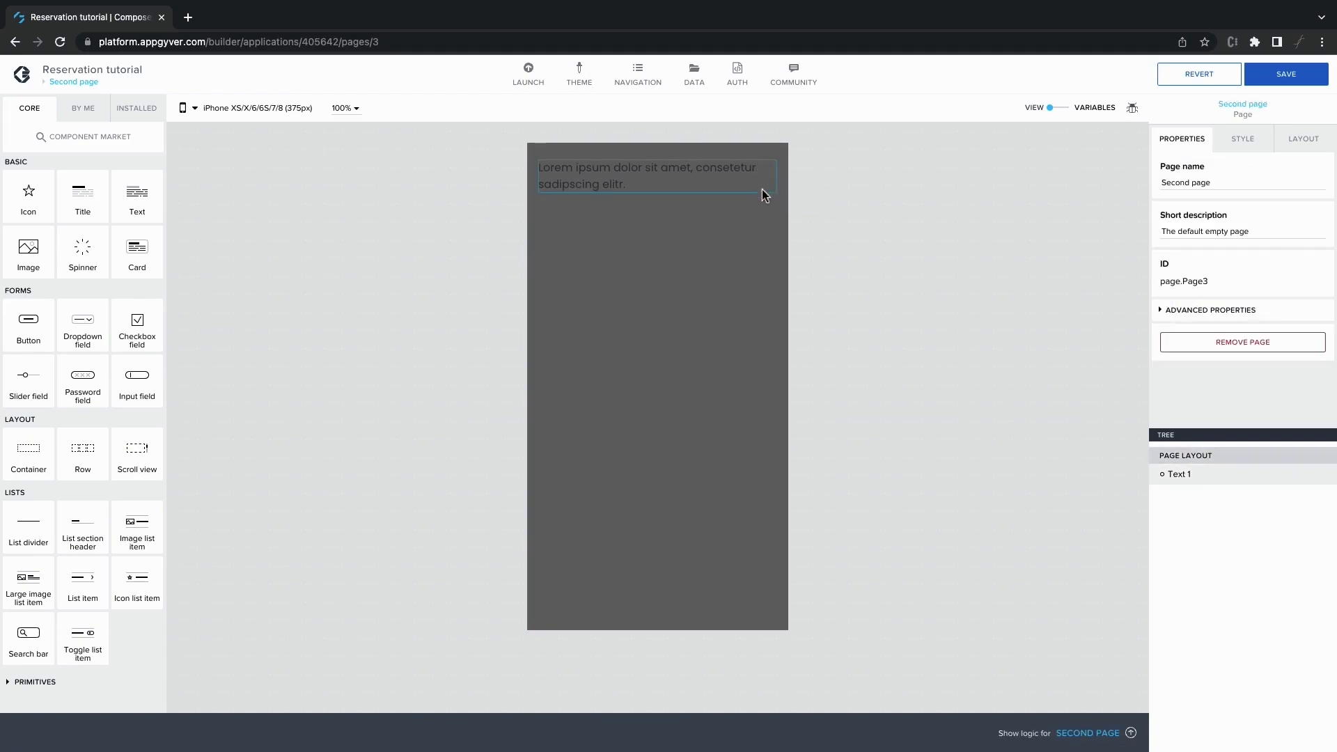
pyautogui.click(763, 195)
pyautogui.click(766, 197)
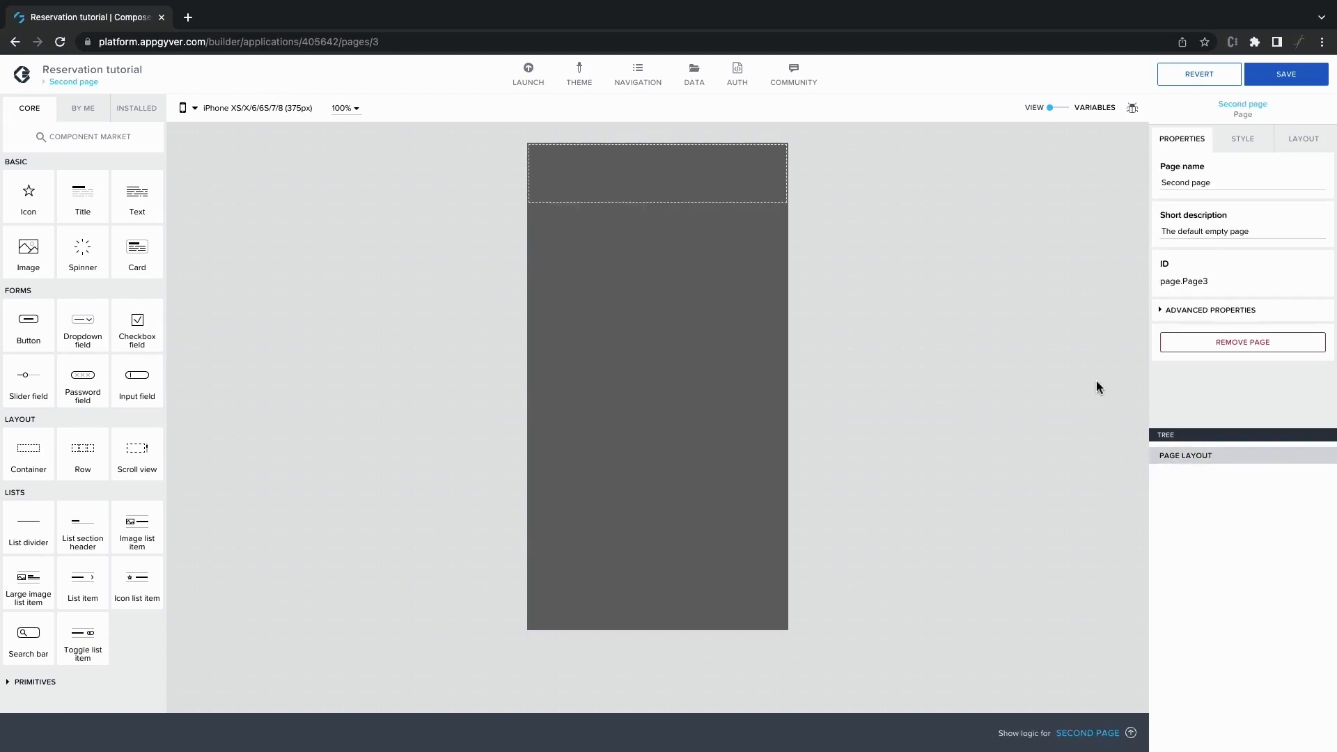
# Step: Clear the Second page layout's padding to 0px on all sides and save the application
pyautogui.click(1184, 454)
pyautogui.click(1242, 139)
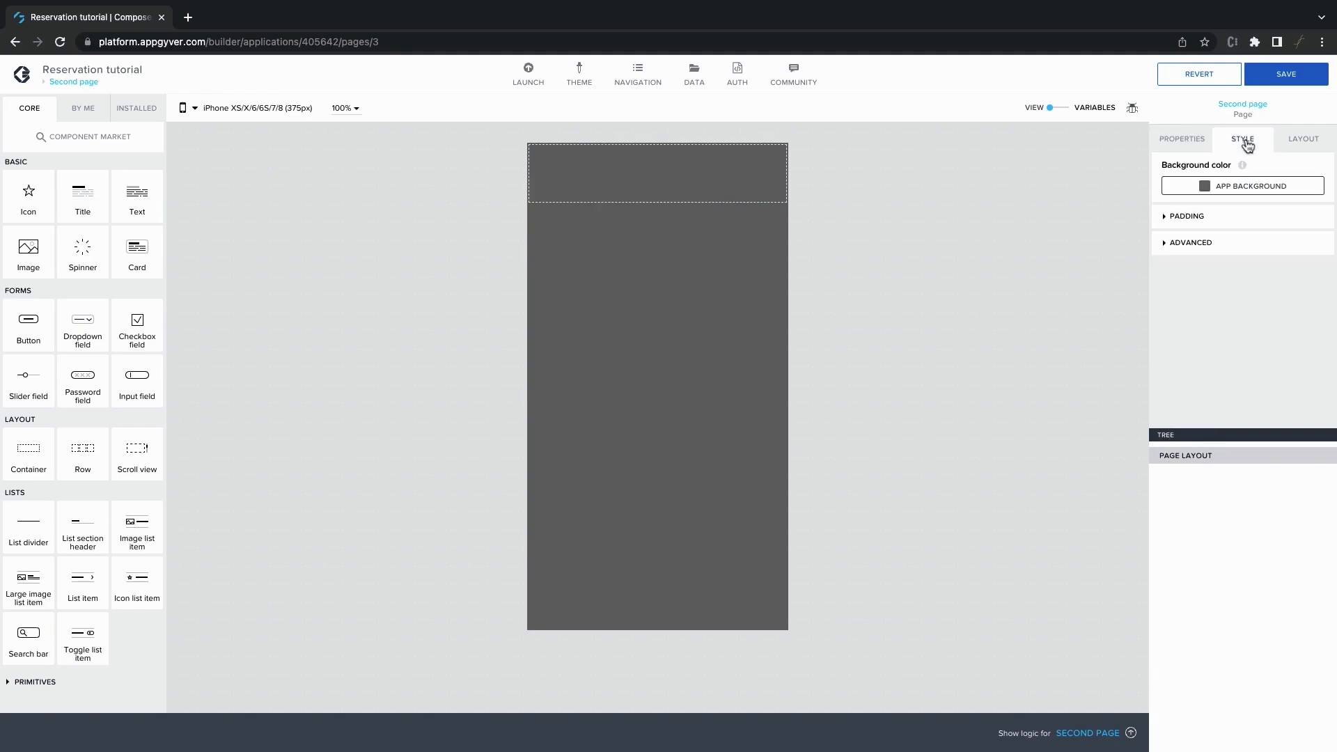
pyautogui.click(1238, 215)
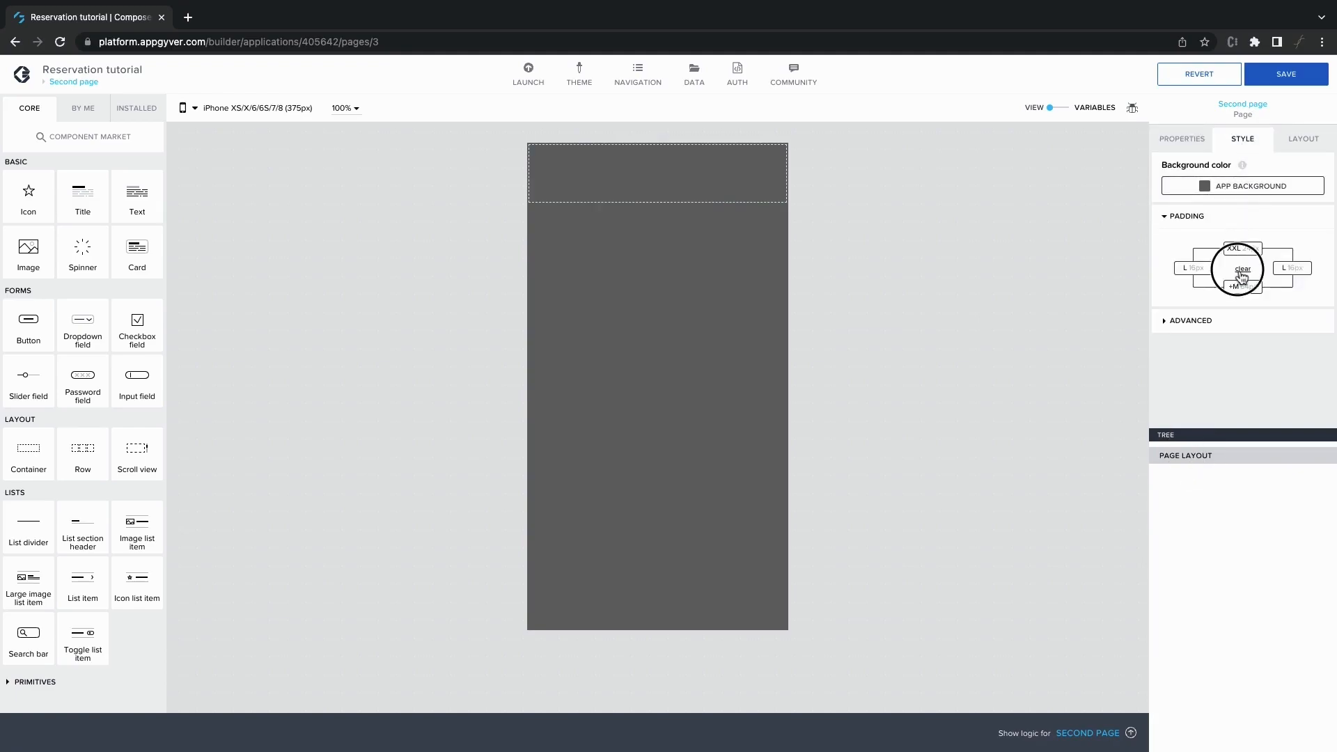
pyautogui.click(1281, 73)
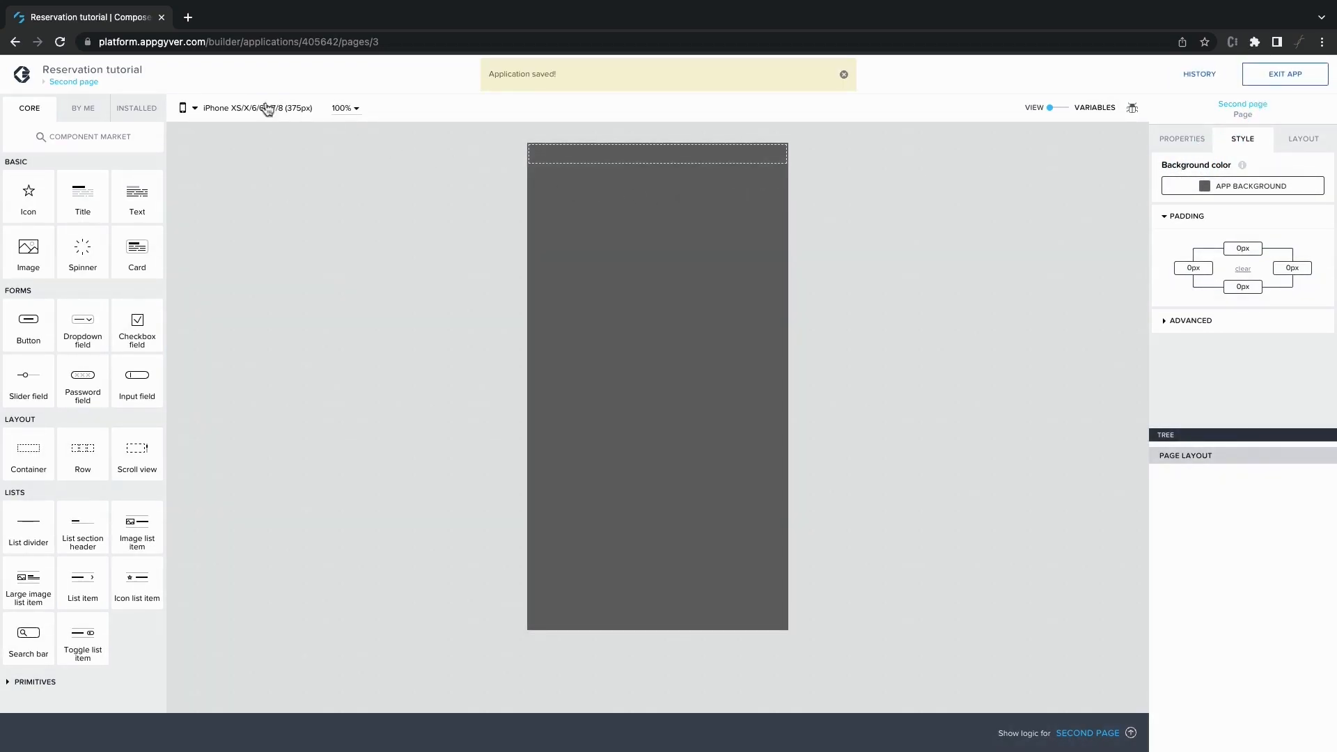
# Step: On the First page, add a container at page level and place all existing components inside it, keeping their order from top bar to button
pyautogui.click(122, 90)
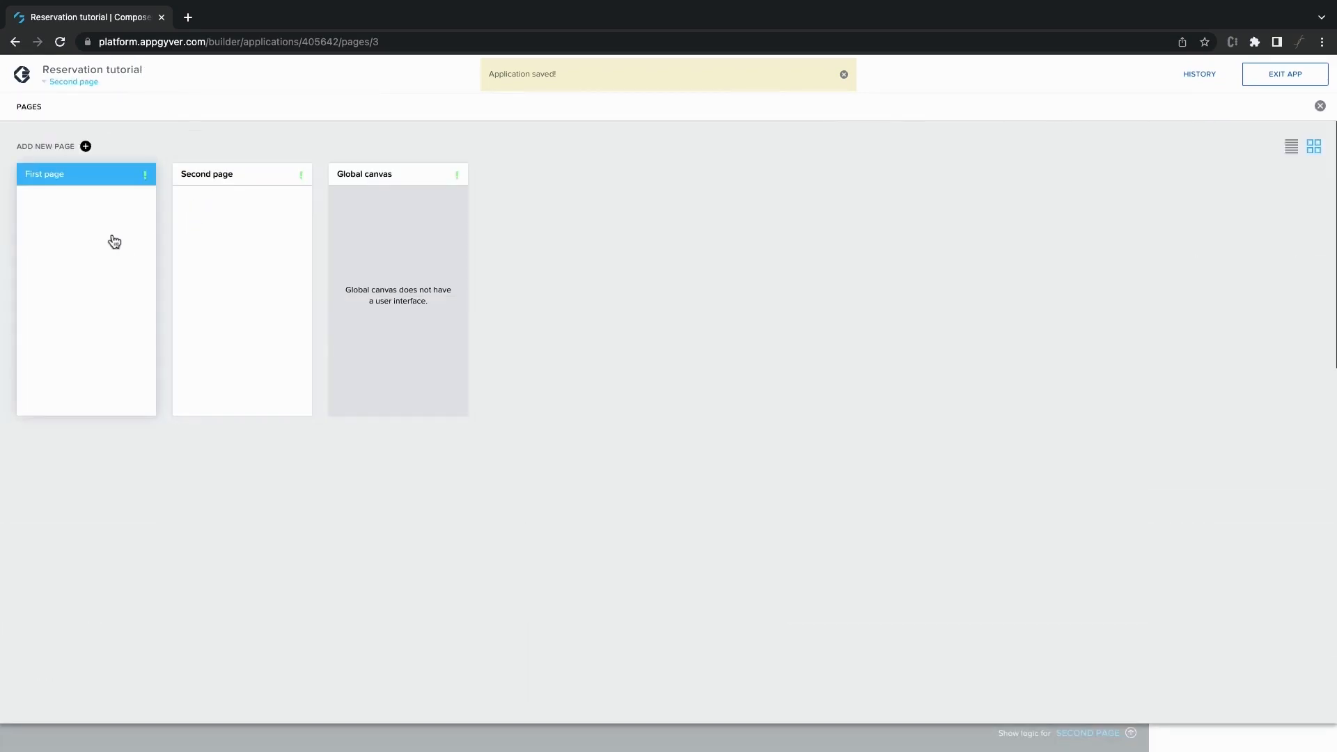
pyautogui.click(112, 238)
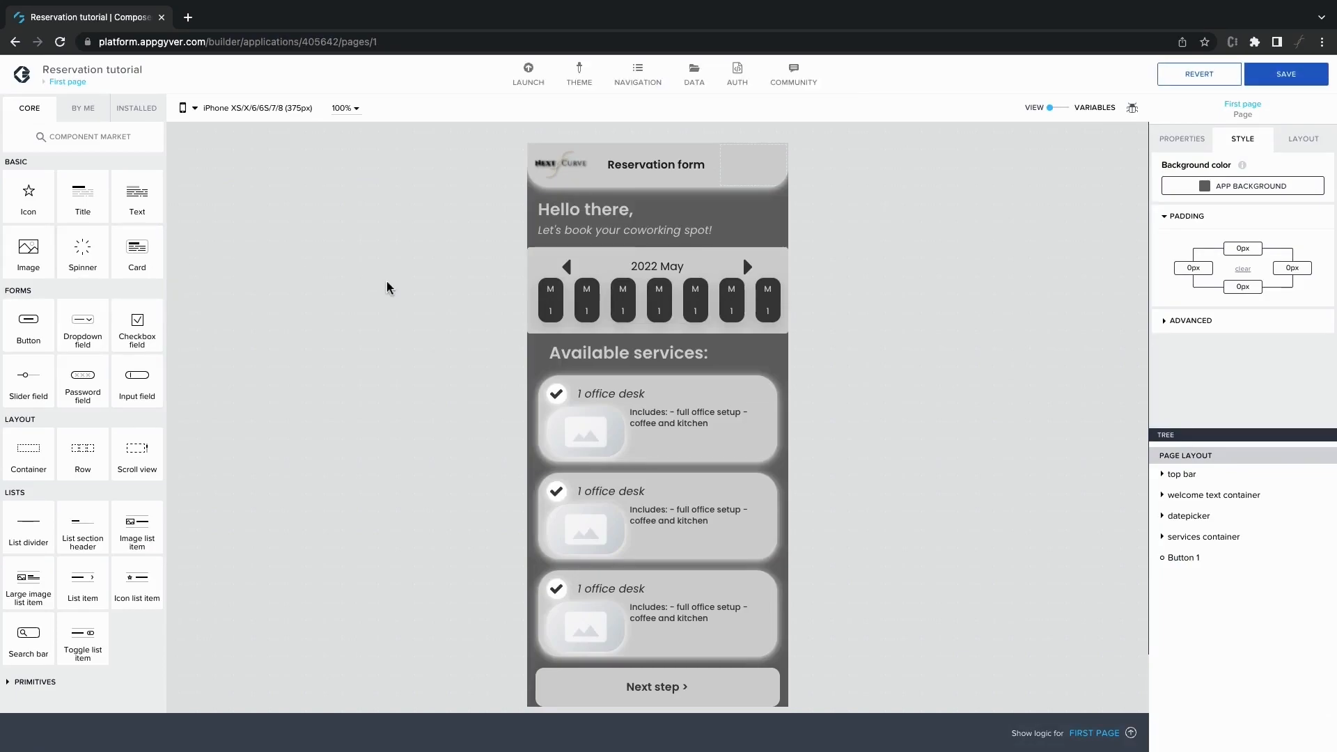
pyautogui.moveTo(31, 451); pyautogui.dragTo(1205, 473)
pyautogui.moveTo(1210, 583); pyautogui.dragTo(1223, 481)
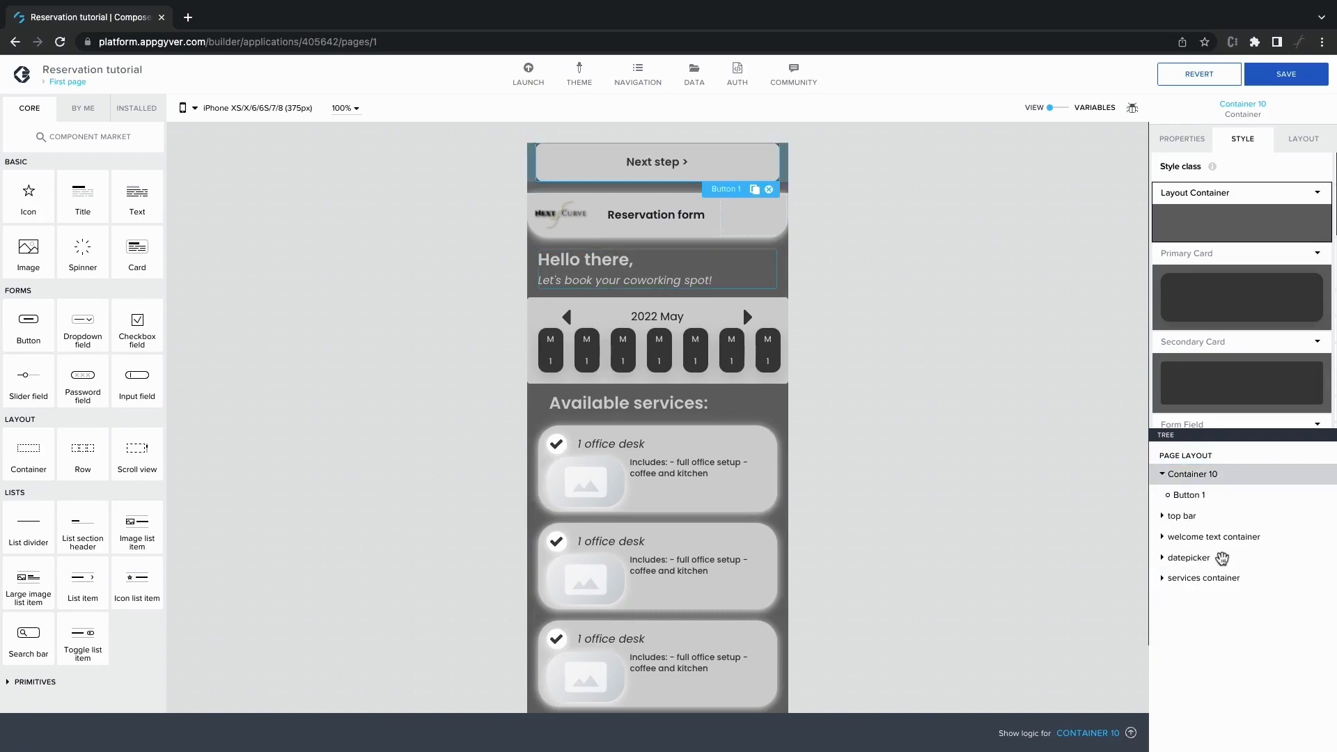
pyautogui.moveTo(1218, 580); pyautogui.dragTo(1199, 477)
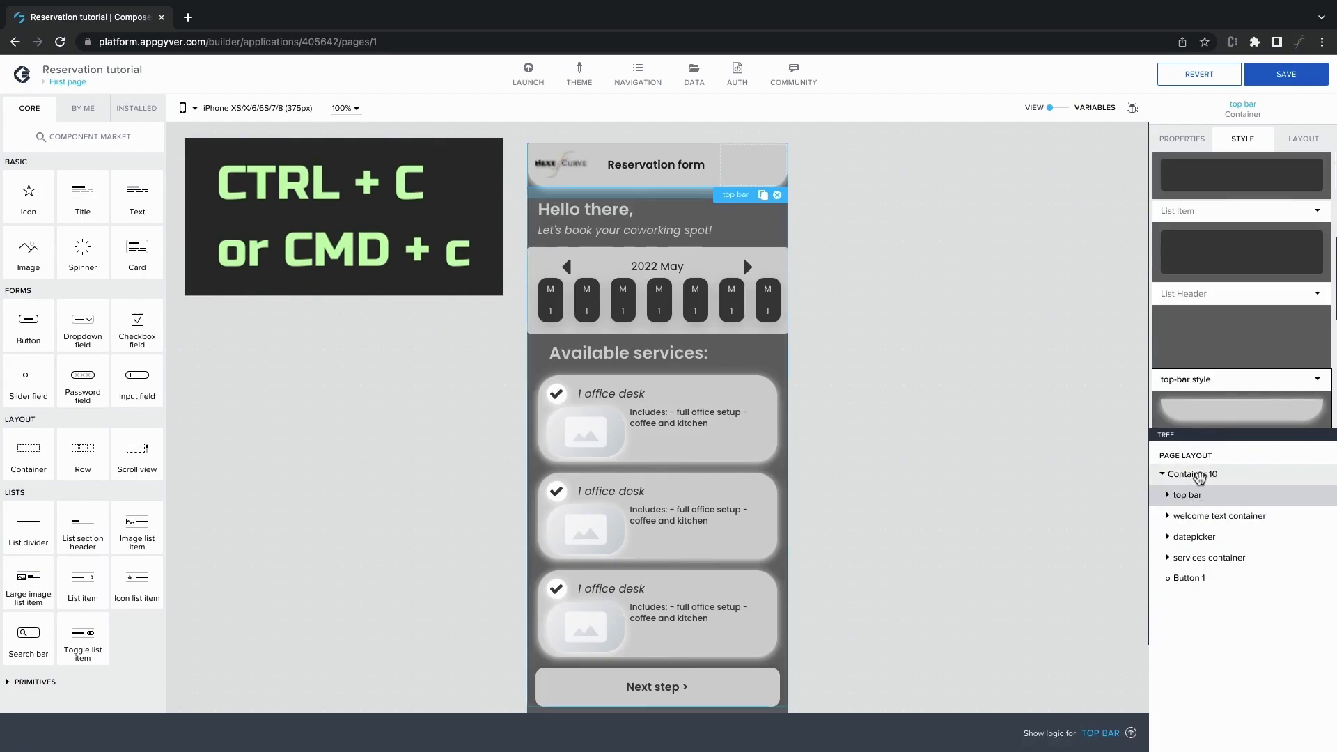
# Step: Copy the container that wraps all the First page components and save the application
pyautogui.click(1199, 477)
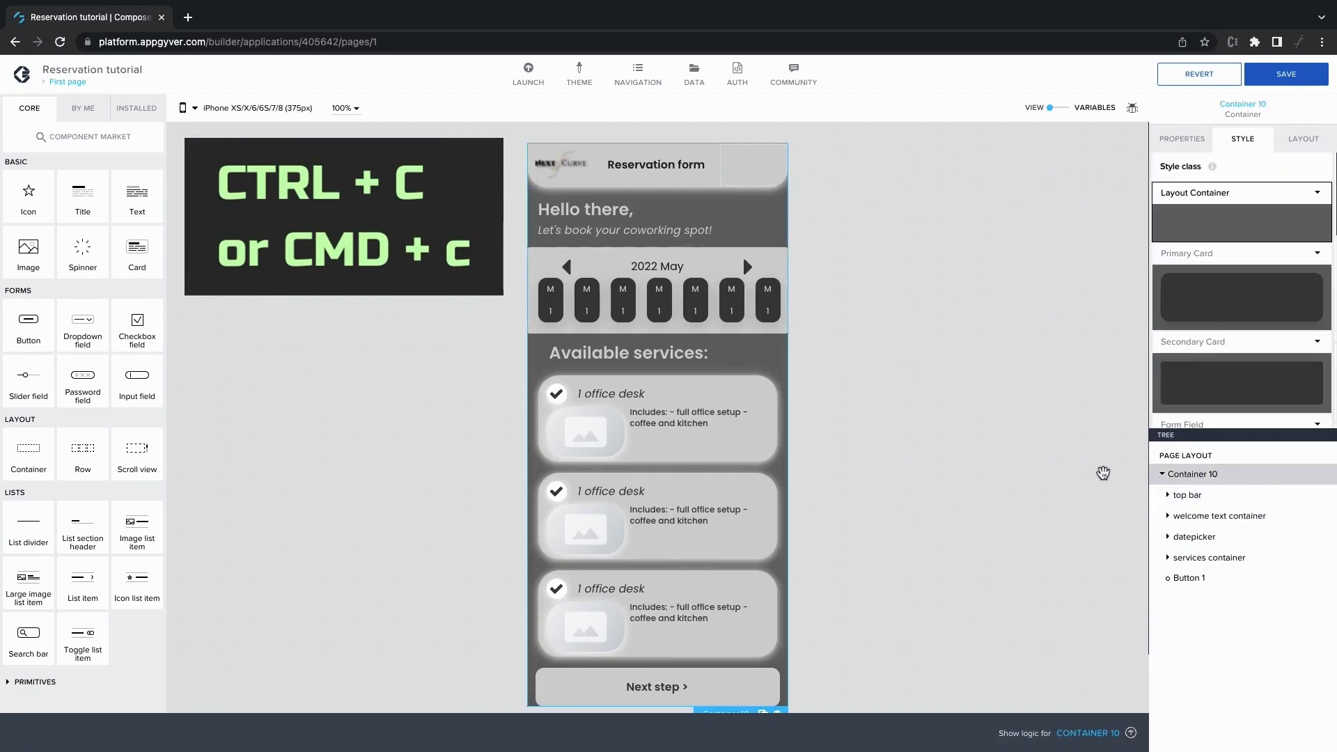
pyautogui.hotkey('ctrl', 'c')
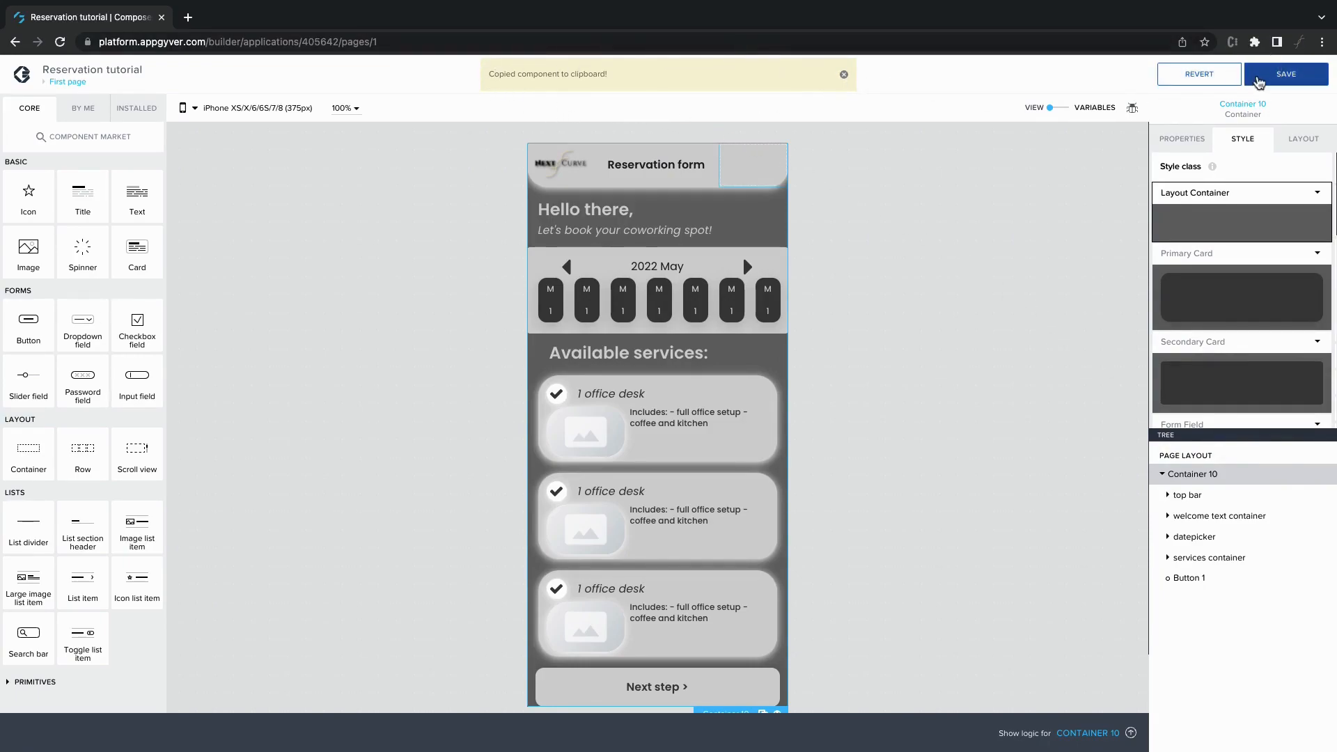
pyautogui.click(1259, 82)
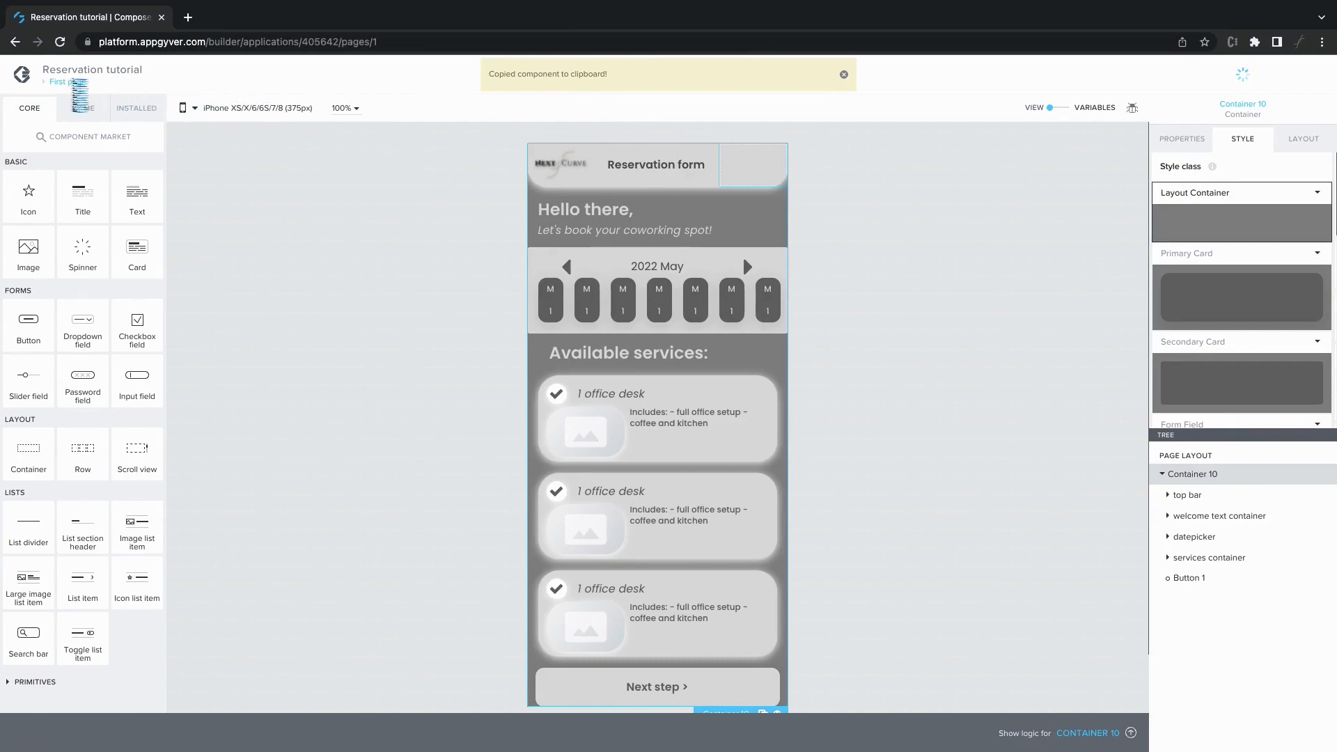
# Step: Open the Second page and paste the copied container into its page layout
pyautogui.click(75, 83)
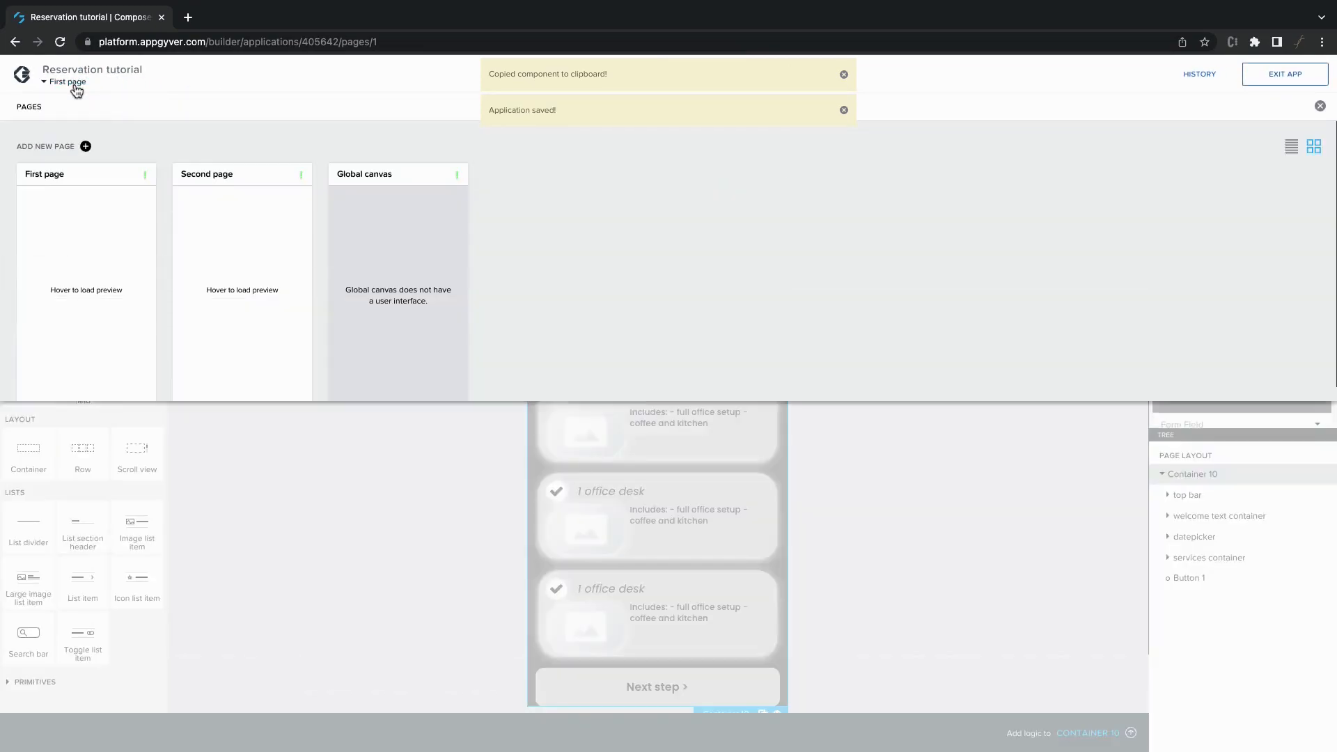
pyautogui.click(215, 231)
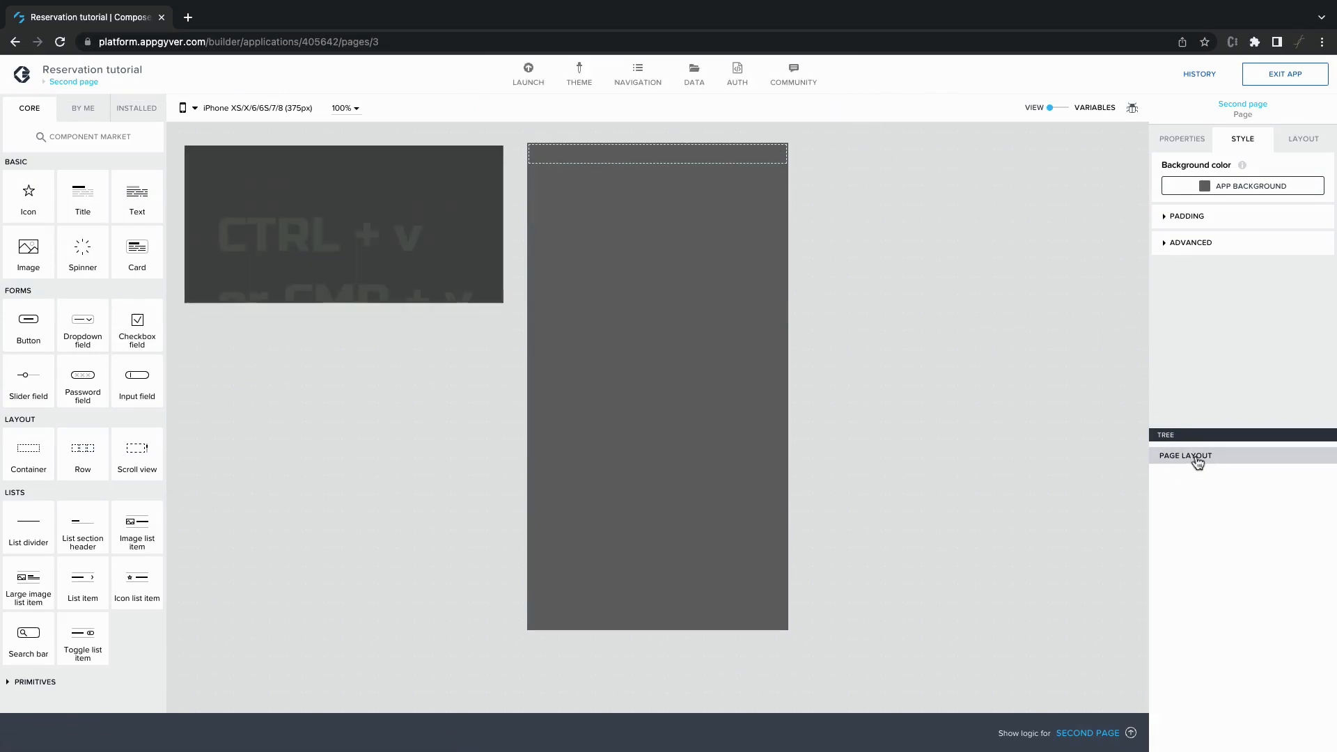
pyautogui.hotkey('ctrl', 'v')
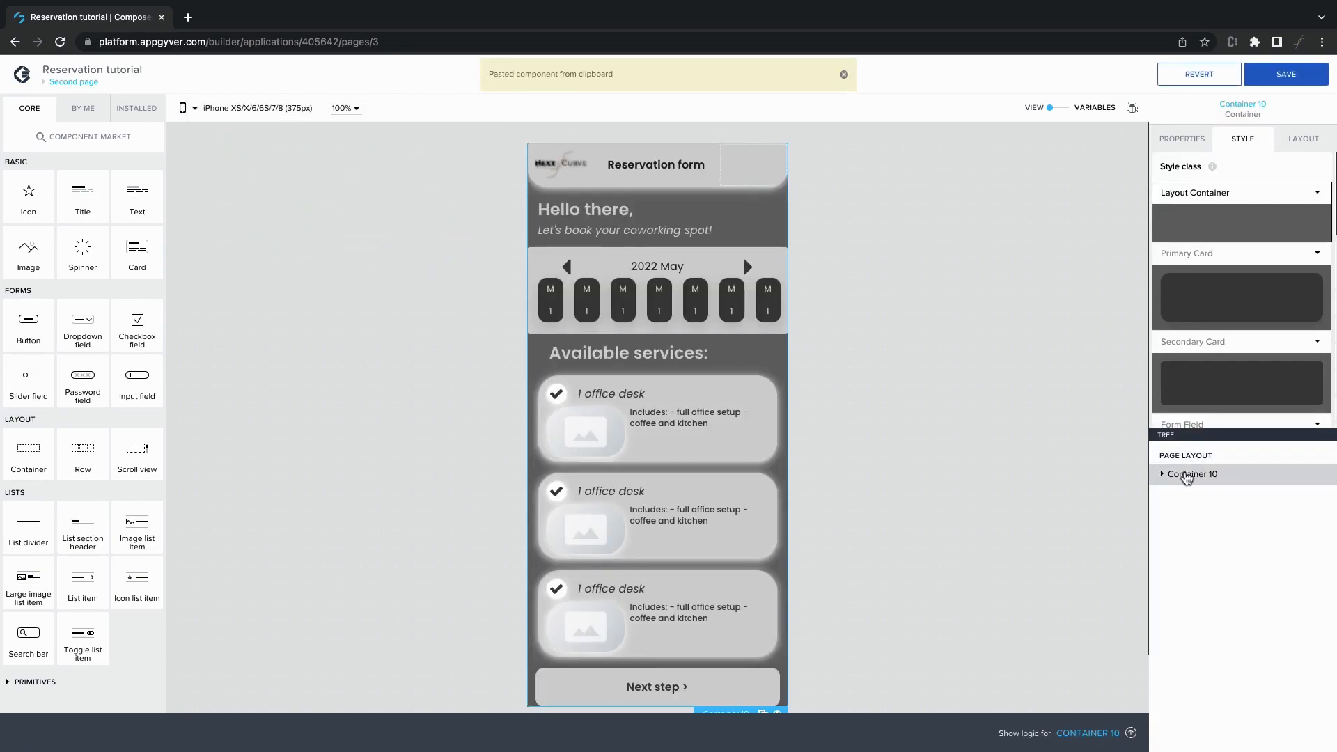
# Step: Move the pasted components out of the wrapping container directly into the page layout, without the container, and save the application
pyautogui.click(1164, 476)
pyautogui.click(1195, 493)
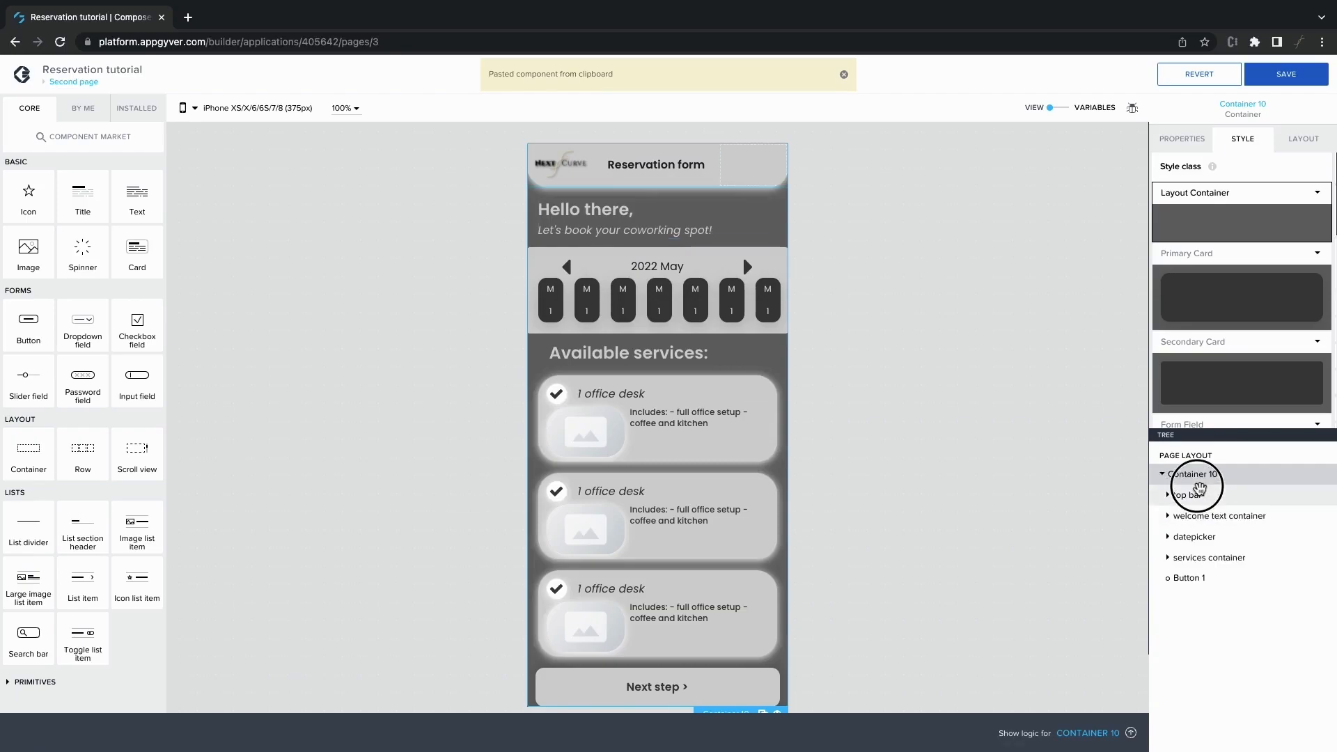
pyautogui.moveTo(1199, 488); pyautogui.dragTo(1196, 471)
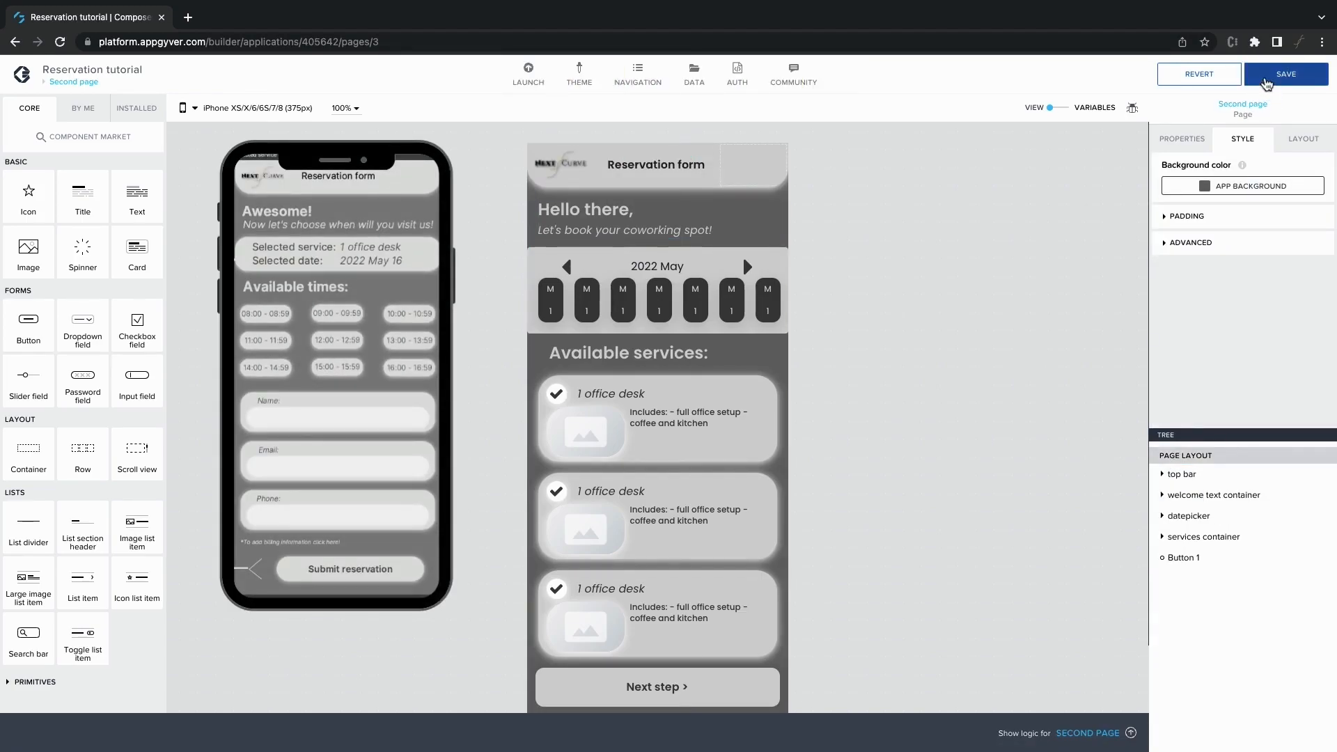
pyautogui.click(1266, 81)
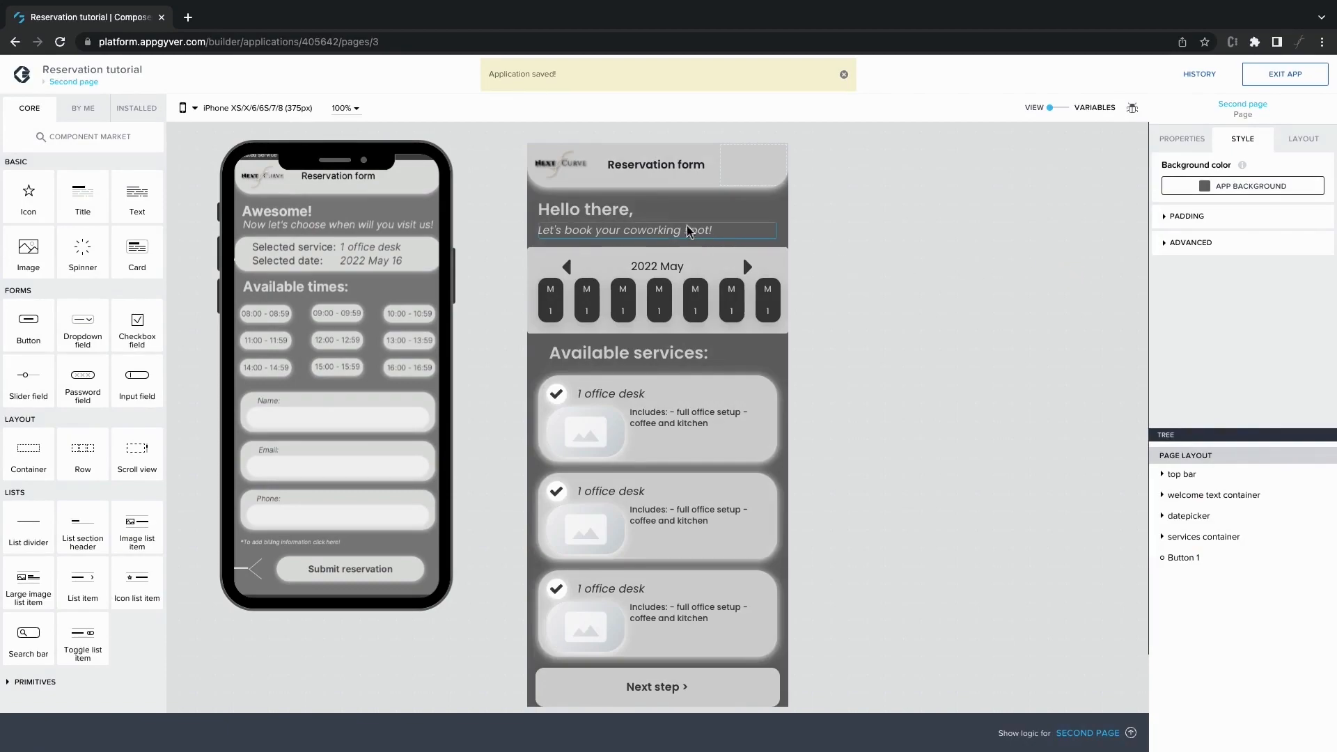
# Step: Change the content of the welcome title on the Second page to "Awesome!"
pyautogui.click(624, 220)
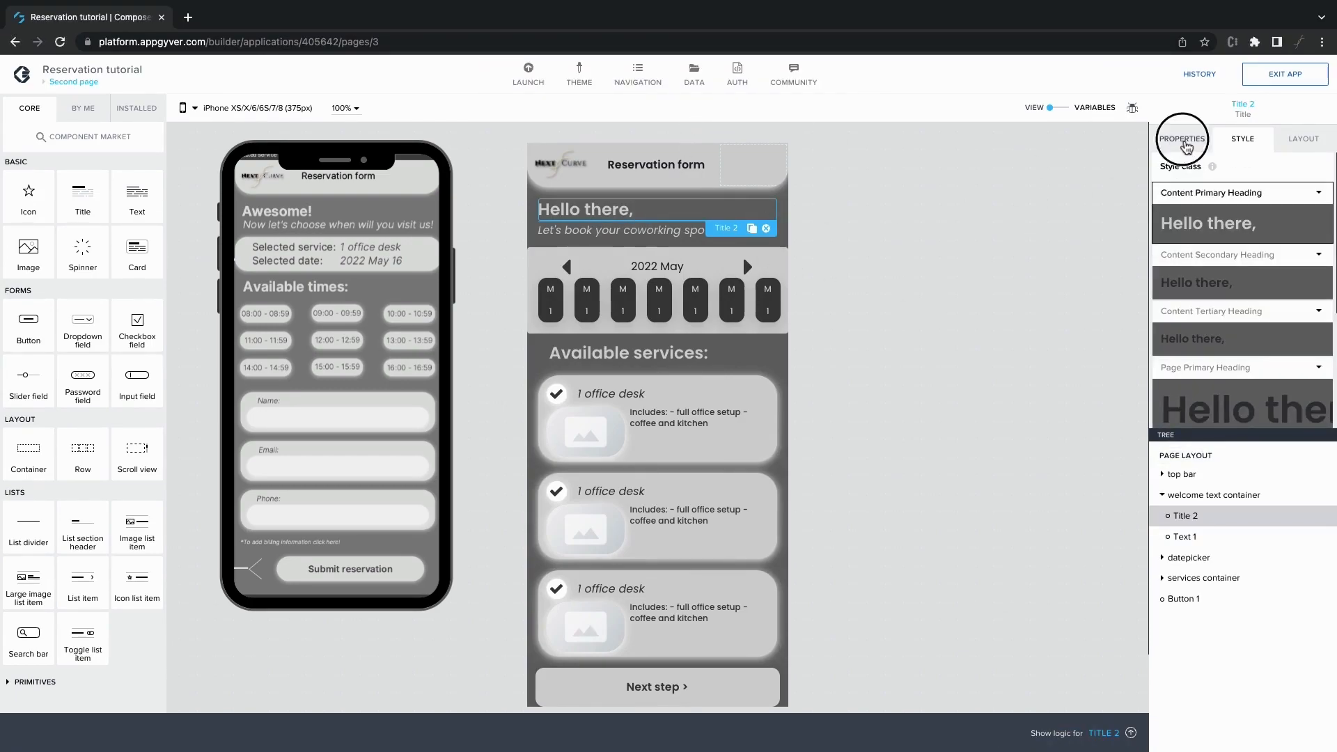
pyautogui.click(1182, 138)
pyautogui.moveTo(1187, 186); pyautogui.dragTo(1243, 188)
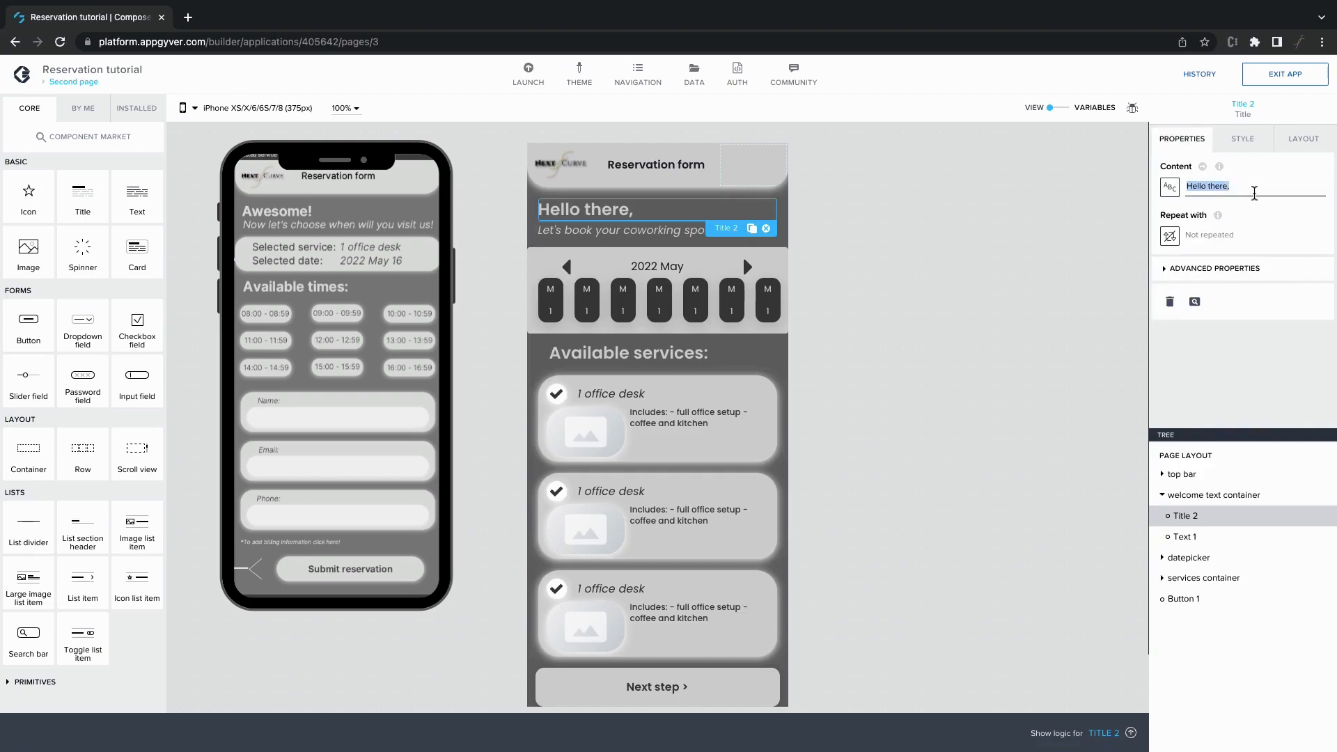
pyautogui.write('Awesome!')
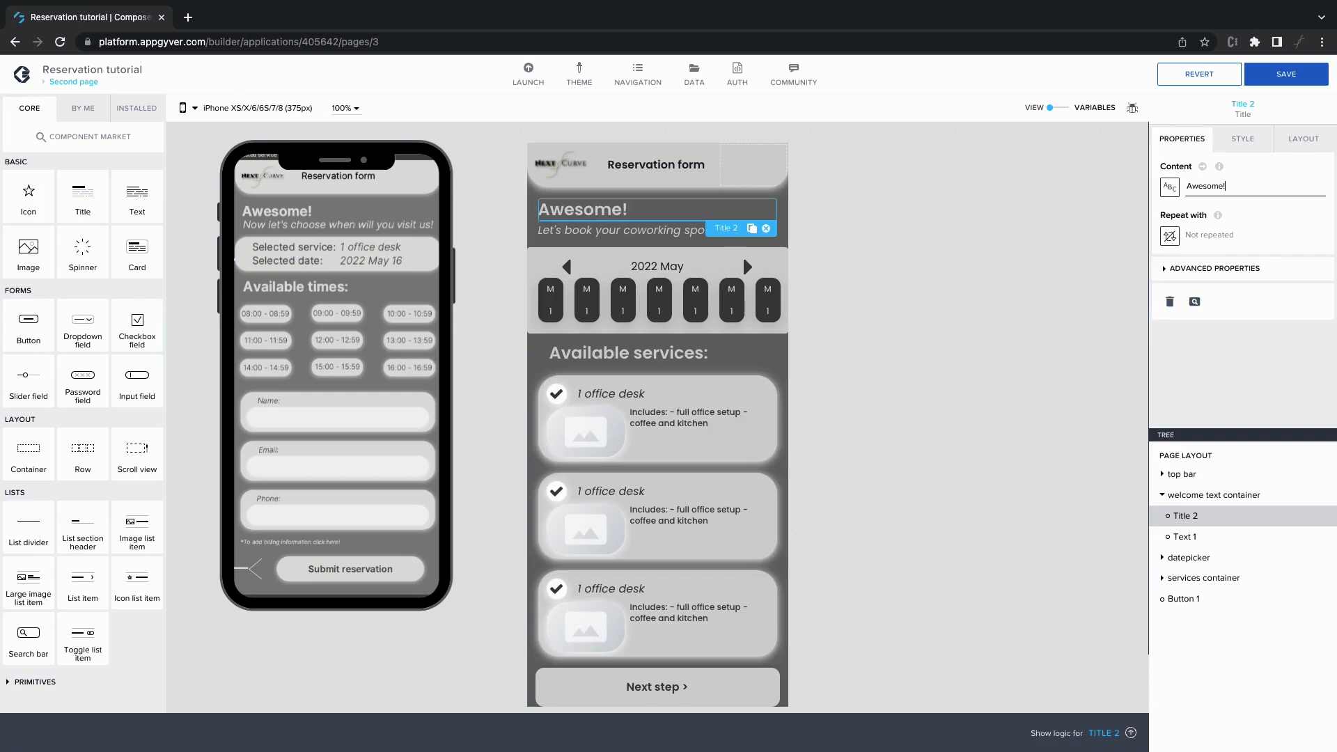
# Step: Change the welcome subtitle's content to "Now let's choose when will you visit us!"
pyautogui.click(627, 230)
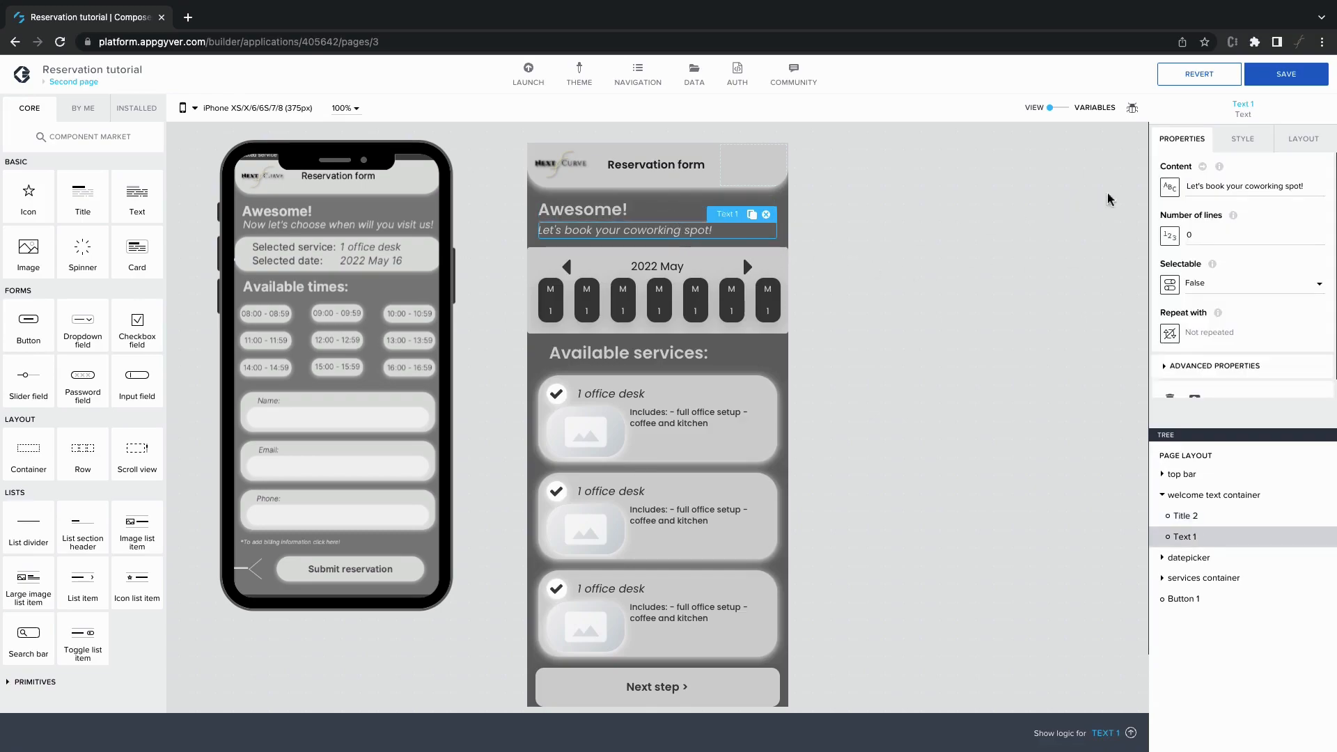
pyautogui.tripleClick(1187, 193)
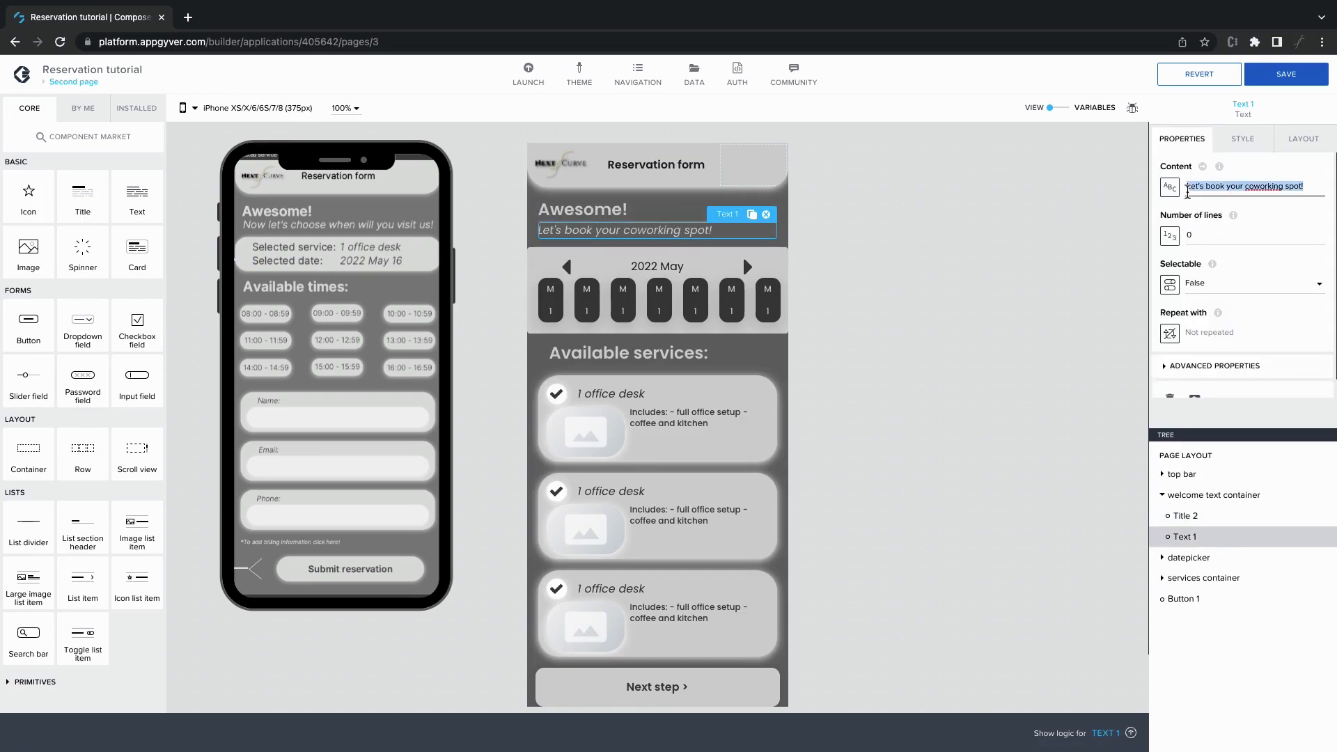
pyautogui.write("Now let's ")
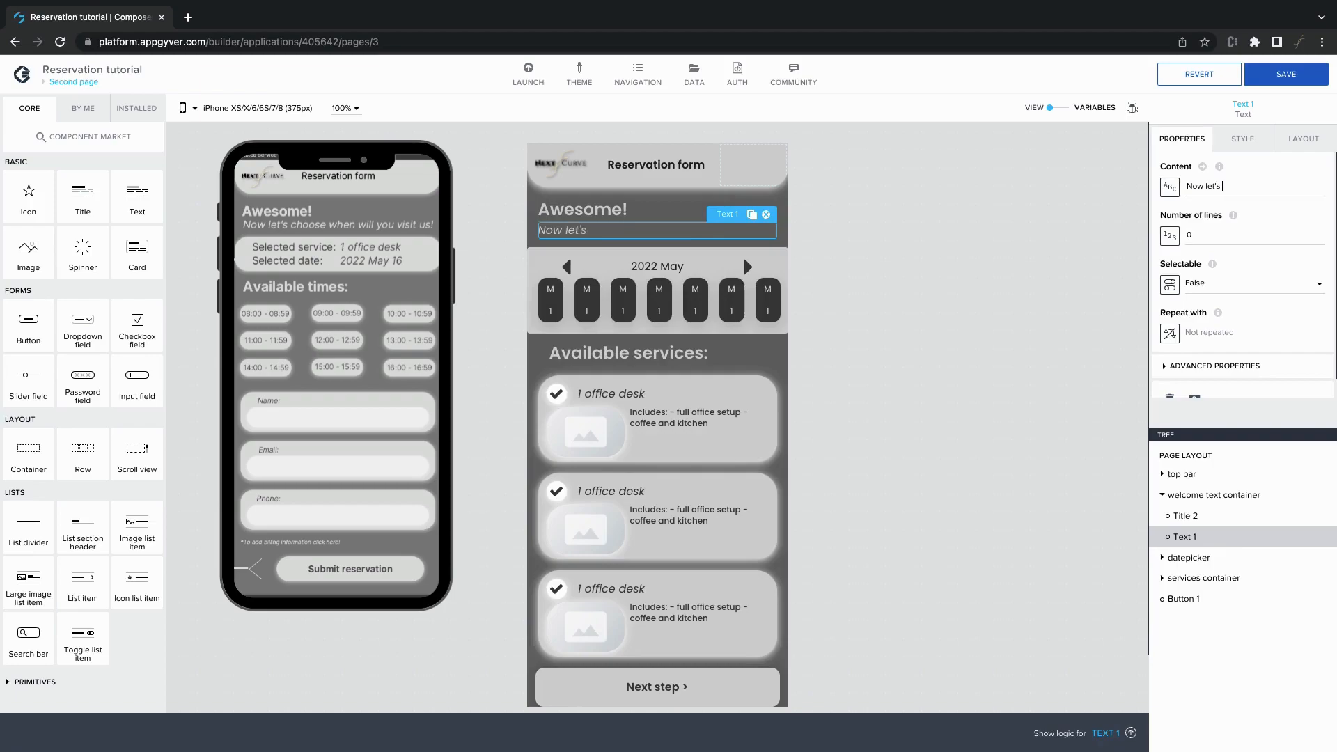
pyautogui.write('choose when will you')
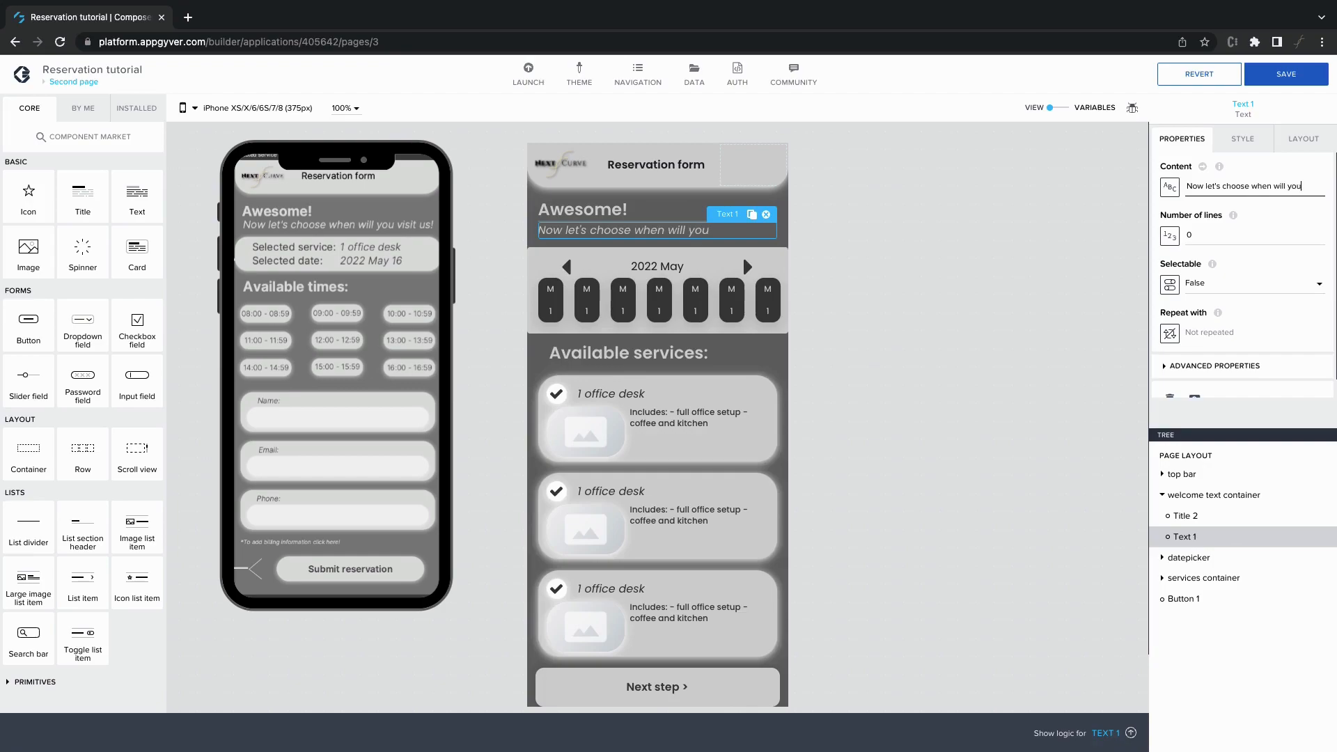
pyautogui.write(' visit us!')
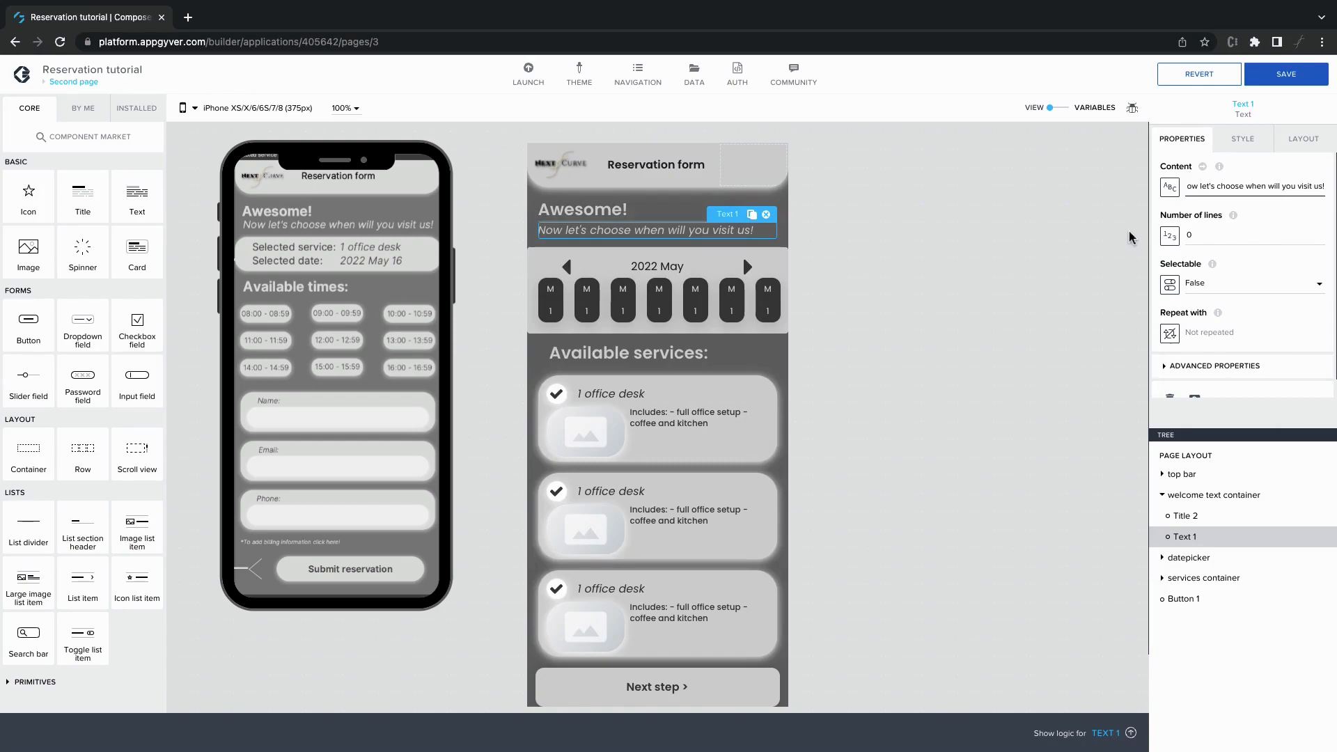
# Step: Change the content of the services section heading to "Available times:"
pyautogui.click(668, 353)
pyautogui.tripleClick(1217, 193)
pyautogui.write('Available times:')
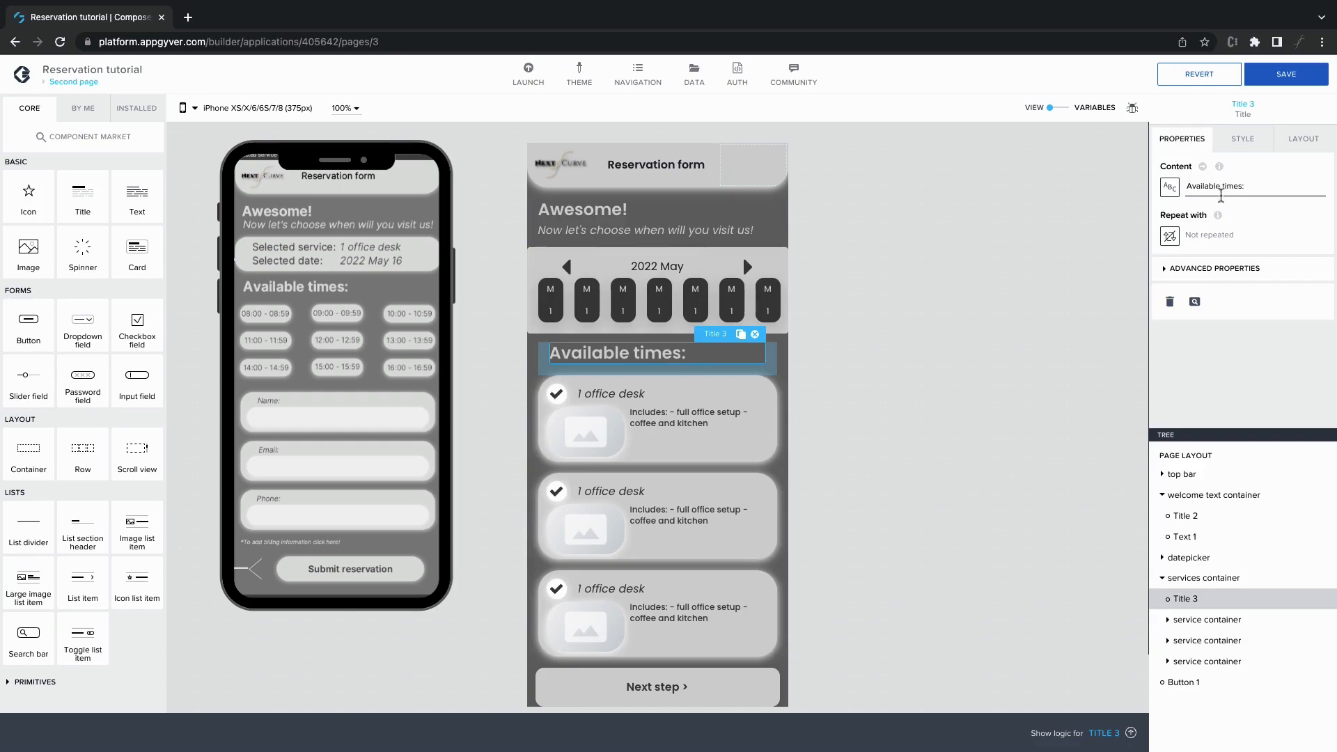
# Step: Delete the datepicker container from the Second page
pyautogui.click(784, 257)
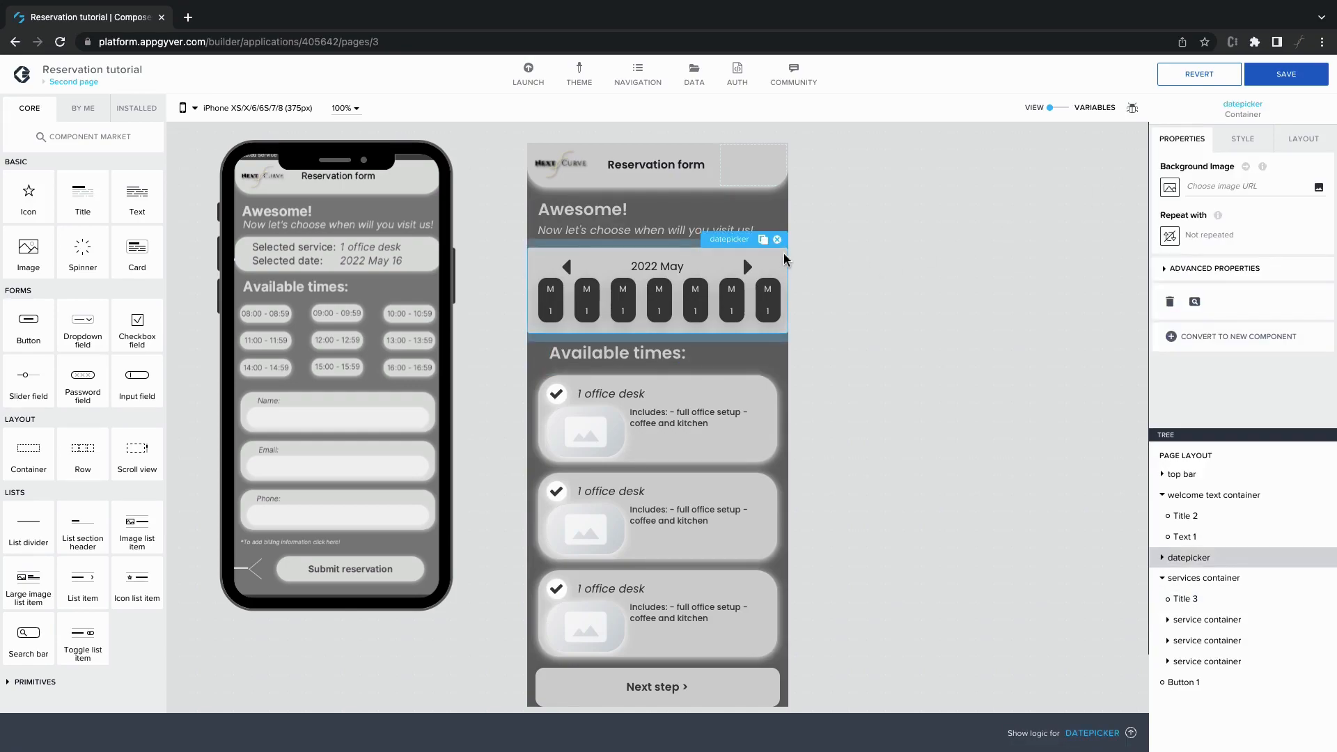
pyautogui.click(777, 240)
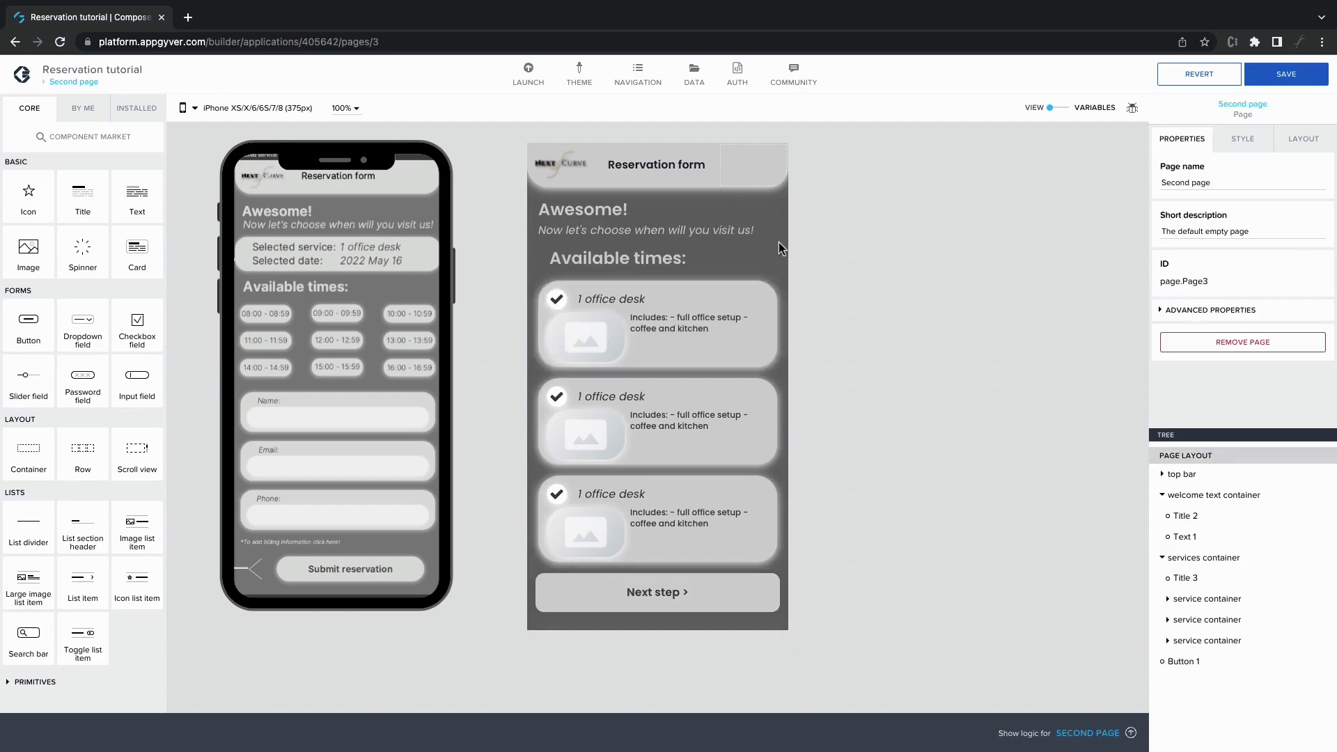
# Step: Copy the first service container and paste it at page level between the welcome text container and the services container
pyautogui.click(765, 289)
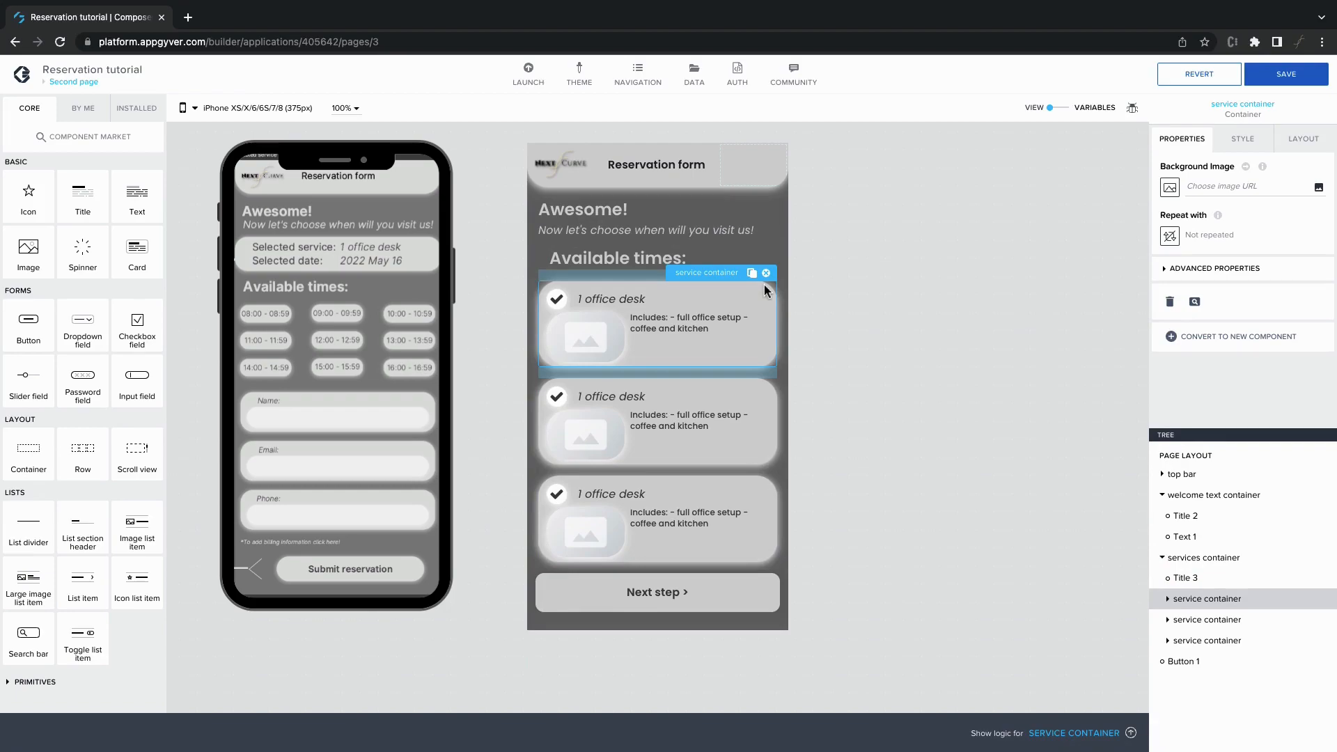
pyautogui.hotkey('ctrl', 'c')
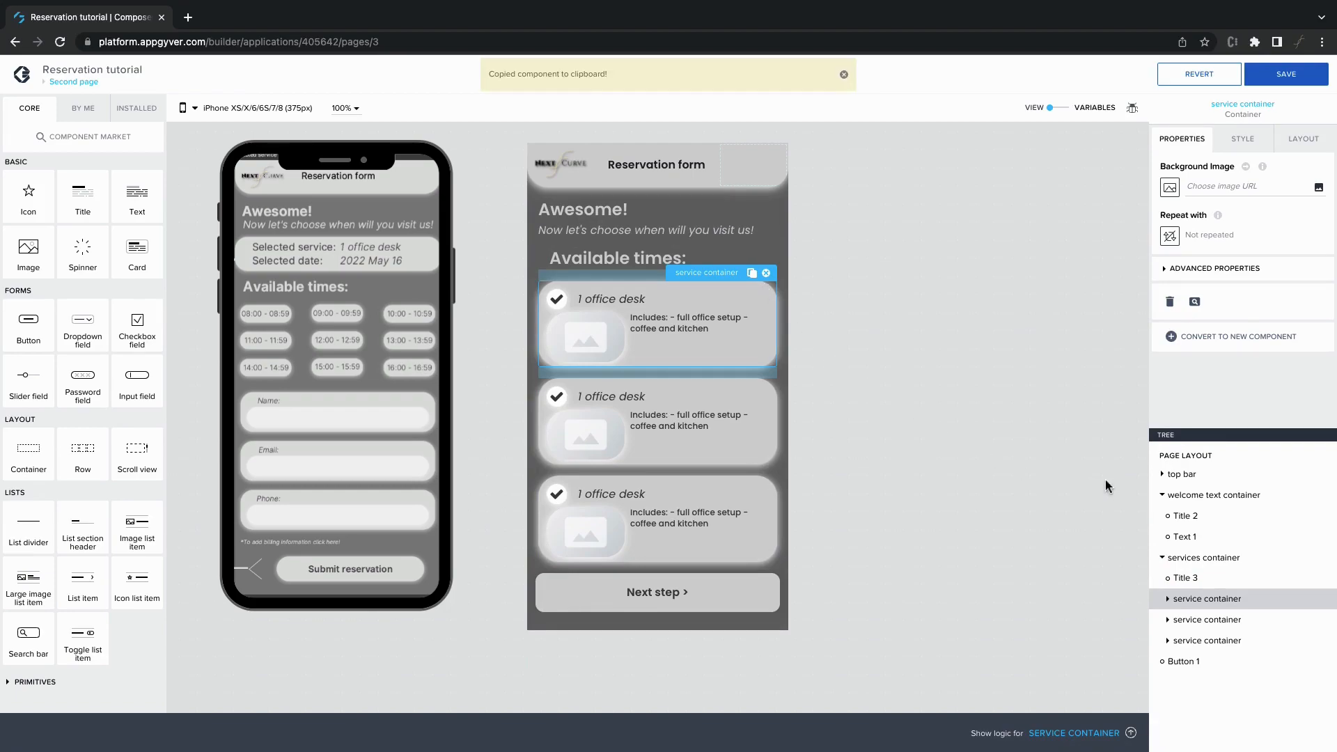
pyautogui.click(1172, 496)
pyautogui.click(1182, 496)
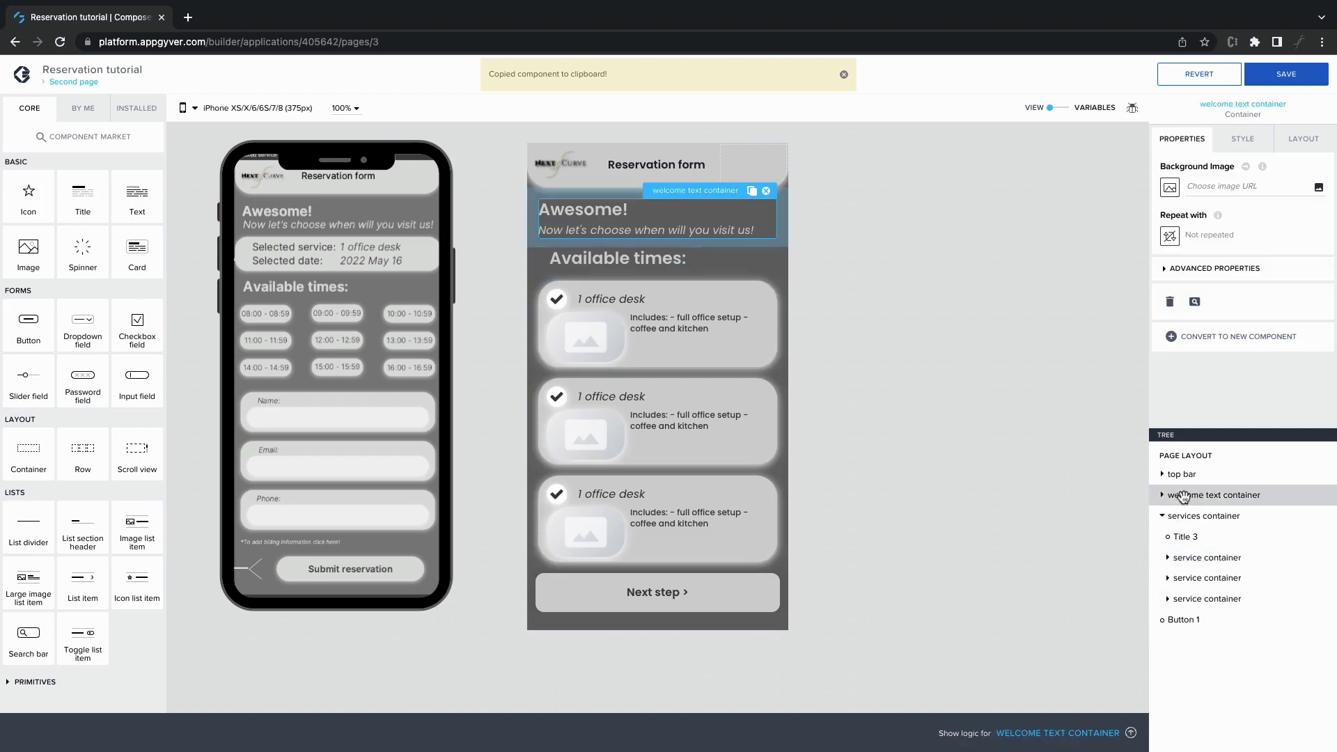
pyautogui.hotkey('ctrl', 'v')
pyautogui.moveTo(1189, 518); pyautogui.dragTo(1176, 493)
# Step: Delete the selected container holding the check mark from the pasted service container's name row
pyautogui.click(1192, 560)
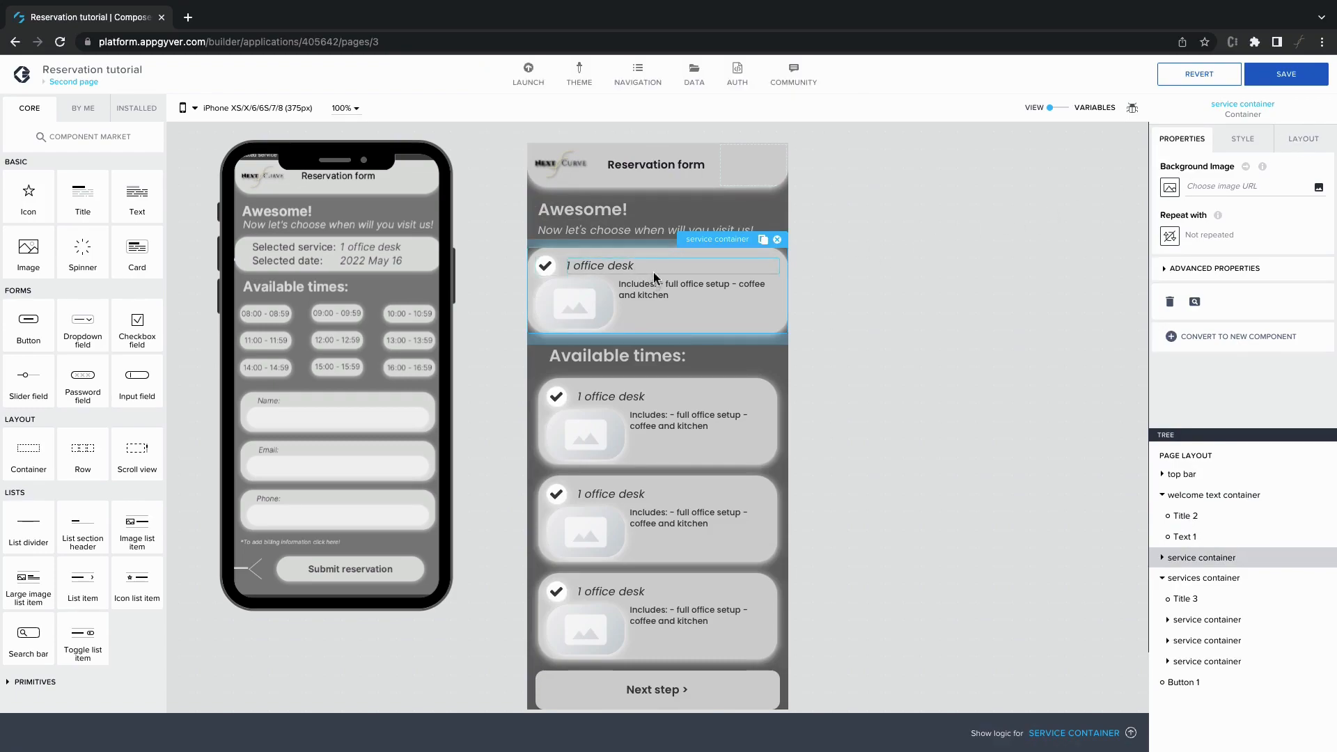
pyautogui.click(1161, 578)
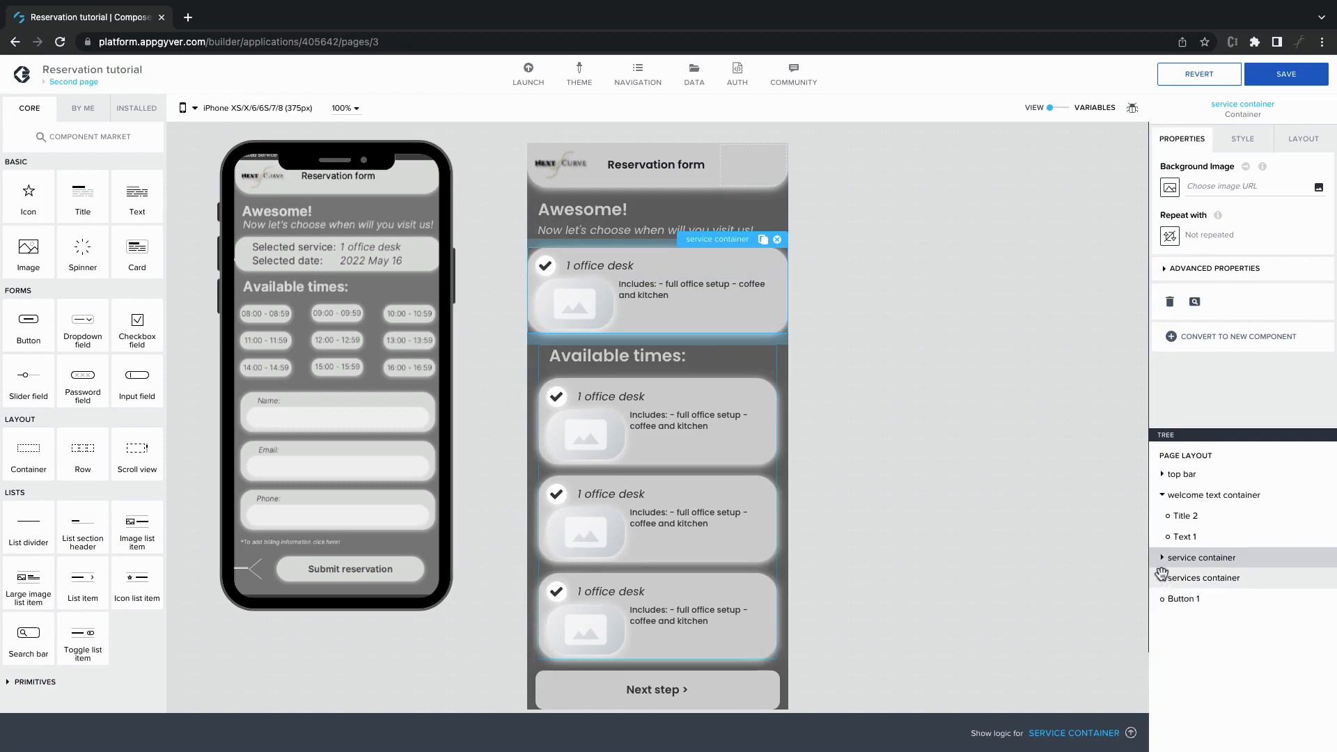
pyautogui.click(1161, 557)
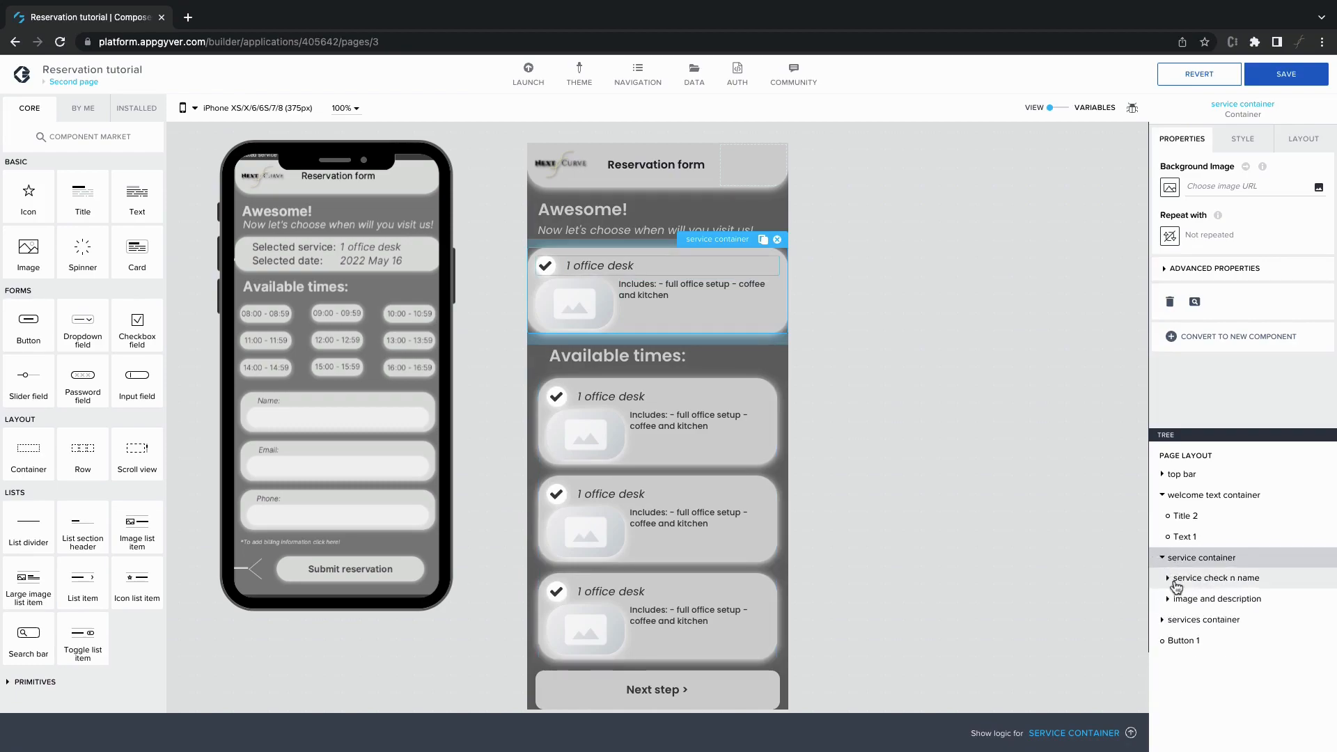
pyautogui.click(1170, 579)
pyautogui.click(1187, 600)
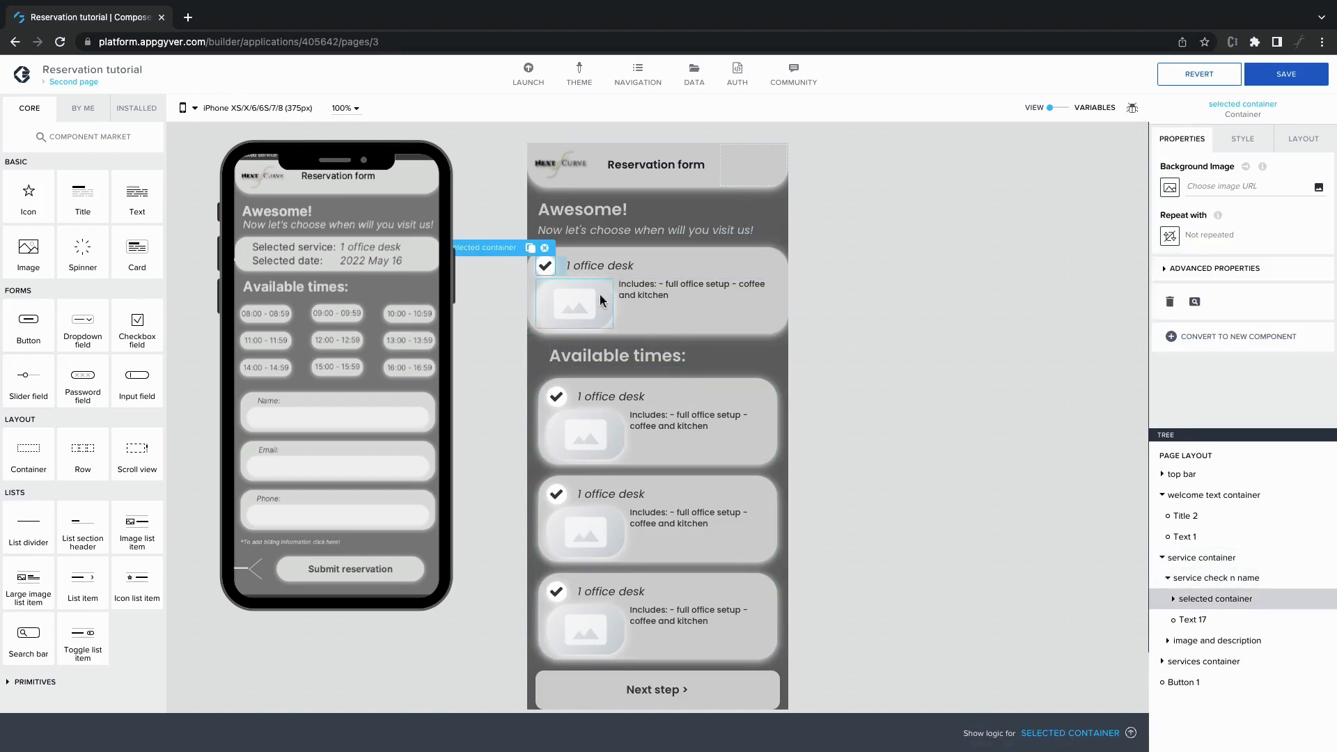
pyautogui.click(547, 249)
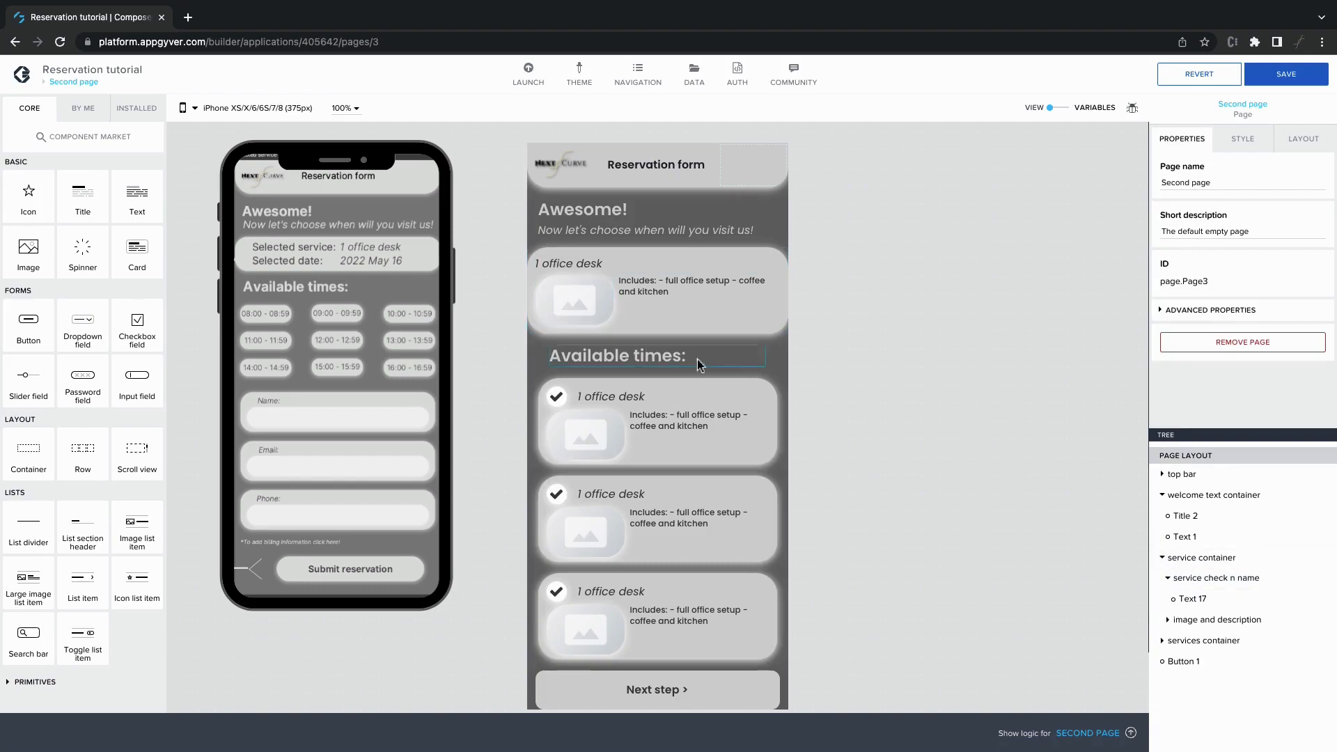
# Step: Add a Text component before the service name in the pasted container and delete its image and description container
pyautogui.click(1224, 595)
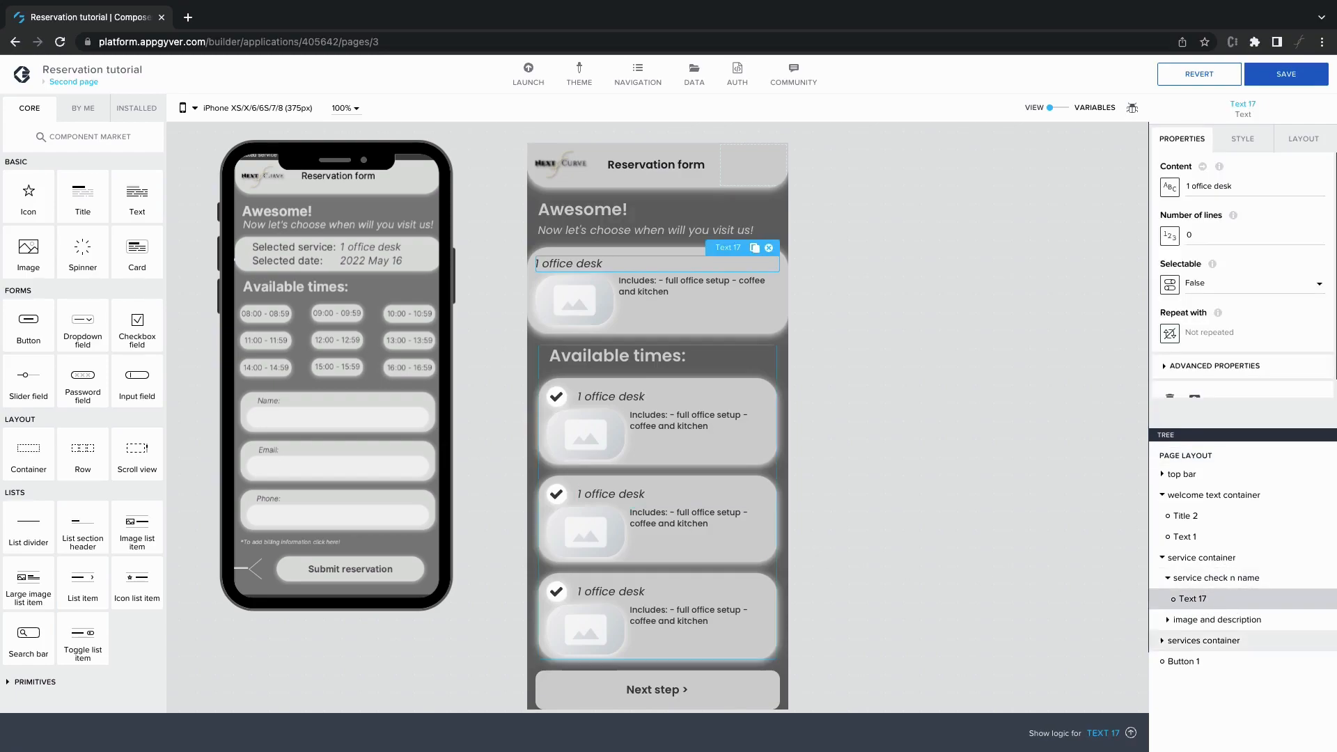
pyautogui.moveTo(137, 198); pyautogui.dragTo(1224, 597)
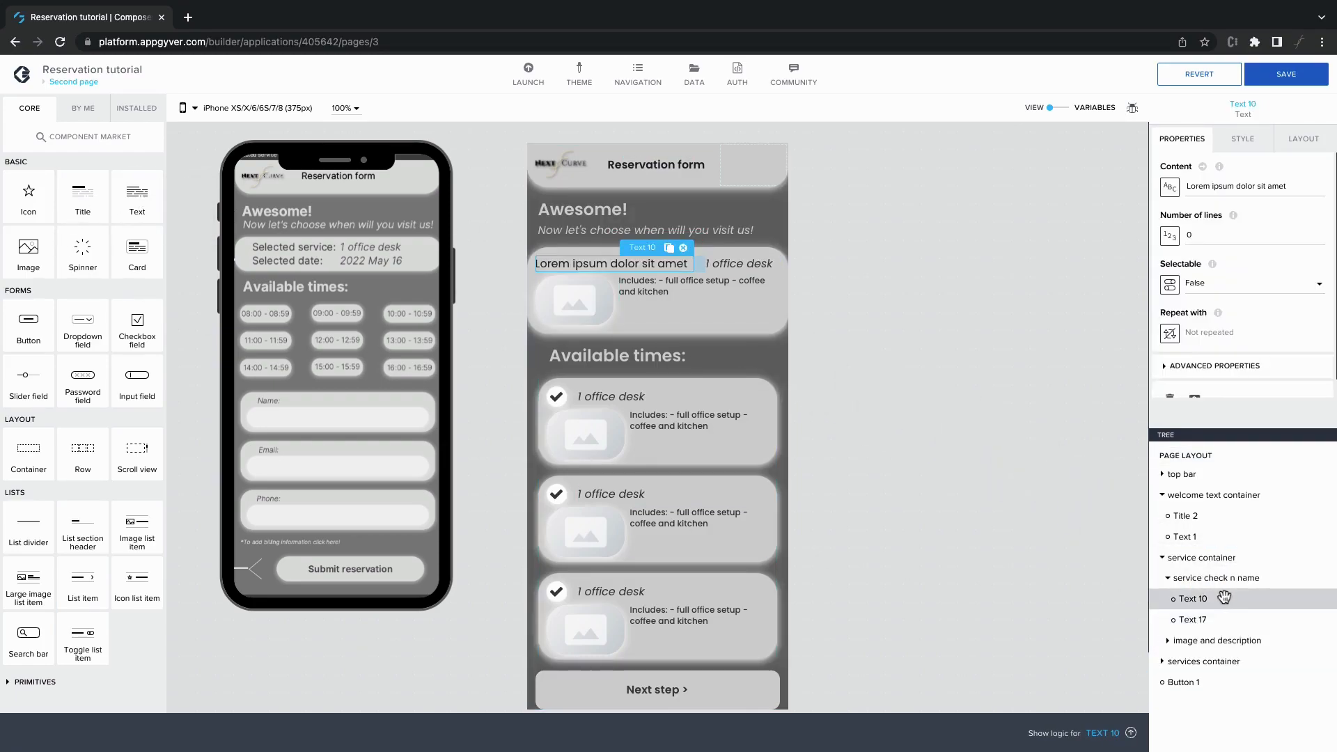
pyautogui.click(1238, 641)
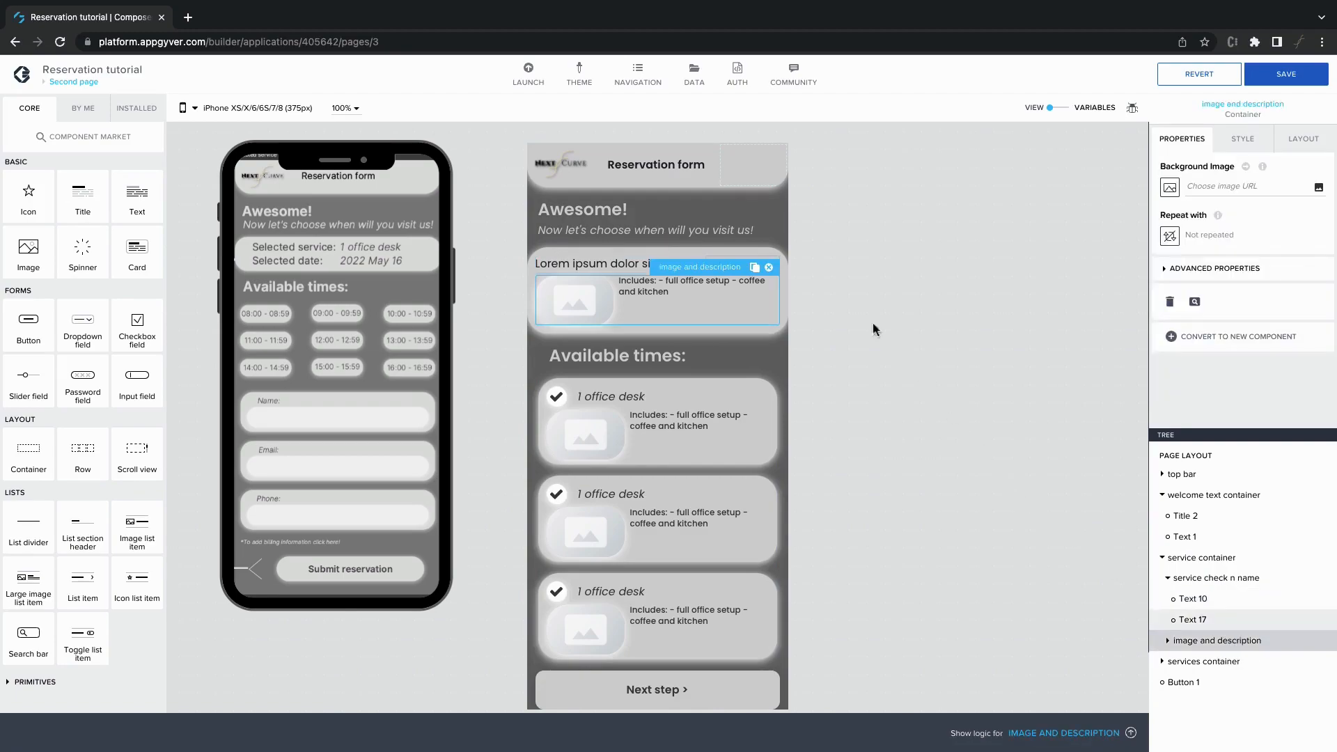
pyautogui.click(769, 267)
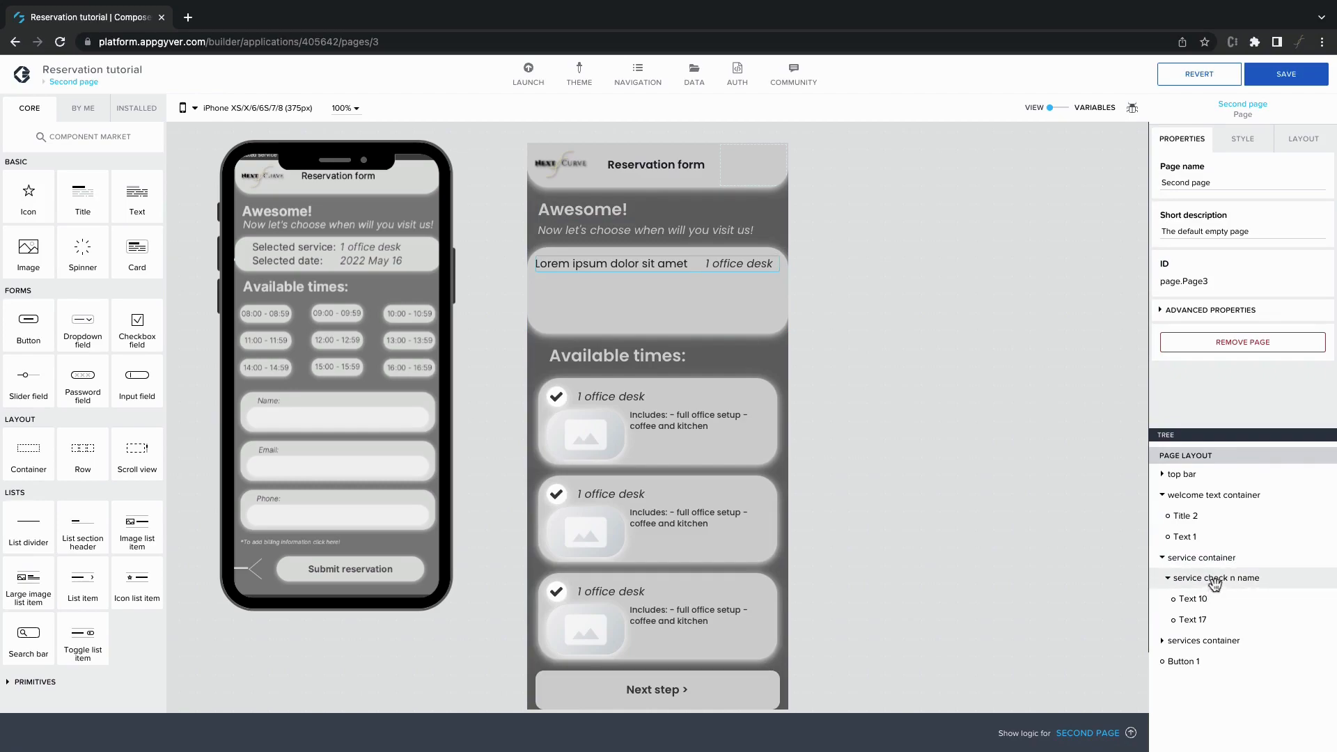
# Step: Rename the pasted service container as "selected services and date"
pyautogui.click(1201, 558)
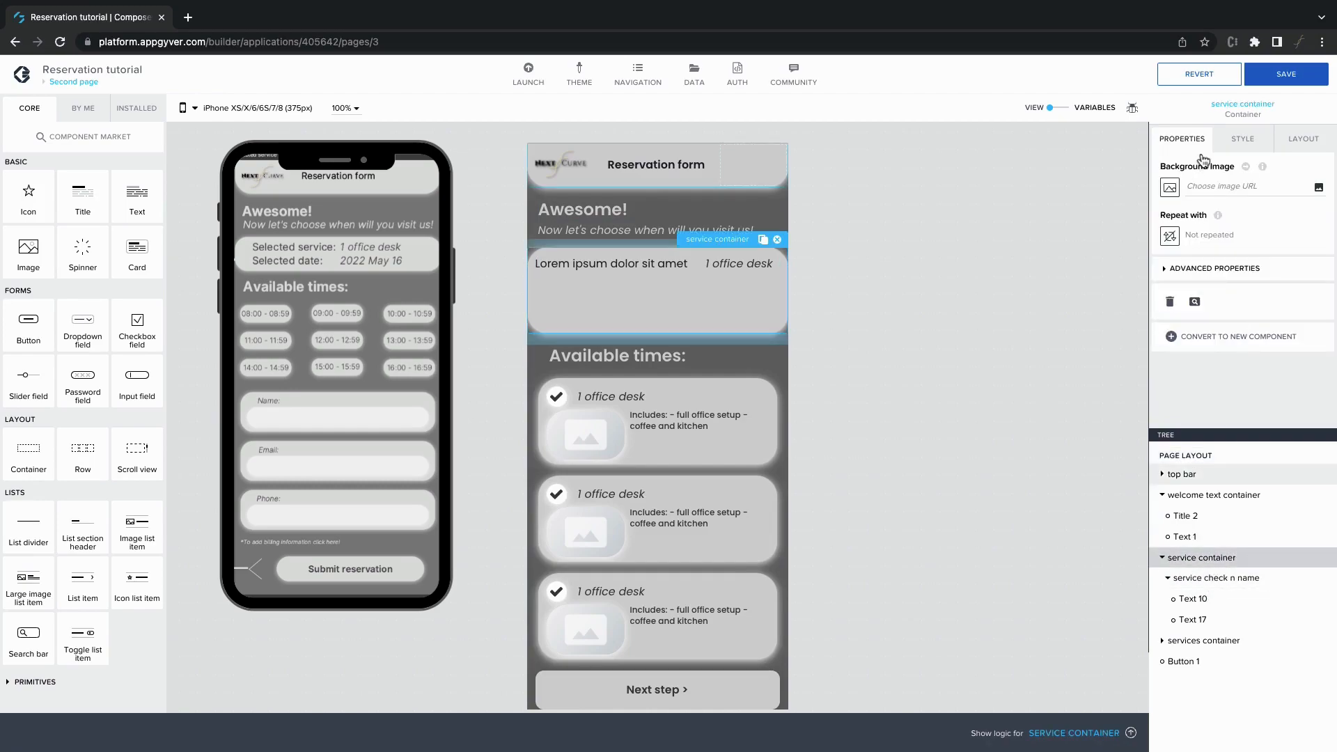
pyautogui.click(1208, 269)
pyautogui.moveTo(1238, 364); pyautogui.dragTo(1103, 359)
pyautogui.write('selecte')
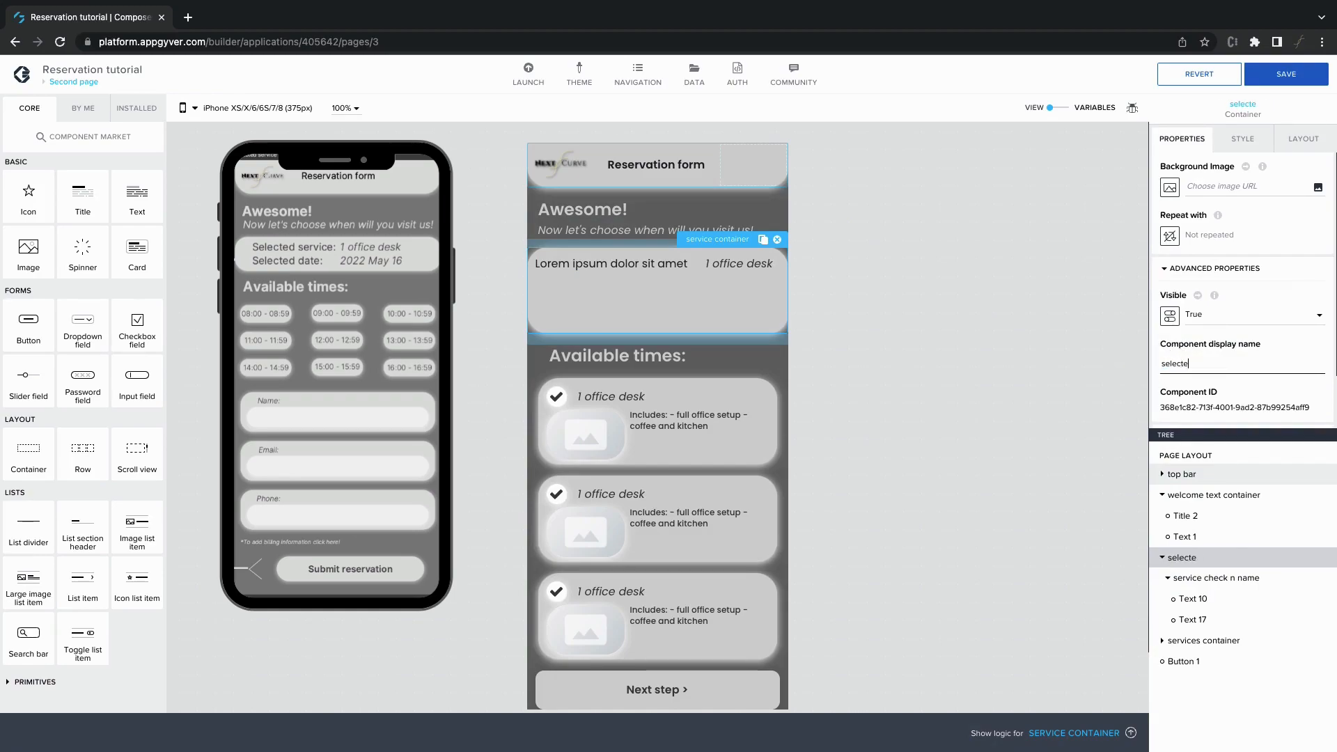
pyautogui.write('d sercv')
pyautogui.write('cve')
pyautogui.write(' and date')
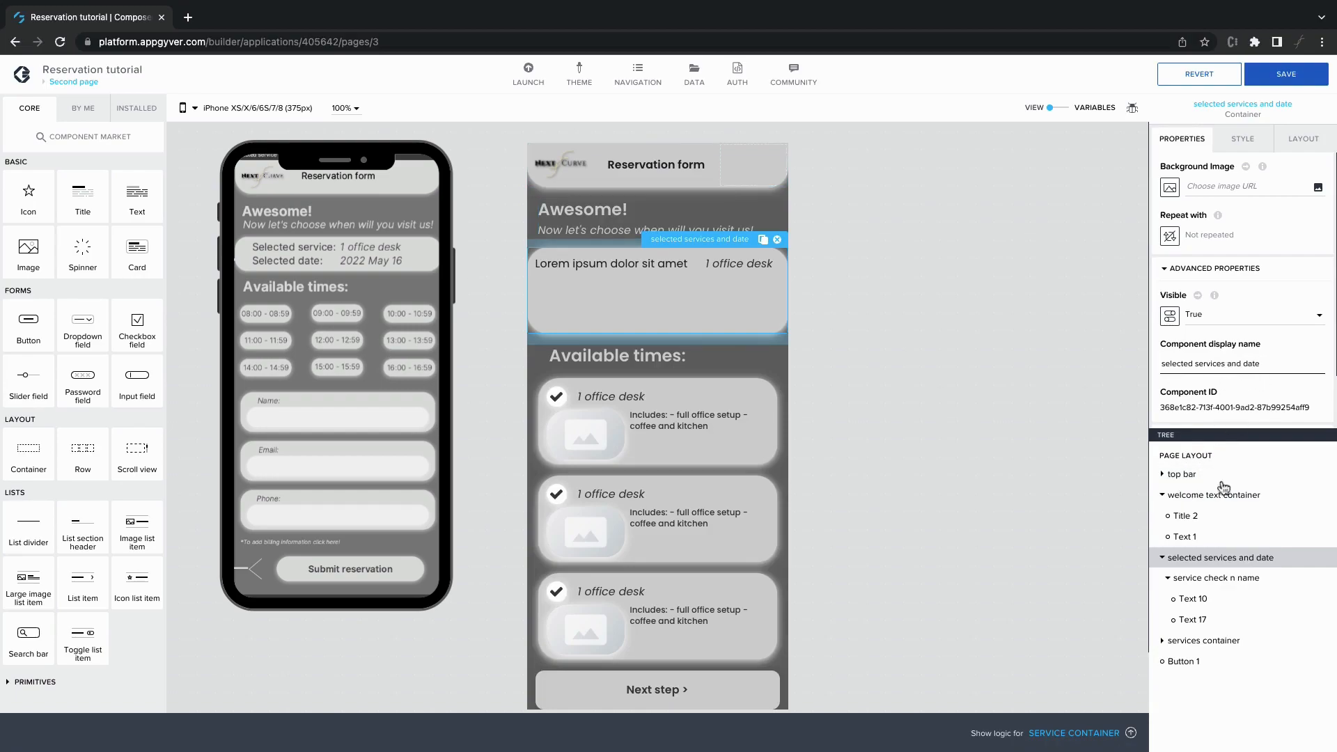
# Step: Rename the nested service check n name container as "text container"
pyautogui.click(1216, 577)
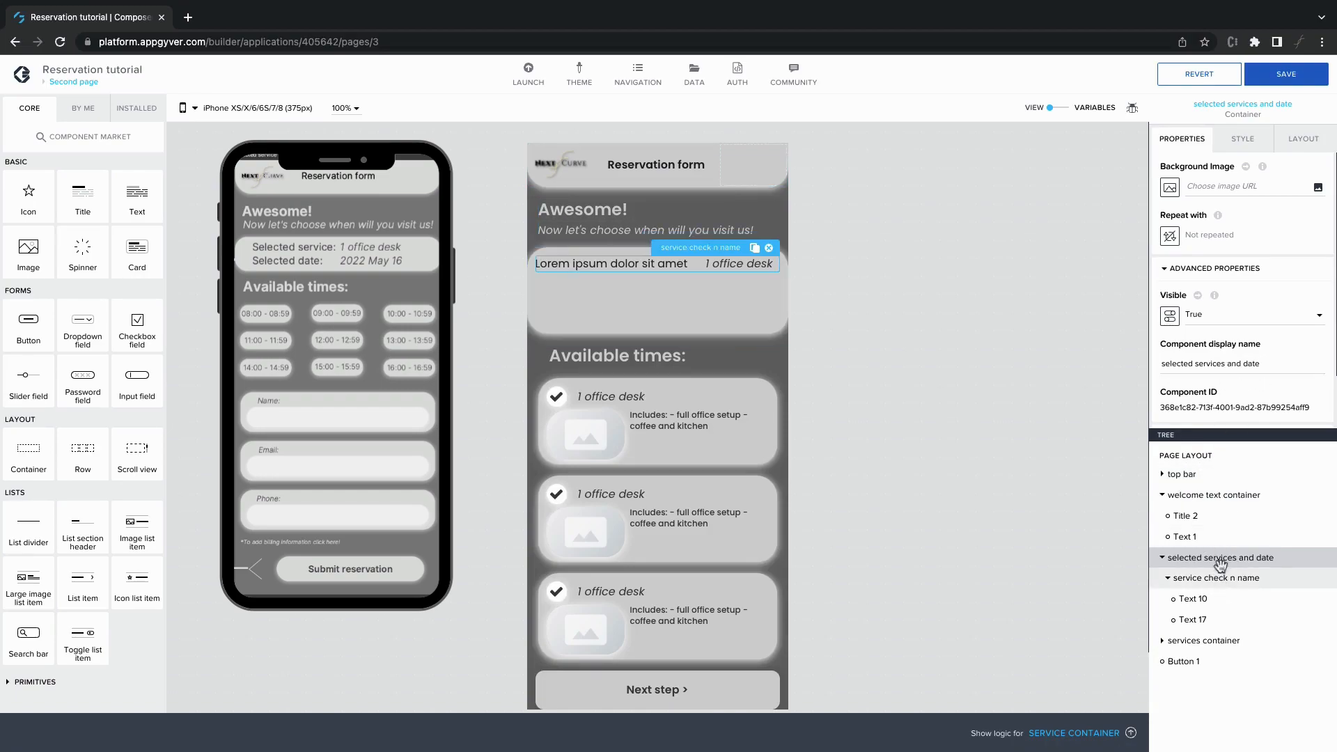
pyautogui.click(1215, 275)
pyautogui.moveTo(1246, 363); pyautogui.dragTo(1152, 369)
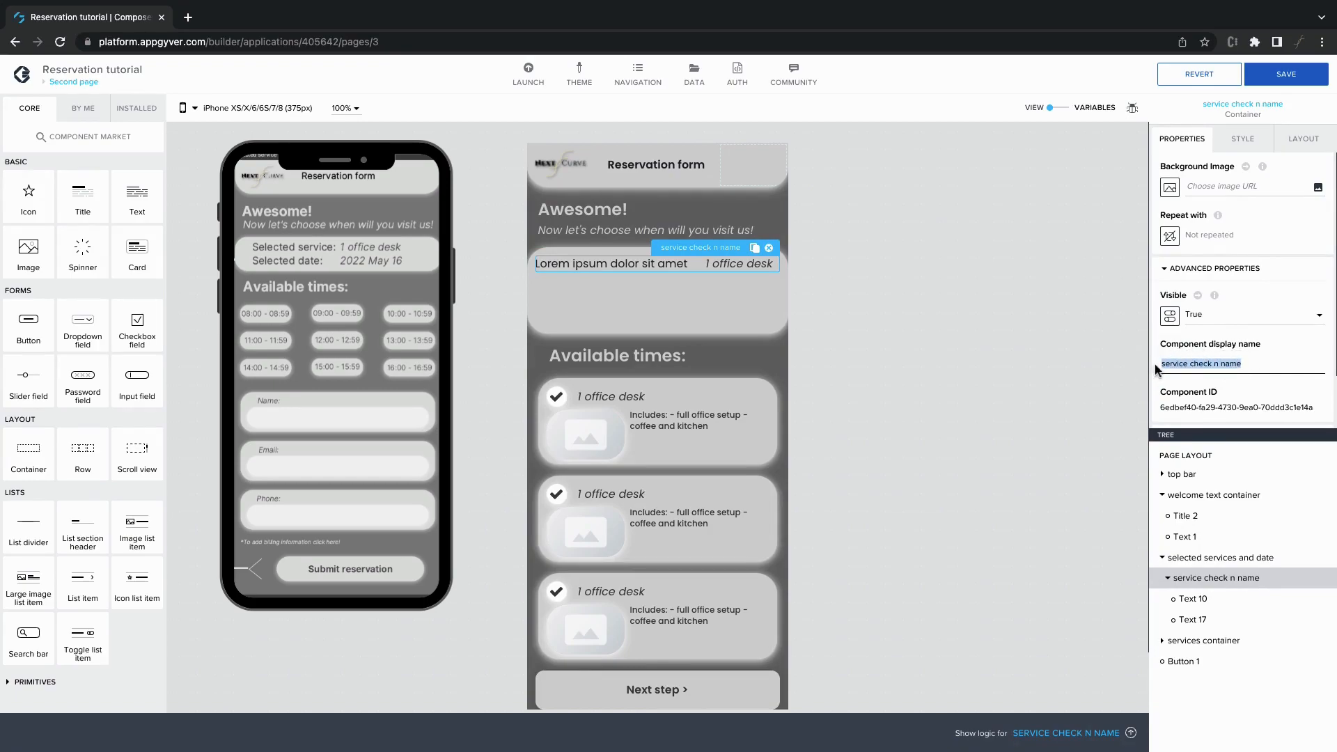
pyautogui.write('text container')
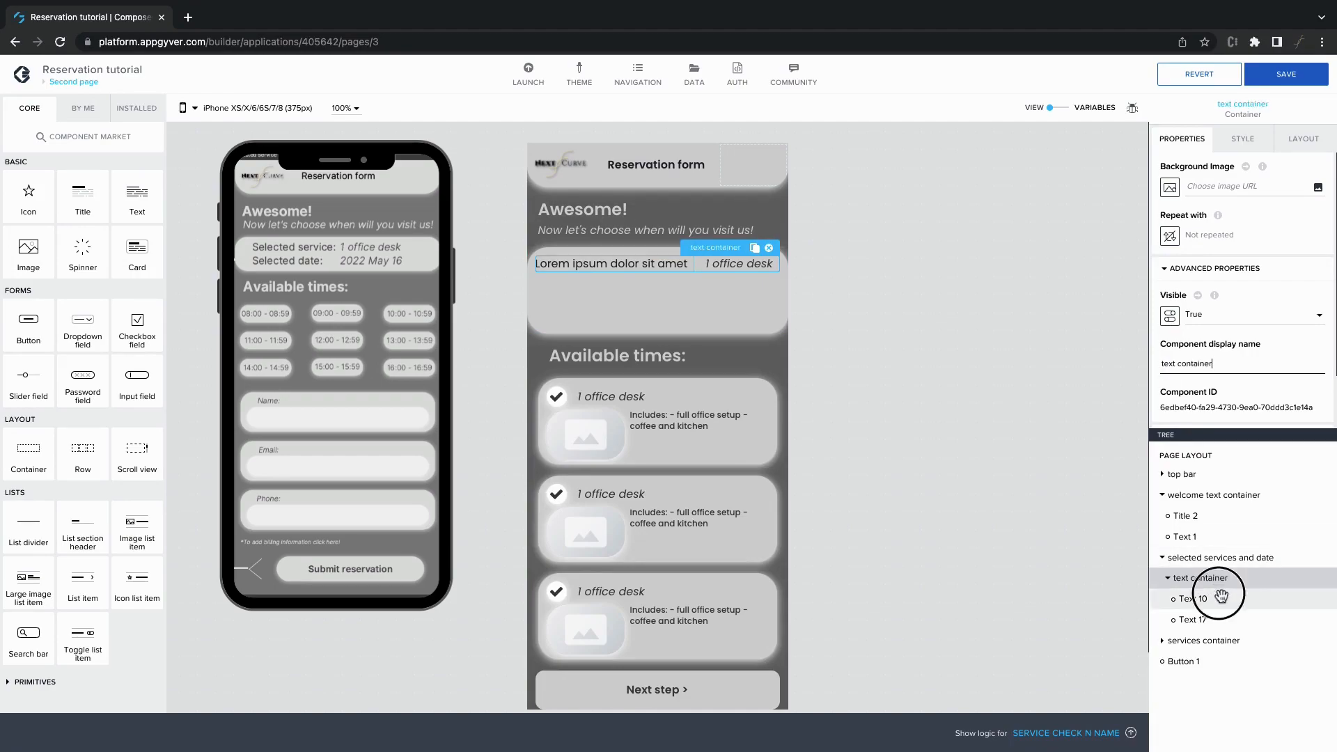
# Step: Set the content of the new text before the service name to "Service:"
pyautogui.click(1219, 596)
pyautogui.click(1210, 185)
pyautogui.hotkey('ctrl', 'a')
pyautogui.write('Selected serv')
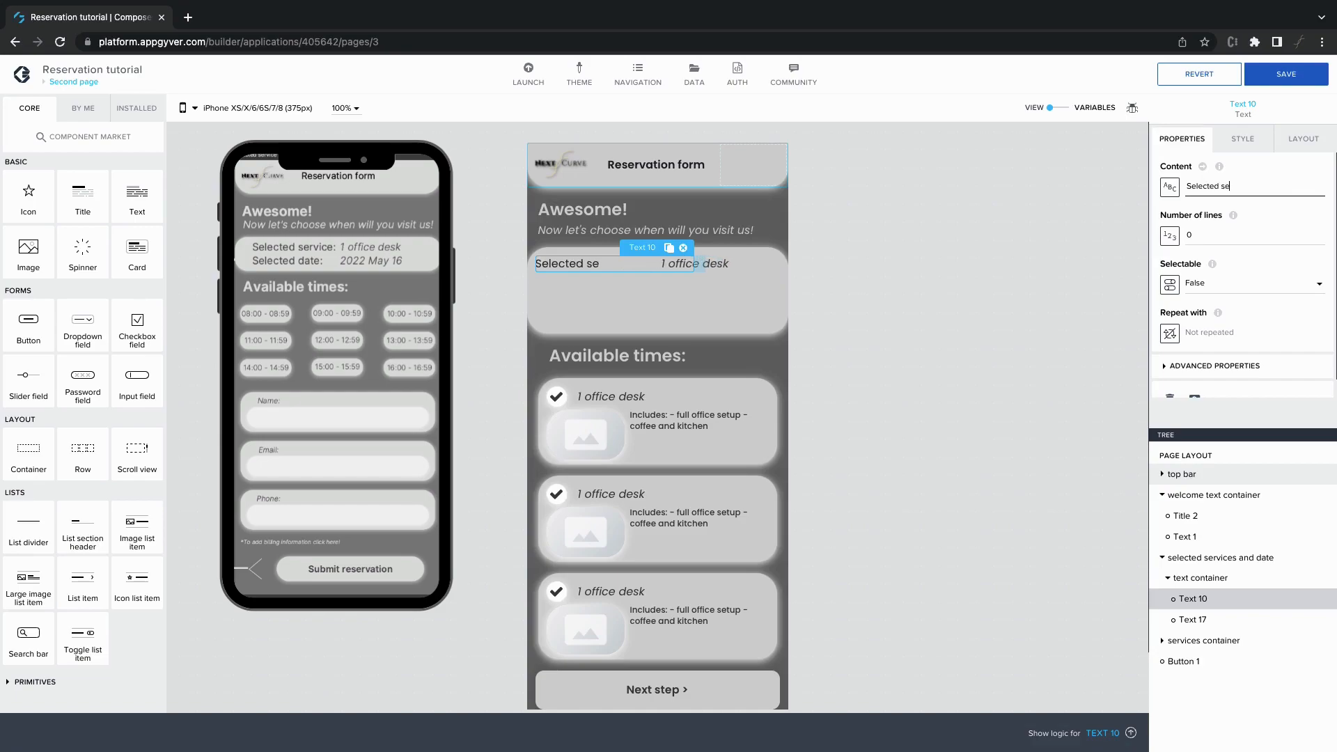
pyautogui.press('BackSpace')
pyautogui.press('BackSpace')
pyautogui.press('BackSpace')
pyautogui.press('BackSpace')
pyautogui.press('BackSpace')
pyautogui.press('BackSpace')
pyautogui.press('BackSpace')
pyautogui.press('BackSpace')
pyautogui.press('BackSpace')
pyautogui.press('BackSpace')
pyautogui.press('BackSpace')
pyautogui.press('BackSpace')
pyautogui.press('BackSpace')
pyautogui.press('BackSpace')
pyautogui.write('rvice:')
# Step: Set the width and height of the "Service:" text to Fit content
pyautogui.click(1188, 620)
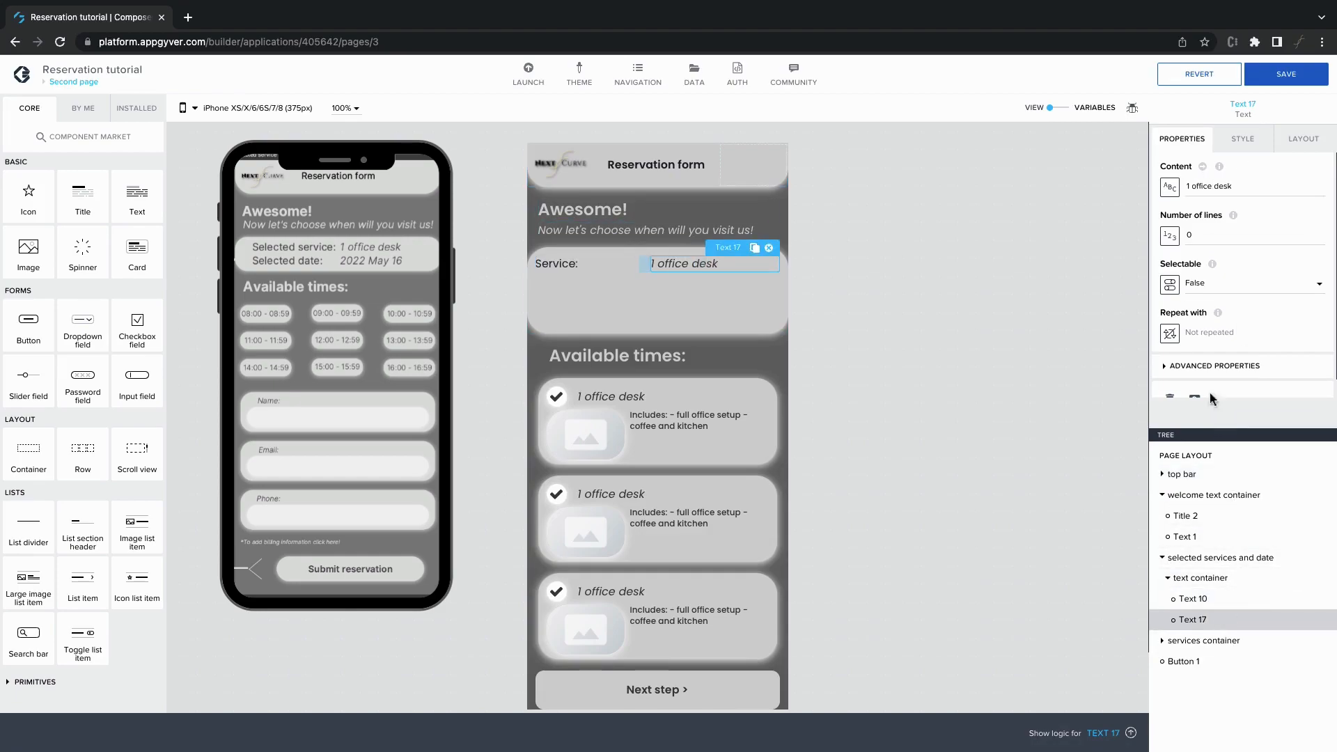
pyautogui.click(1210, 600)
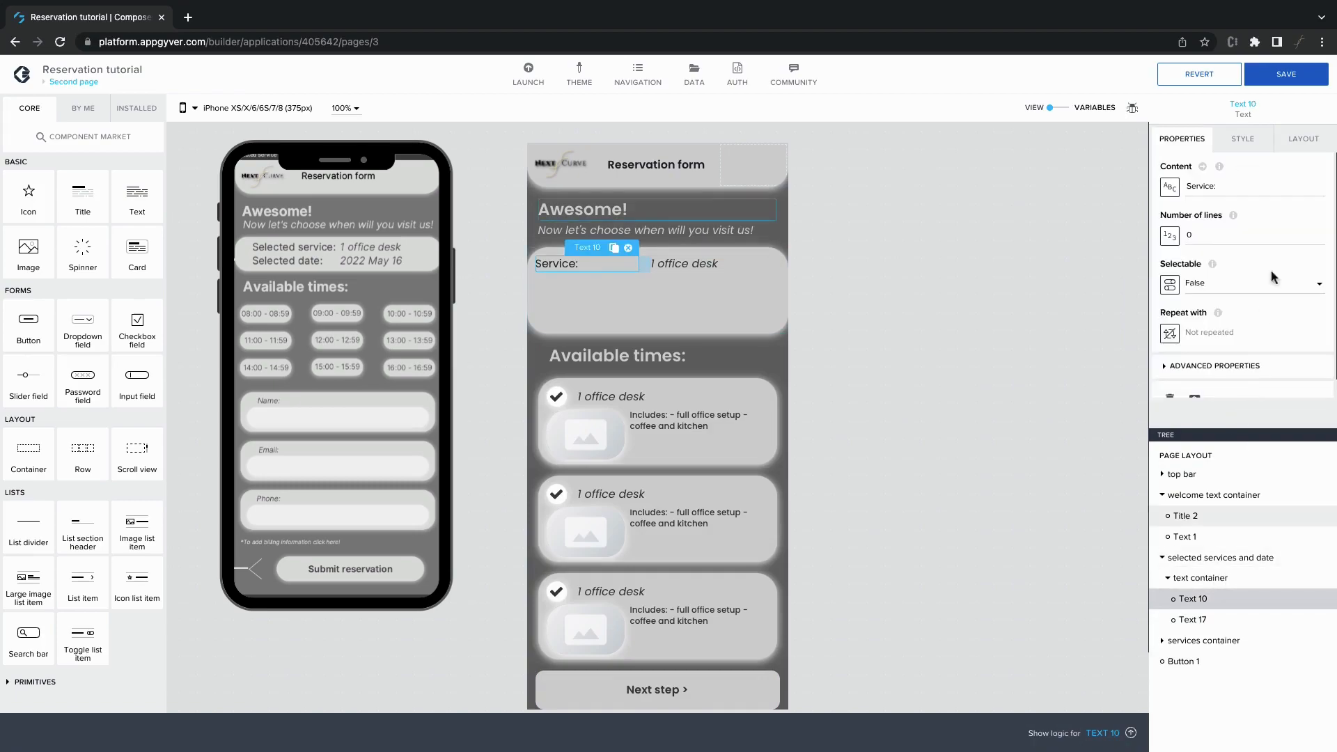
pyautogui.click(1301, 147)
pyautogui.click(1215, 301)
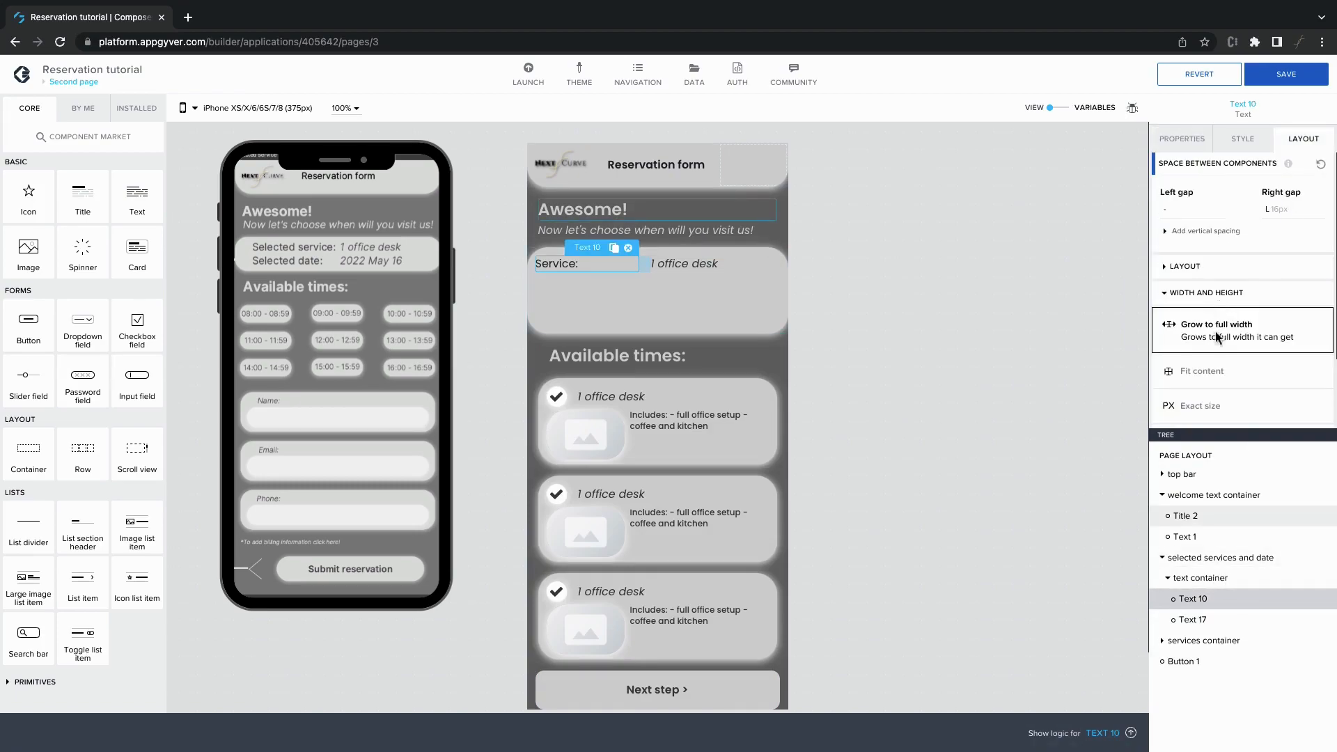
pyautogui.click(1205, 369)
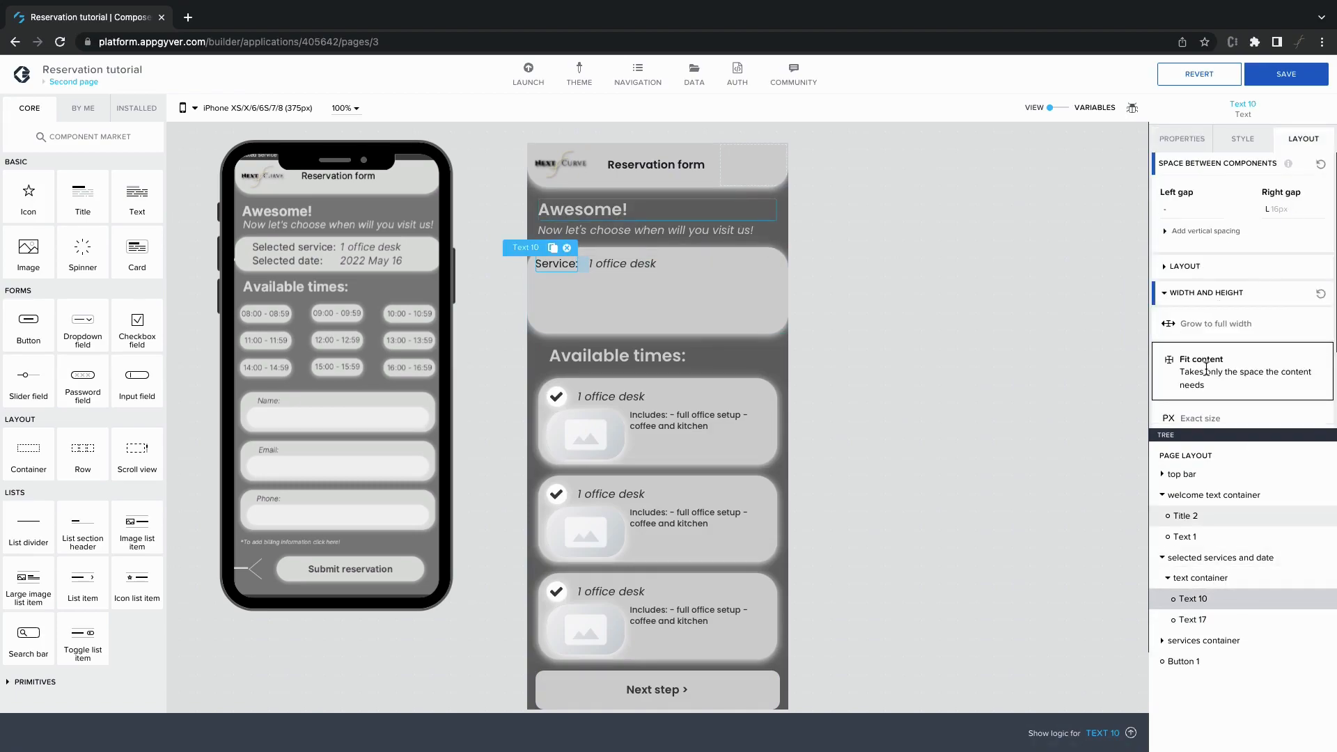
# Step: Duplicate the text container and change the label in the copy to "Date:"
pyautogui.click(1199, 579)
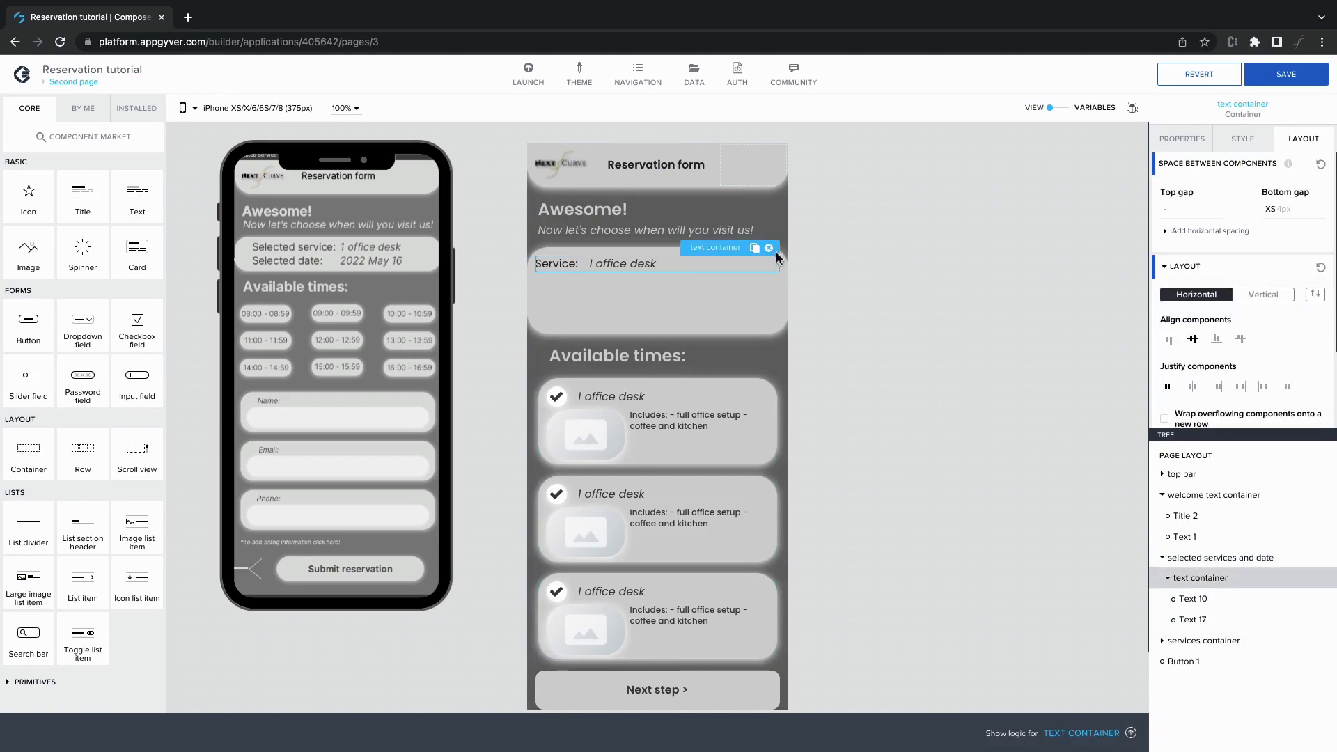
pyautogui.click(754, 248)
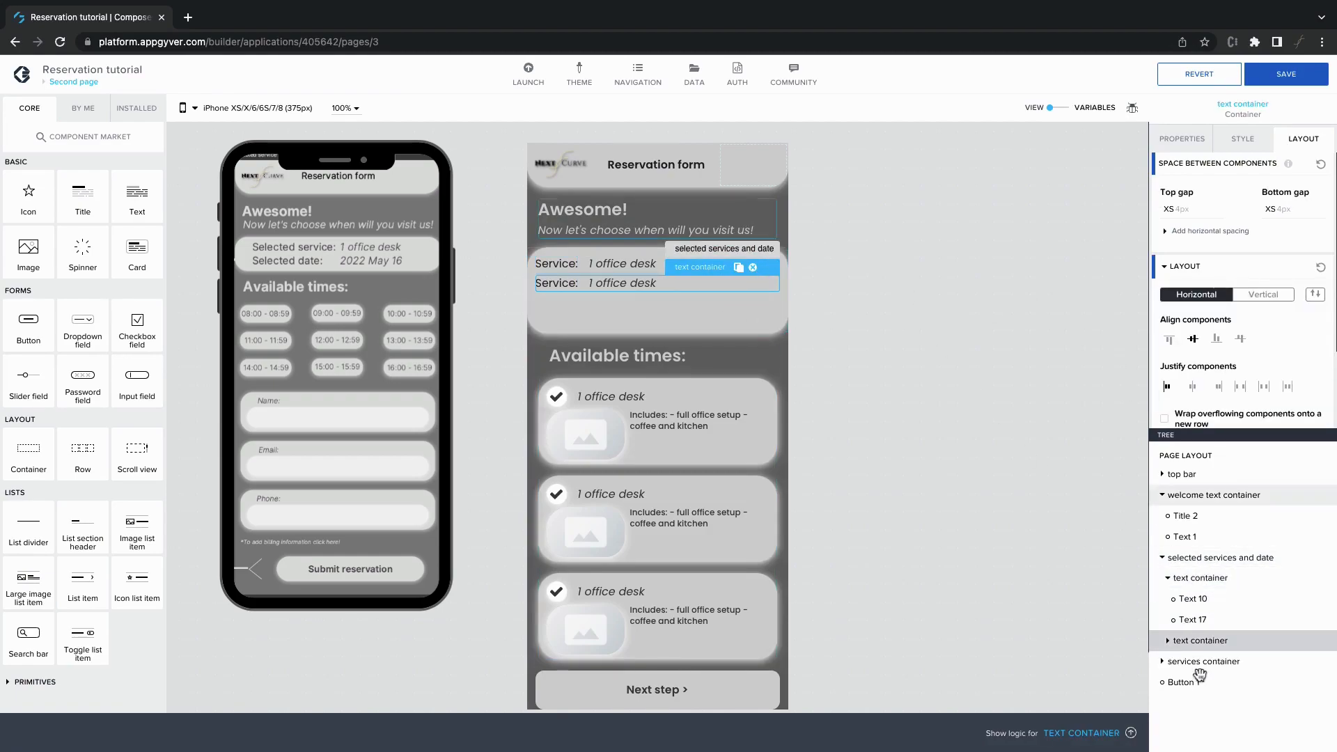
pyautogui.click(1168, 640)
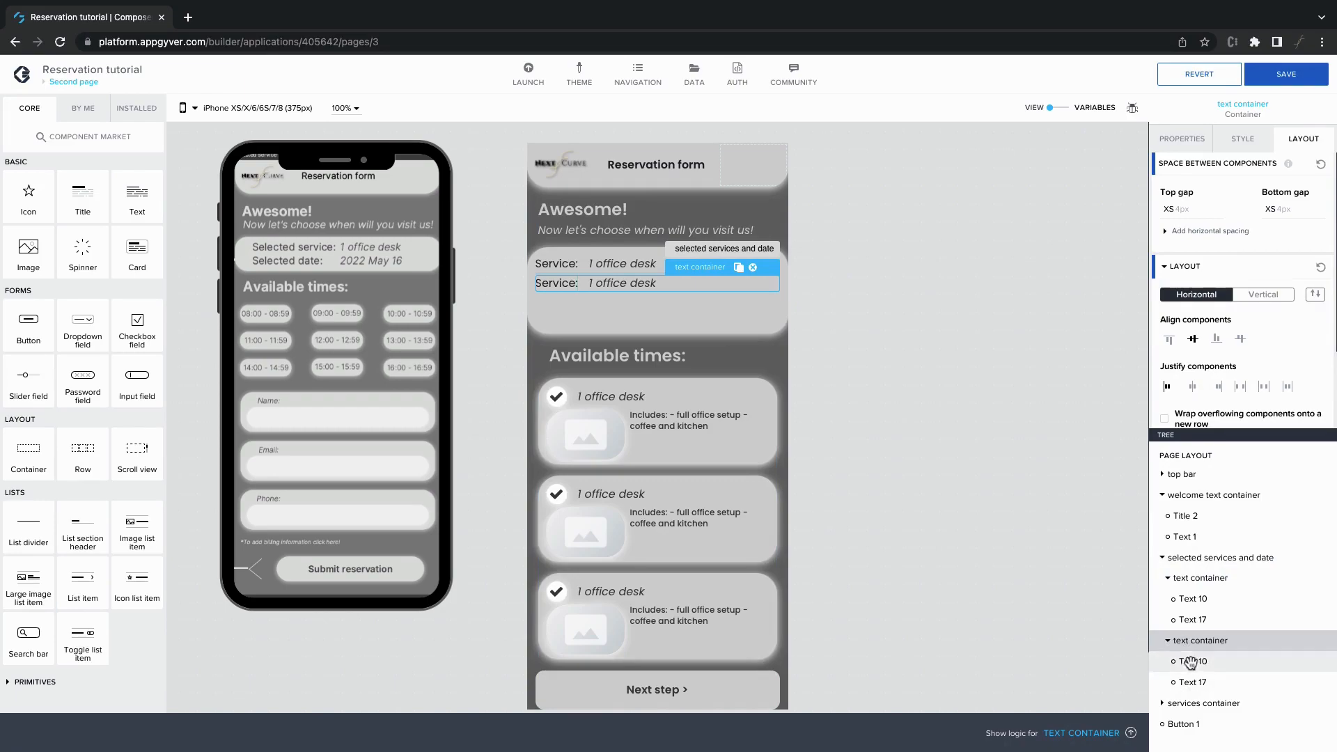
pyautogui.click(1188, 661)
pyautogui.click(1196, 141)
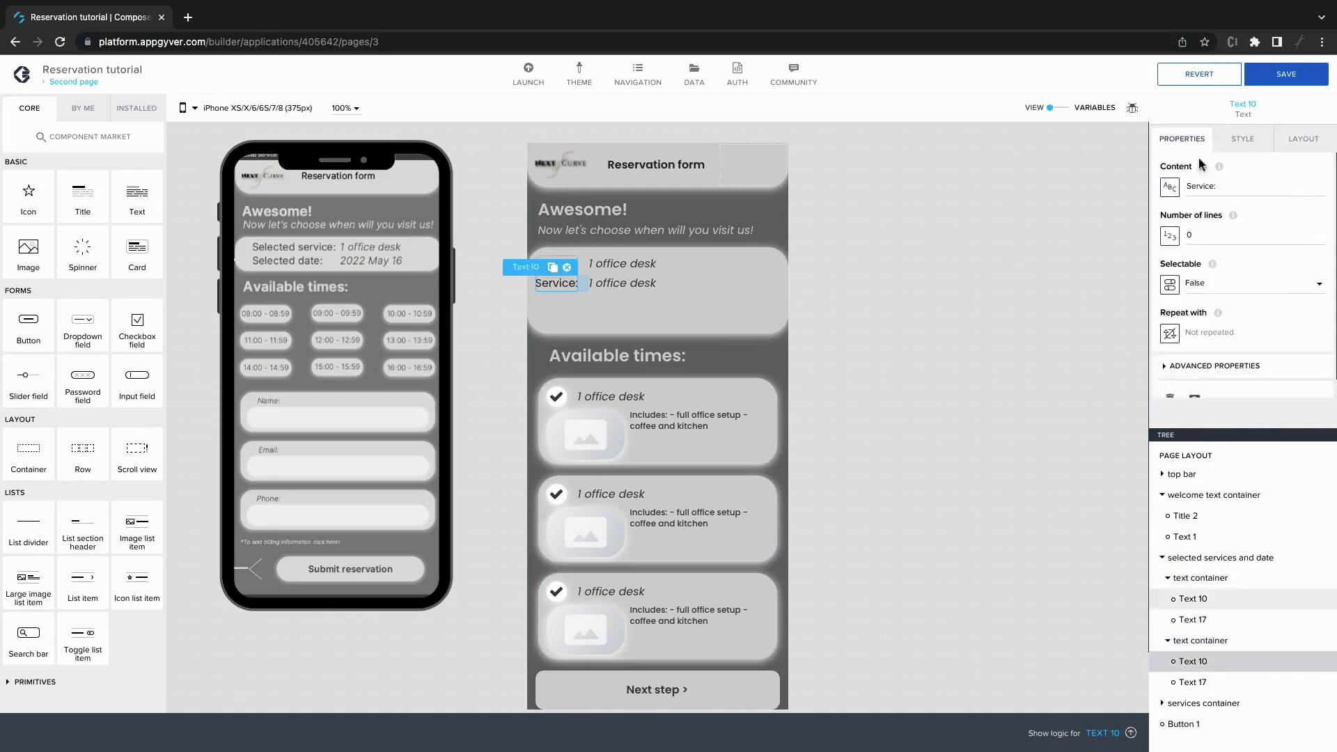
pyautogui.tripleClick(1204, 193)
pyautogui.write('Date:')
pyautogui.click(1079, 291)
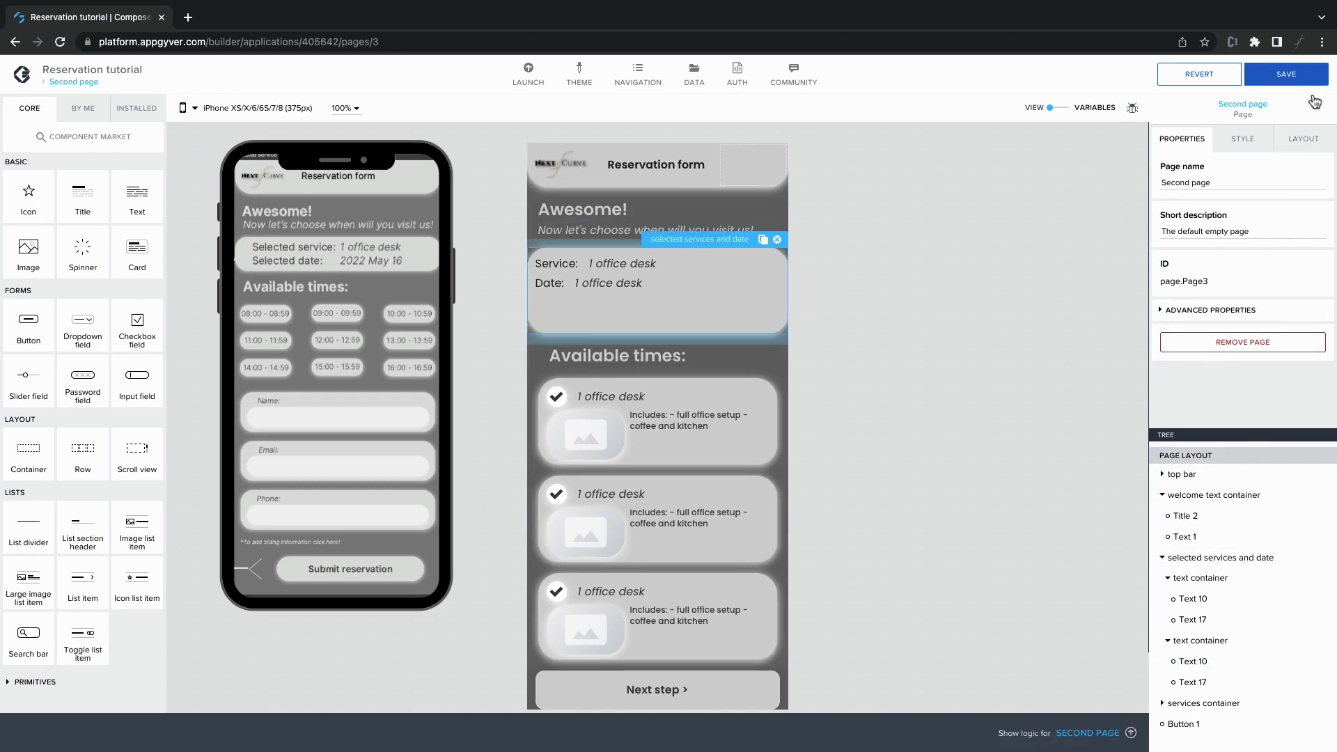
# Step: Switch the selected services and date container's sizing to Fit content and on to Custom, with Grow to width and Grow to height
pyautogui.click(1306, 140)
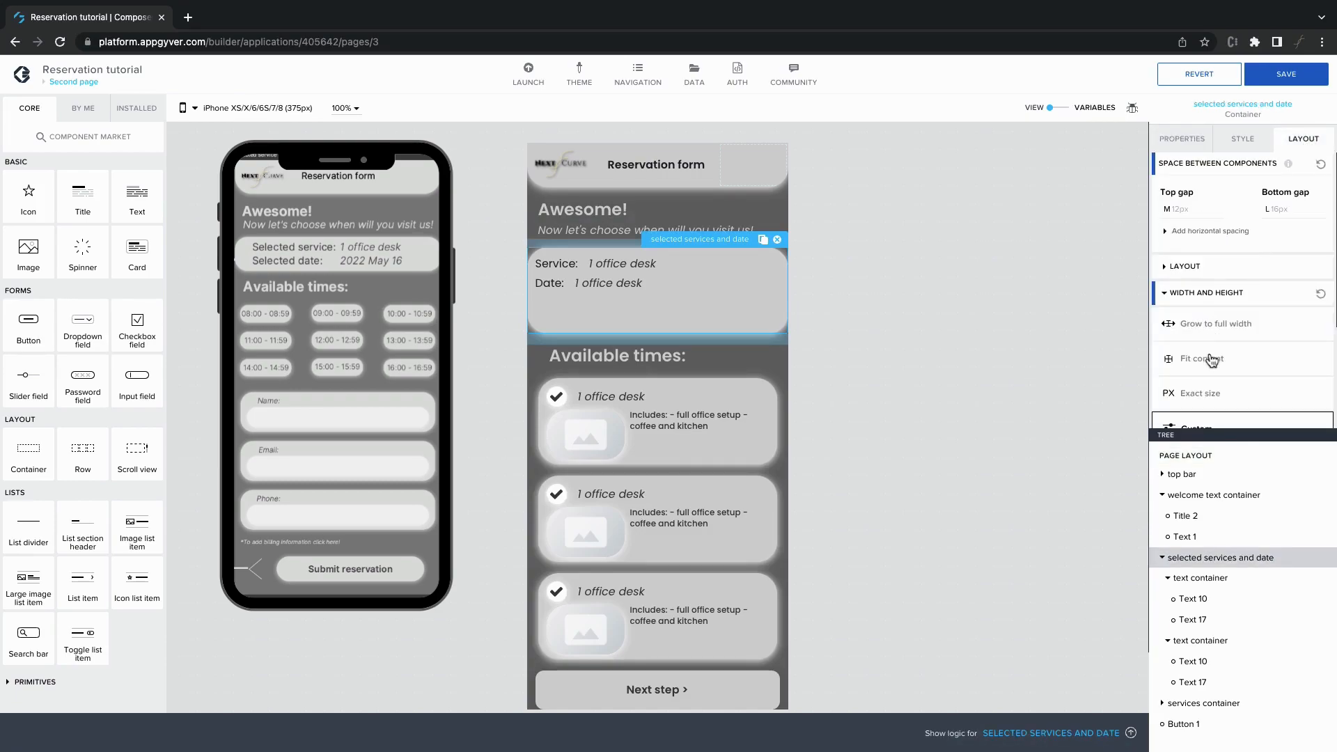
pyautogui.click(1207, 354)
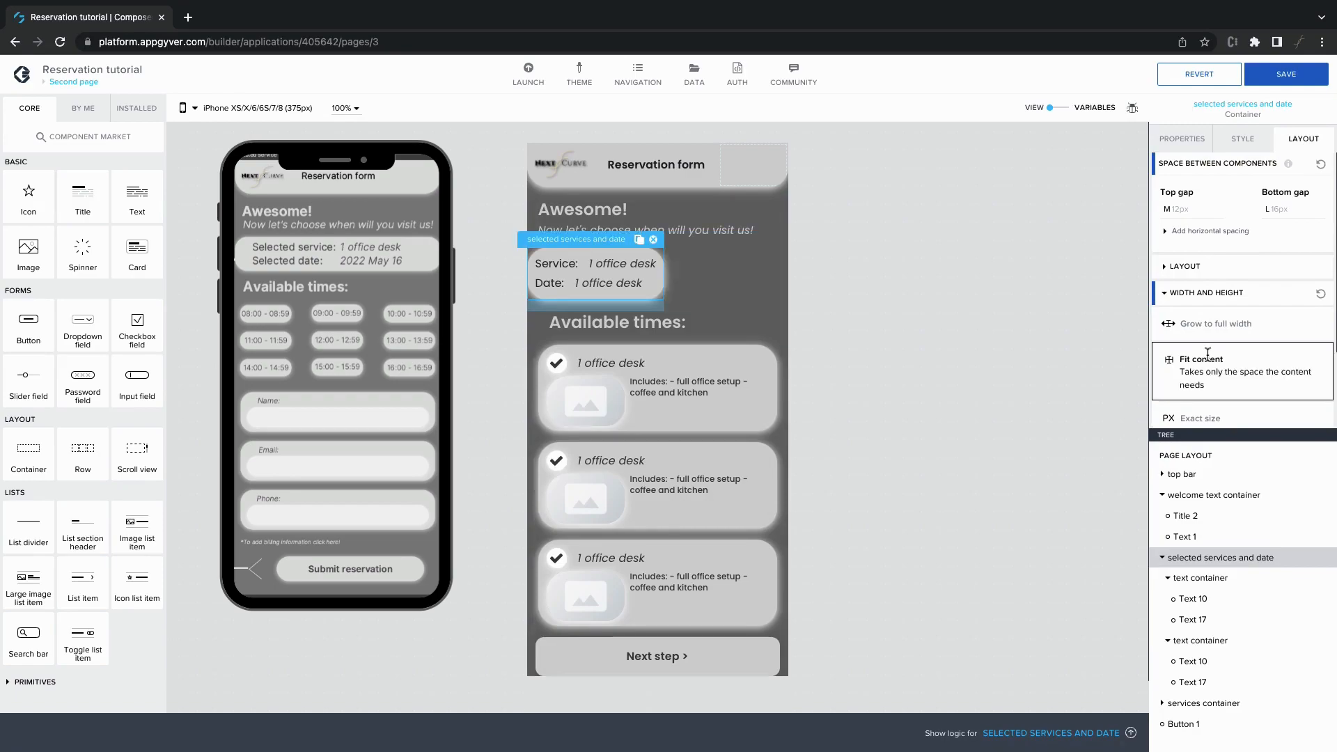
pyautogui.scroll(-1, 1205, 348)
pyautogui.click(1167, 407)
pyautogui.scroll(-1, 1170, 407)
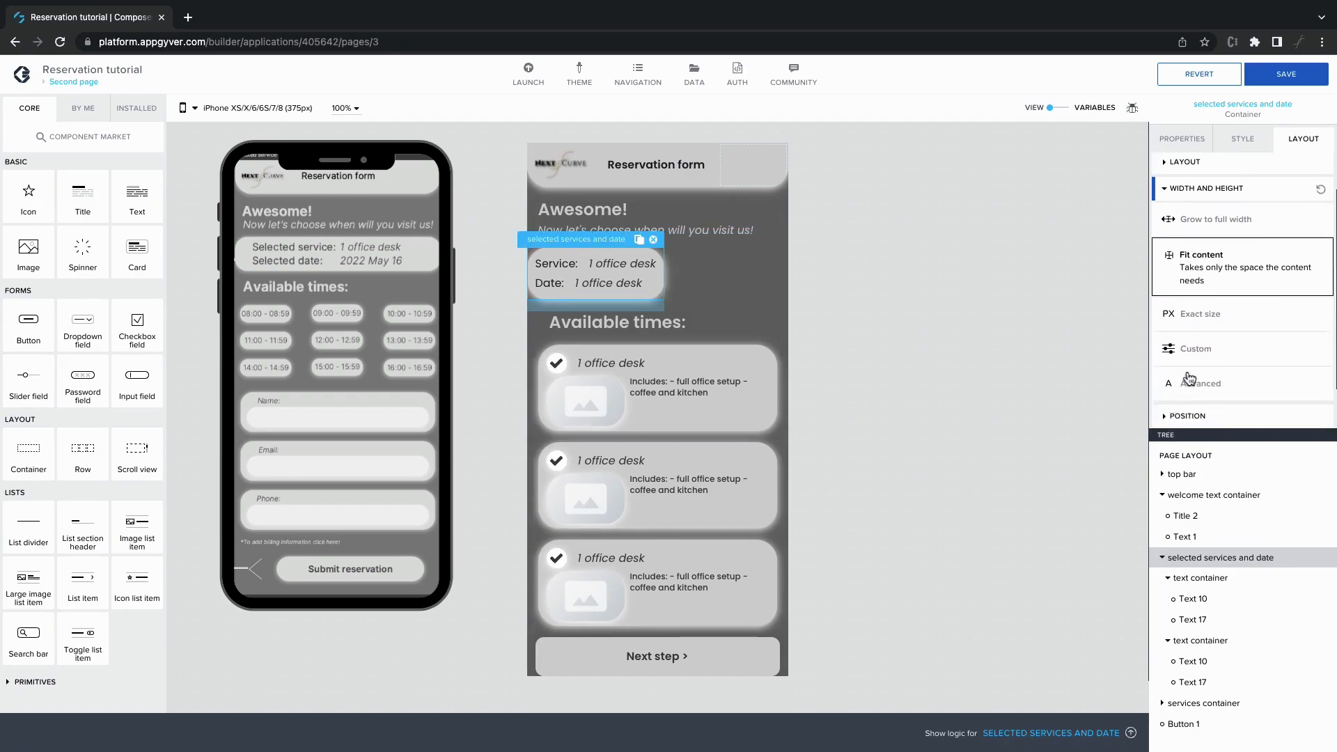
pyautogui.click(1207, 352)
pyautogui.click(1247, 392)
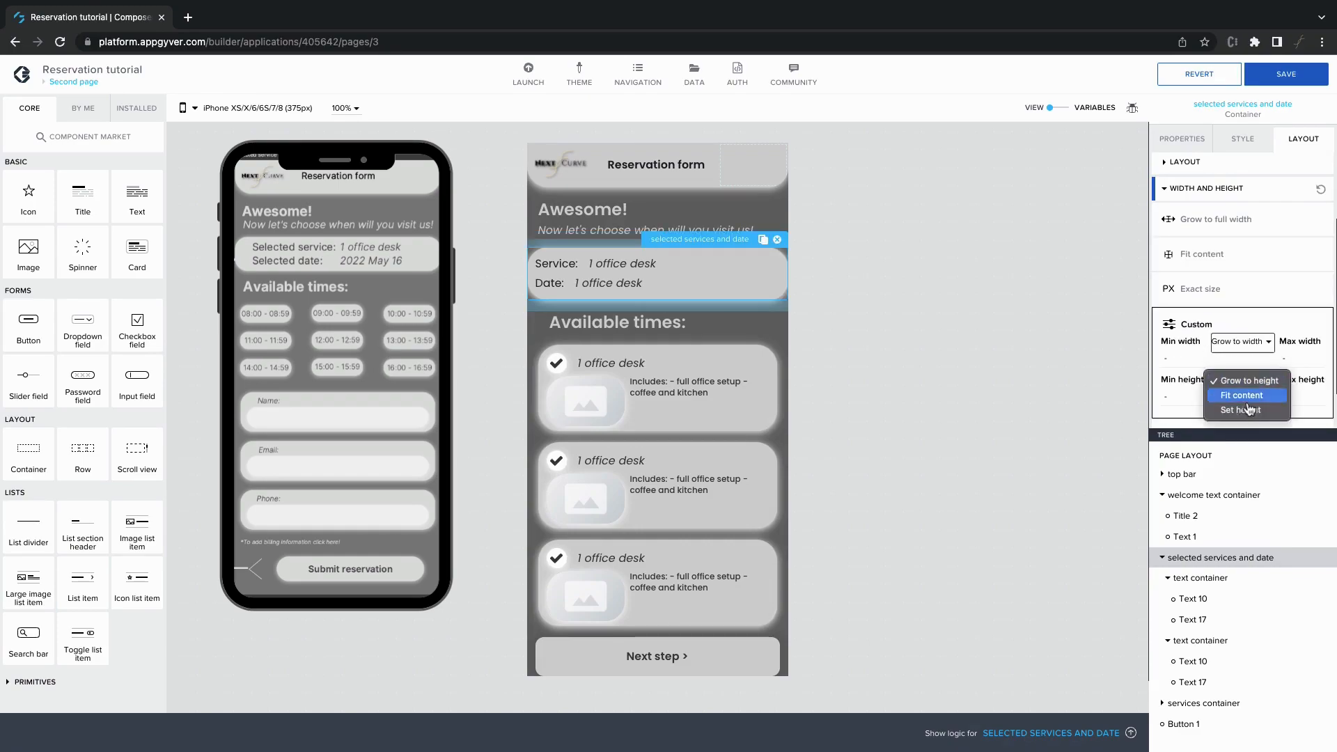
pyautogui.click(1132, 372)
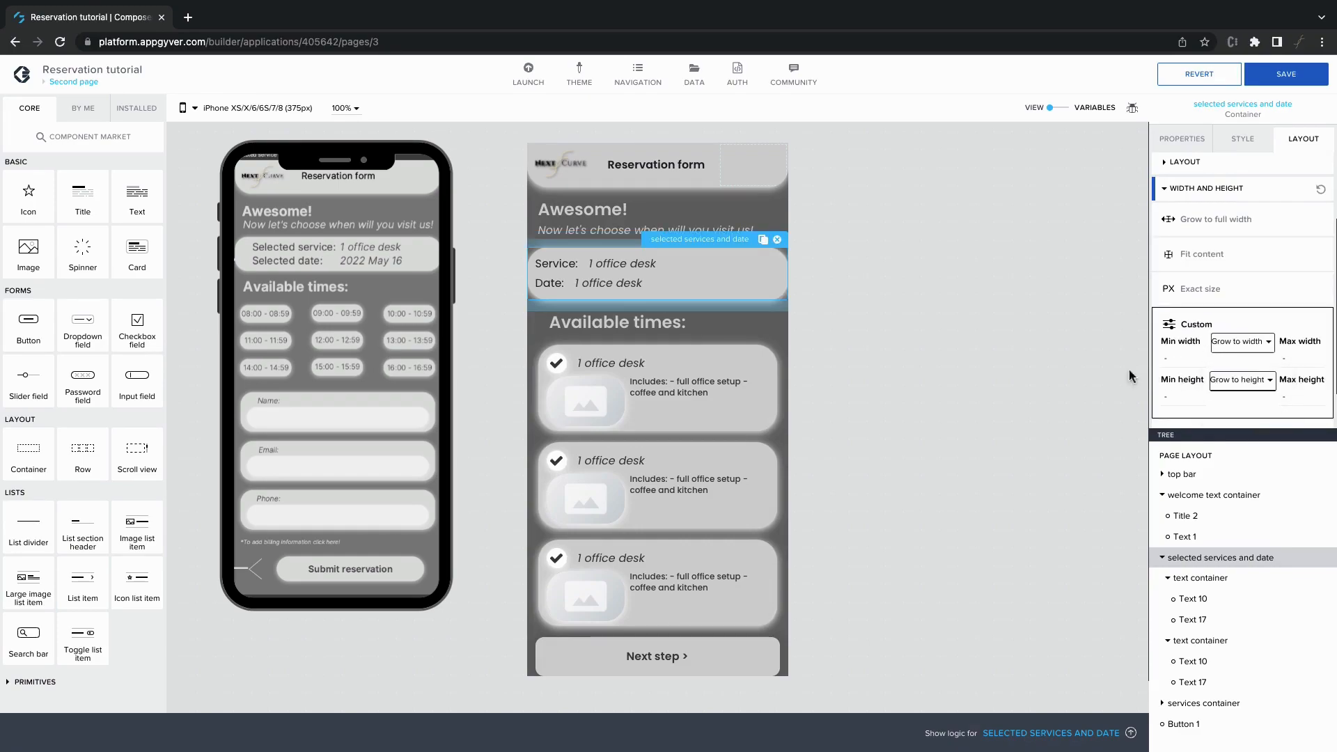
# Step: Edit the selected services and date container's service item container style, setting its left padding to XXXL (28px)
pyautogui.click(1243, 143)
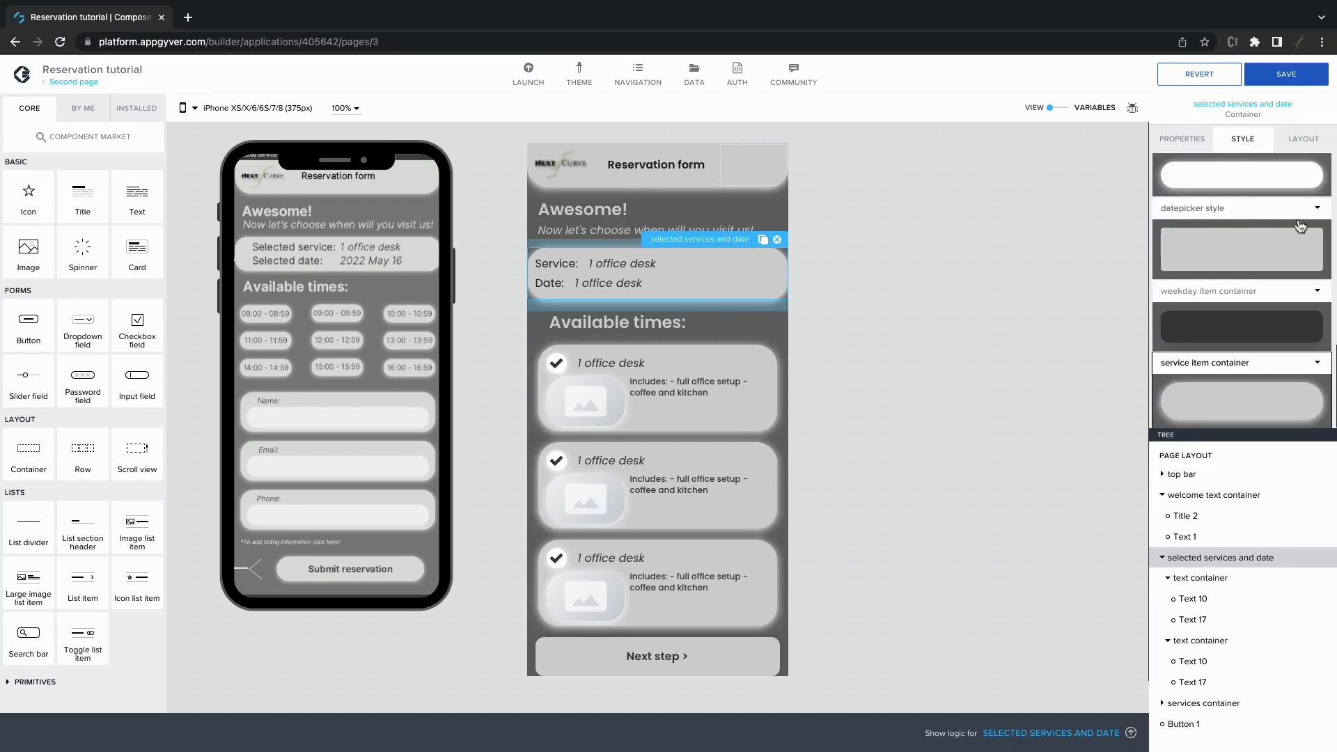
pyautogui.click(1318, 365)
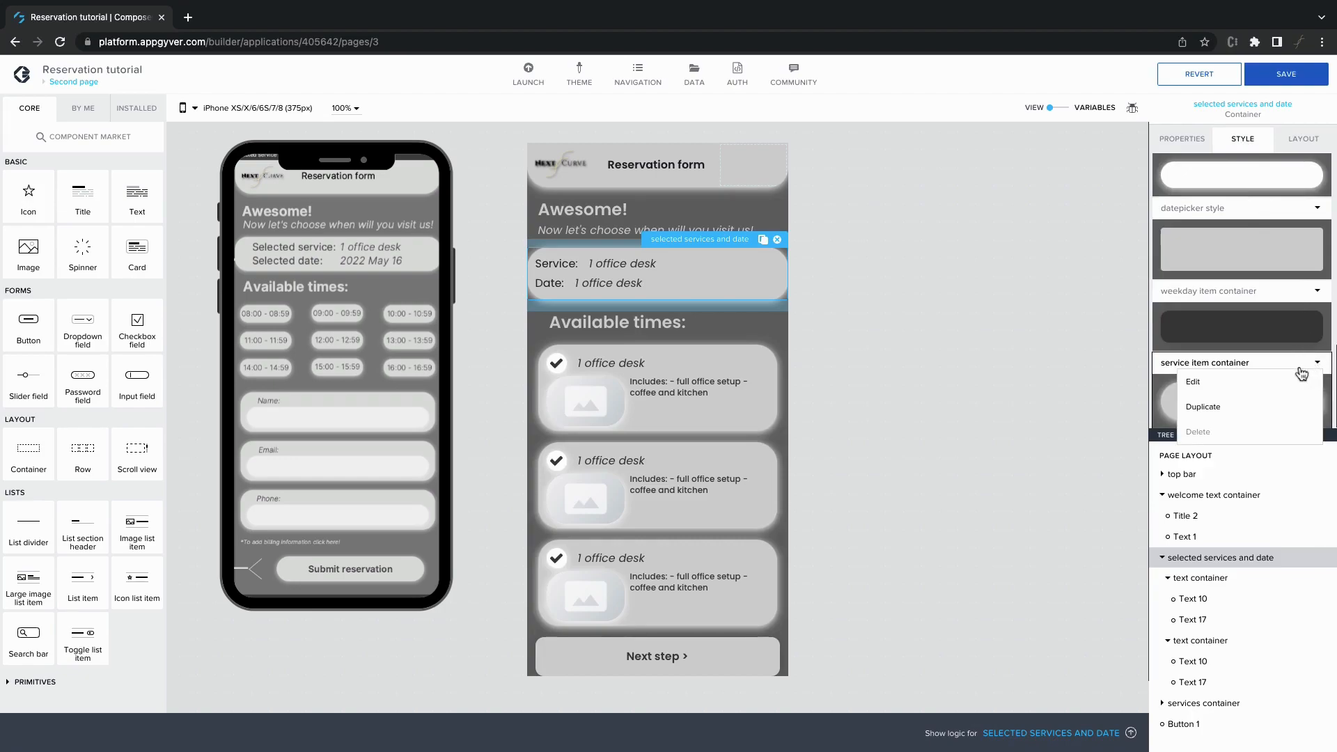
pyautogui.click(1278, 380)
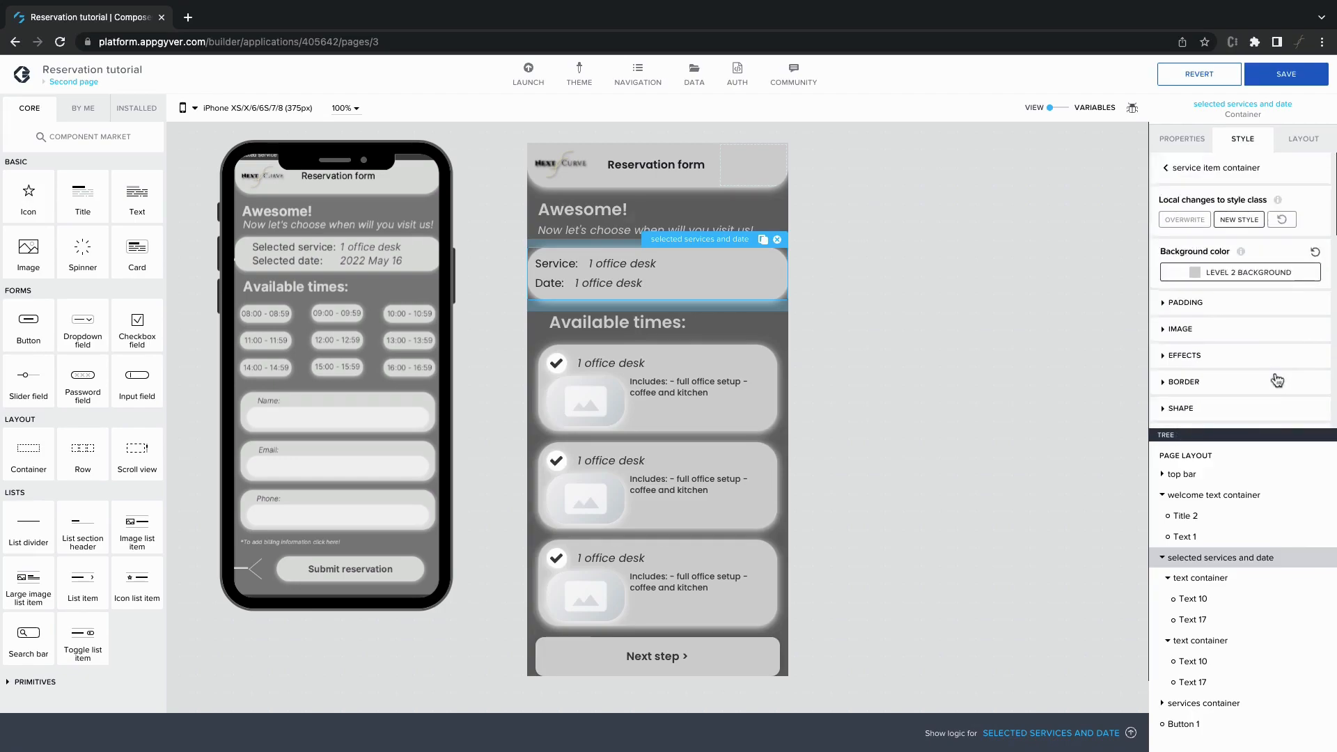
pyautogui.click(1218, 304)
pyautogui.click(1192, 305)
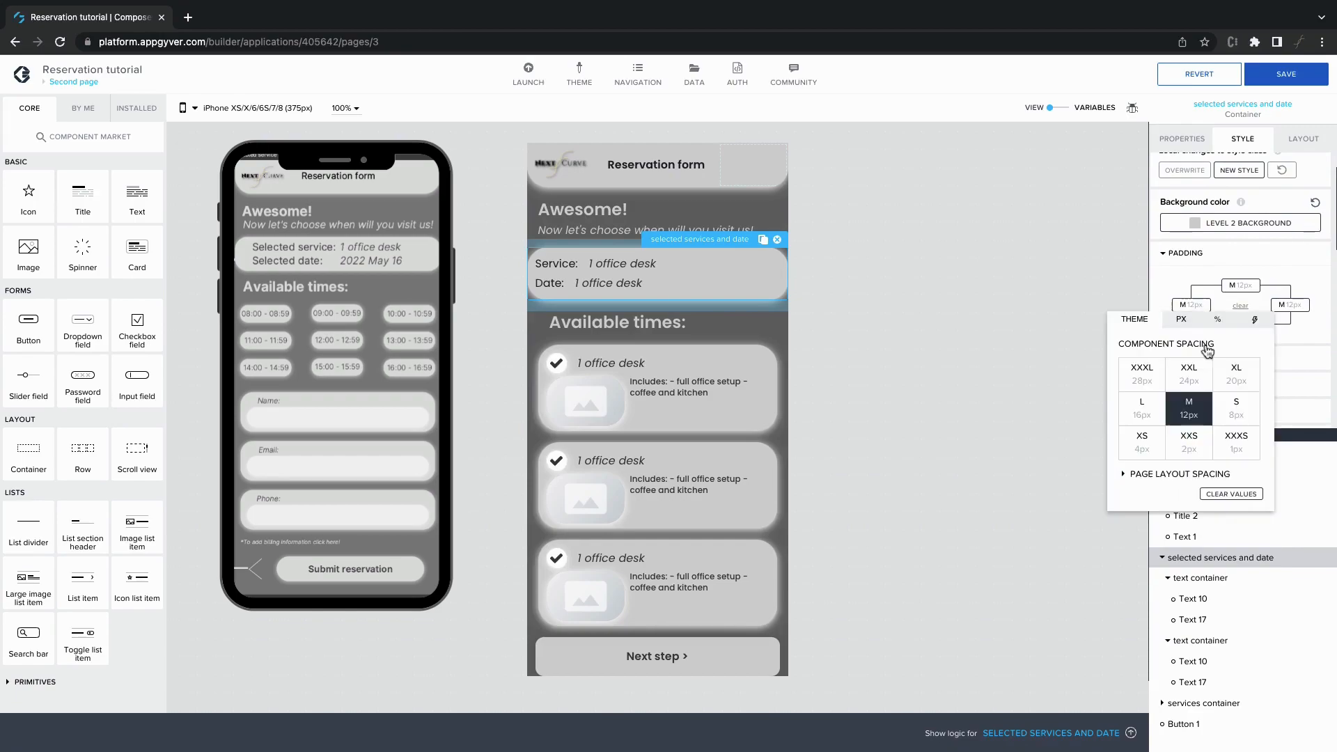
pyautogui.click(1152, 385)
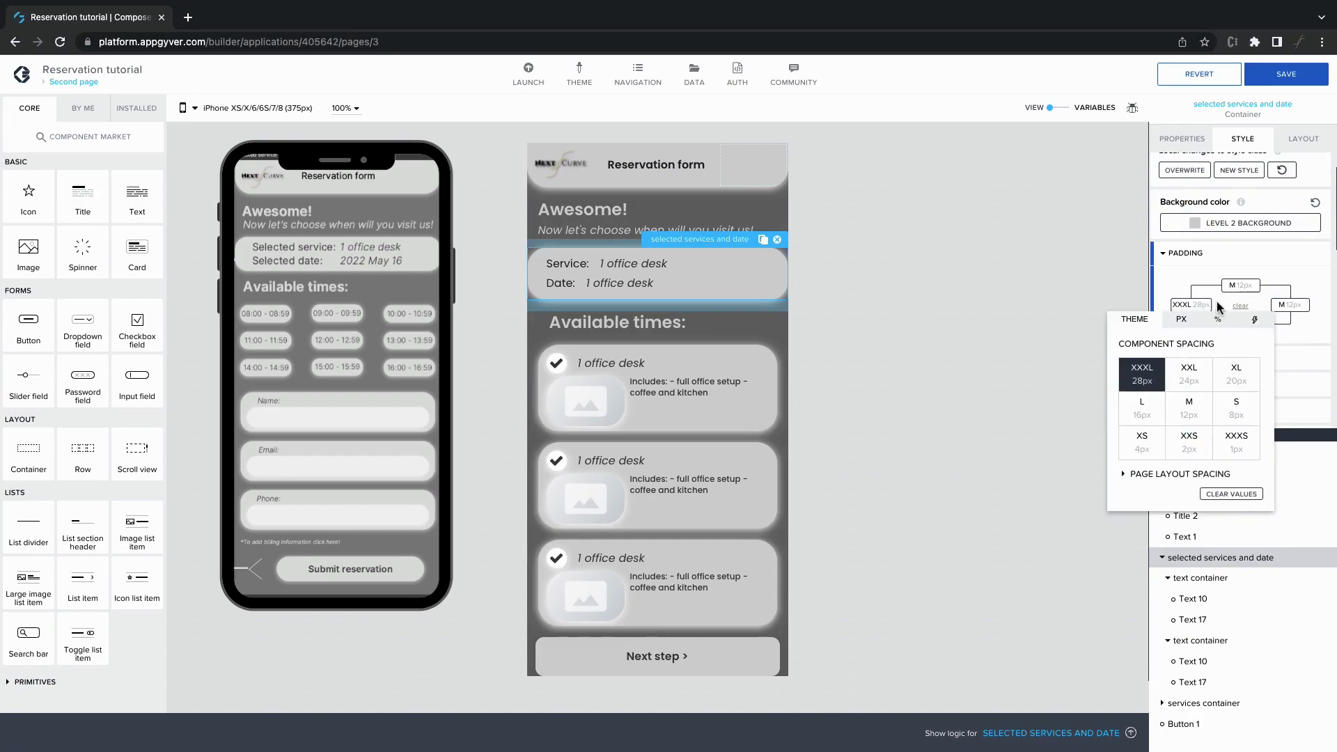
# Step: Set the content of the text beside "Date:" to 2022-05-31
pyautogui.click(1265, 223)
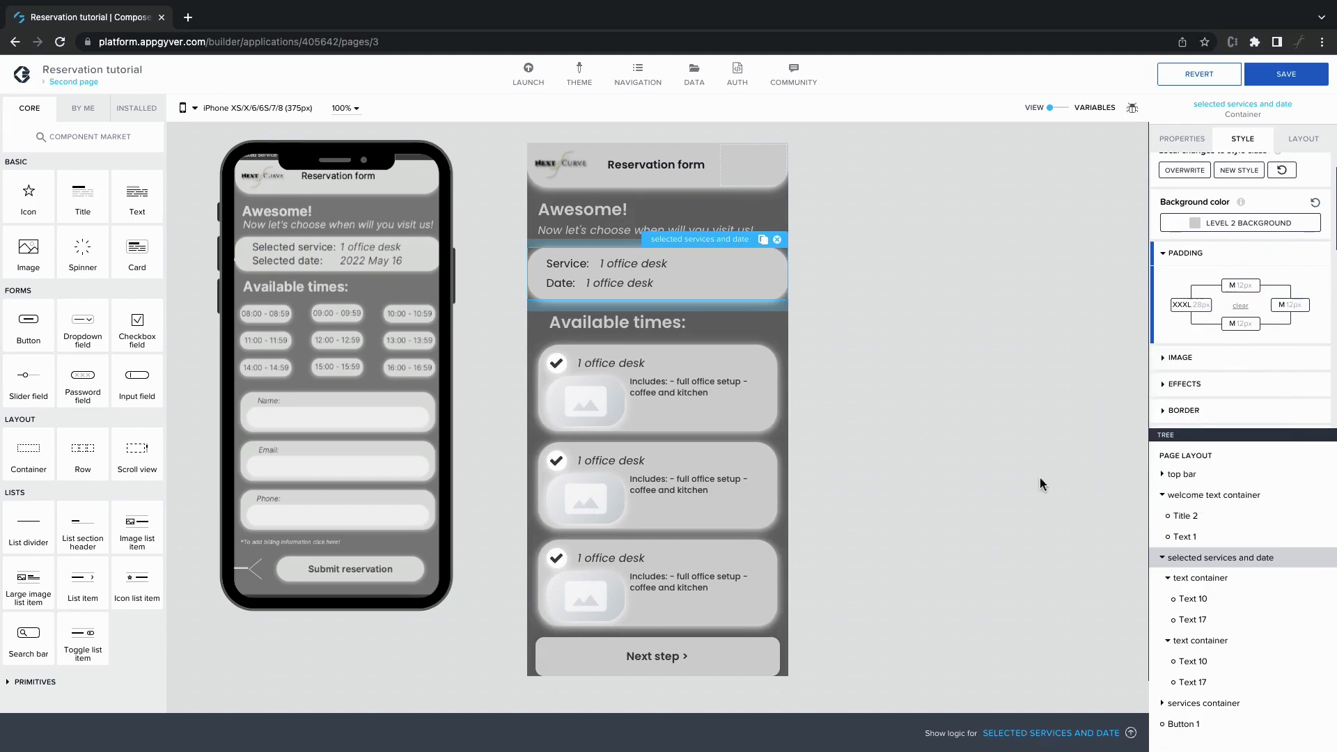
pyautogui.click(638, 284)
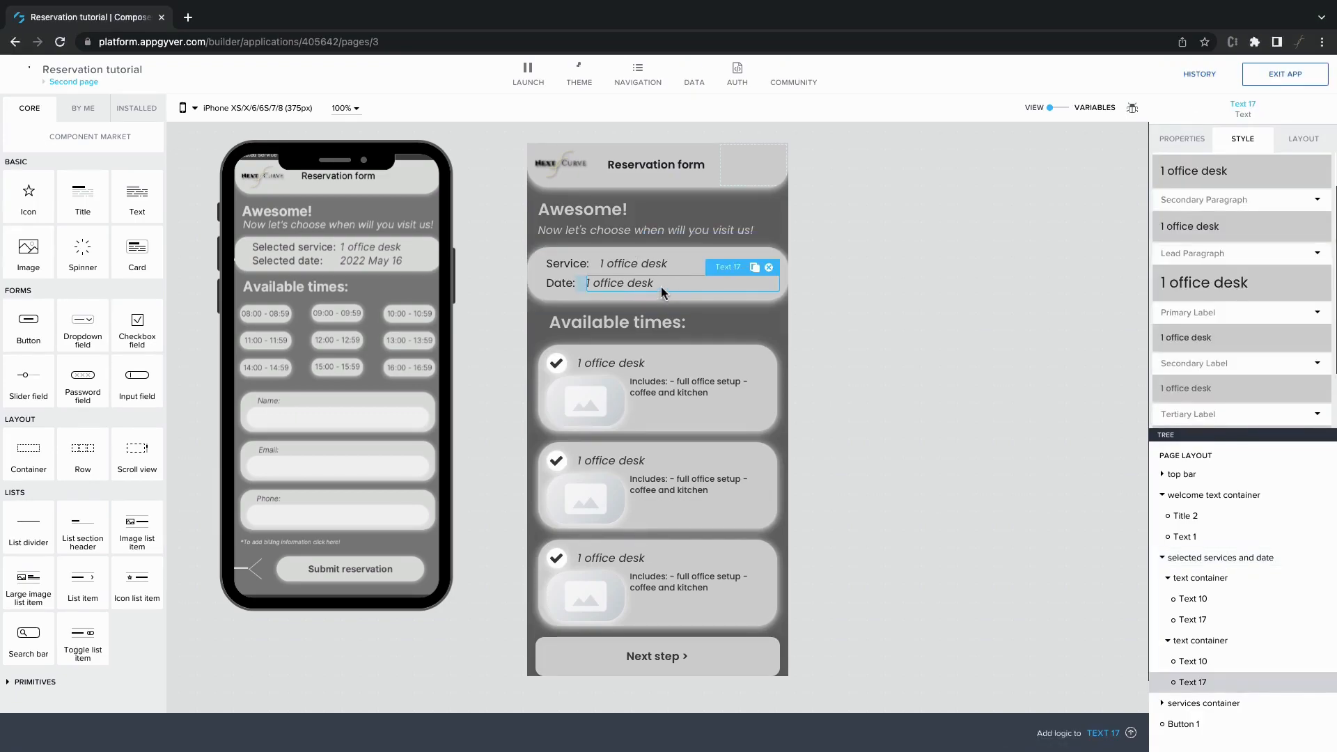
pyautogui.click(1177, 139)
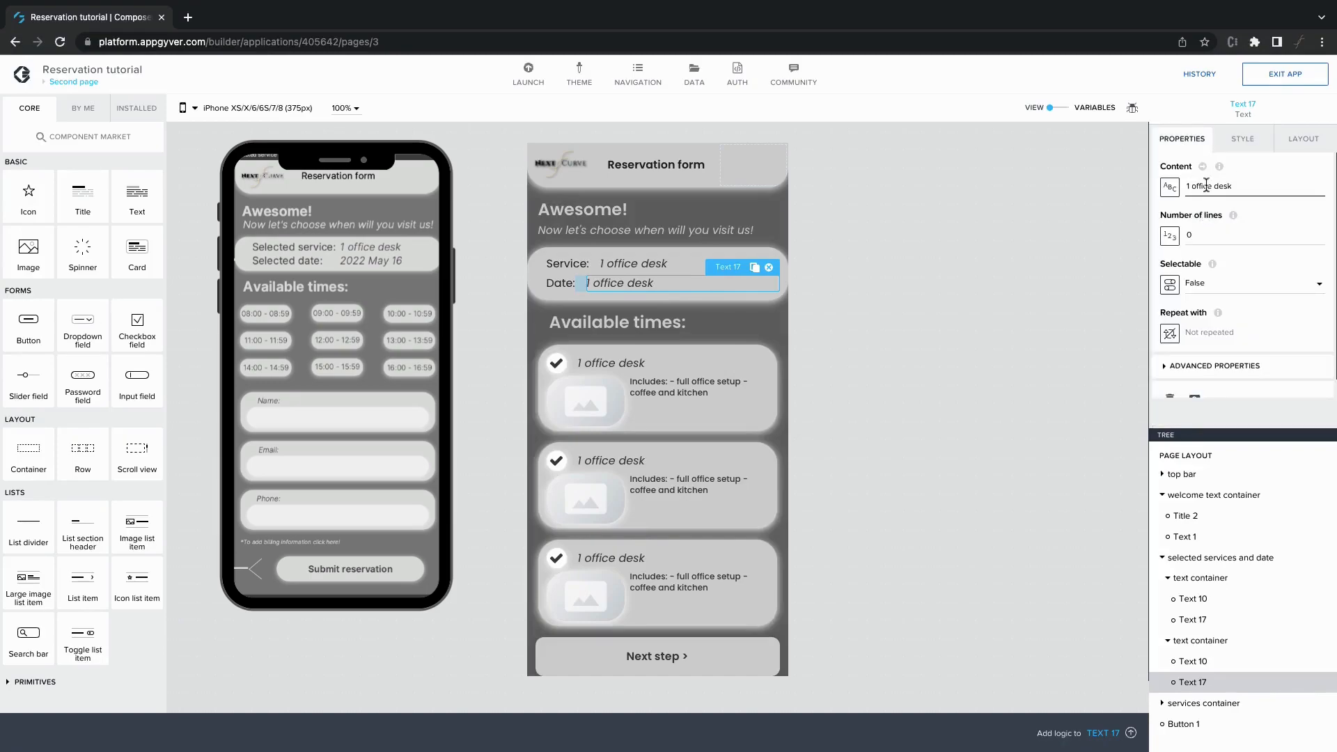
pyautogui.tripleClick(1192, 191)
pyautogui.write('202')
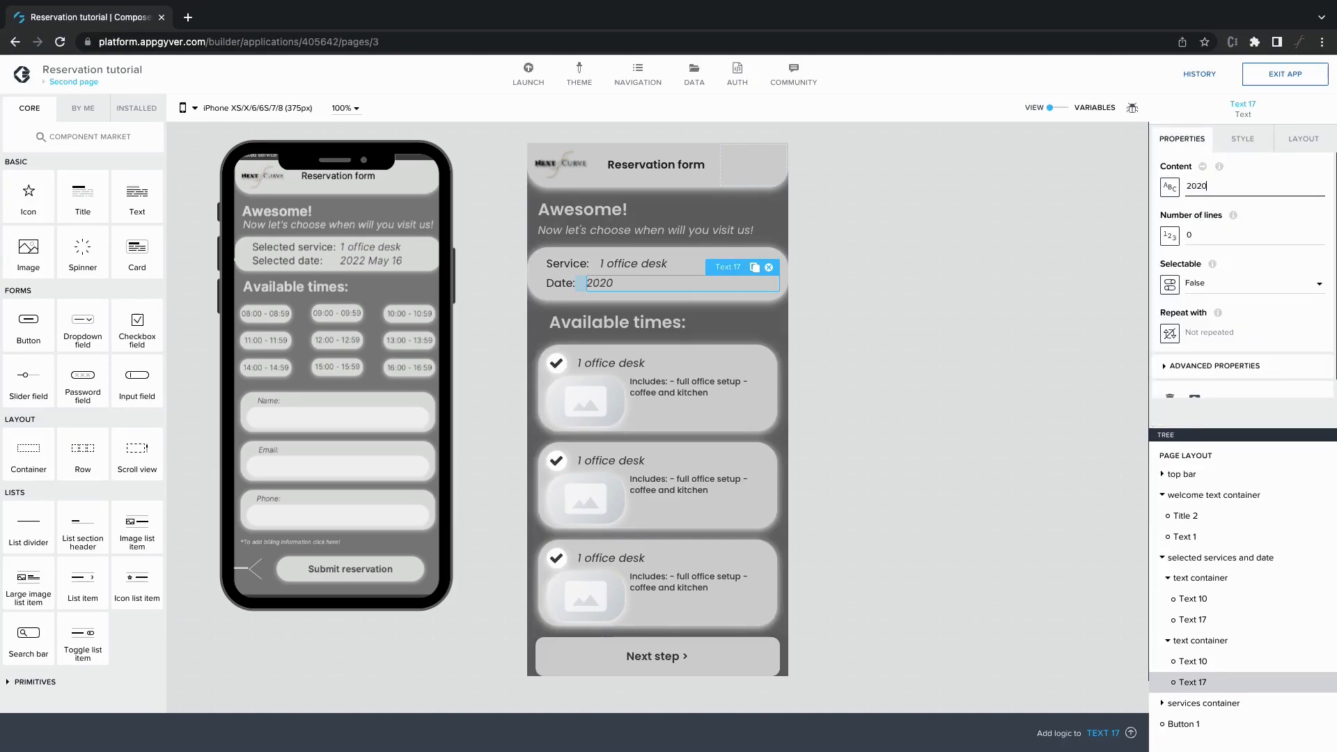
pyautogui.write('0')
pyautogui.press('BackSpace')
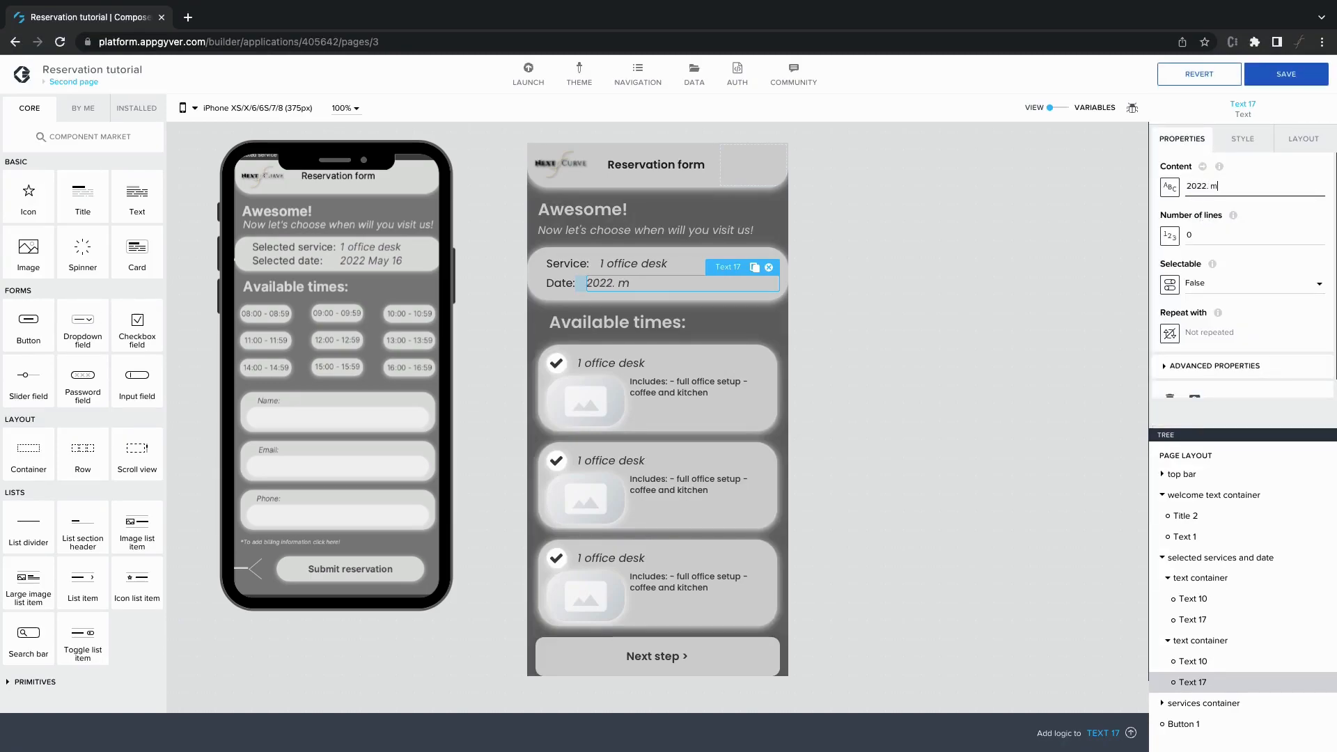
pyautogui.press('BackSpace')
pyautogui.write('05-31')
pyautogui.click(1049, 408)
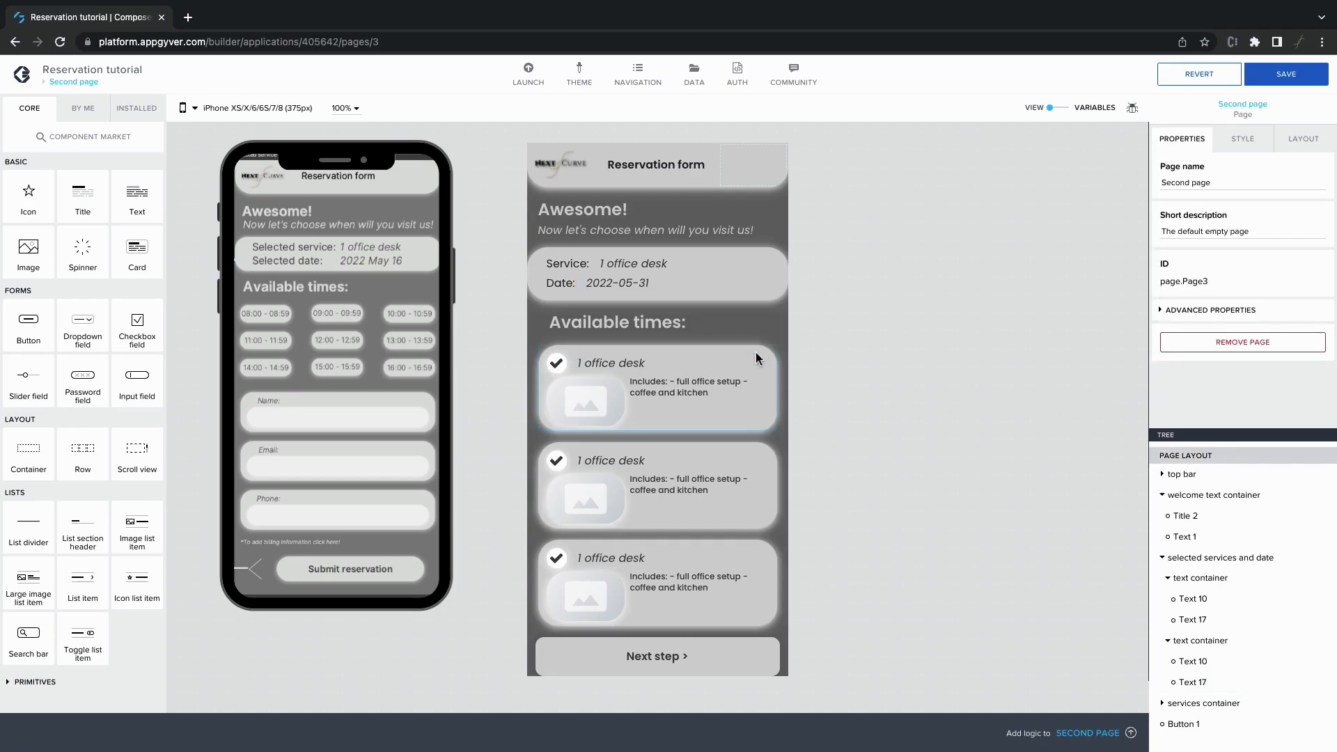
# Step: Remove the check and name row and the image and description content from the first service container under "Available times:"
pyautogui.click(575, 365)
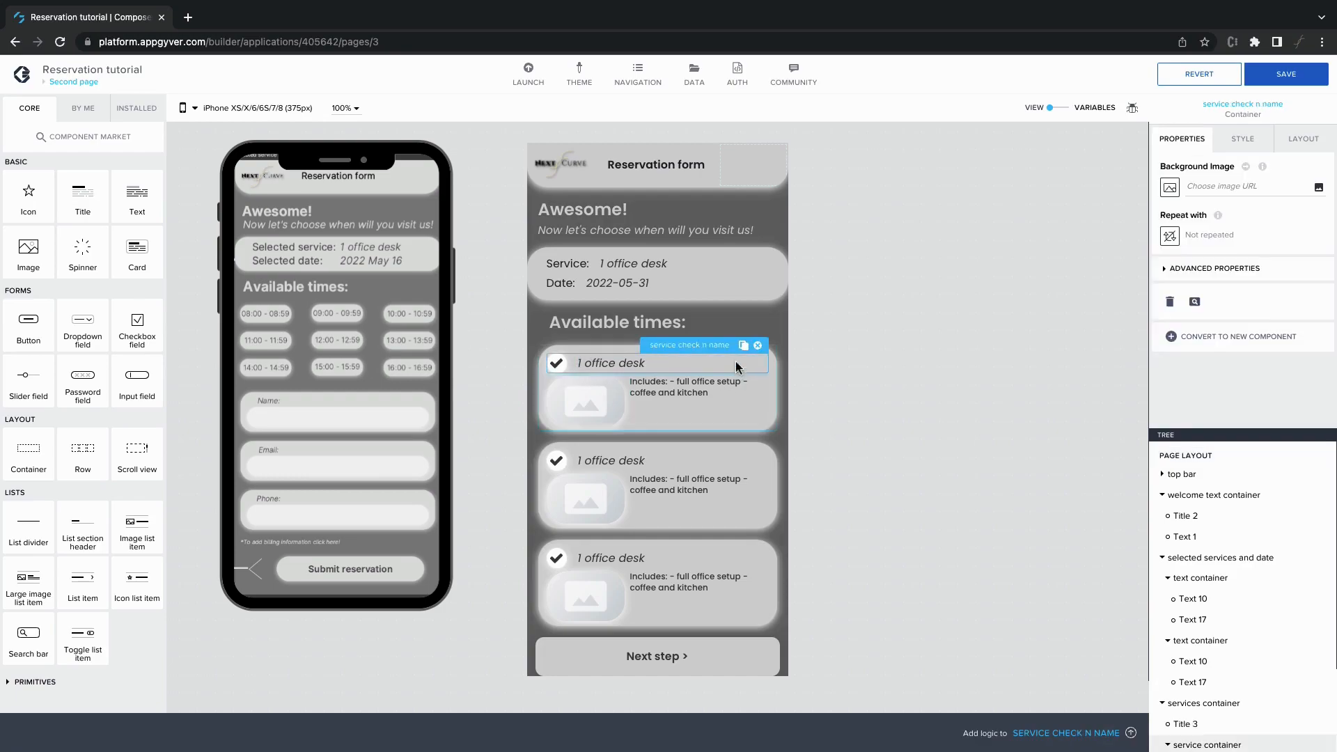
pyautogui.click(756, 351)
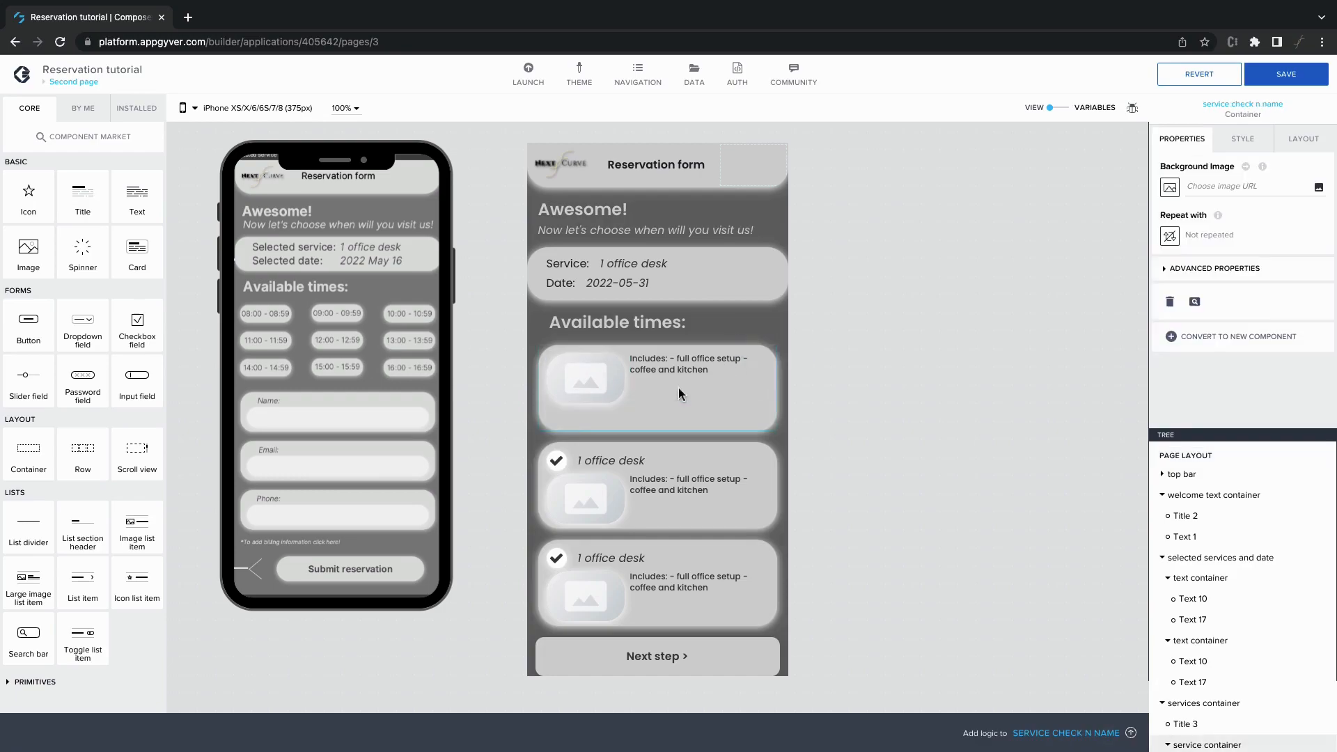
pyautogui.click(629, 395)
pyautogui.click(758, 346)
# Step: Set the emptied service container's width and height to Fit content
pyautogui.click(754, 374)
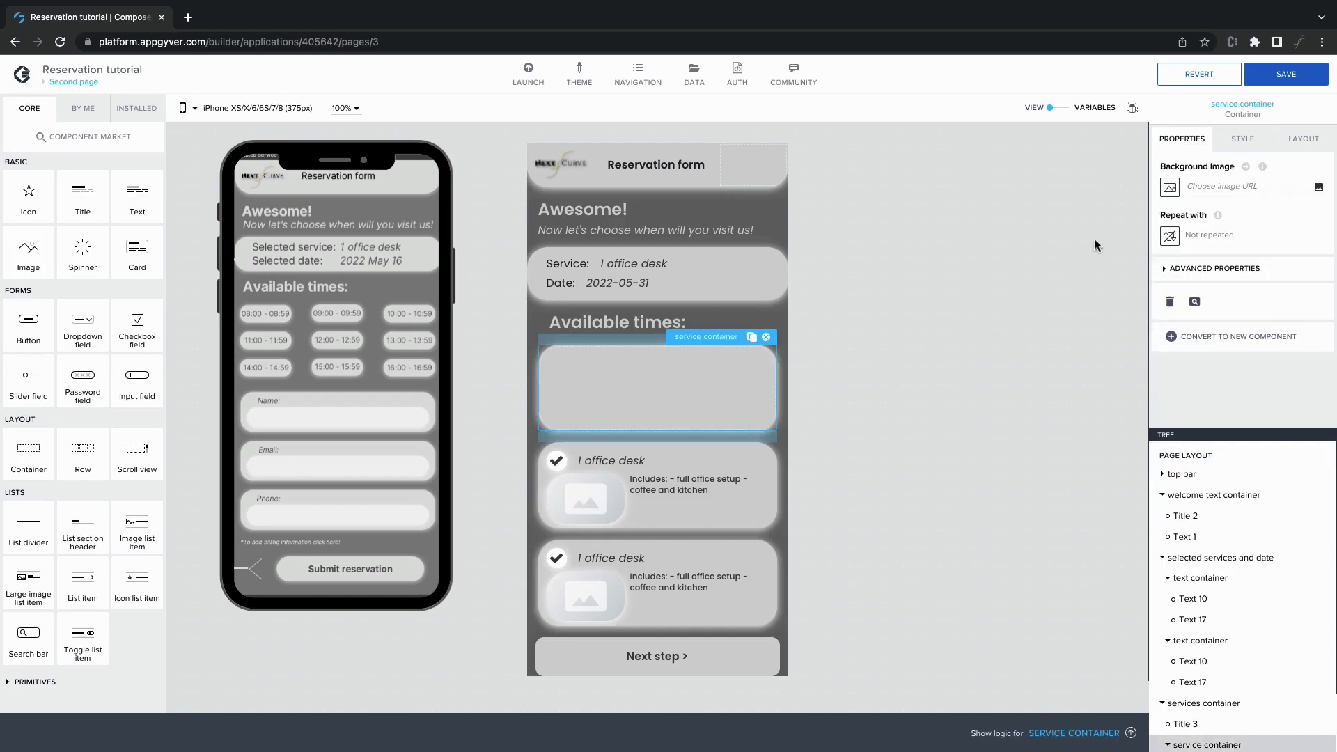
pyautogui.click(1285, 142)
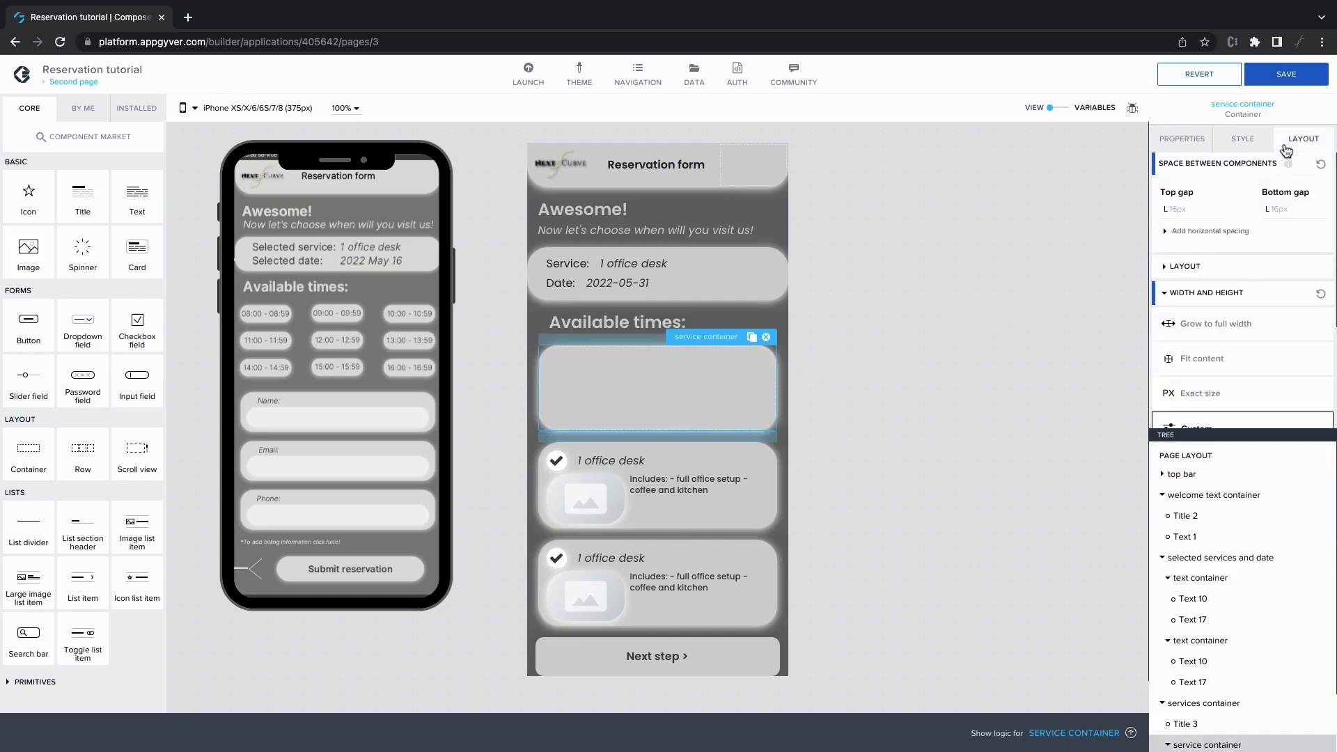
pyautogui.click(1175, 360)
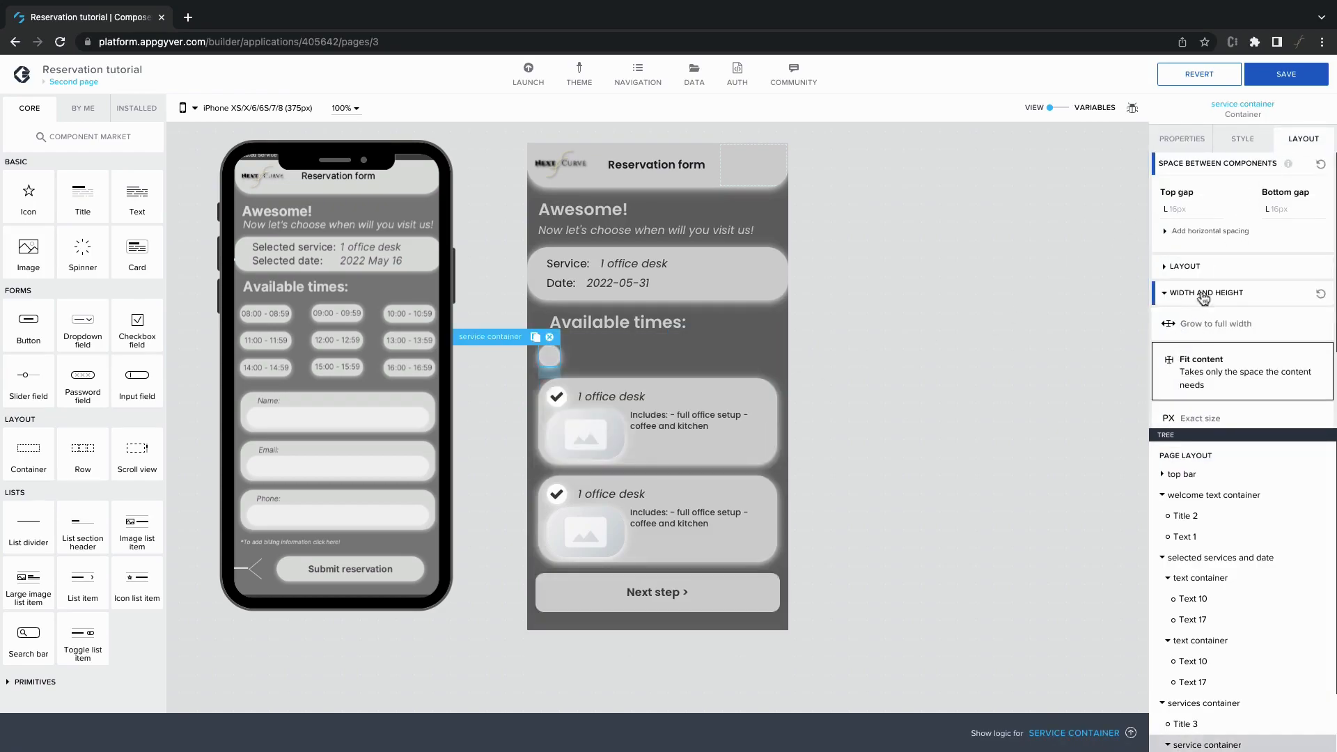
pyautogui.click(1241, 139)
# Step: Add a Text component inside the emptied service container and set its content to "08:00 - 08:59"
pyautogui.moveTo(137, 197); pyautogui.dragTo(537, 358)
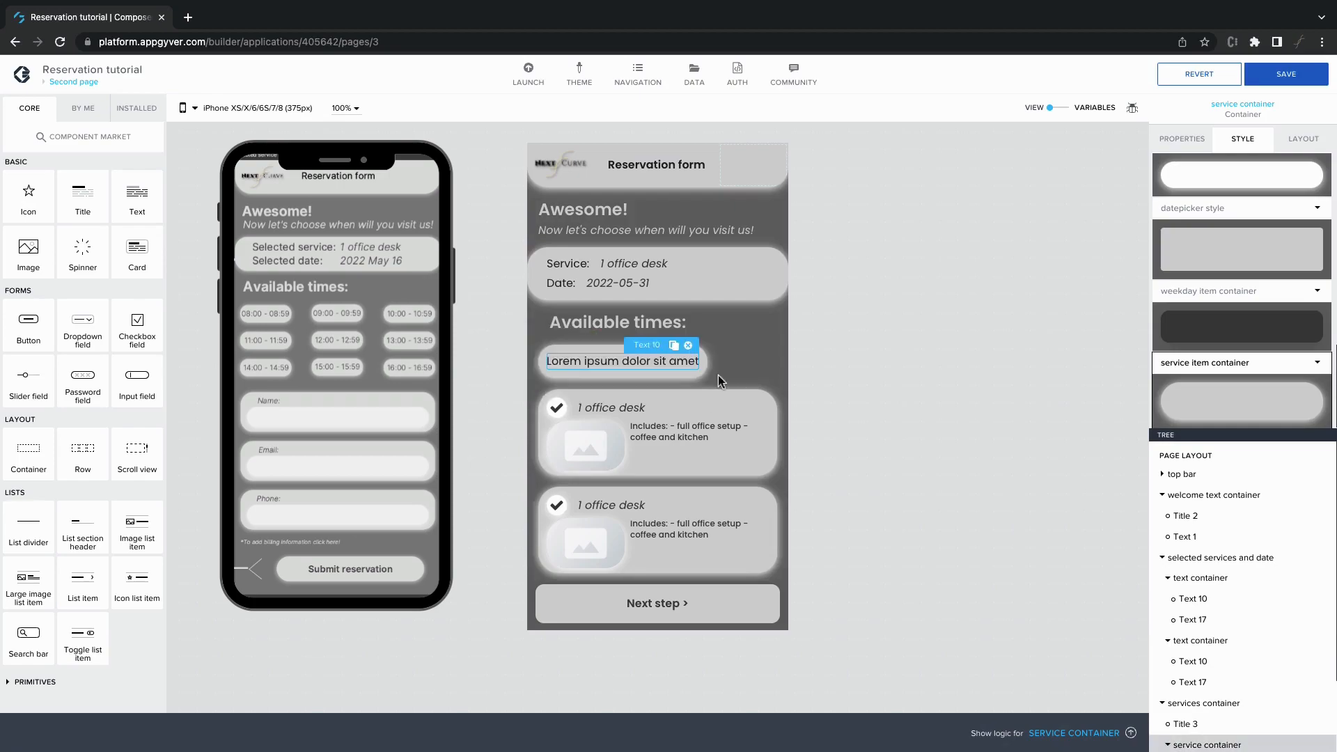
pyautogui.click(1182, 139)
pyautogui.tripleClick(1197, 187)
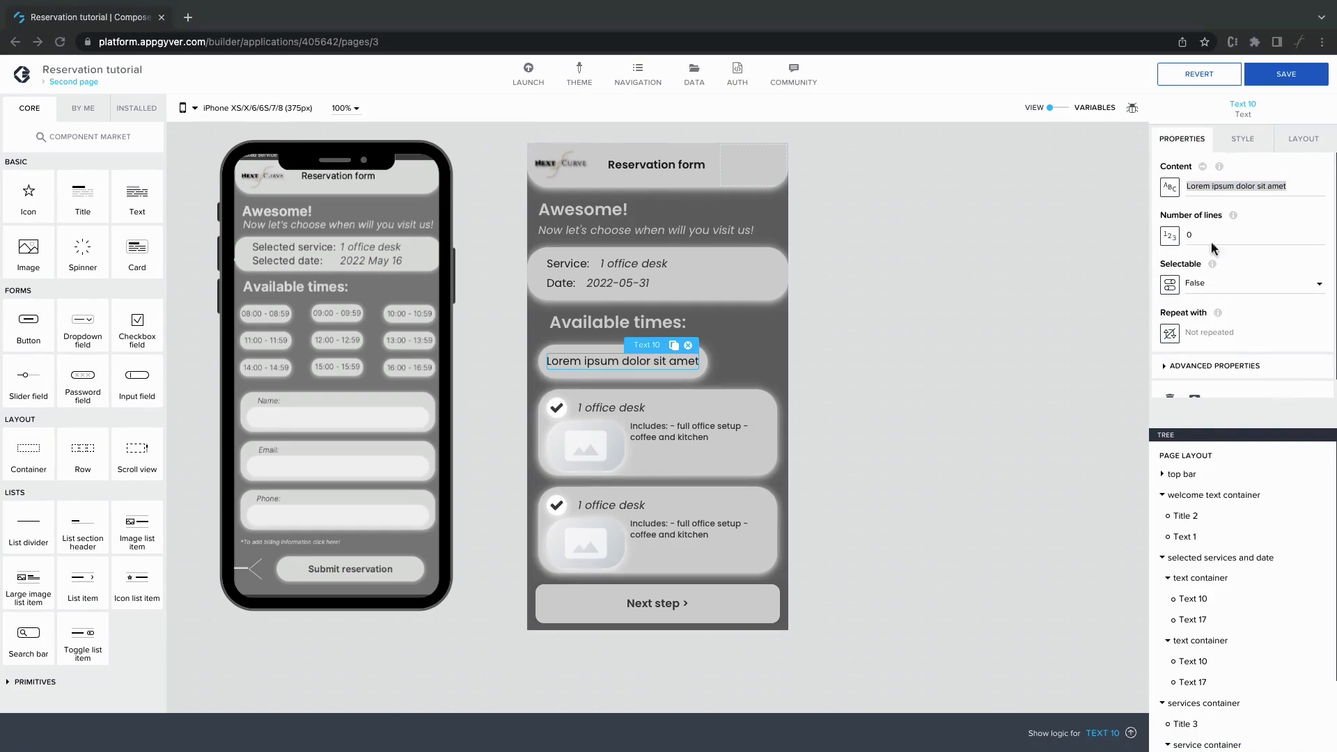
pyautogui.click(1232, 195)
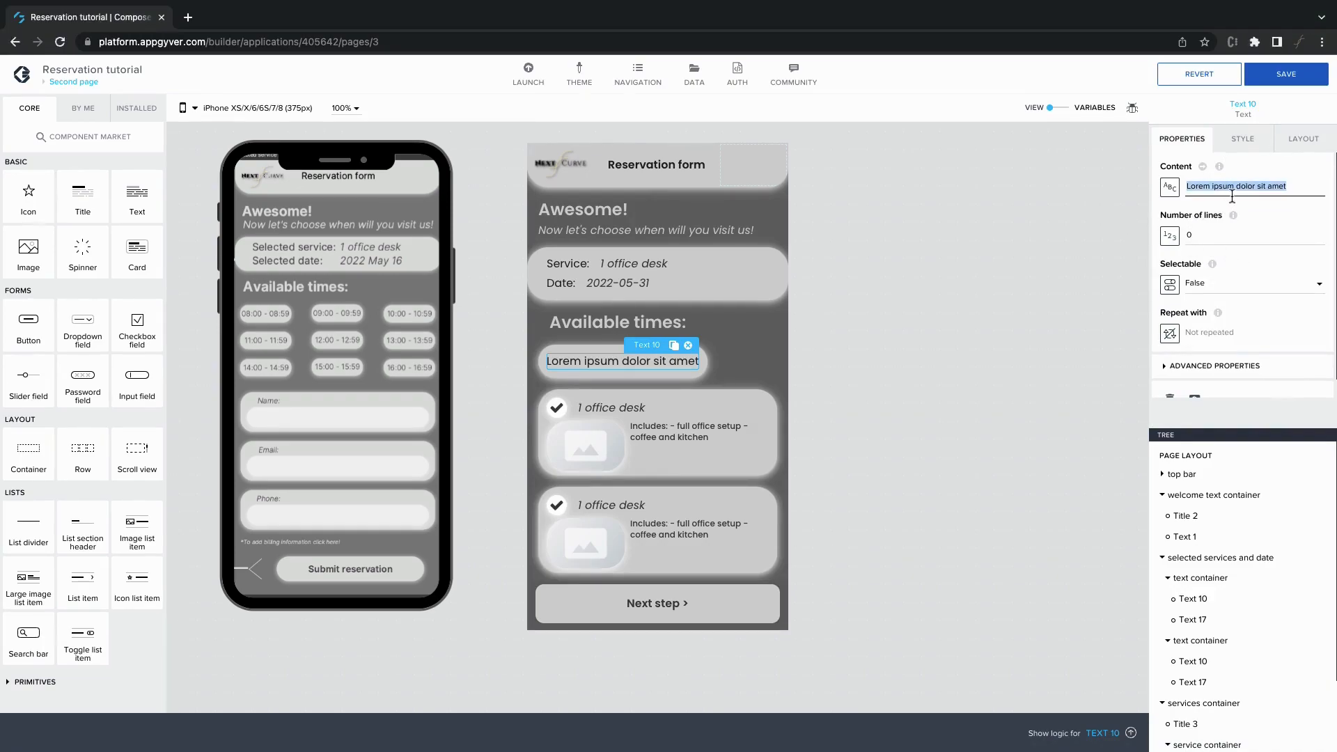
pyautogui.write('08:')
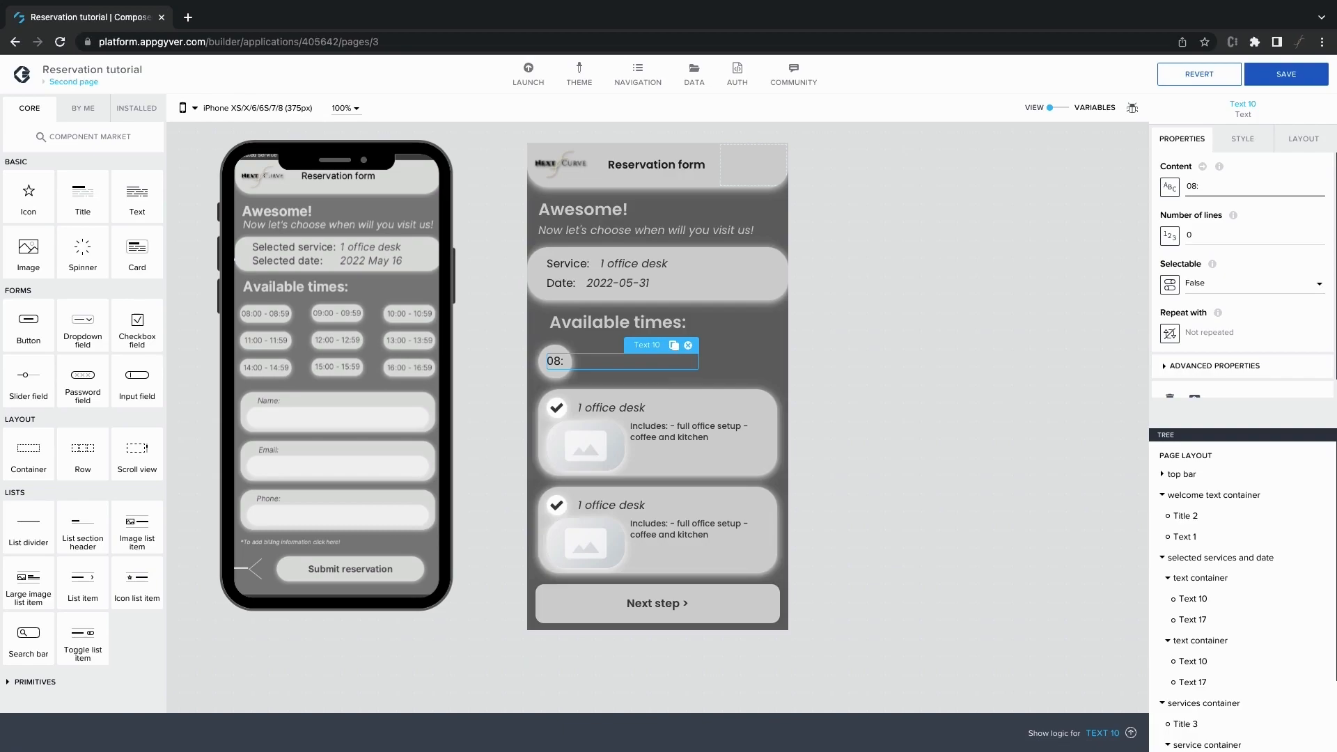
pyautogui.write('00 - 0')
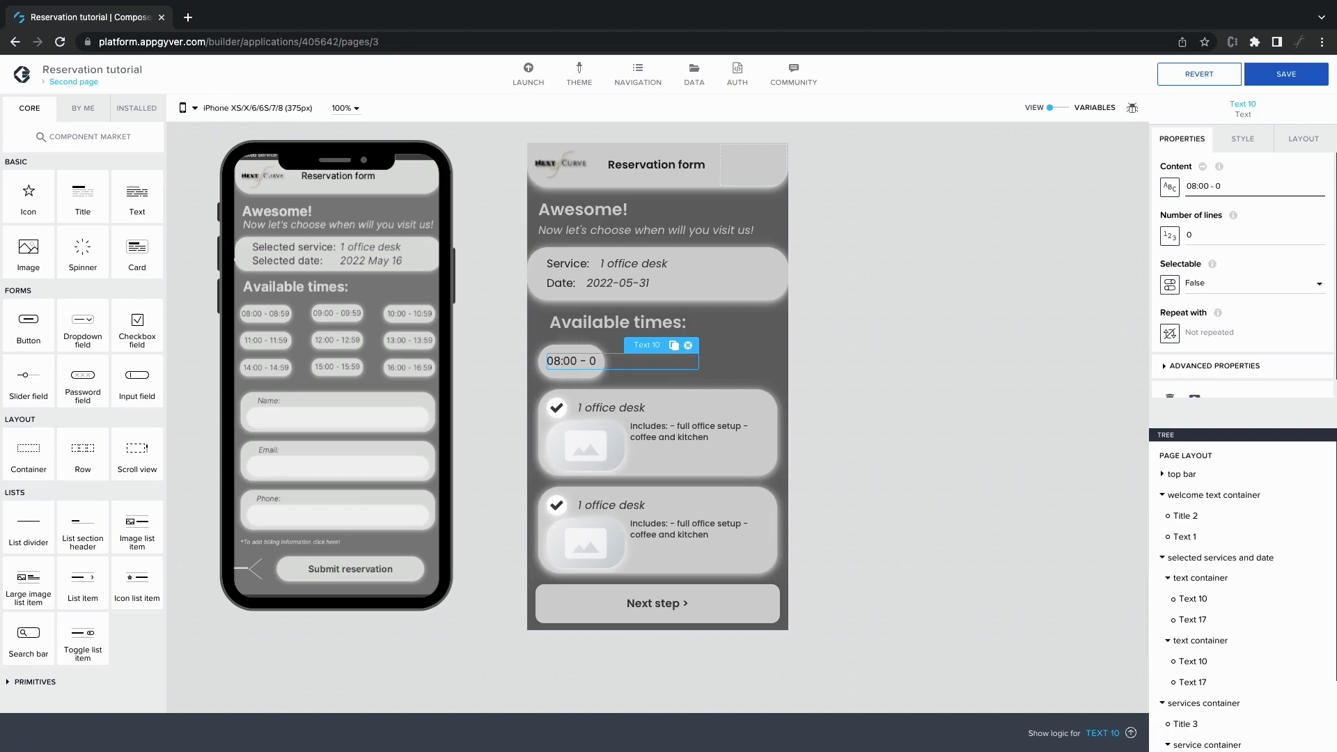
pyautogui.write('8:59')
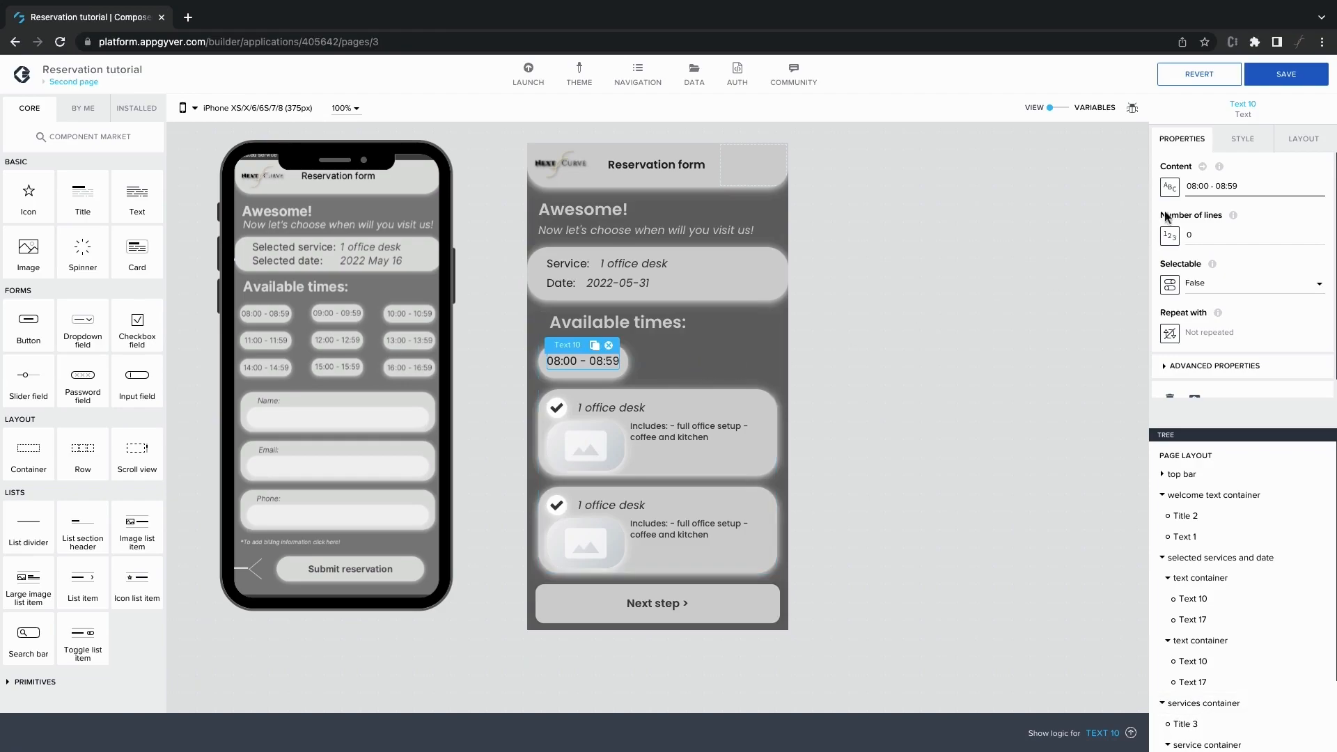
# Step: Try the Primary Label style on the 08:00 - 08:59 text, then apply the Secondary Paragraph style
pyautogui.click(1230, 152)
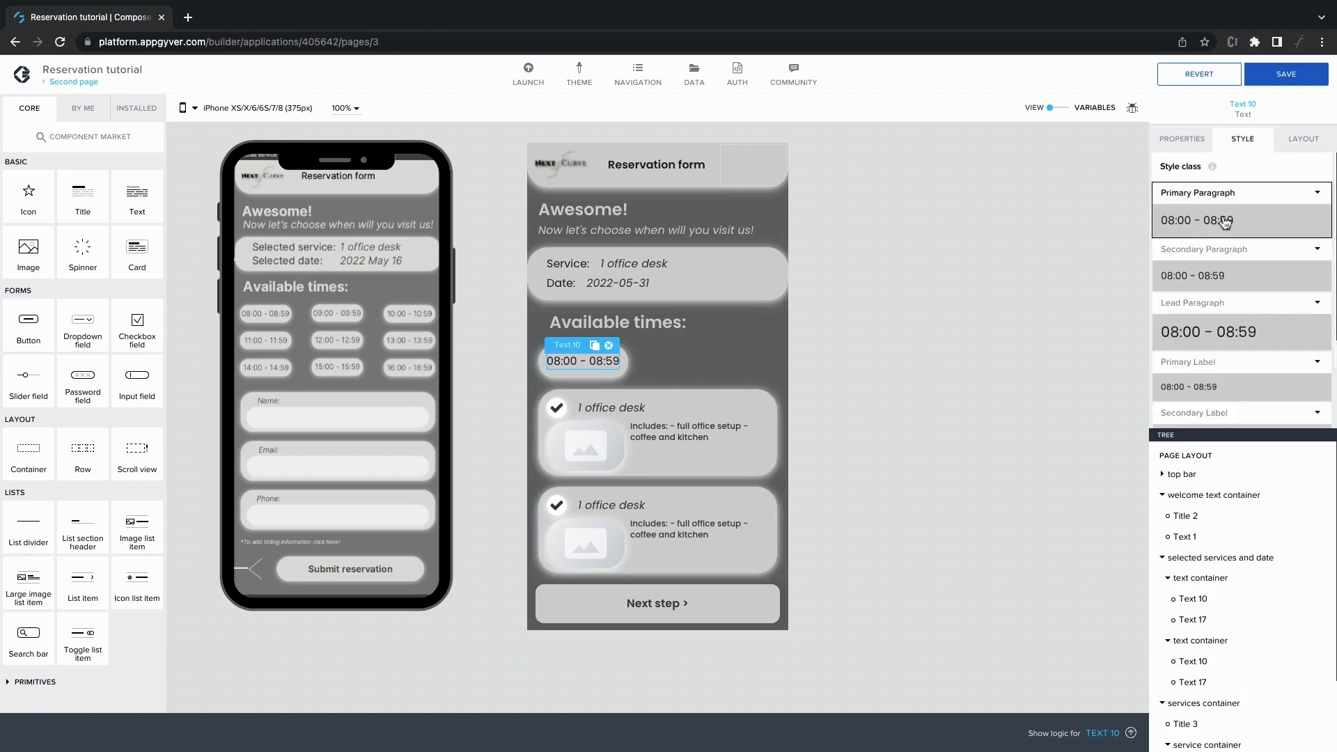
pyautogui.click(1217, 366)
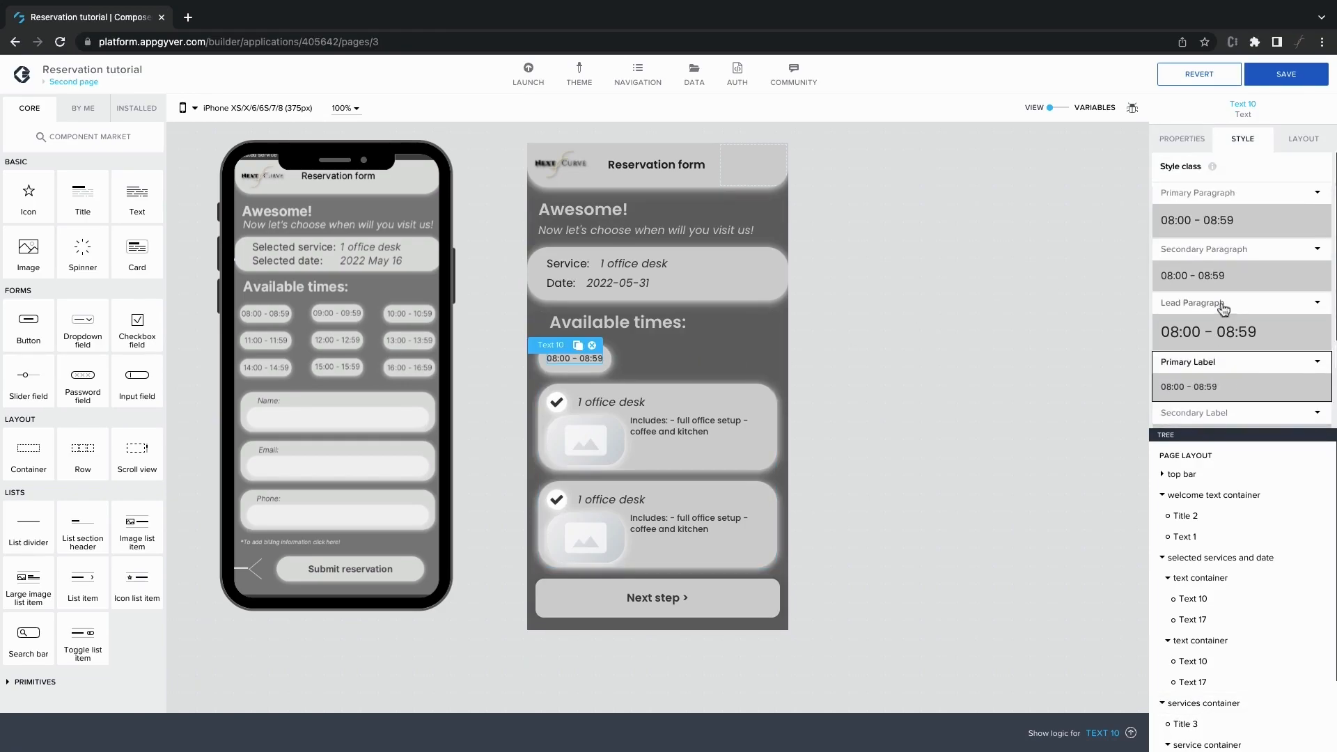
pyautogui.click(1221, 257)
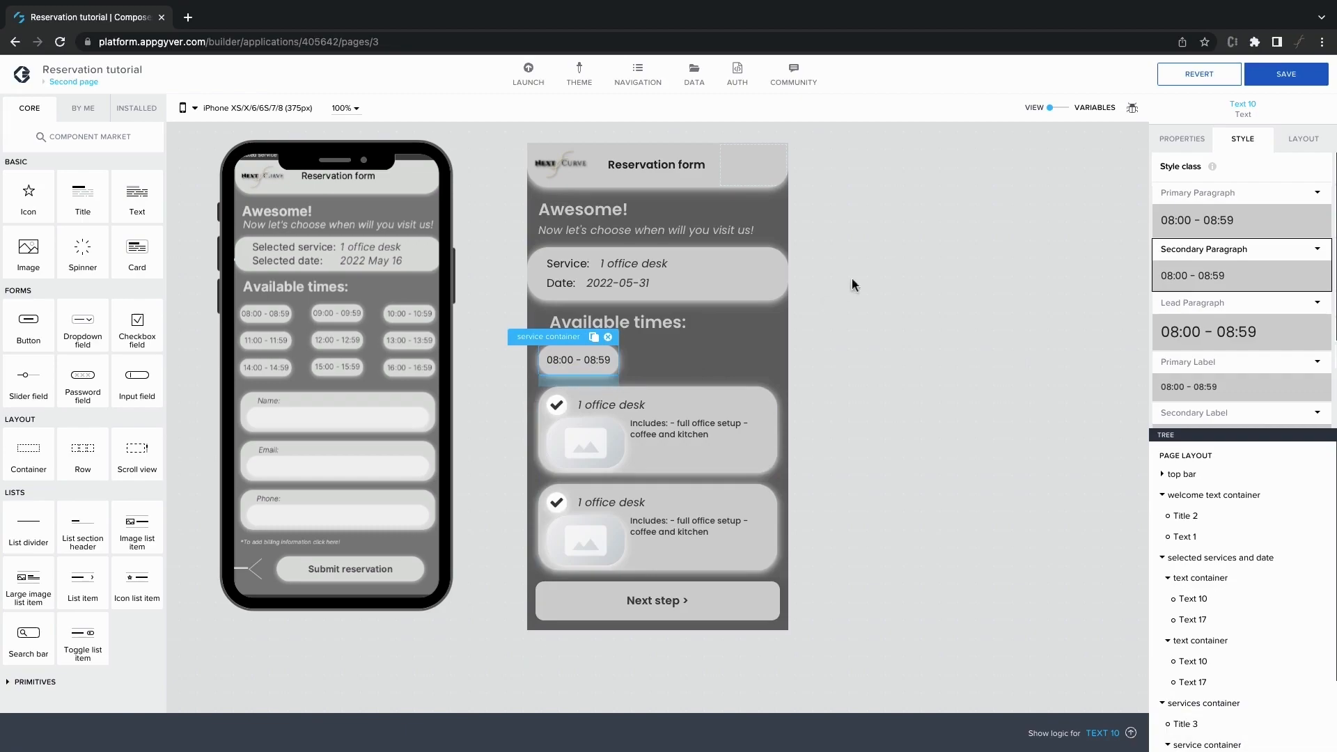
# Step: Edit the time slot container's service item container style, setting its top and bottom padding to XS (4px)
pyautogui.click(1316, 365)
pyautogui.click(1230, 388)
pyautogui.click(1185, 302)
pyautogui.click(1235, 336)
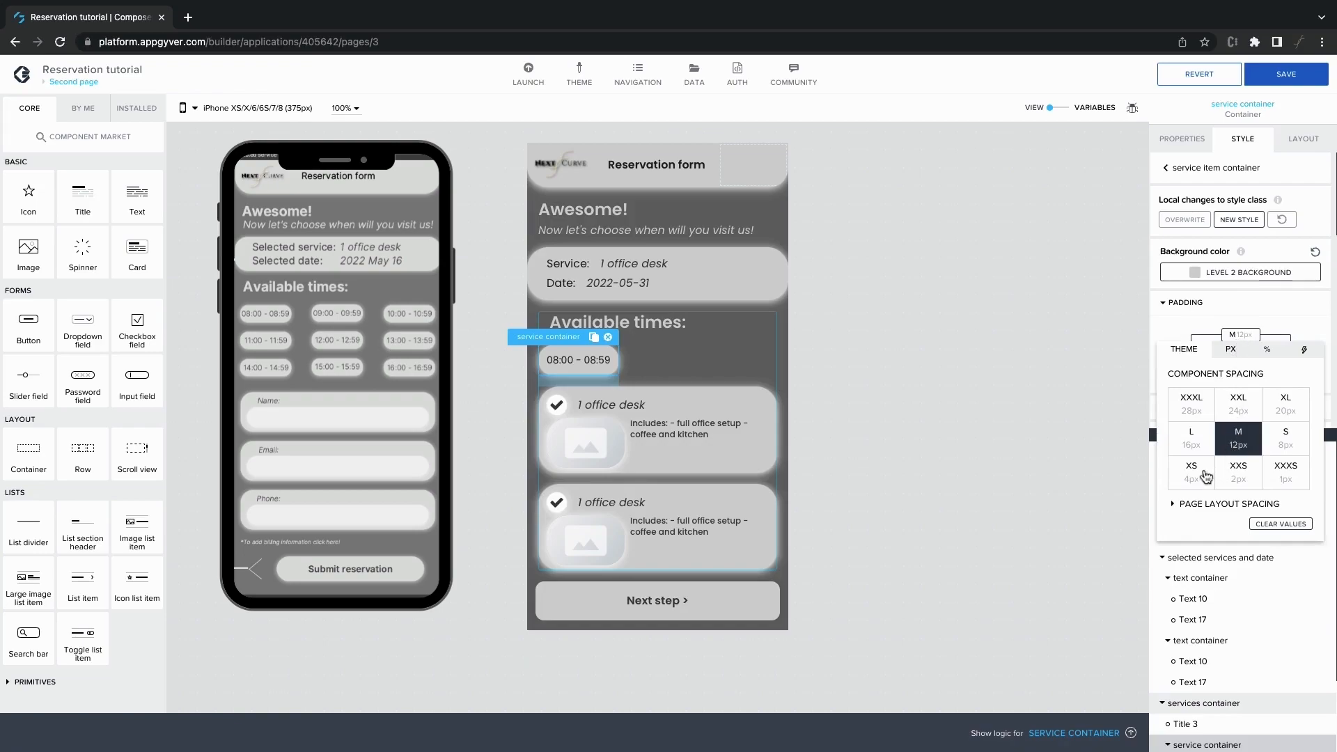
pyautogui.click(1191, 472)
pyautogui.click(1215, 337)
pyautogui.click(1232, 374)
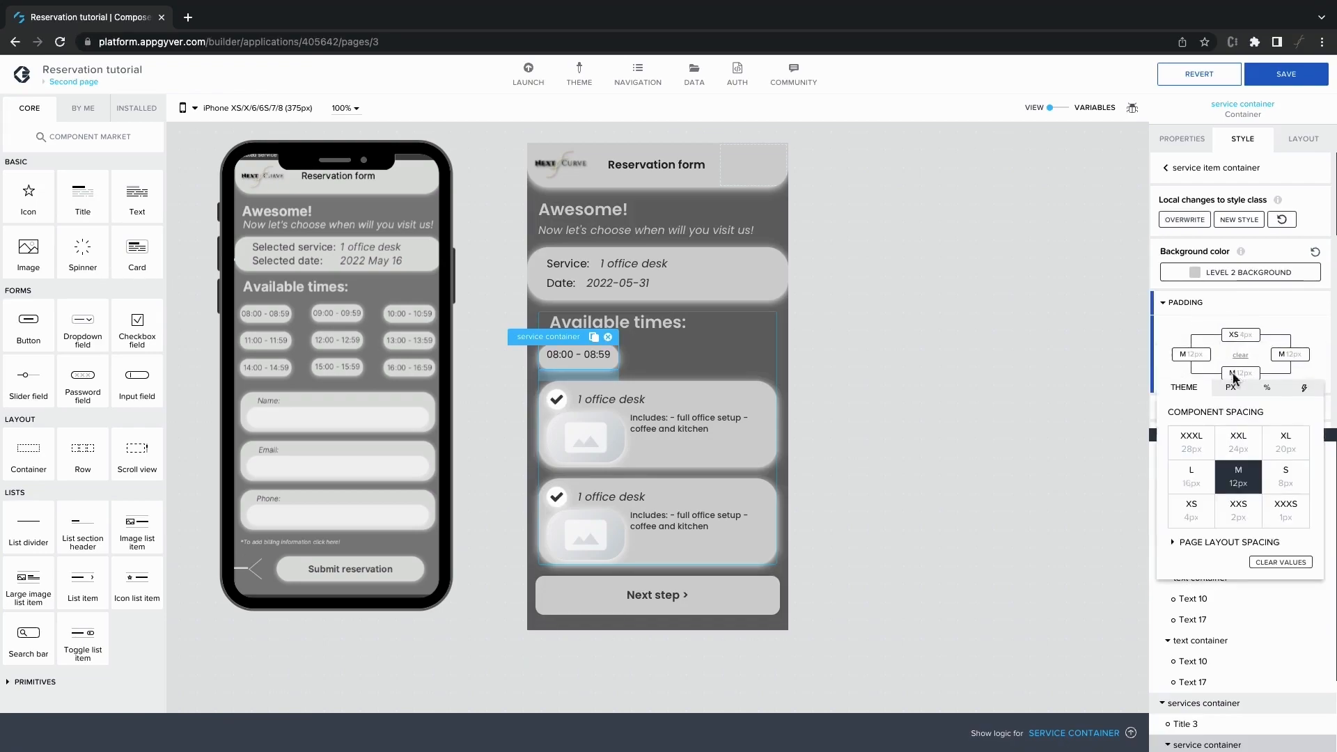
pyautogui.click(1192, 508)
# Step: Set the time slot container's left padding to XS (4px) and on to S (8px), and its right padding to S (8px)
pyautogui.click(1189, 354)
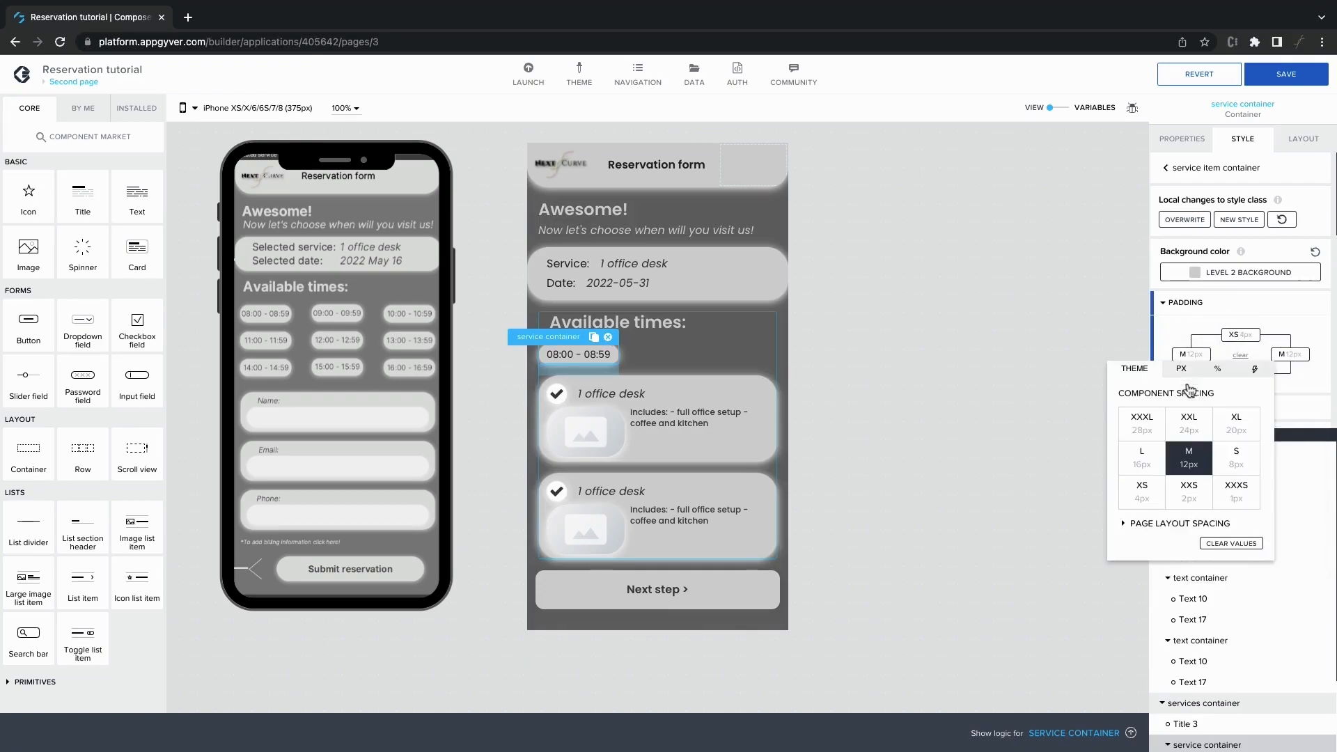
pyautogui.click(1146, 494)
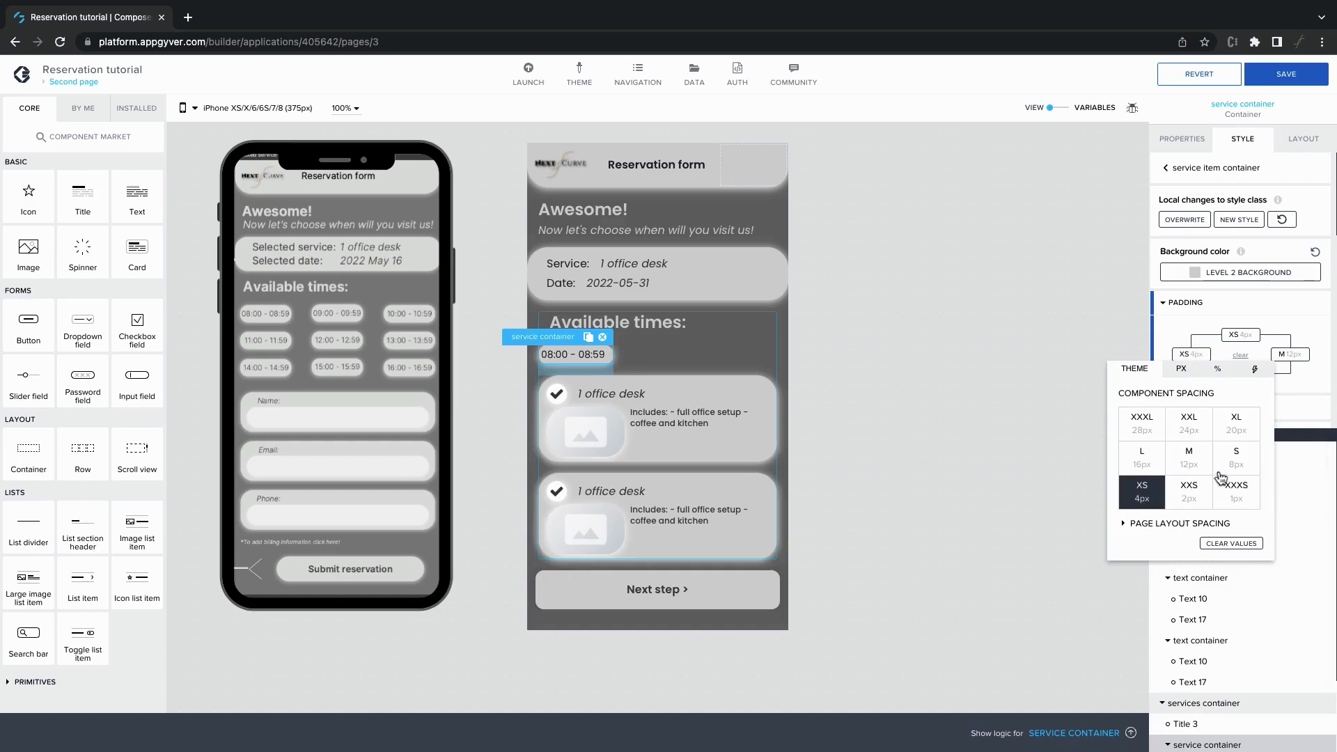
pyautogui.click(1234, 468)
pyautogui.click(1299, 354)
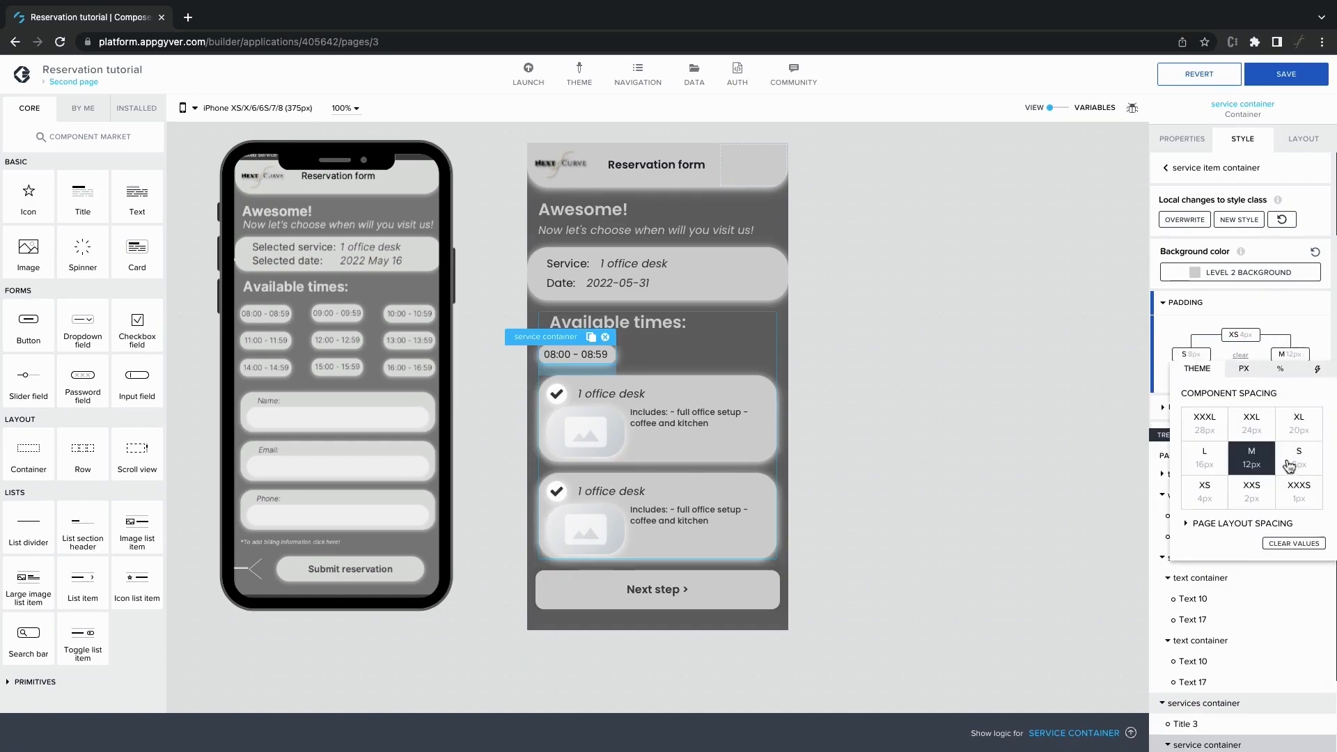
pyautogui.click(1298, 457)
pyautogui.click(1083, 416)
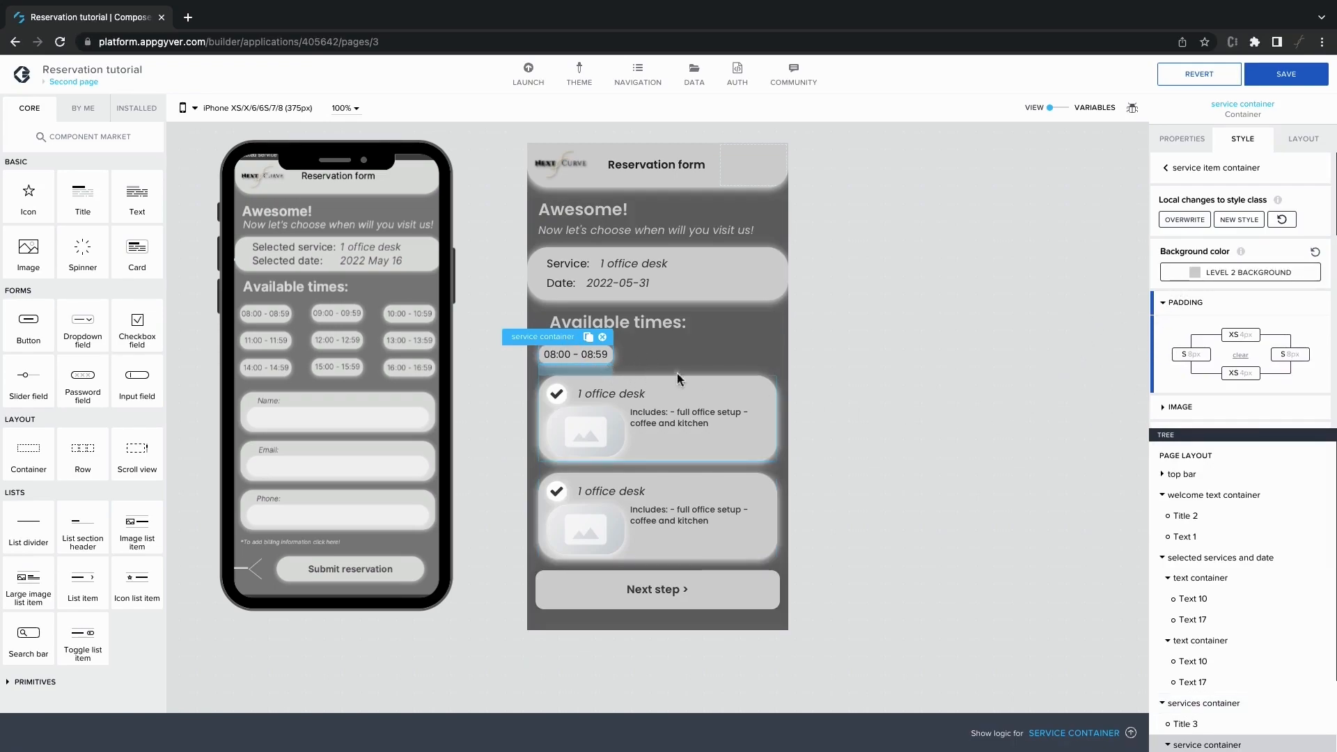
# Step: Remove the two remaining "1 office desk" service containers and duplicate the 08:00 - 08:59 container three times
pyautogui.click(742, 378)
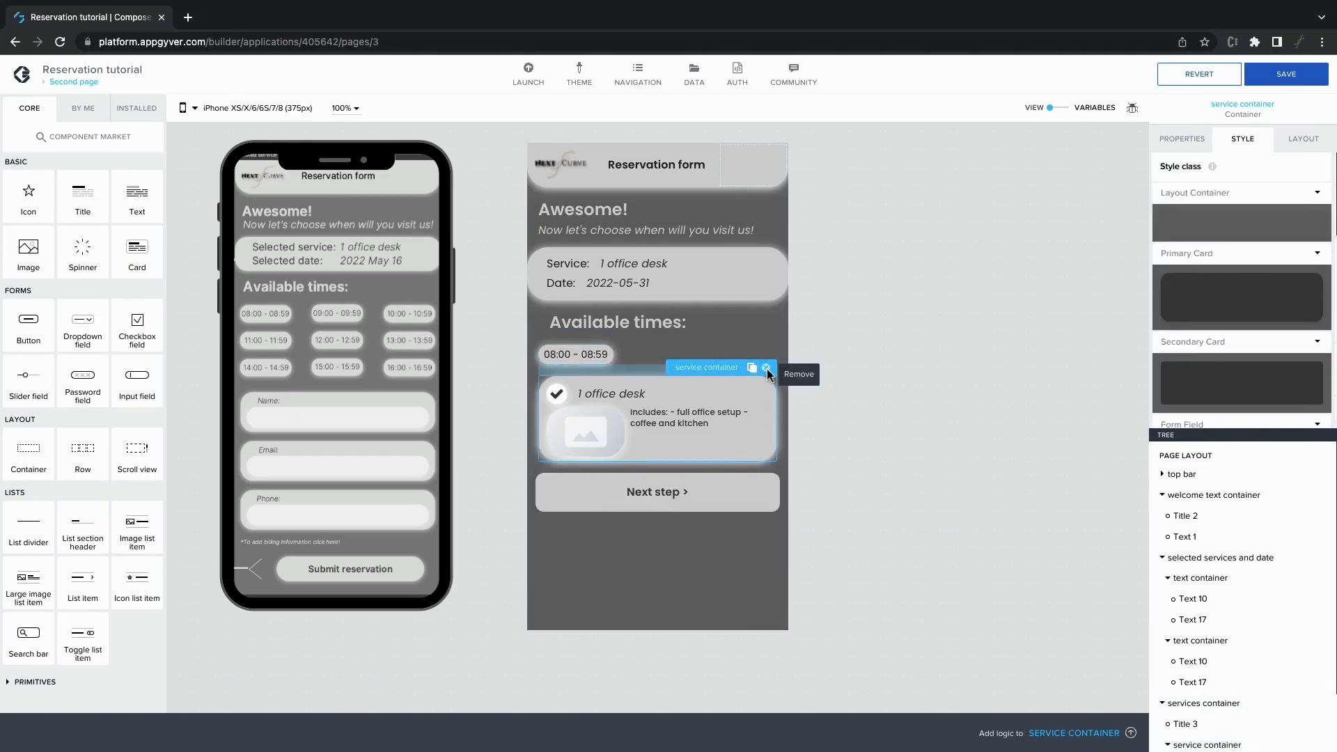
pyautogui.click(767, 368)
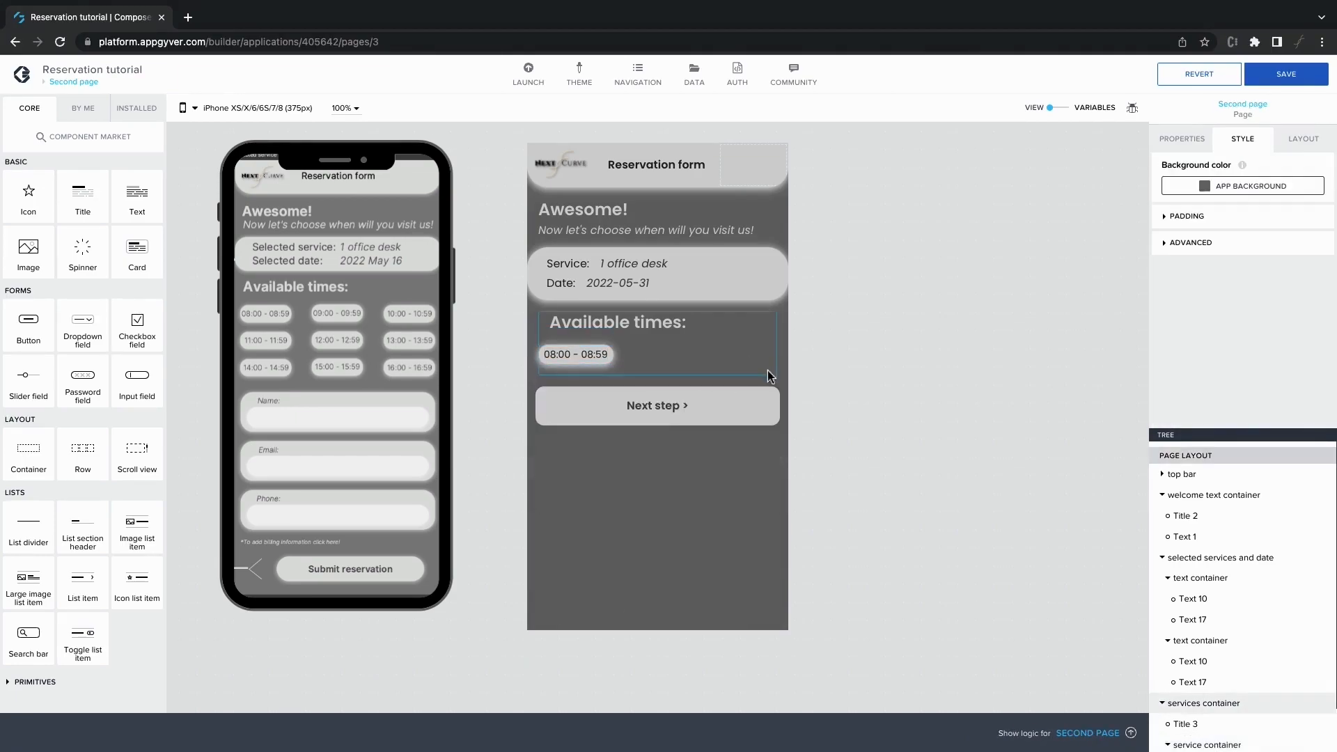
pyautogui.click(595, 351)
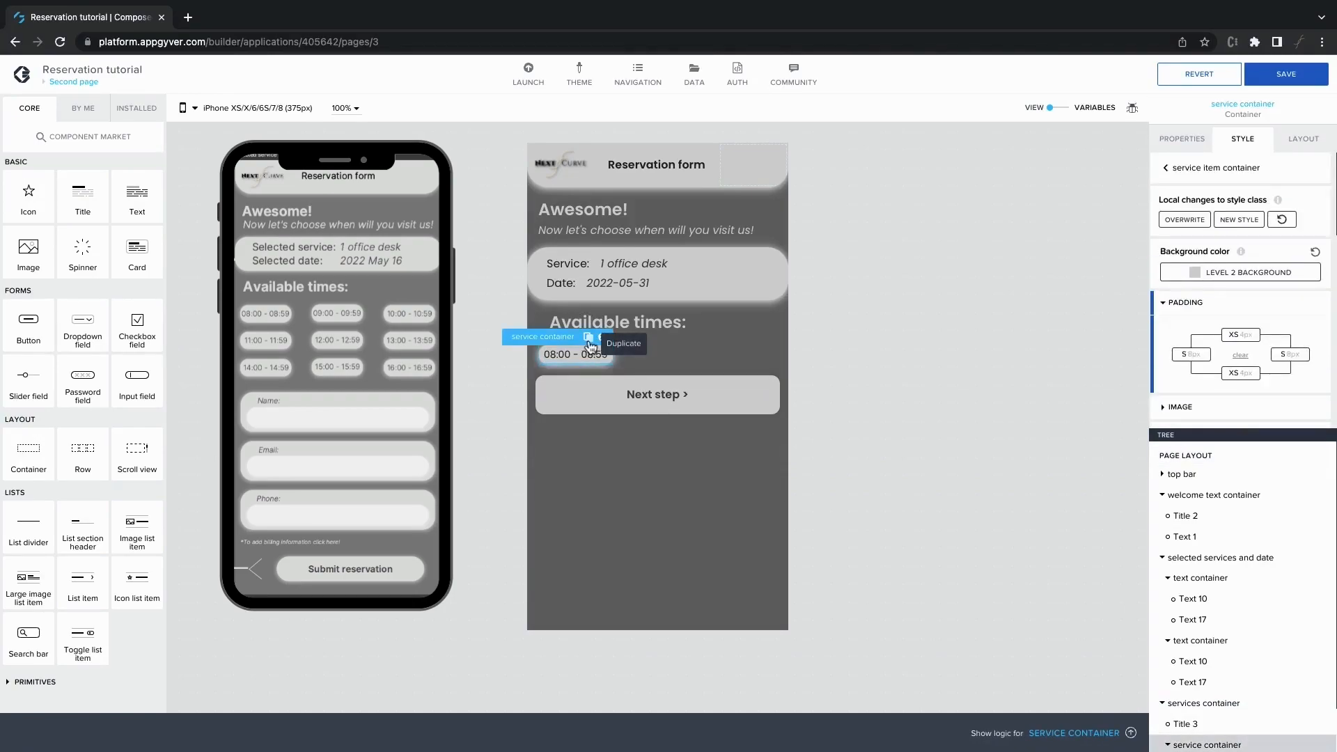
pyautogui.click(588, 339)
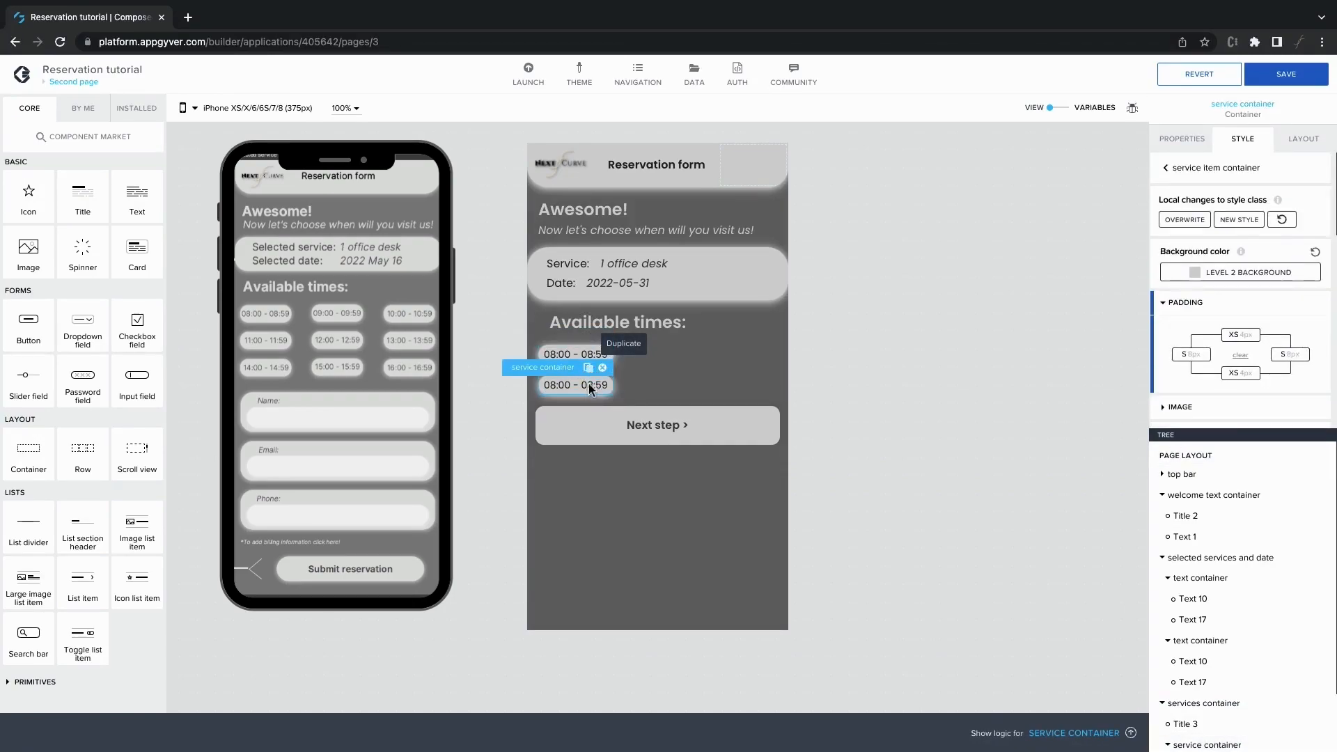
pyautogui.click(588, 367)
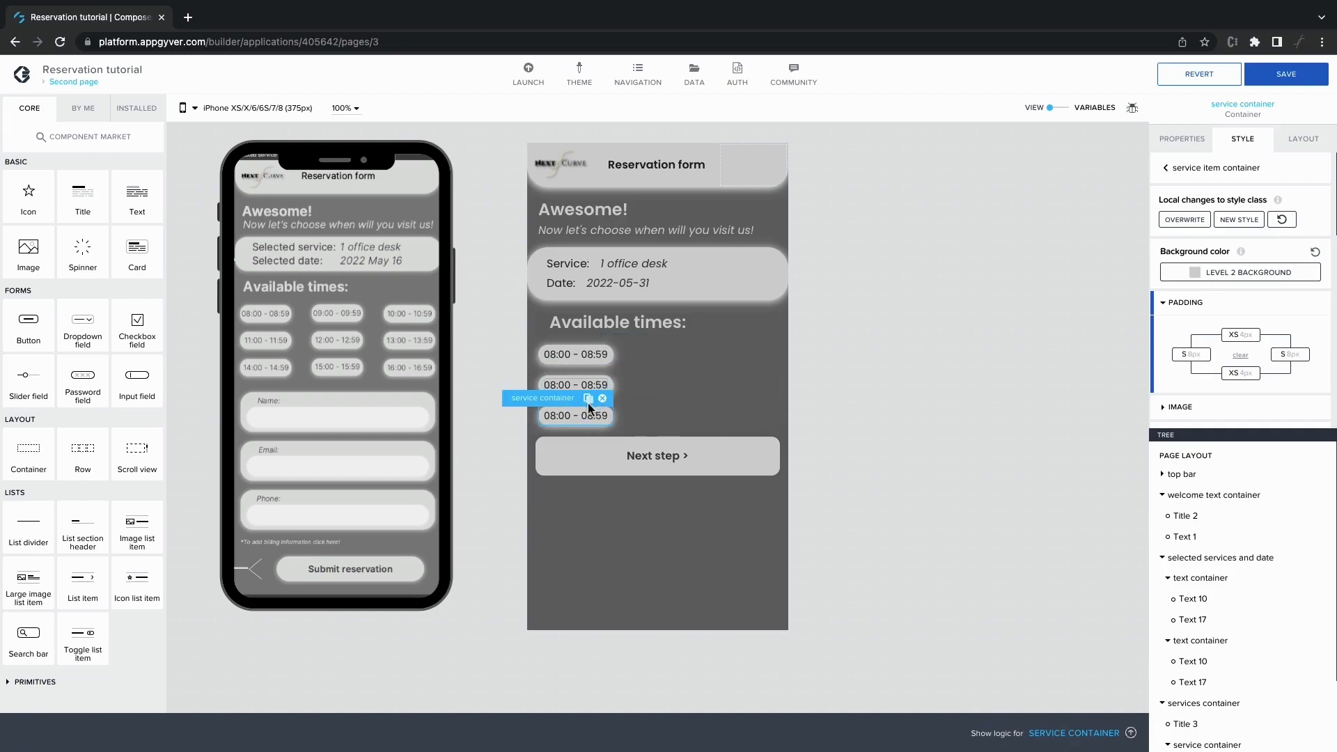
pyautogui.click(588, 398)
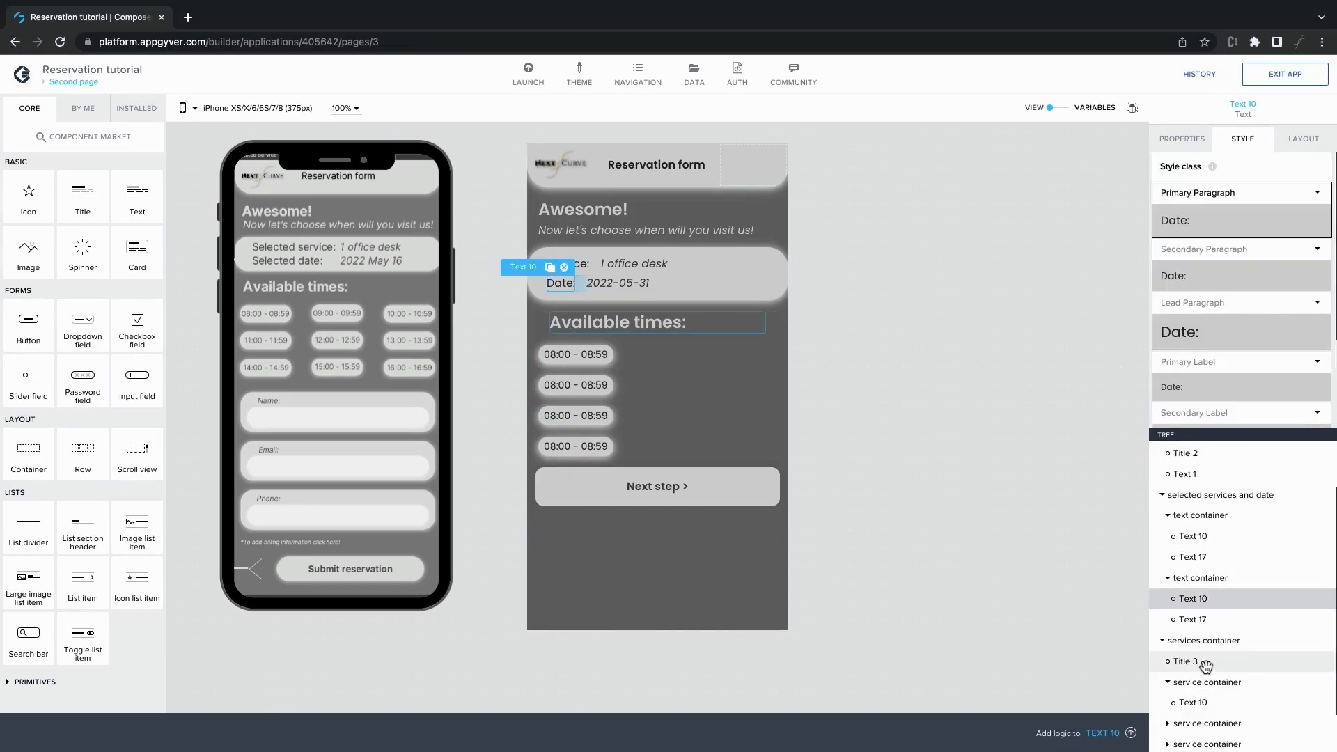
# Step: Move the "Available times:" title out of the services container to sit directly above it, and select the services container
pyautogui.moveTo(1204, 665); pyautogui.dragTo(1165, 654)
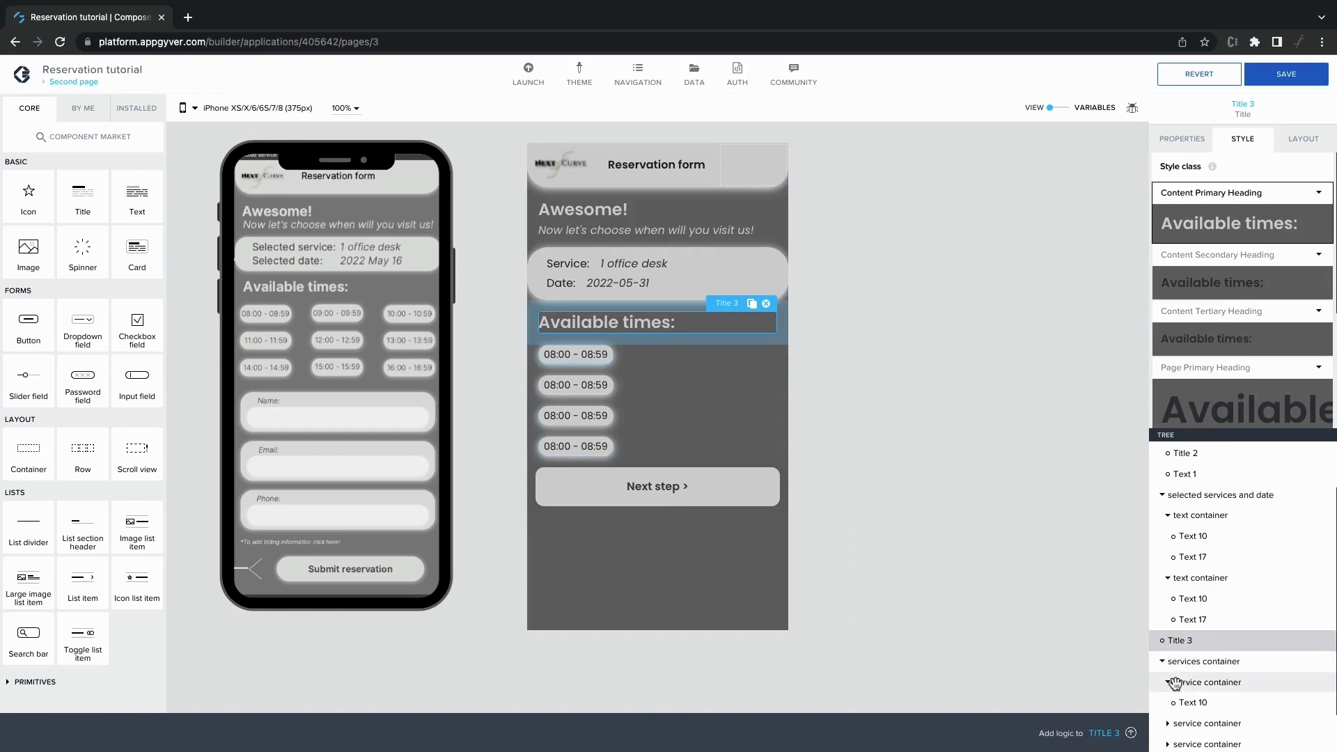
pyautogui.click(1167, 682)
pyautogui.click(1187, 683)
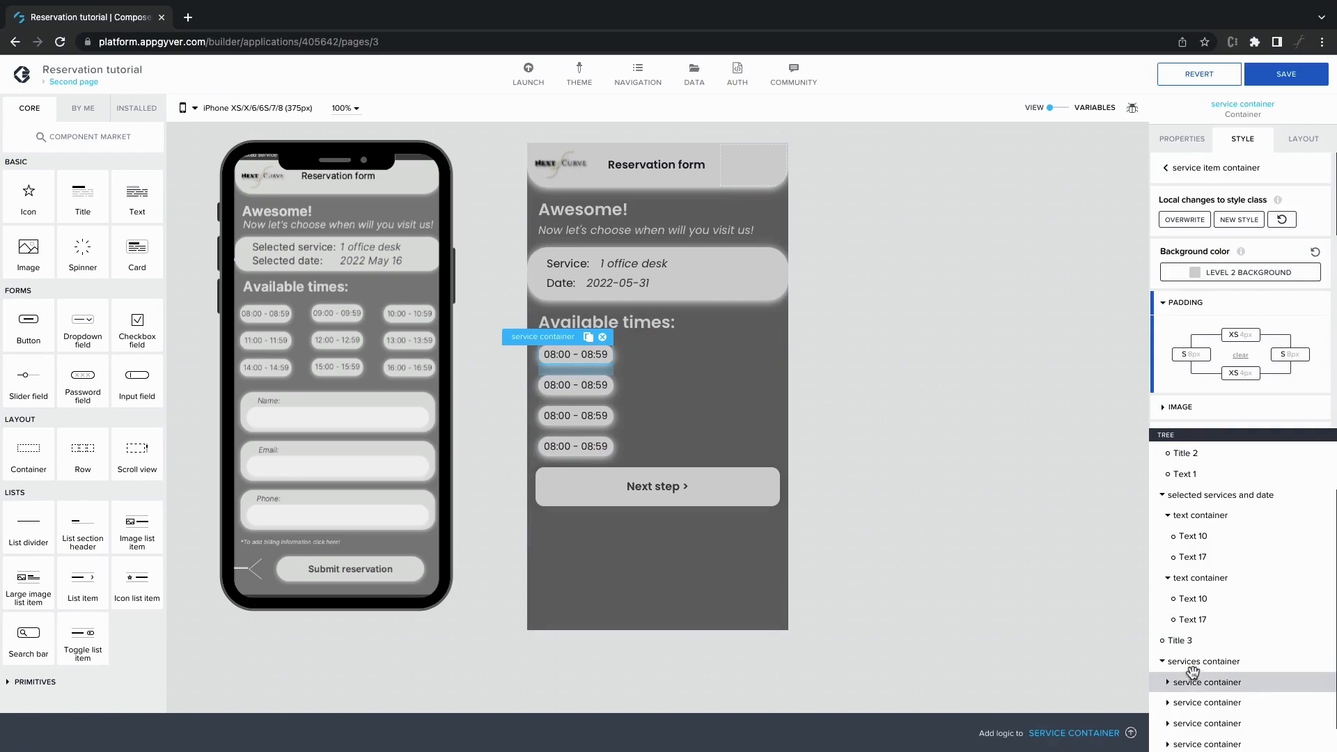
pyautogui.click(1196, 661)
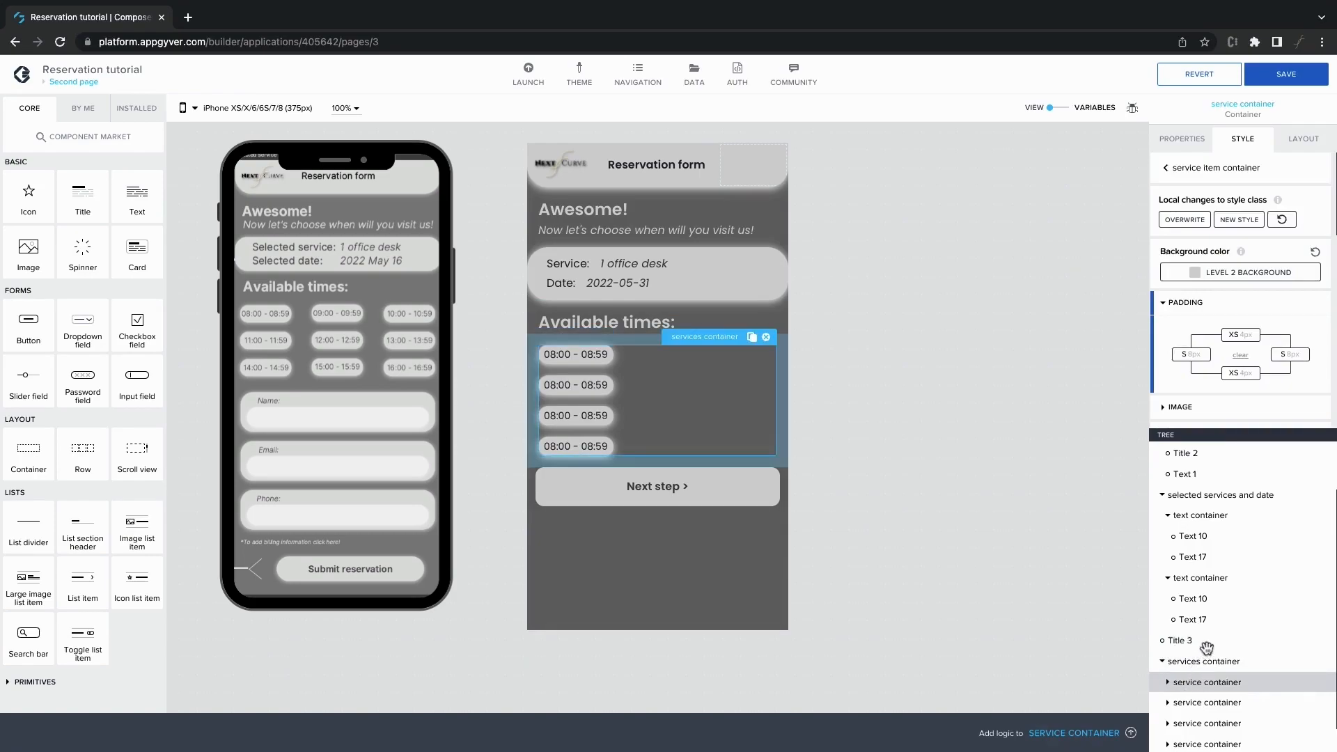
# Step: Rename the services container as "times container"
pyautogui.click(1182, 139)
pyautogui.moveTo(1256, 363); pyautogui.dragTo(1143, 364)
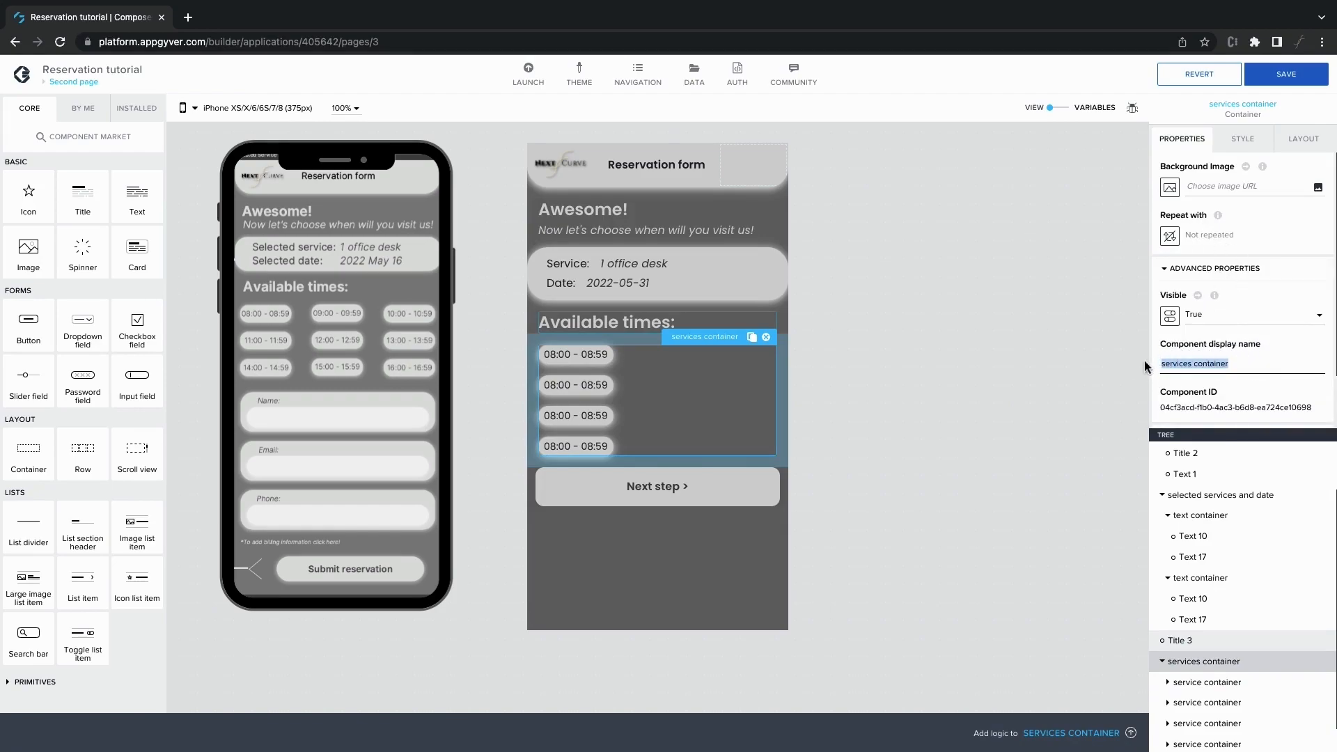
pyautogui.write('times container')
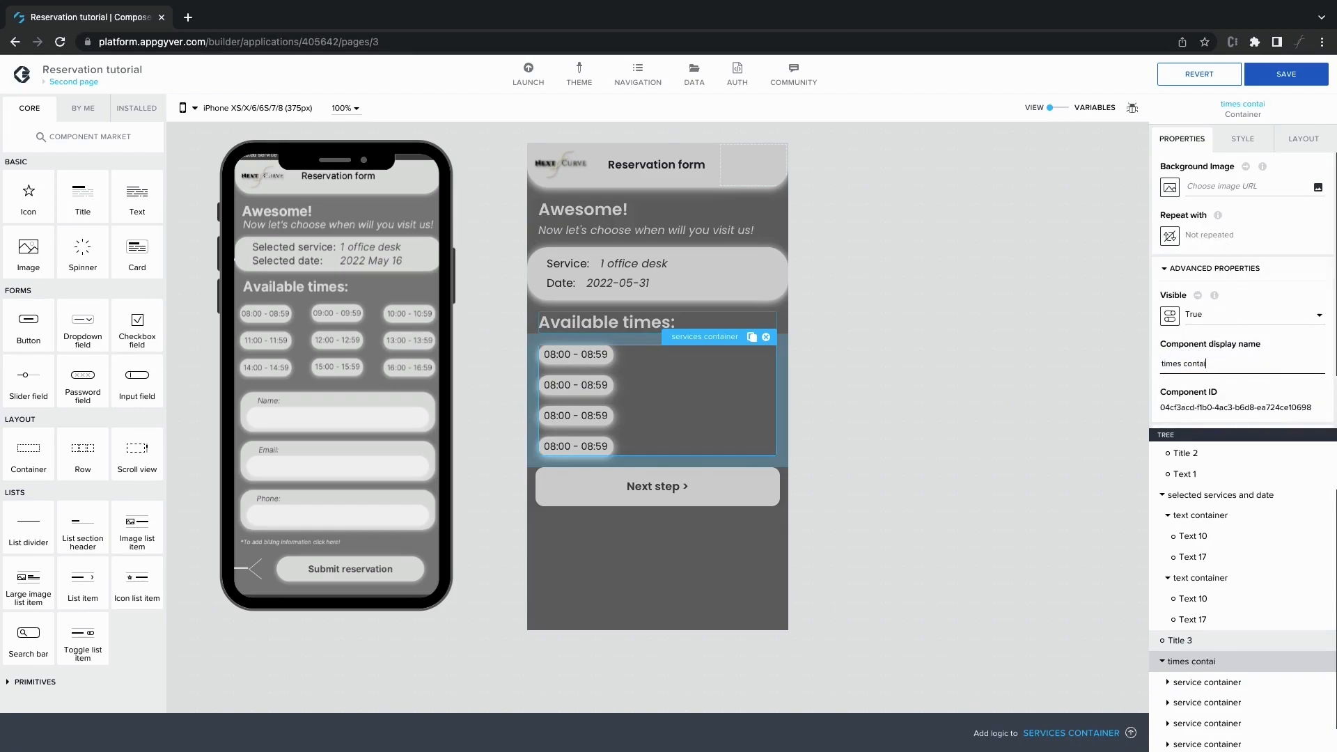
# Step: Lay out the times container's children horizontally and wrap overflowing components onto a new row
pyautogui.click(1301, 155)
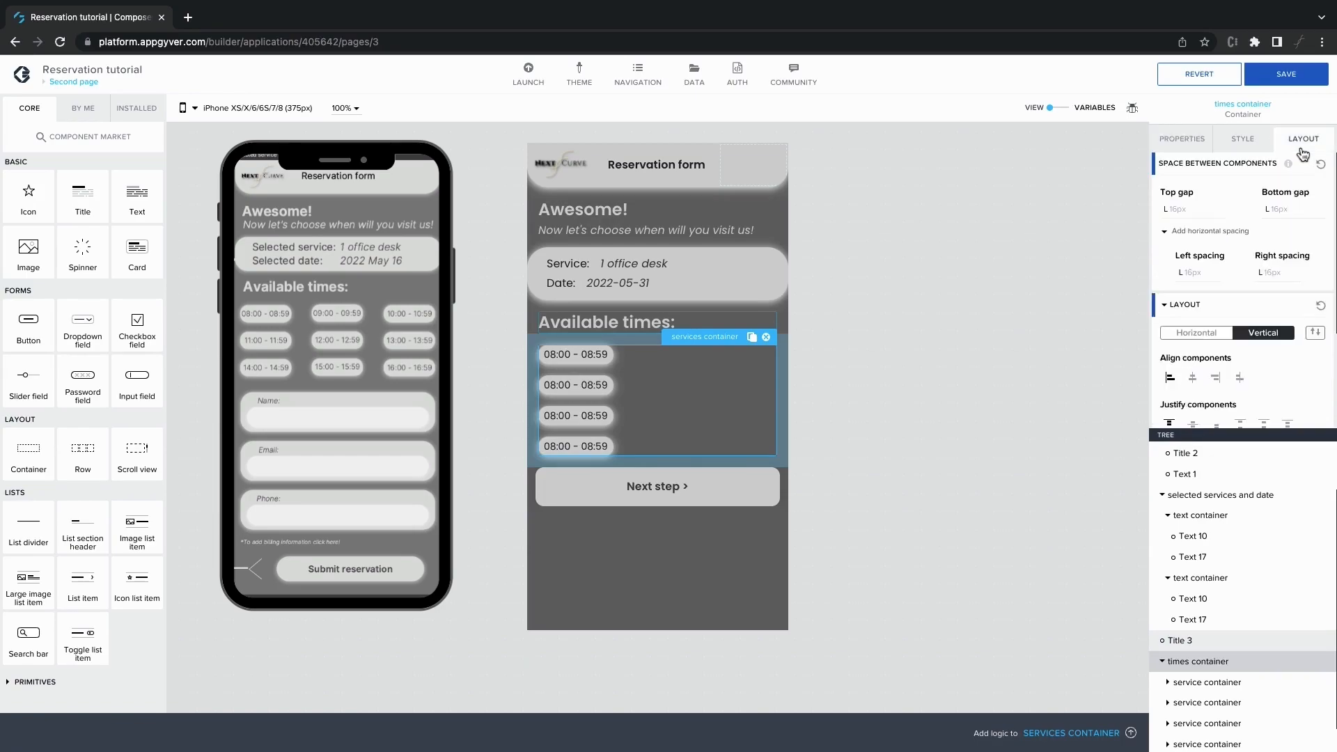
pyautogui.click(1211, 334)
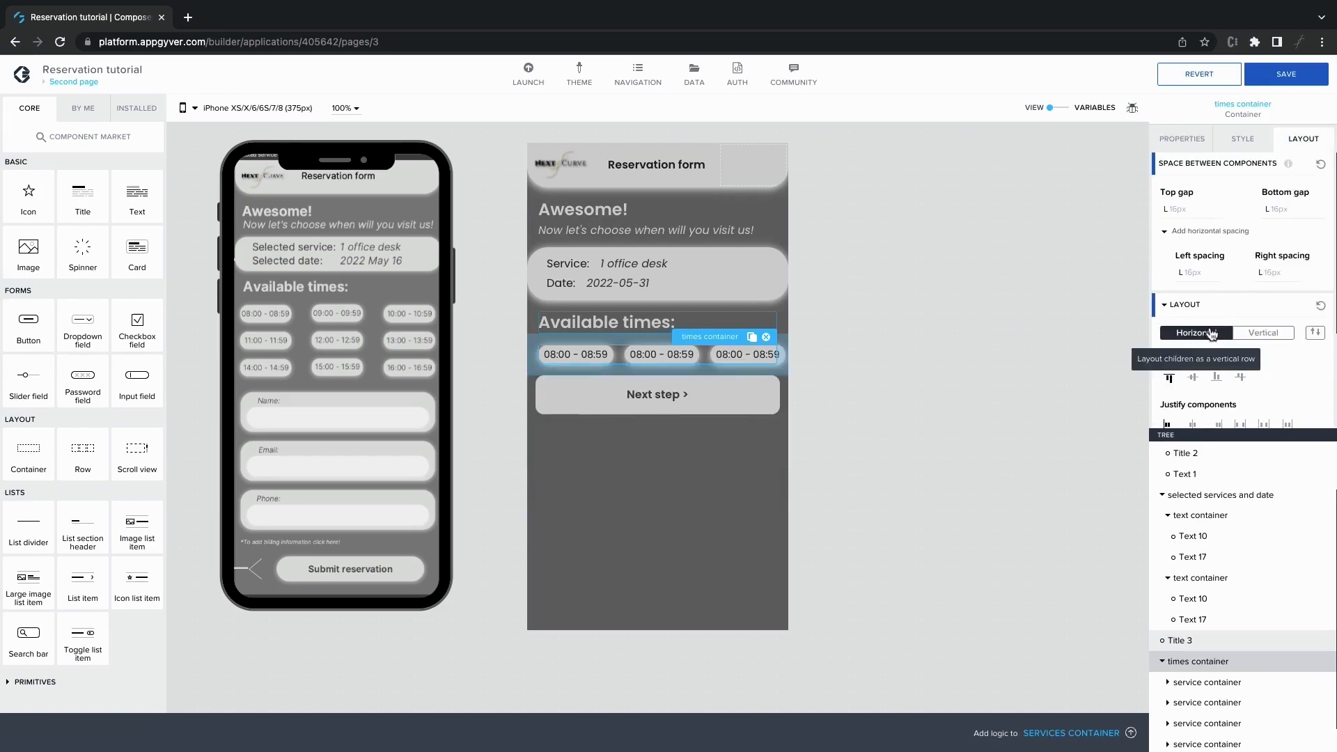
pyautogui.scroll(-1, 1238, 353)
pyautogui.scroll(-3, 1238, 353)
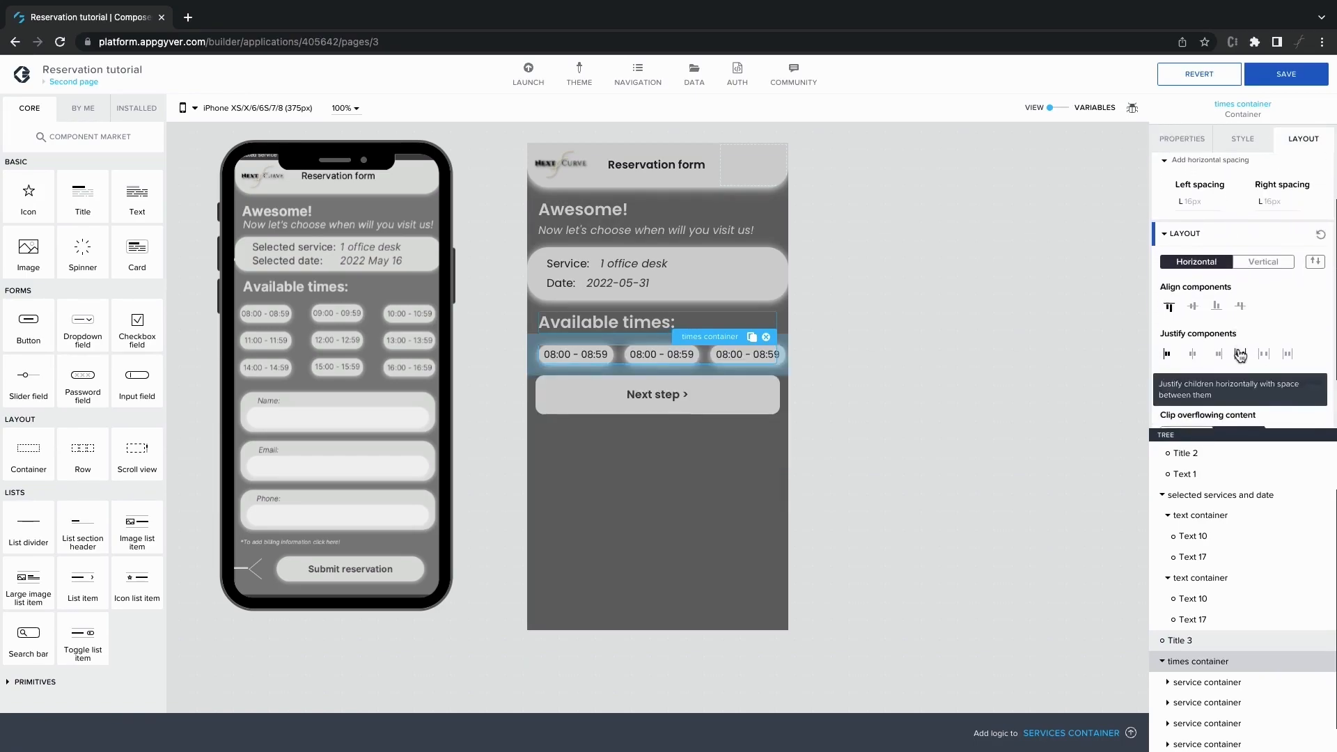
pyautogui.click(1202, 375)
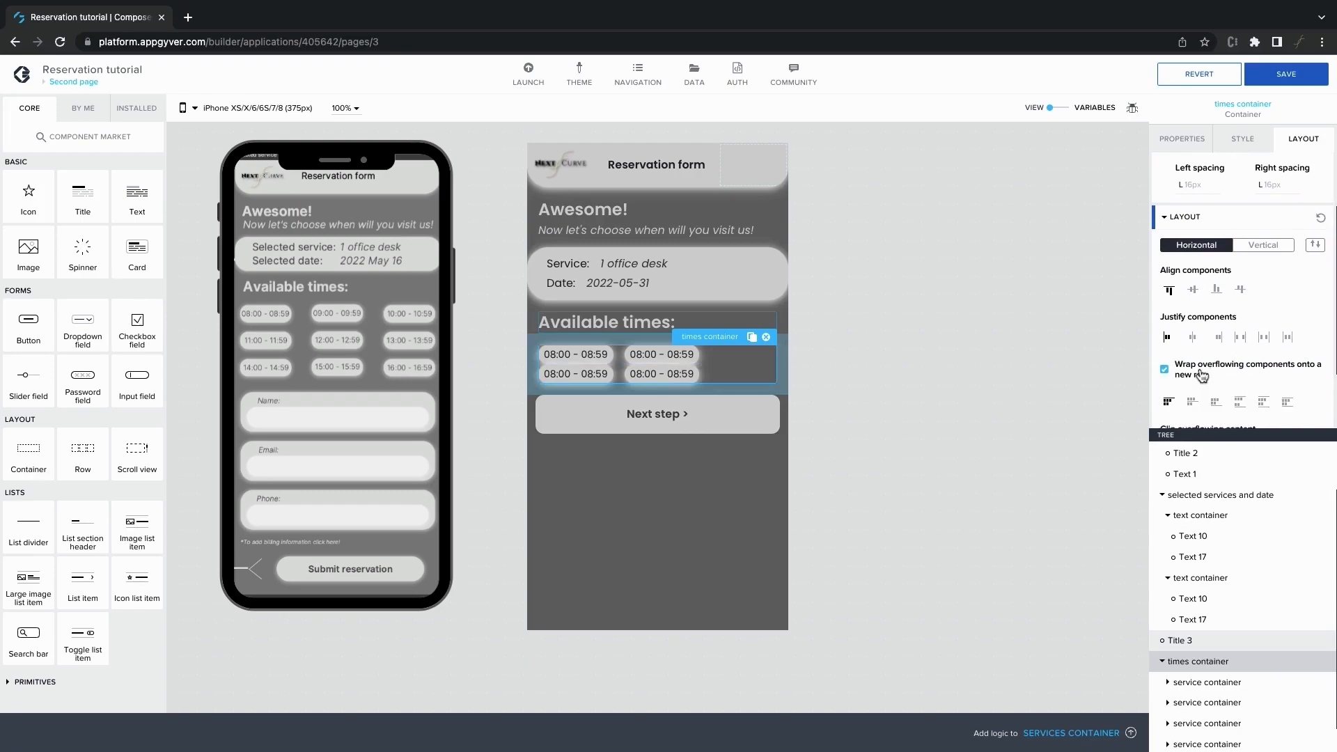
# Step: Justify the times container's components horizontally with space around them
pyautogui.scroll(-3, 1198, 334)
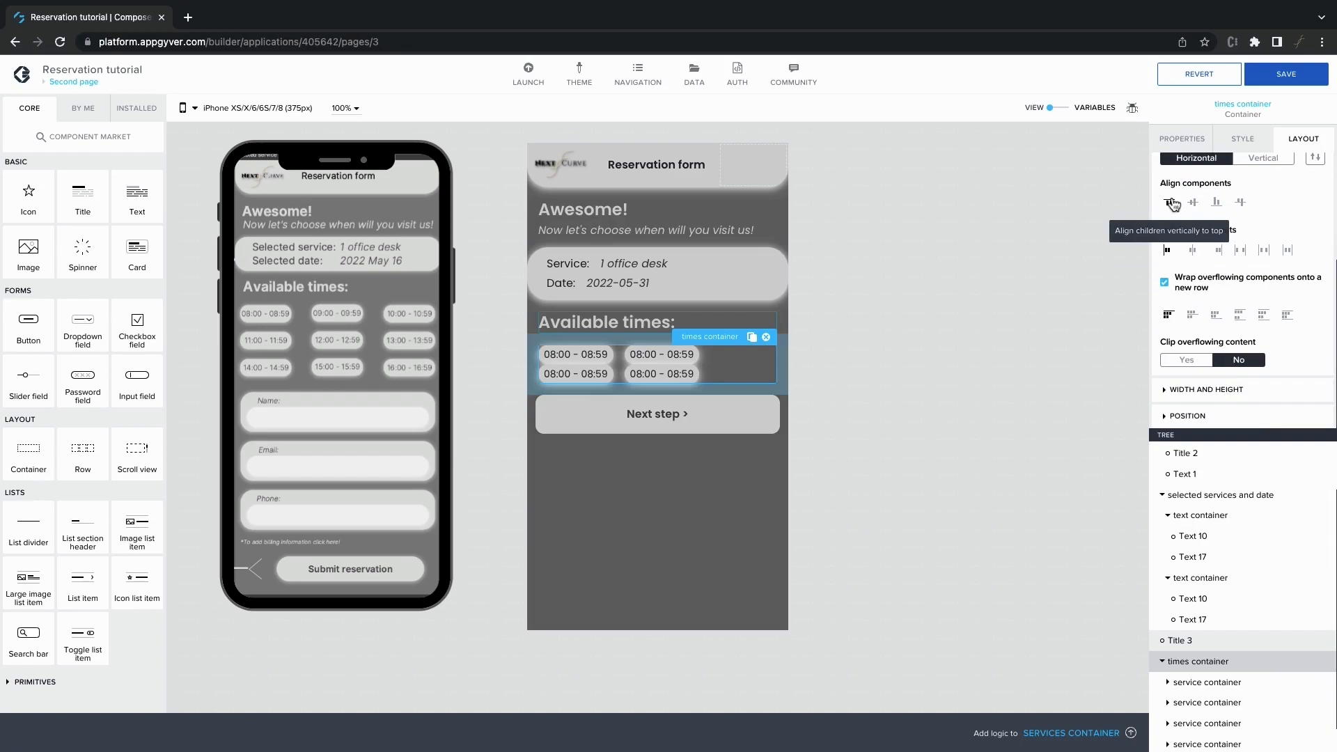
pyautogui.click(1265, 250)
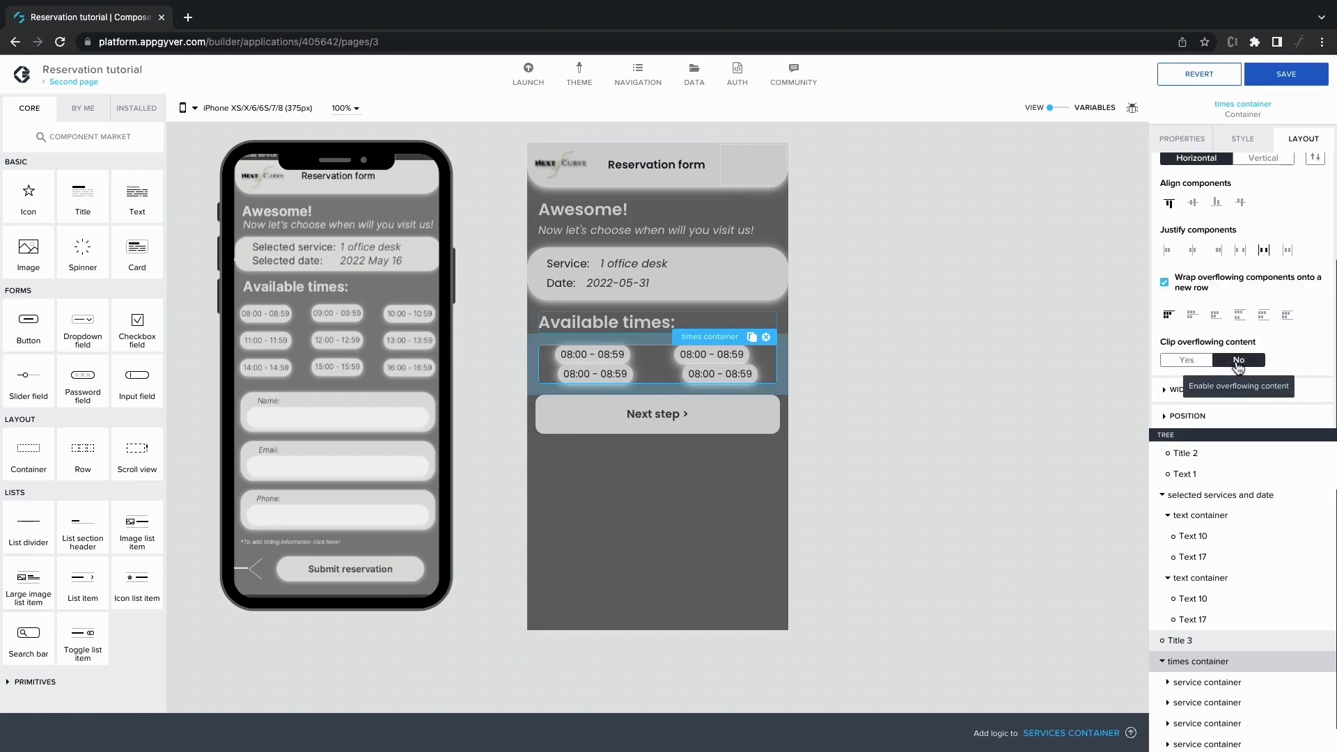
pyautogui.scroll(1, 1232, 390)
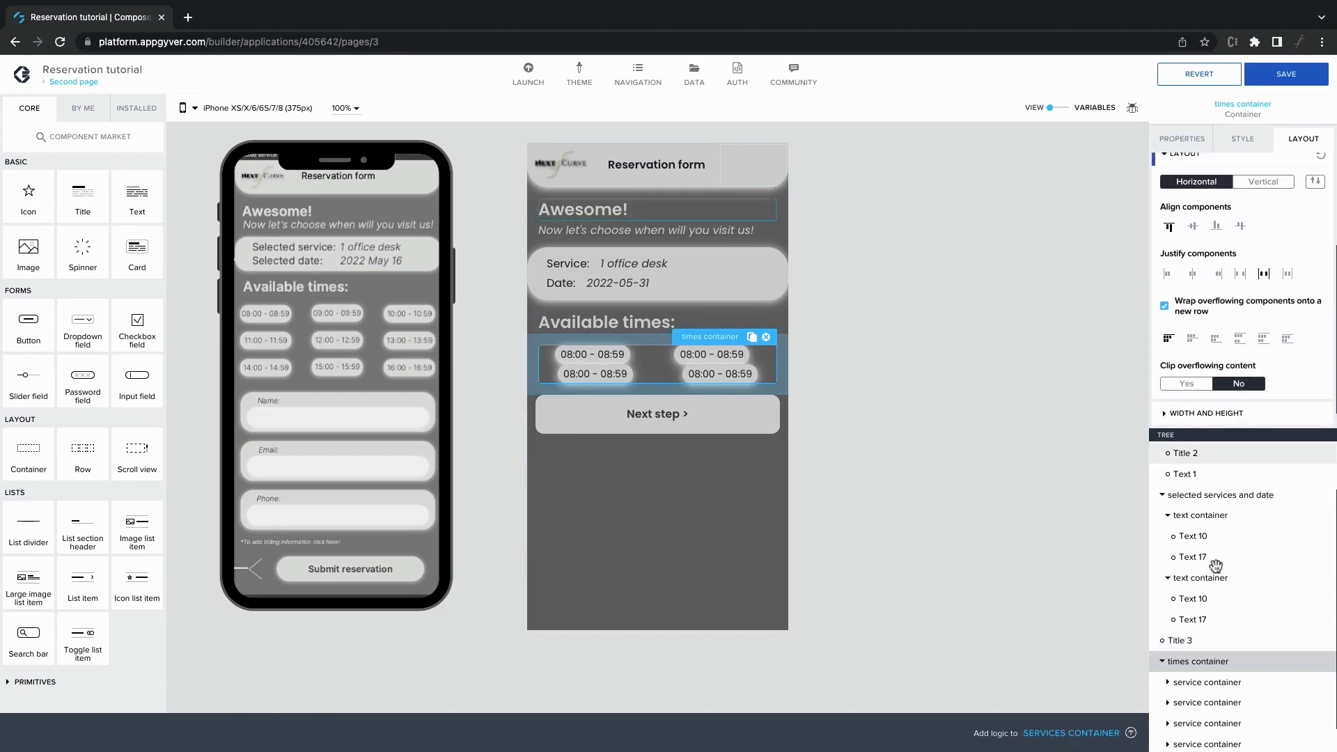
# Step: Give the first service container in the times container a bottom spacing of M (12px) and clear its right gap
pyautogui.click(1204, 682)
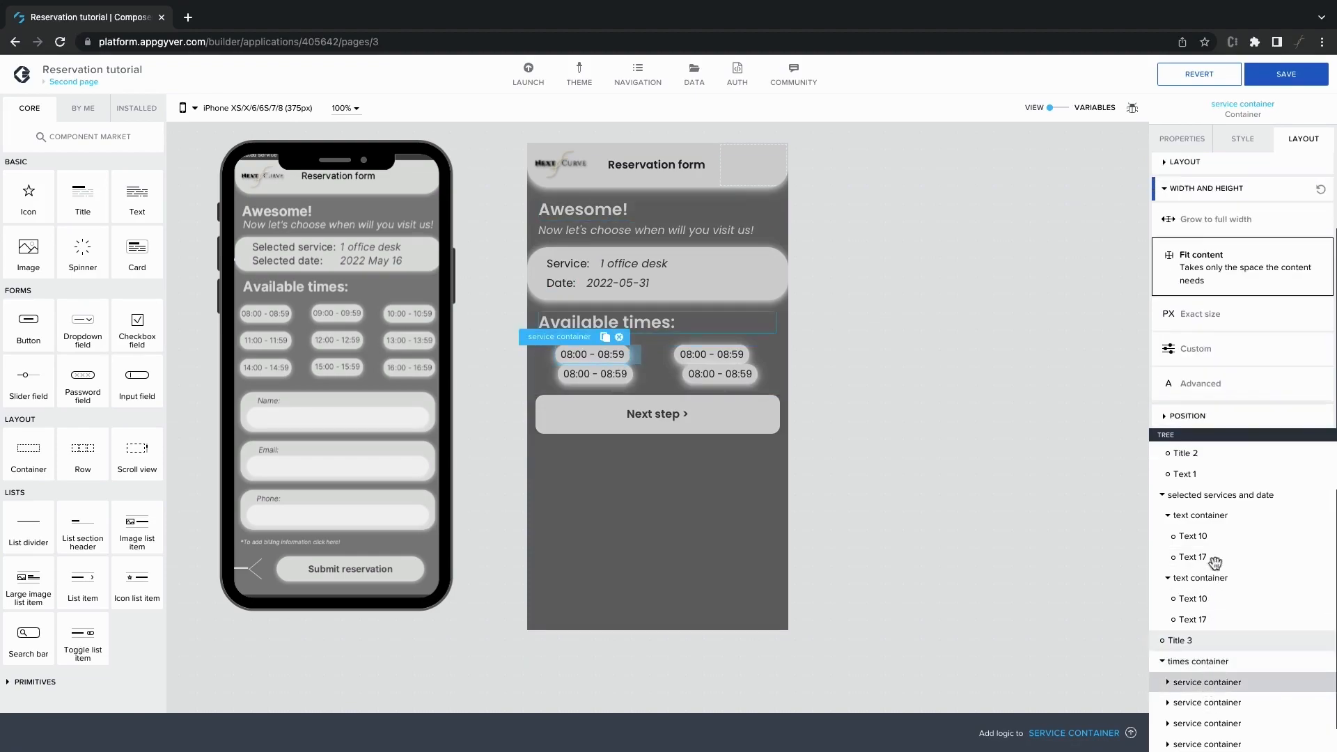
pyautogui.scroll(4, 1253, 211)
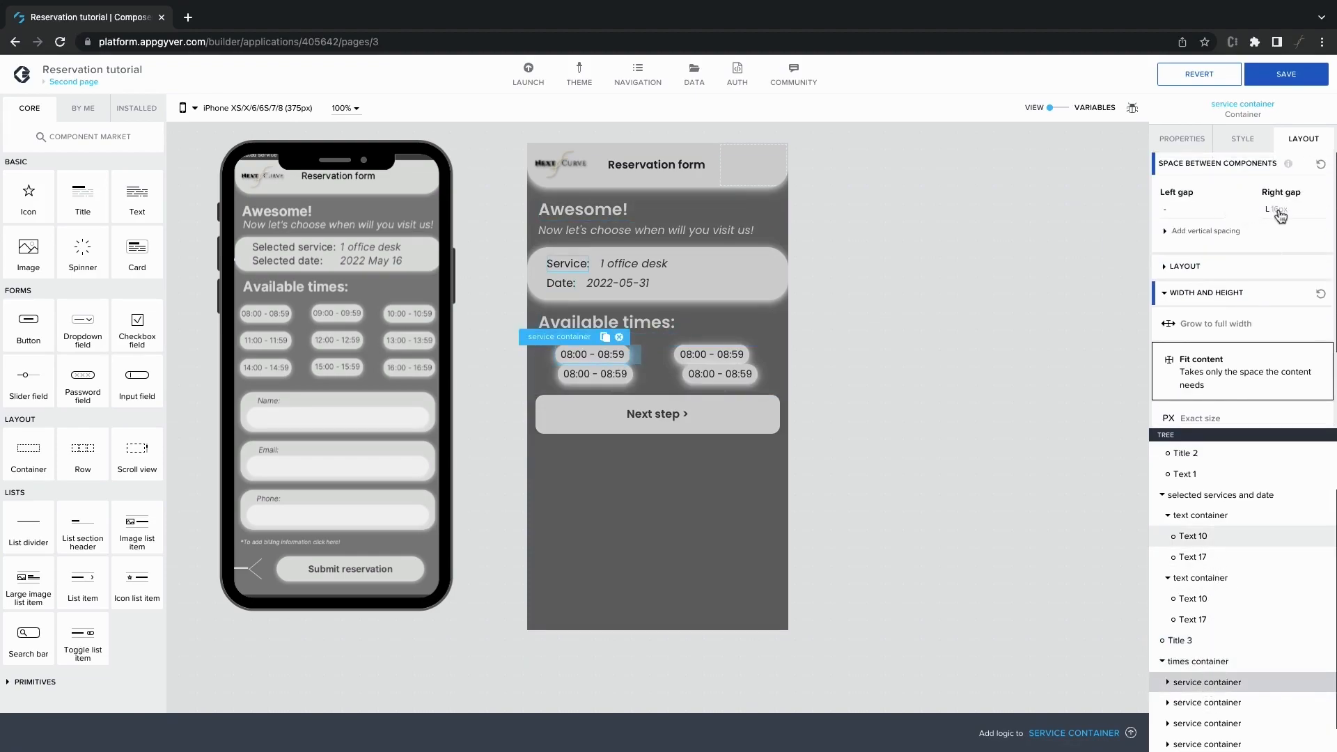
pyautogui.click(1215, 231)
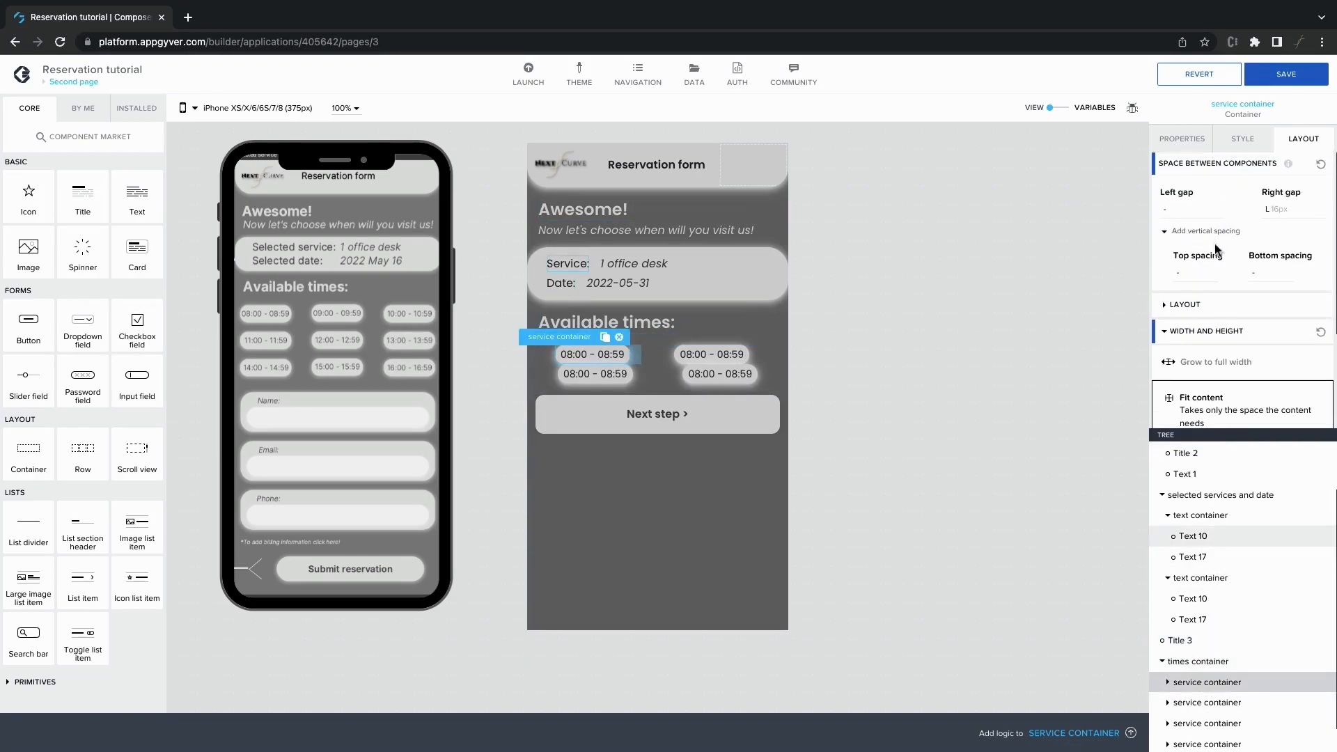
pyautogui.click(1274, 279)
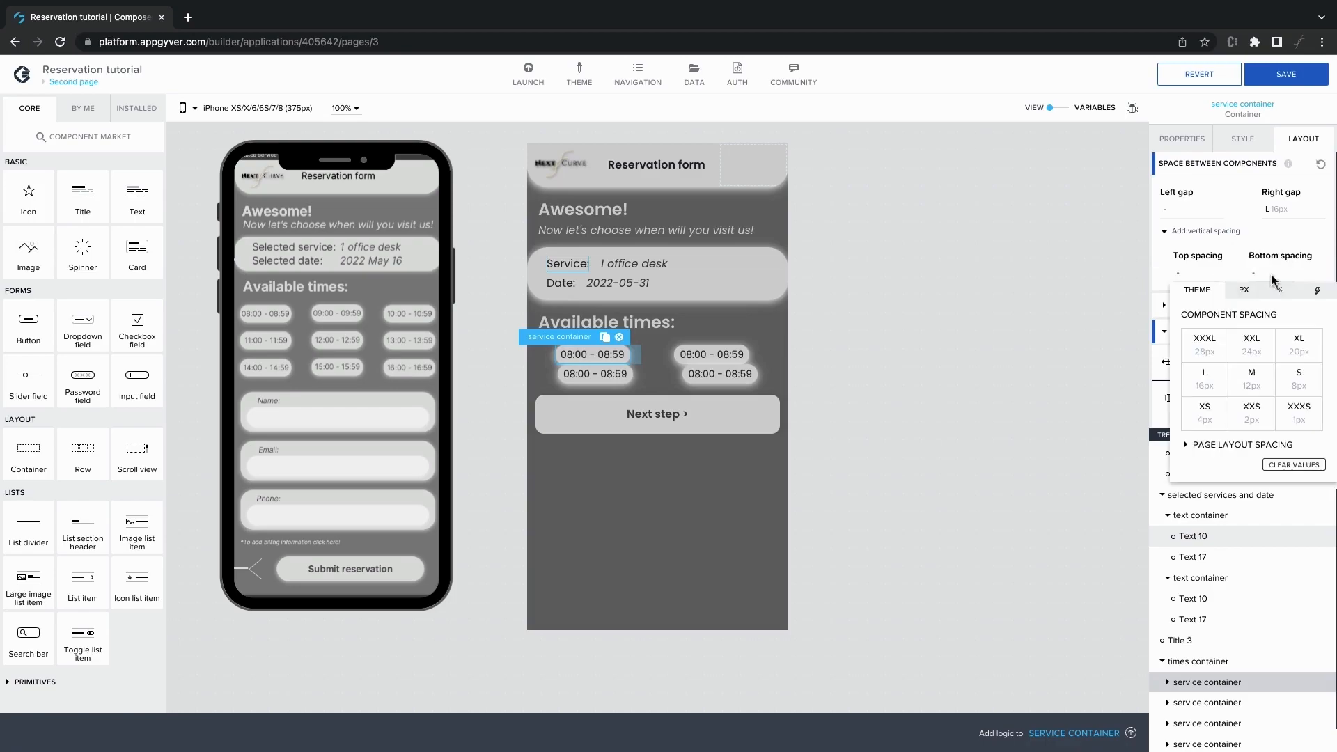
pyautogui.click(1297, 387)
pyautogui.click(1272, 383)
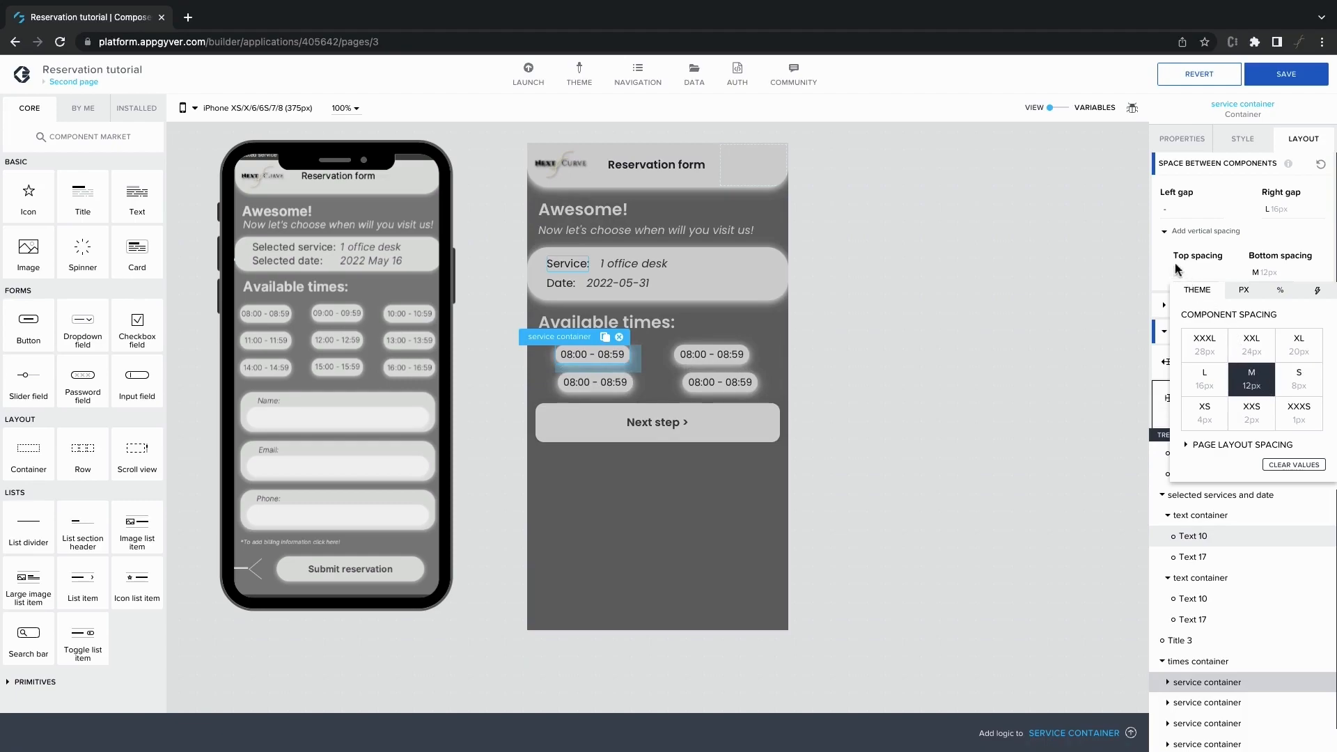
pyautogui.click(1278, 212)
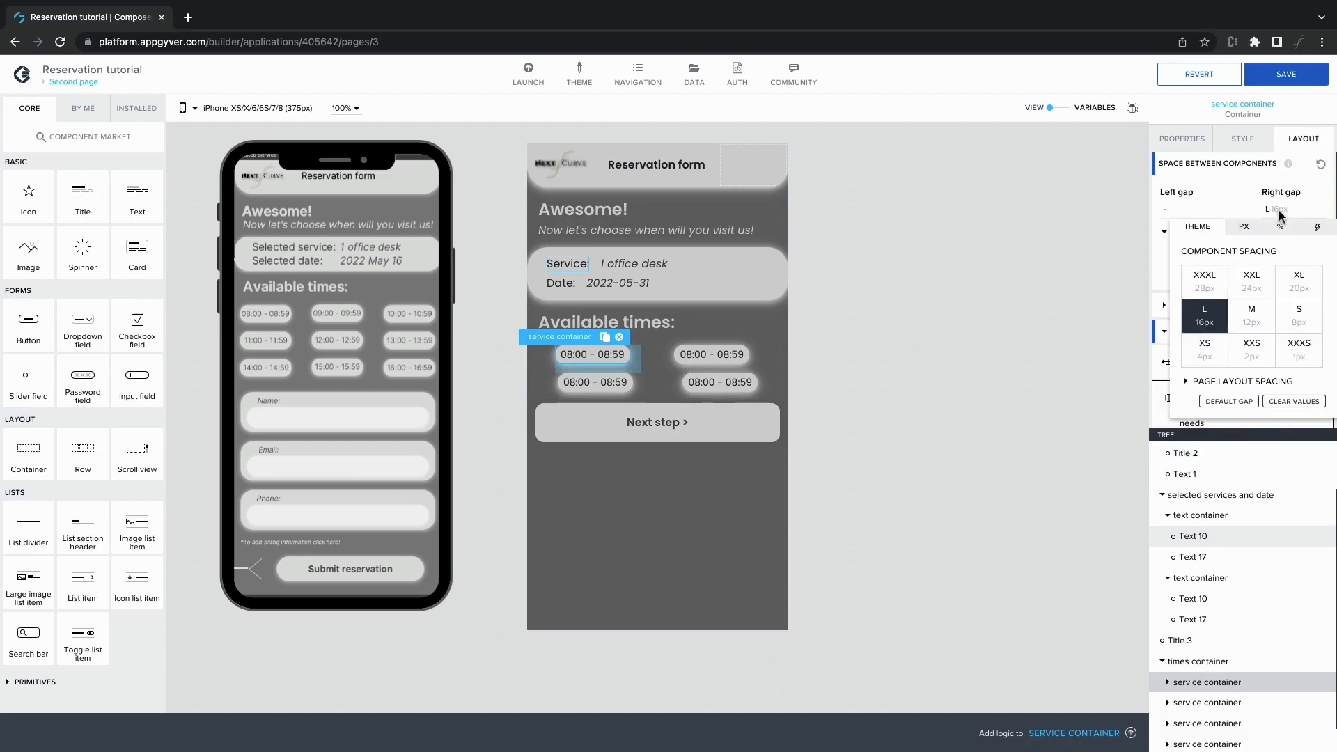
pyautogui.click(1295, 401)
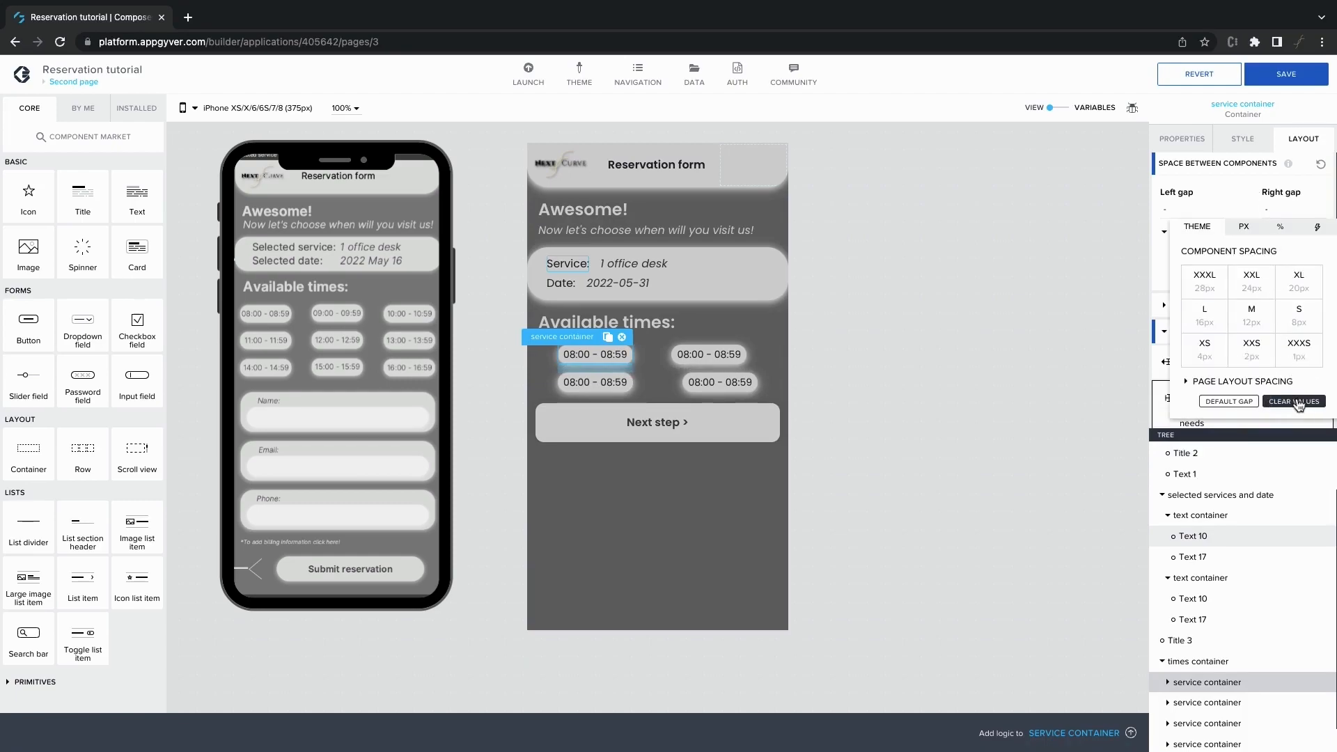
# Step: Remove the three other 08:00 - 08:59 service containers, keeping only the one with the adjusted spacing
pyautogui.click(745, 357)
pyautogui.click(744, 355)
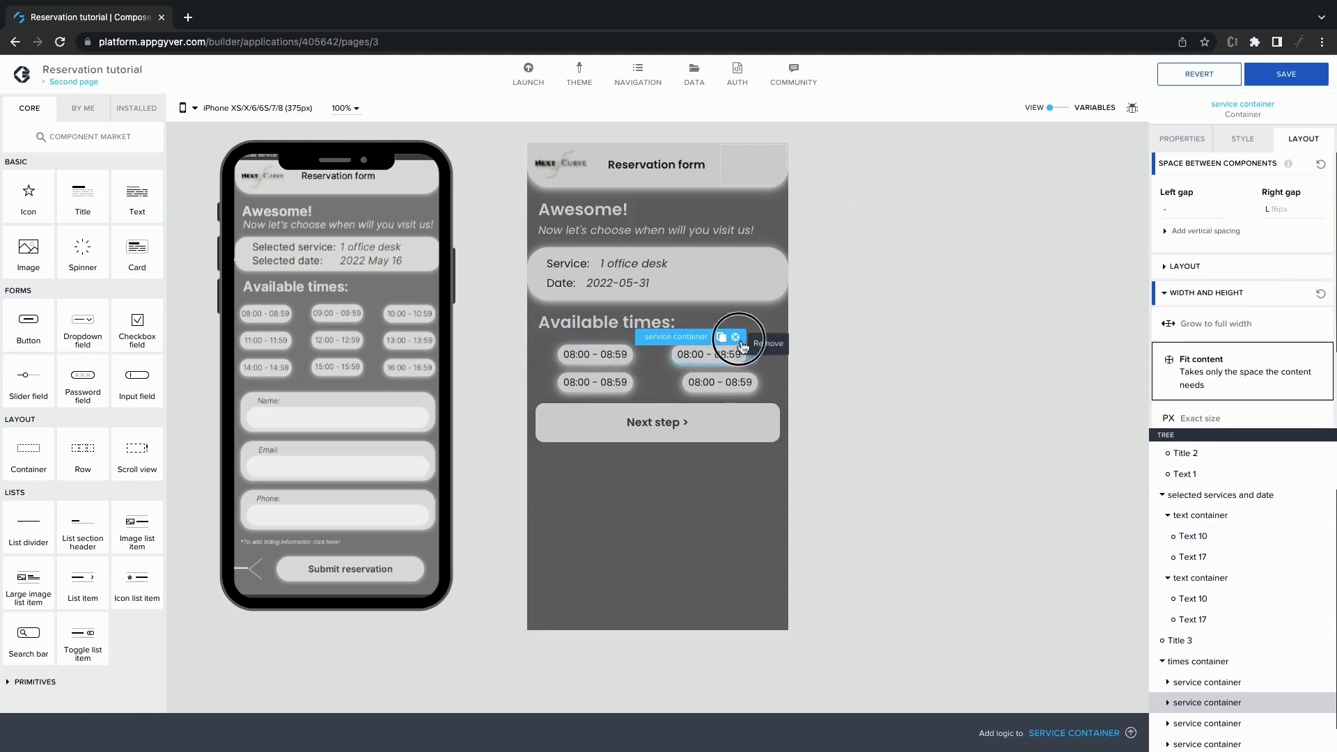
pyautogui.click(740, 343)
pyautogui.click(684, 353)
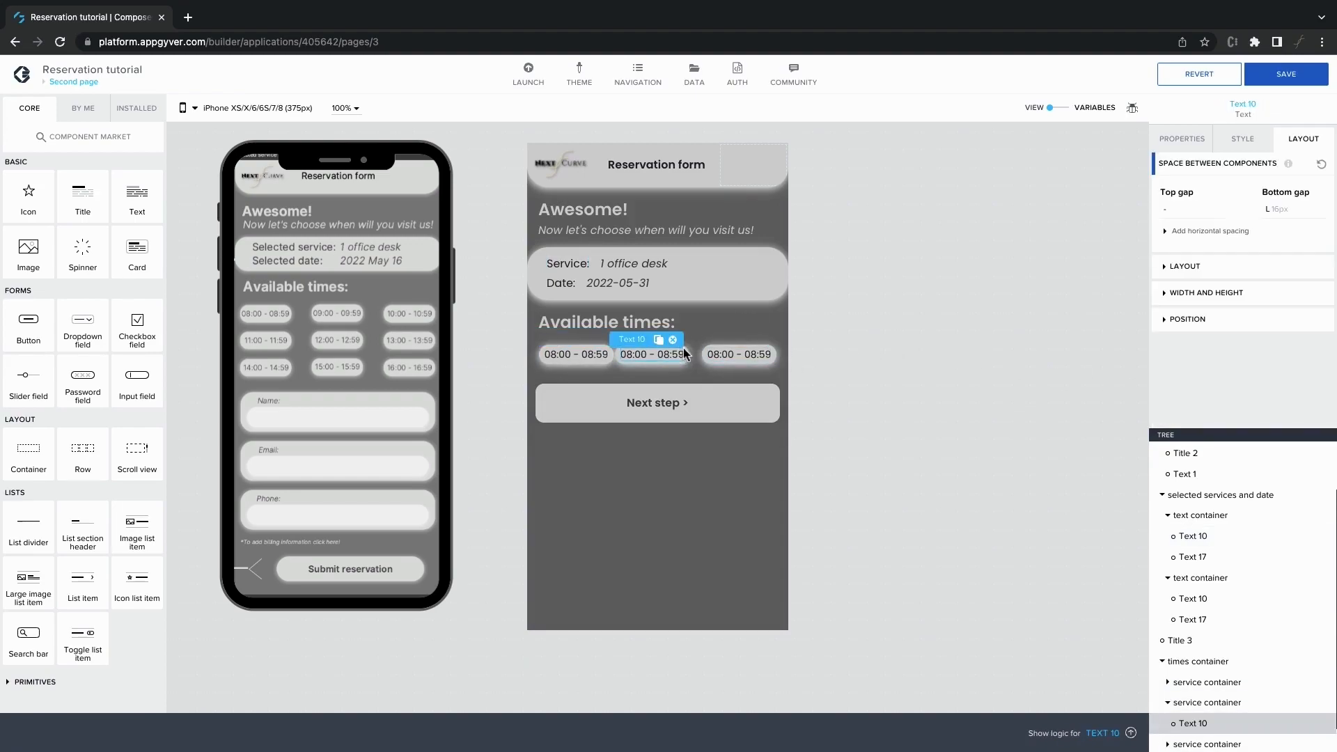
pyautogui.click(687, 356)
pyautogui.click(677, 337)
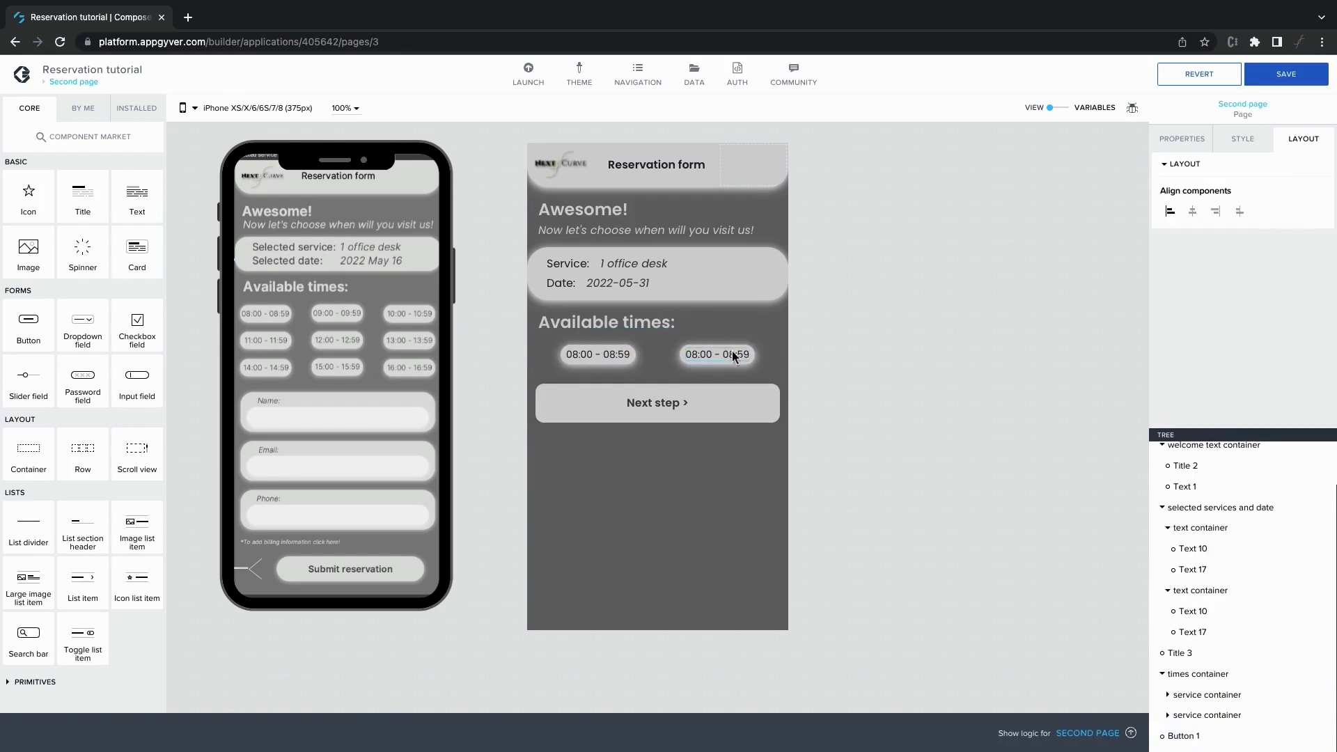
pyautogui.click(744, 352)
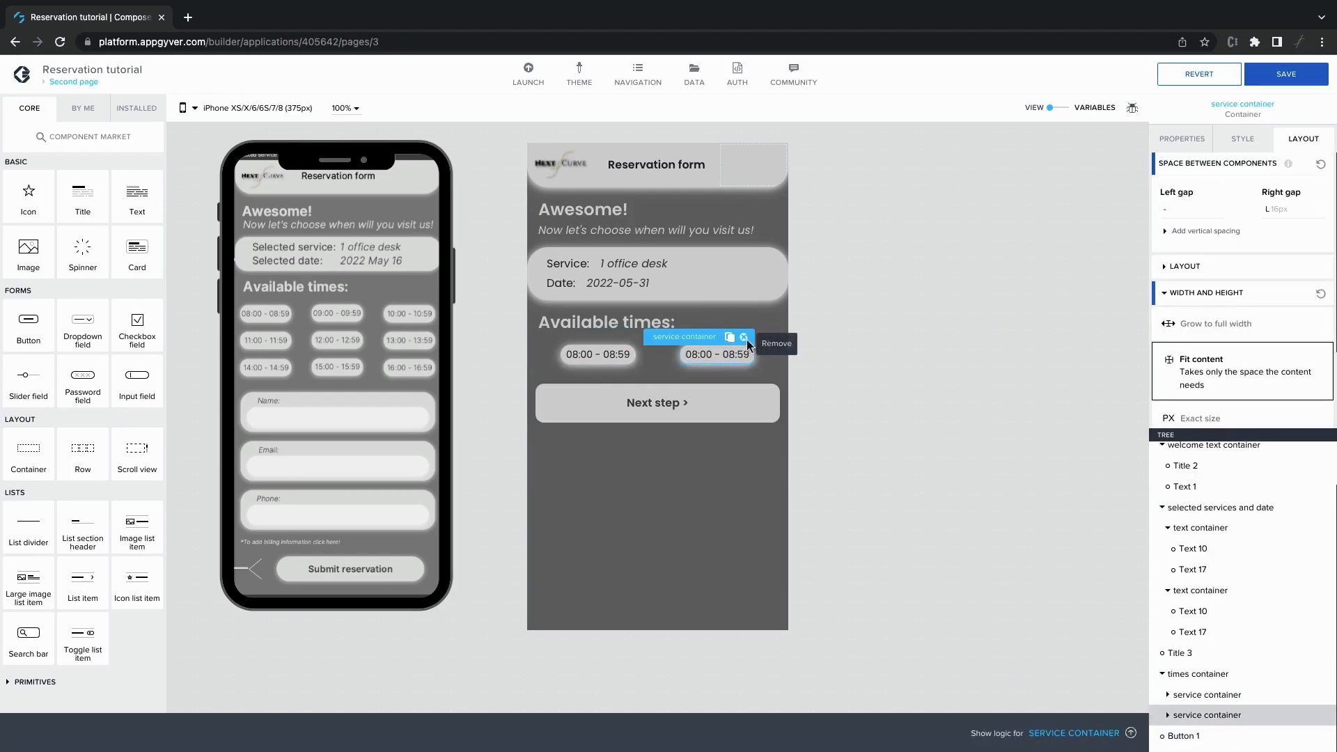
pyautogui.click(744, 337)
# Step: Rename the remaining 08:00 - 08:59 service container as "timeslot container"
pyautogui.click(665, 354)
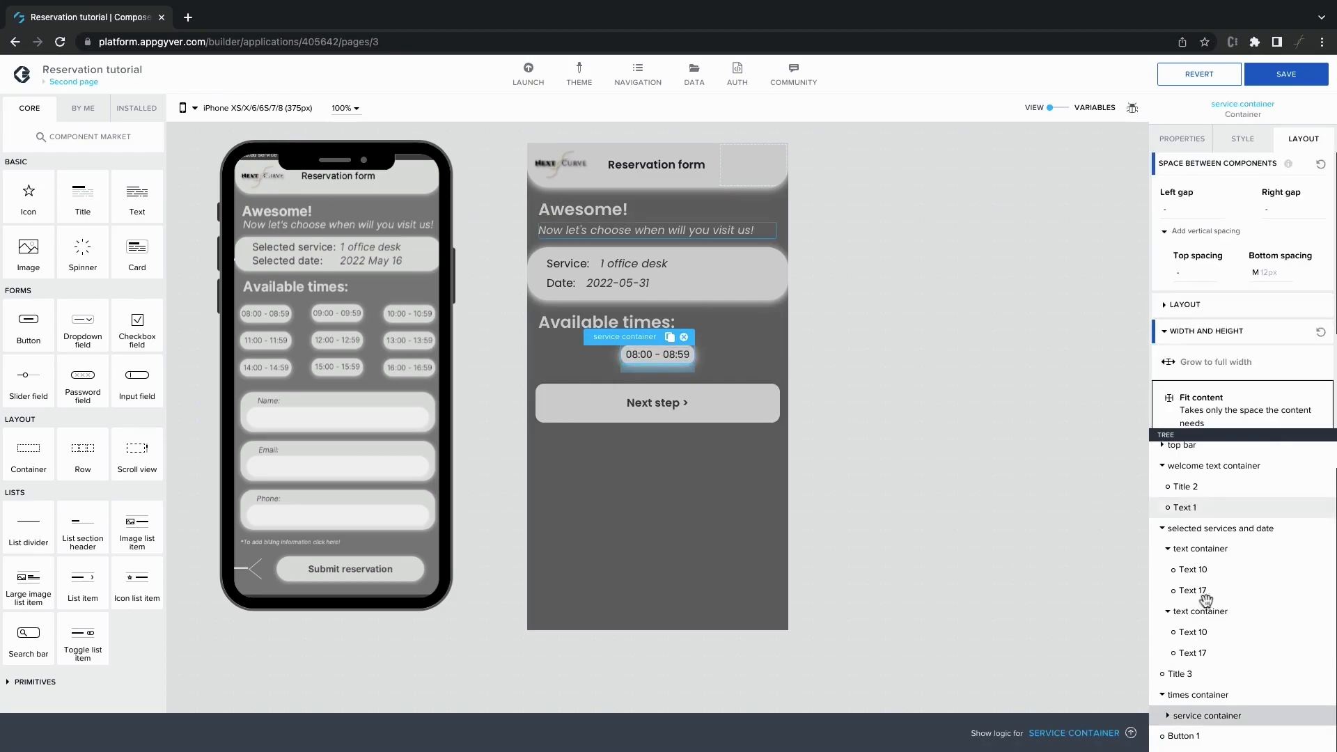
pyautogui.click(1190, 138)
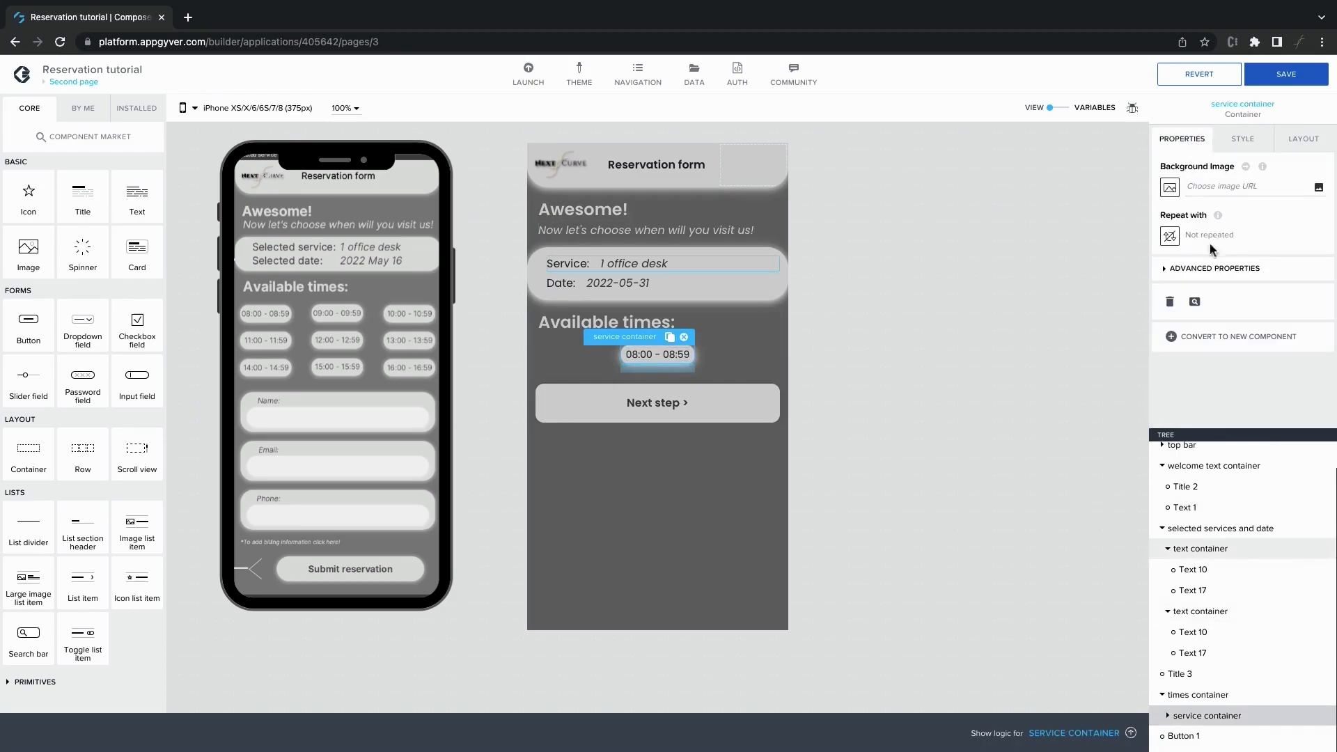
pyautogui.click(1215, 268)
pyautogui.moveTo(1229, 364); pyautogui.dragTo(1125, 367)
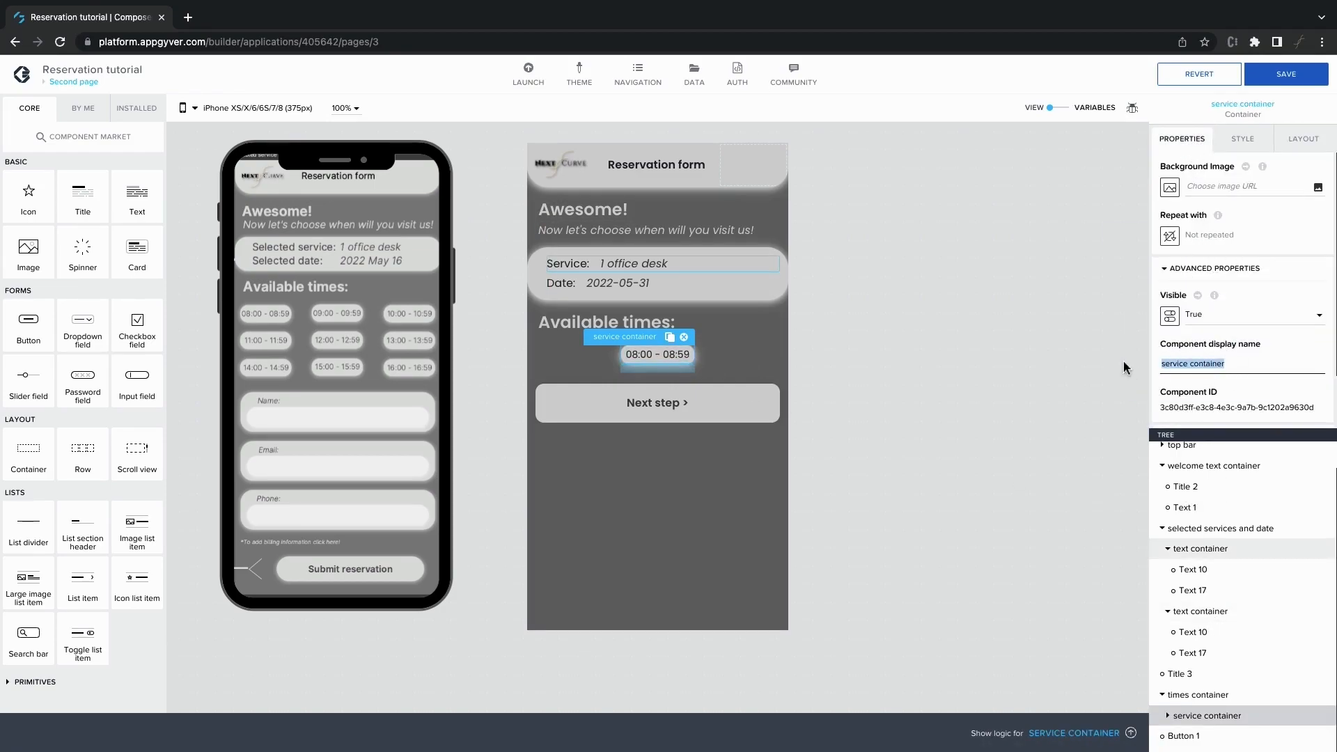
pyautogui.write('timeslot containers')
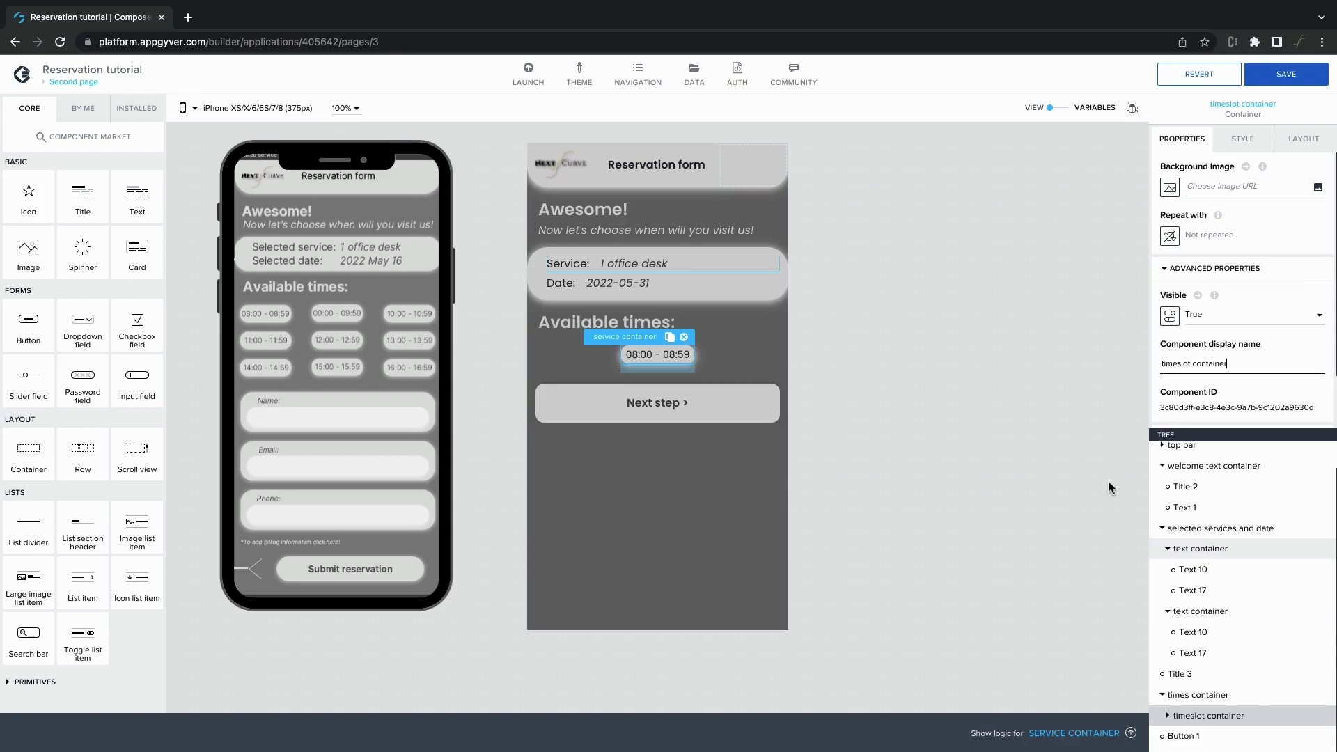
# Step: Duplicate the timeslot container five times to make two rows of three time slots
pyautogui.click(669, 337)
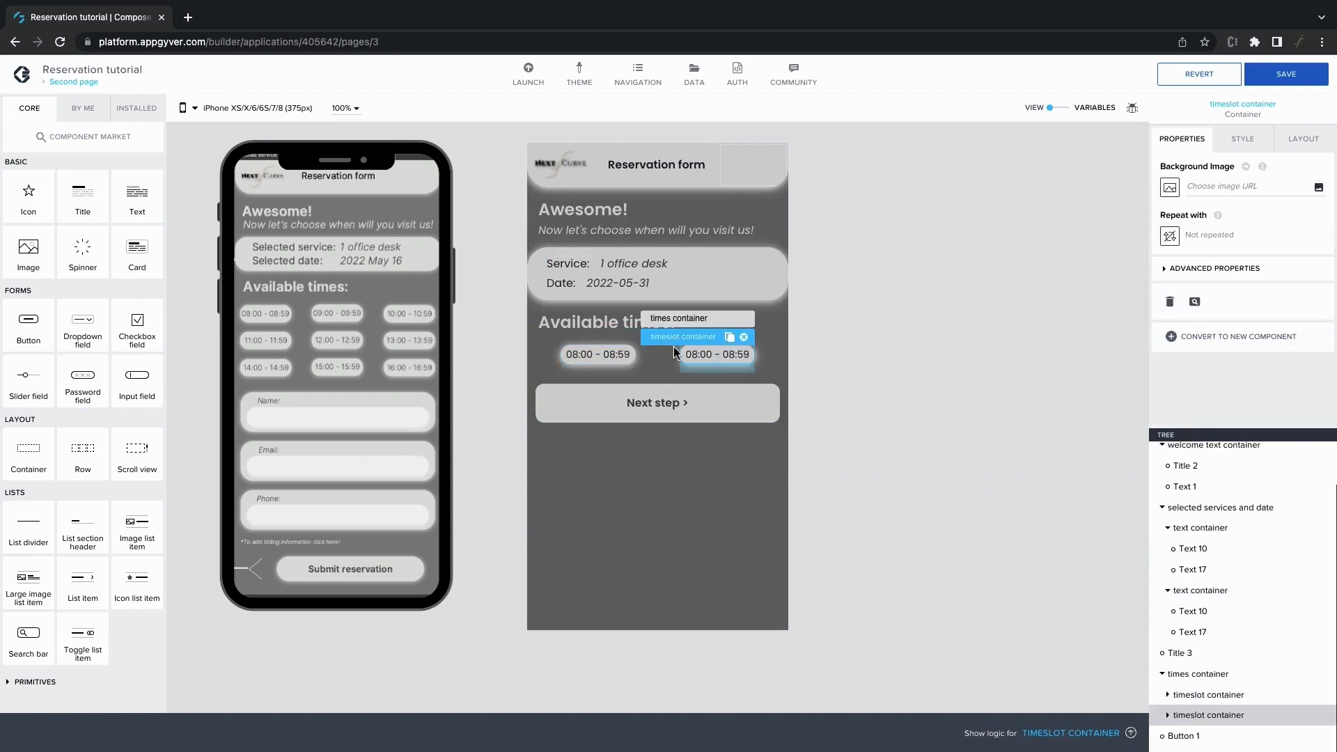
pyautogui.click(729, 337)
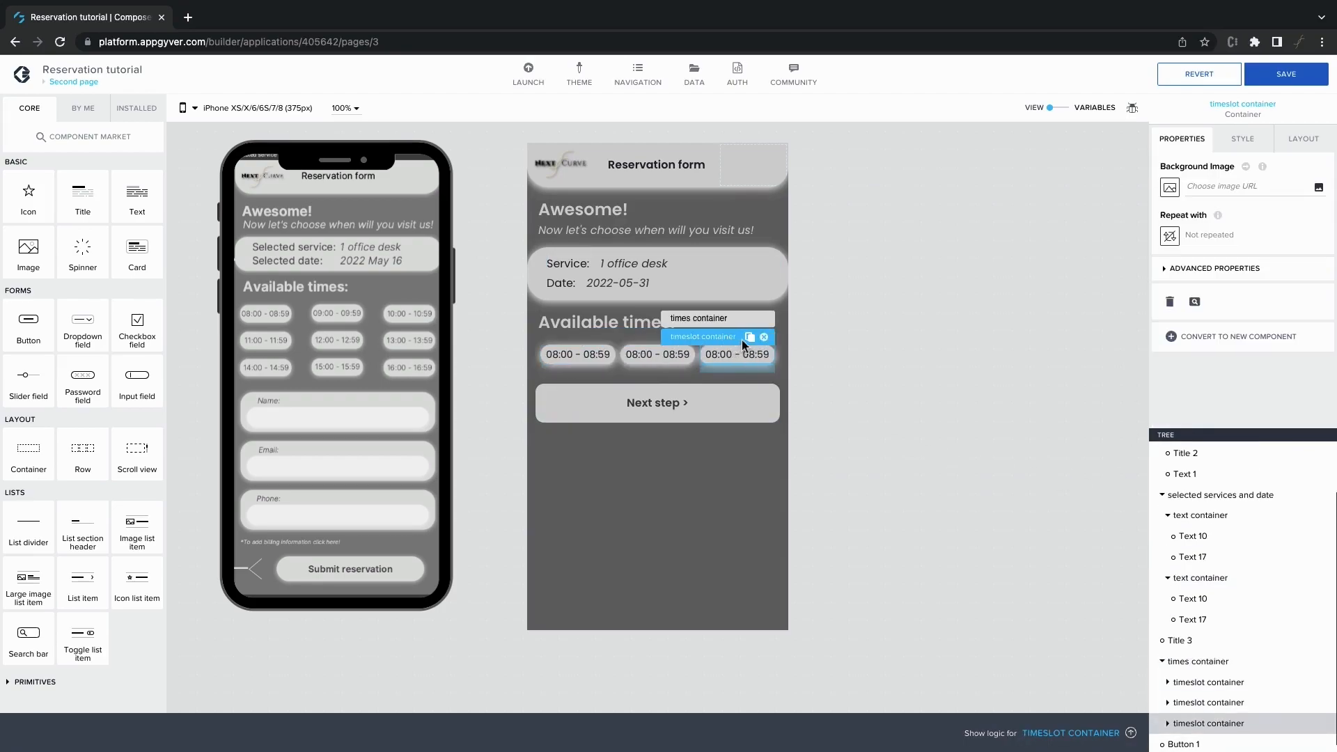
pyautogui.click(749, 337)
pyautogui.click(671, 367)
pyautogui.click(729, 367)
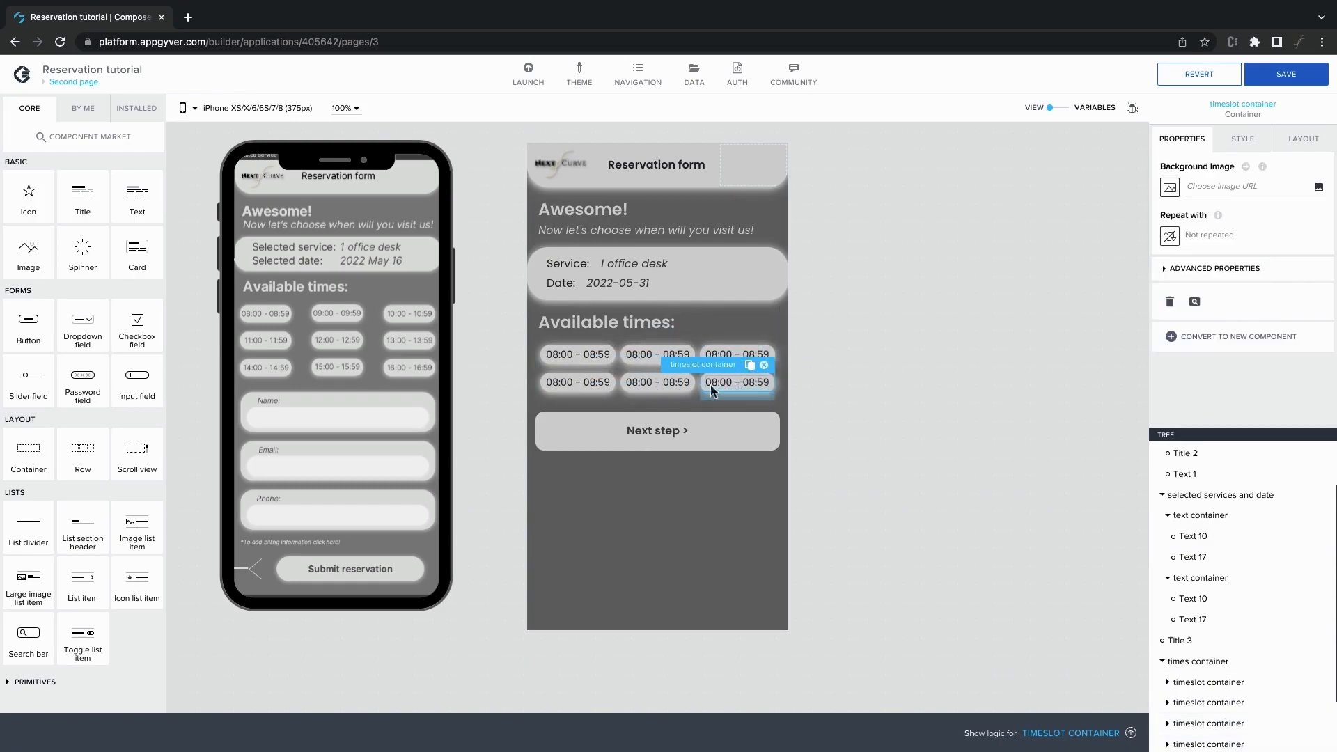
pyautogui.click(852, 398)
# Step: Change the other time slot texts to 09:00 - 09:59, 10:00 - 10:59, 11:00 - 11:59, 12:00 - 12:59 and a row of dots
pyautogui.click(642, 361)
pyautogui.moveTo(1221, 170)
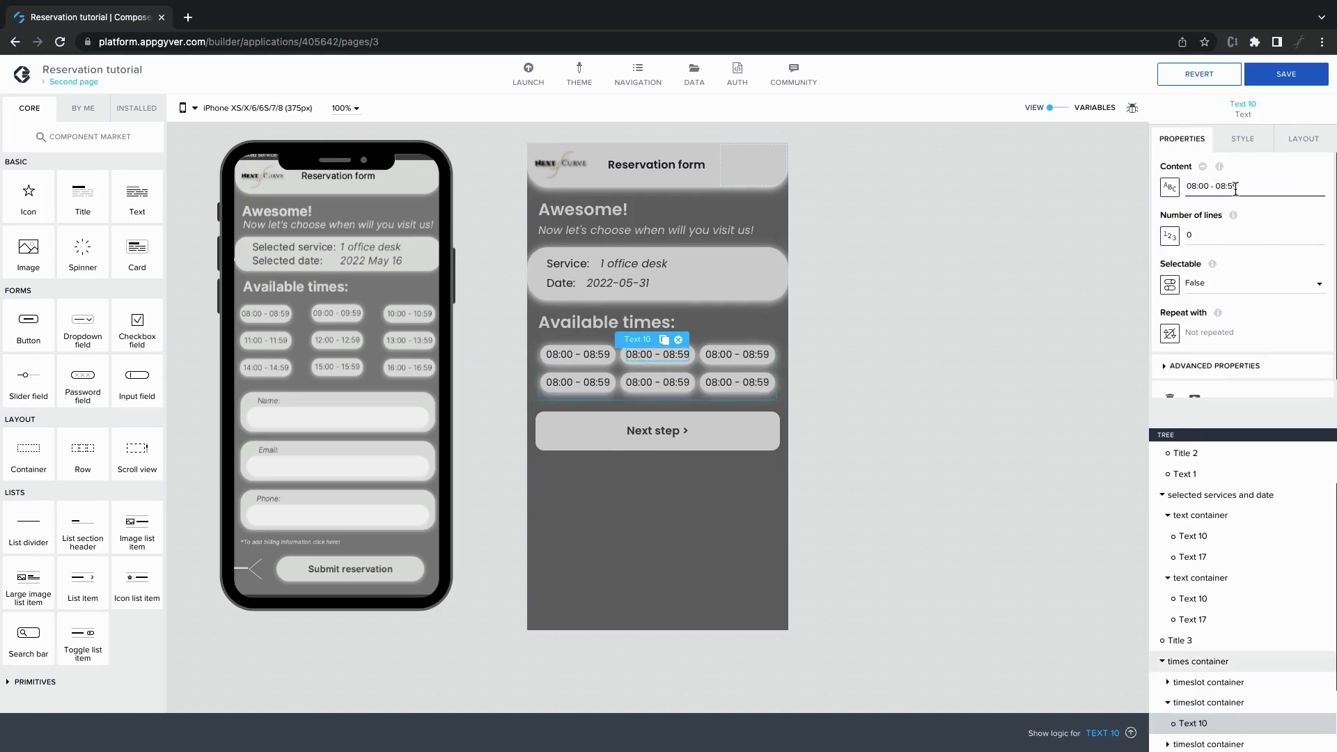
pyautogui.click(1196, 186)
pyautogui.click(637, 404)
# Step: Add a container between the times container and the "Next step >" button and name it "input container"
pyautogui.moveTo(38, 456); pyautogui.dragTo(1197, 698)
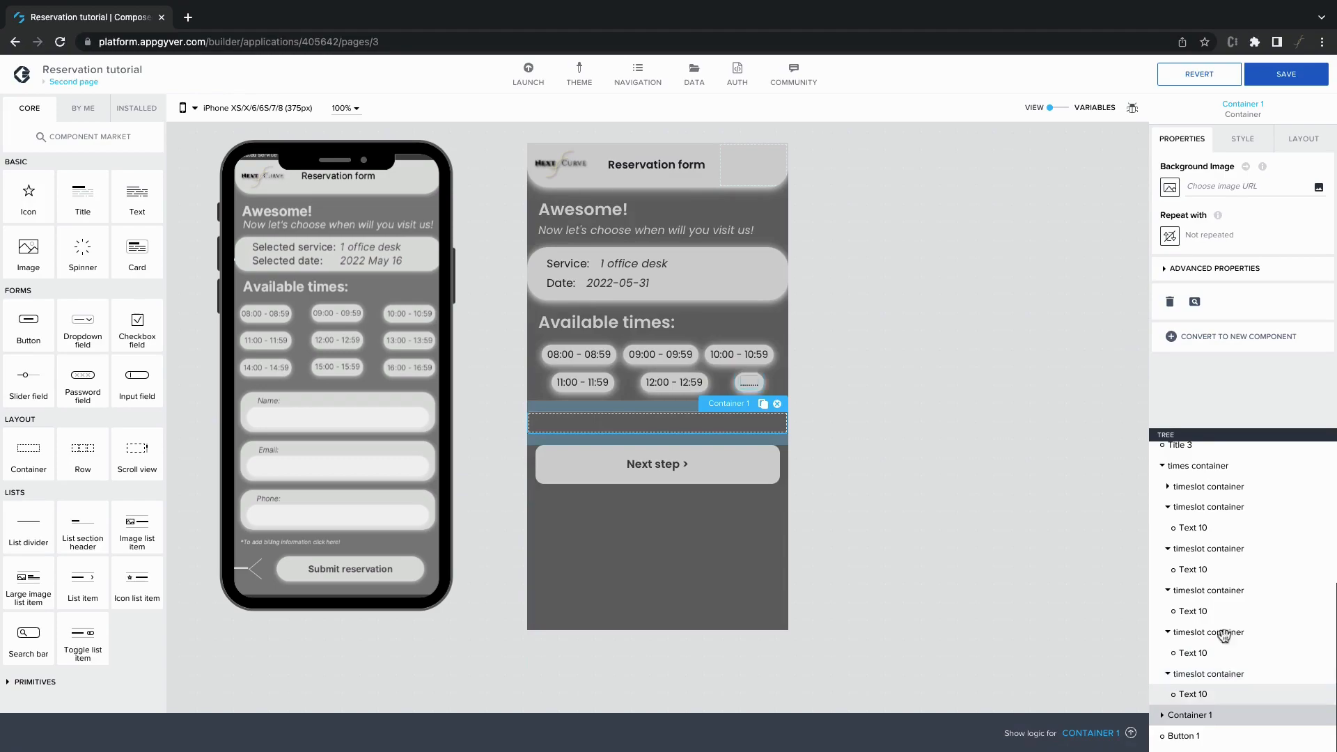
pyautogui.click(1201, 272)
pyautogui.click(1215, 364)
pyautogui.hotkey('ctrl', 'a')
pyautogui.press('BackSpace')
pyautogui.write('input cont')
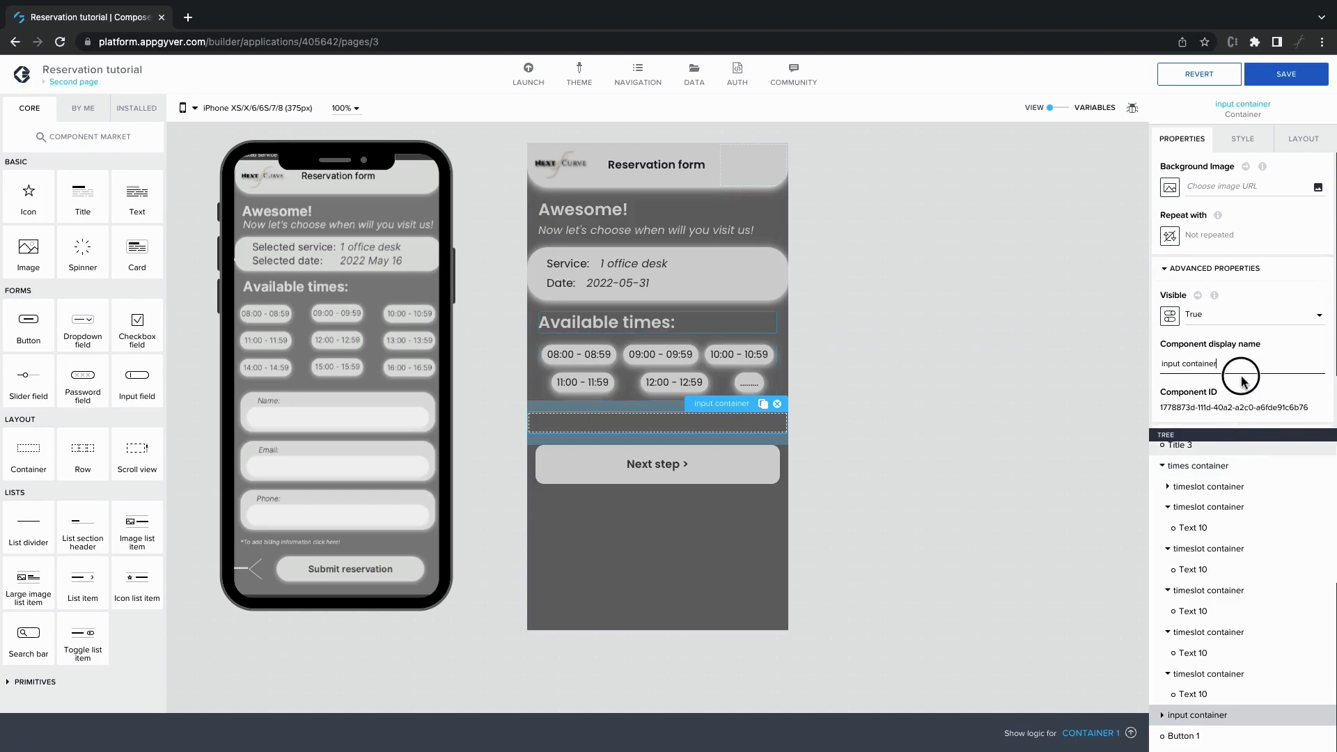
# Step: Add a text component to the input container and place a primitive input component below it
pyautogui.moveTo(1219, 436); pyautogui.dragTo(1213, 380)
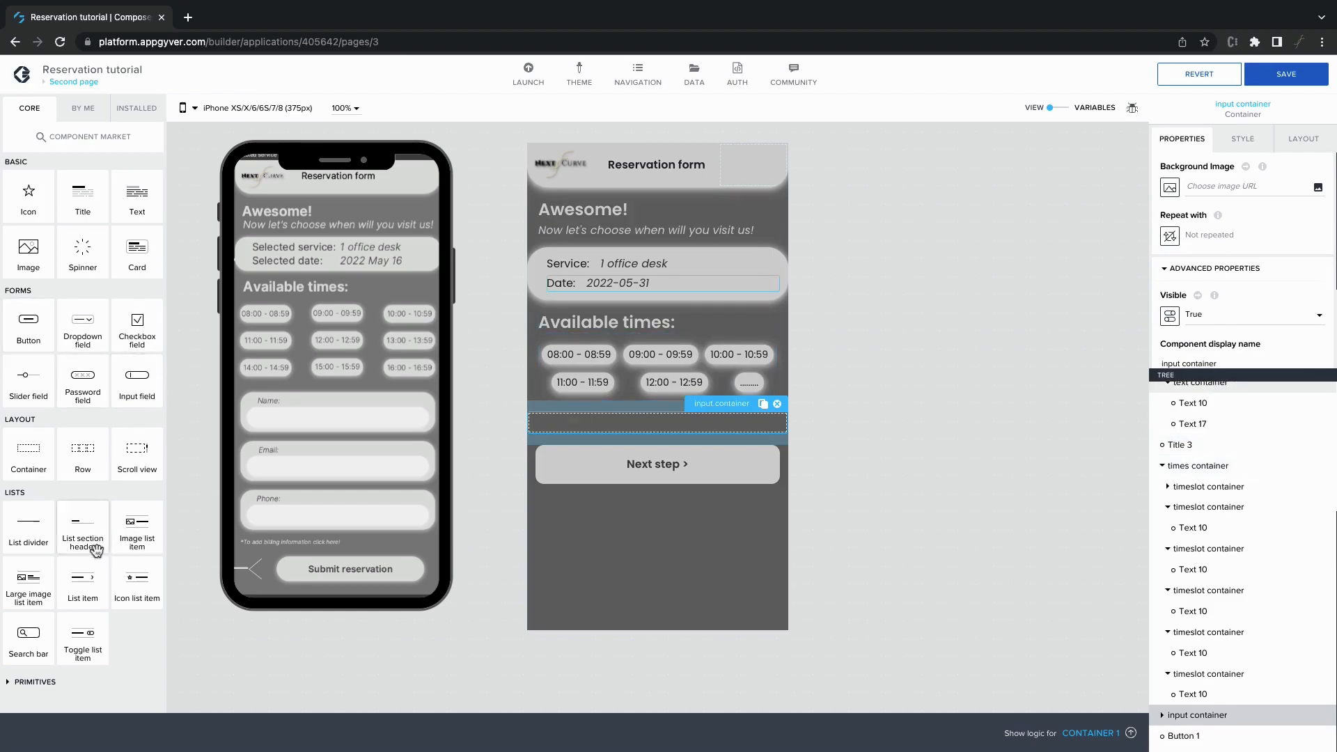
pyautogui.moveTo(135, 193); pyautogui.dragTo(557, 428)
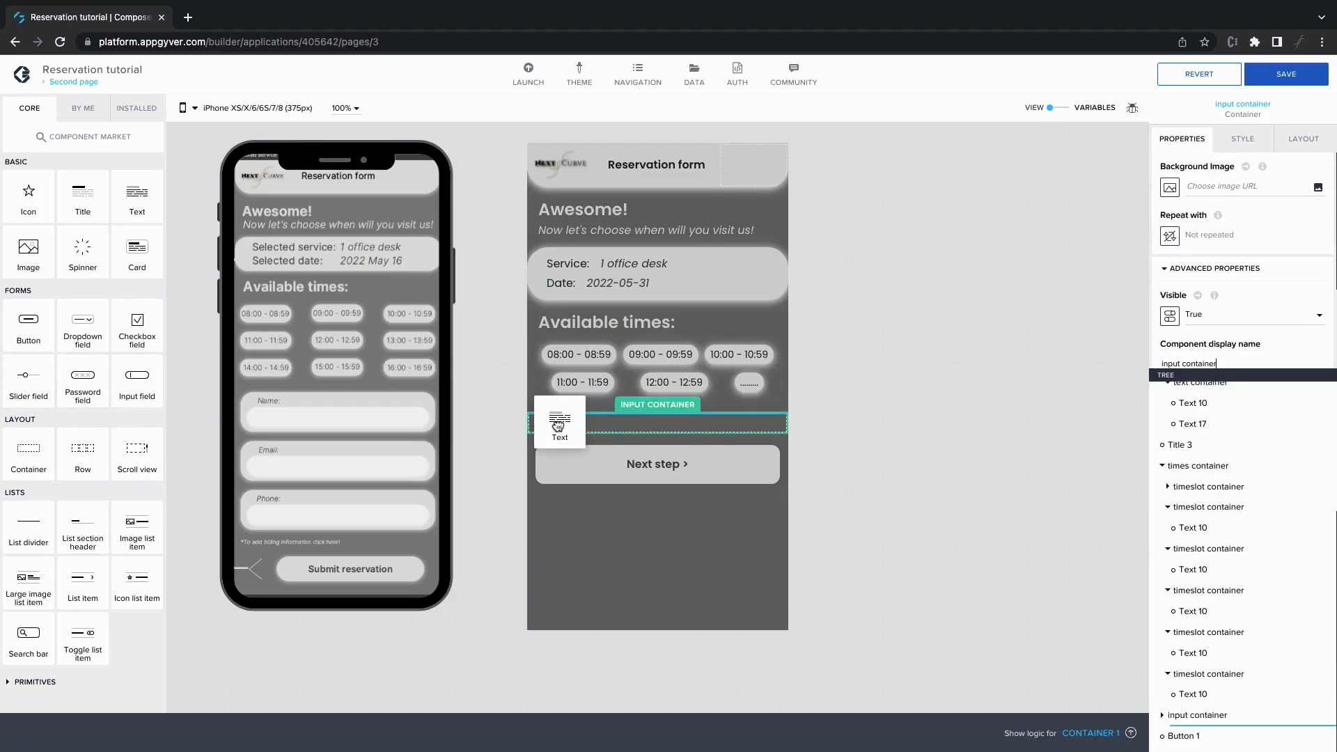
pyautogui.click(49, 682)
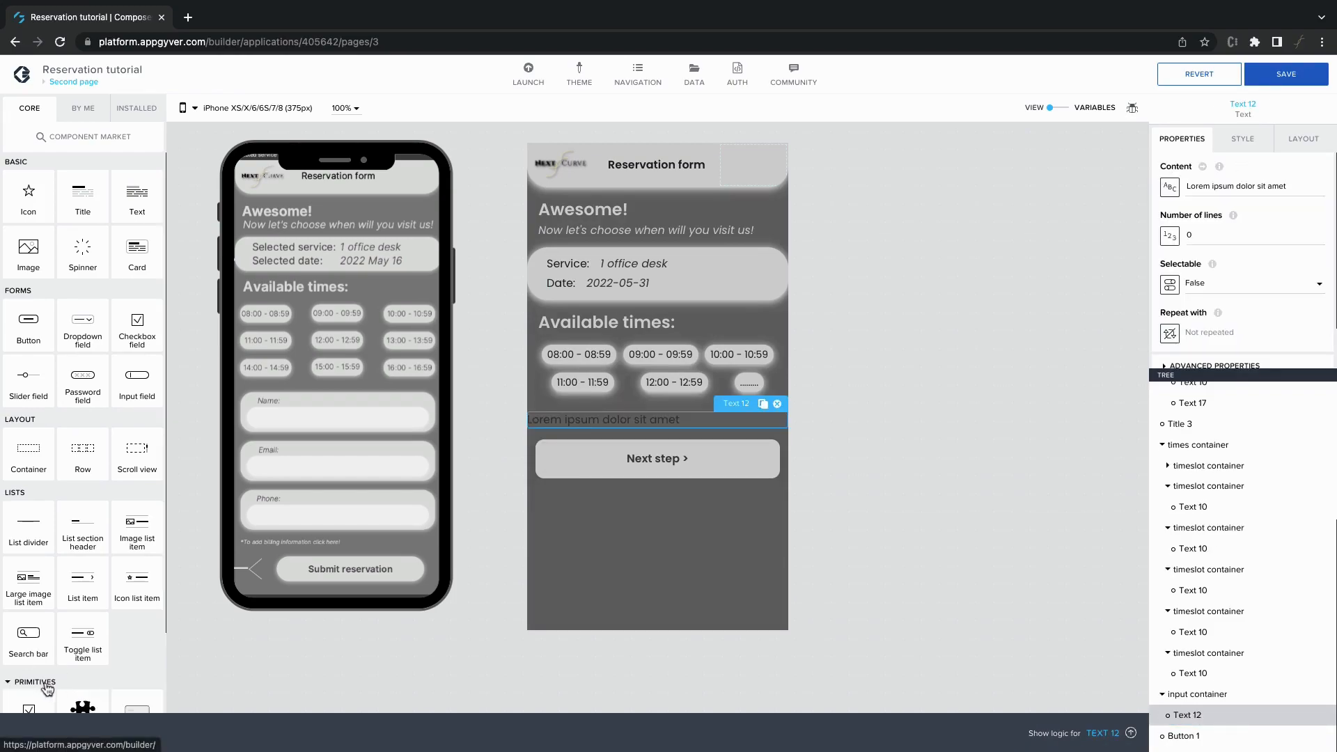
pyautogui.scroll(-1, 83, 681)
pyautogui.scroll(-1, 82, 681)
pyautogui.moveTo(138, 619); pyautogui.dragTo(665, 429)
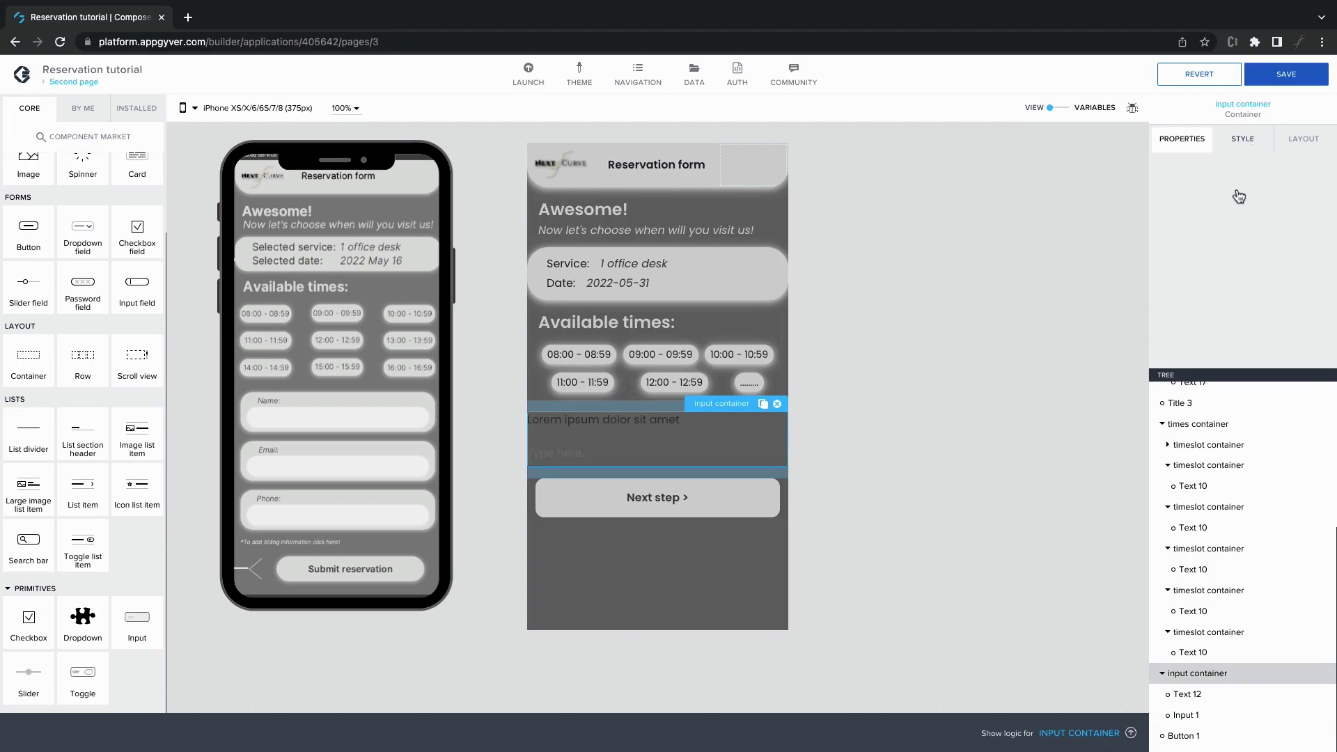
# Step: Apply the "image background" style class to the input container
pyautogui.scroll(-5, 1235, 286)
pyautogui.scroll(-6, 1235, 293)
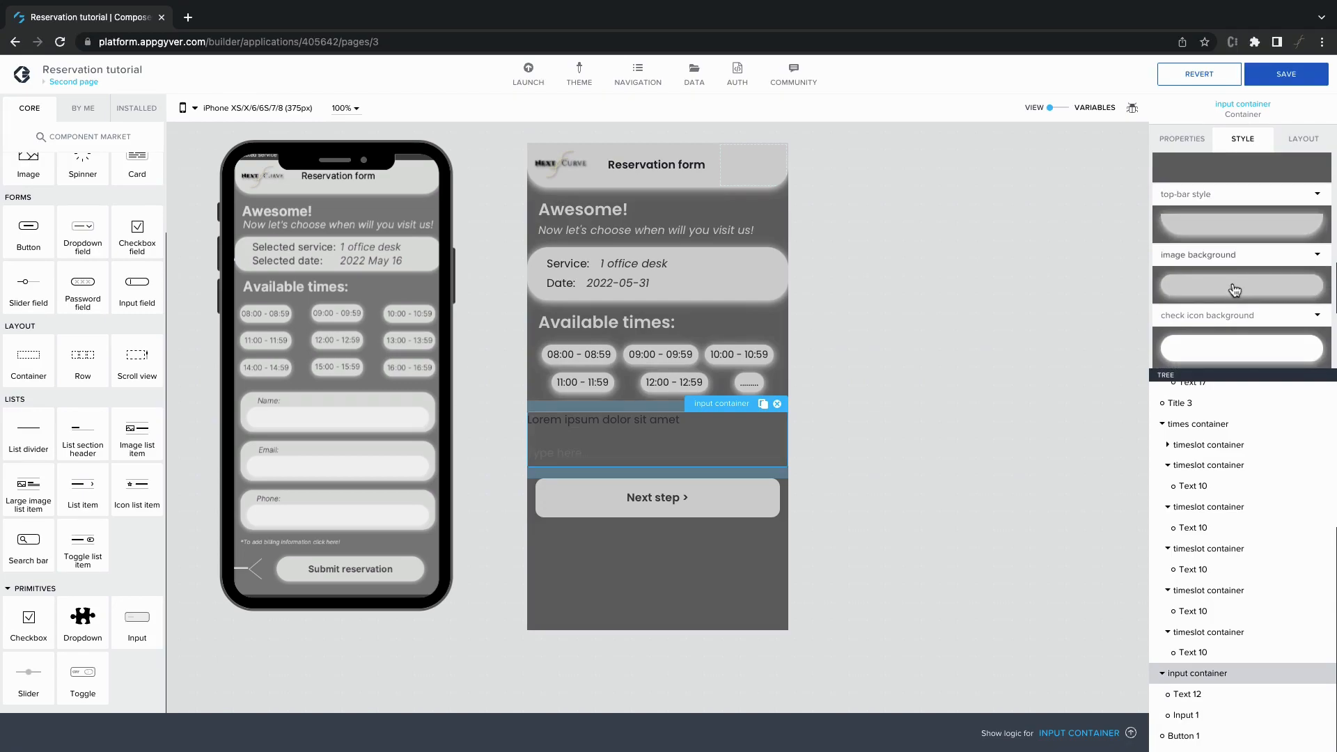
pyautogui.scroll(1, 1234, 289)
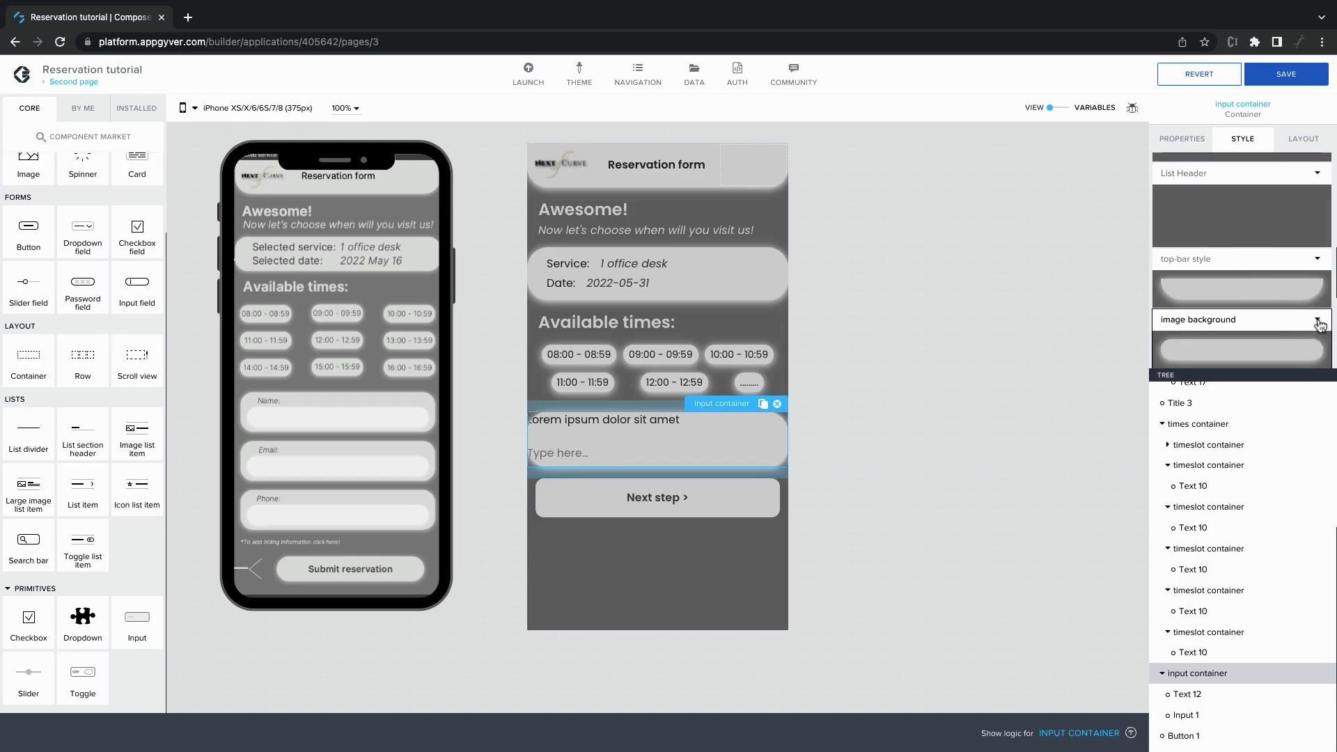
# Step: Override the input container's style with a left padding of XXL (24px)
pyautogui.click(1281, 341)
pyautogui.click(1259, 342)
pyautogui.click(1186, 302)
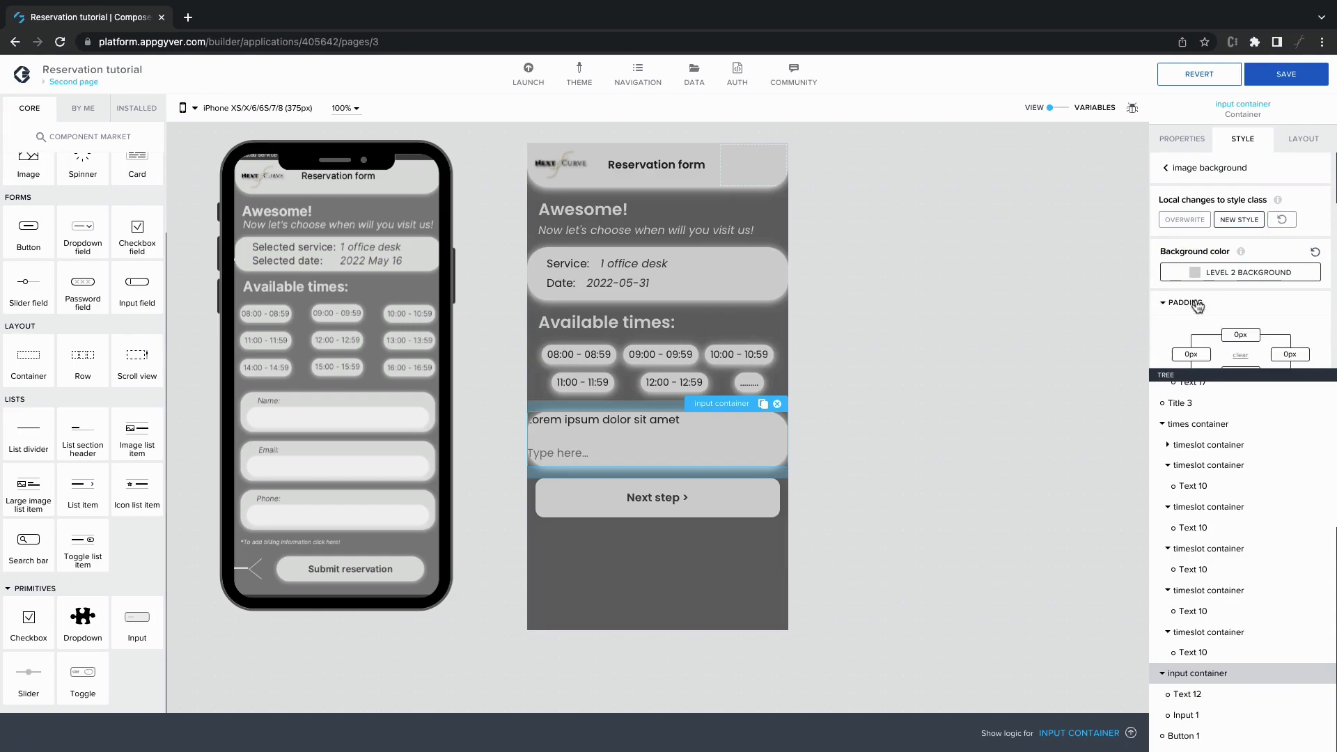
pyautogui.scroll(-1, 1190, 313)
pyautogui.click(1191, 311)
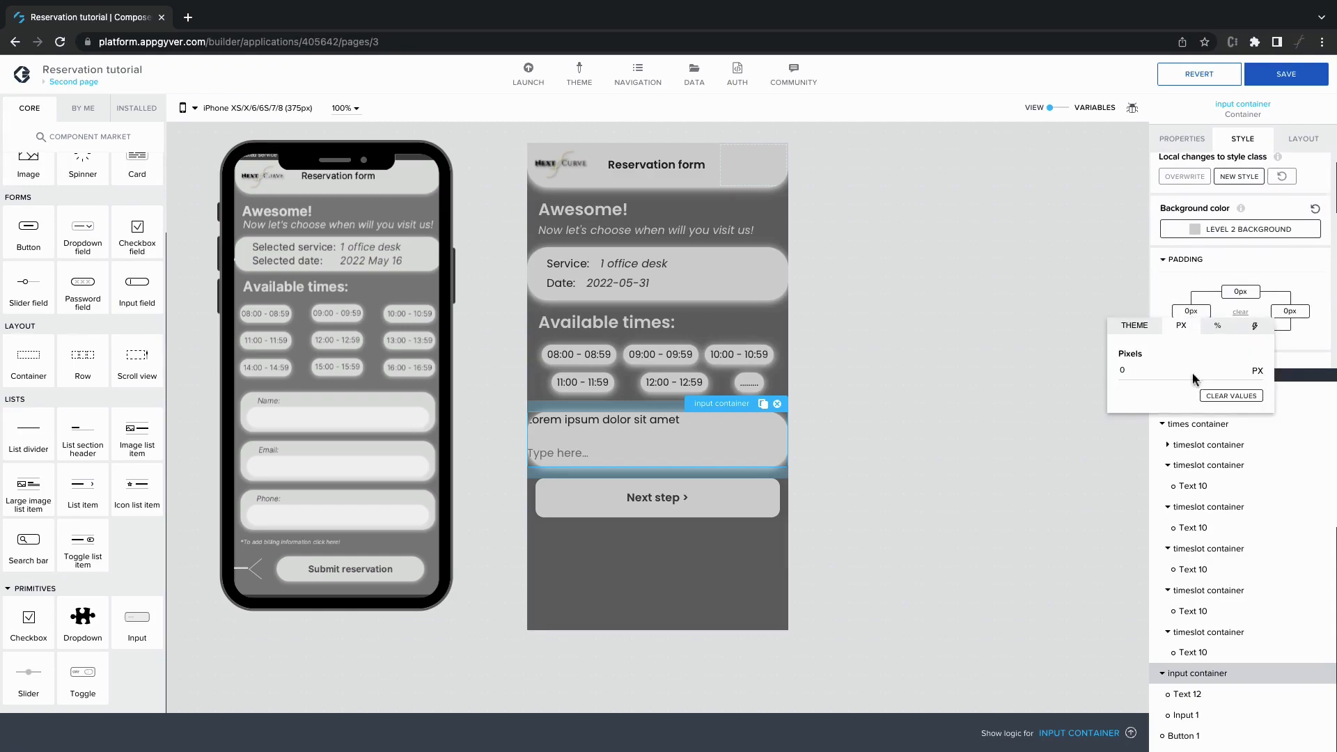
pyautogui.click(1135, 326)
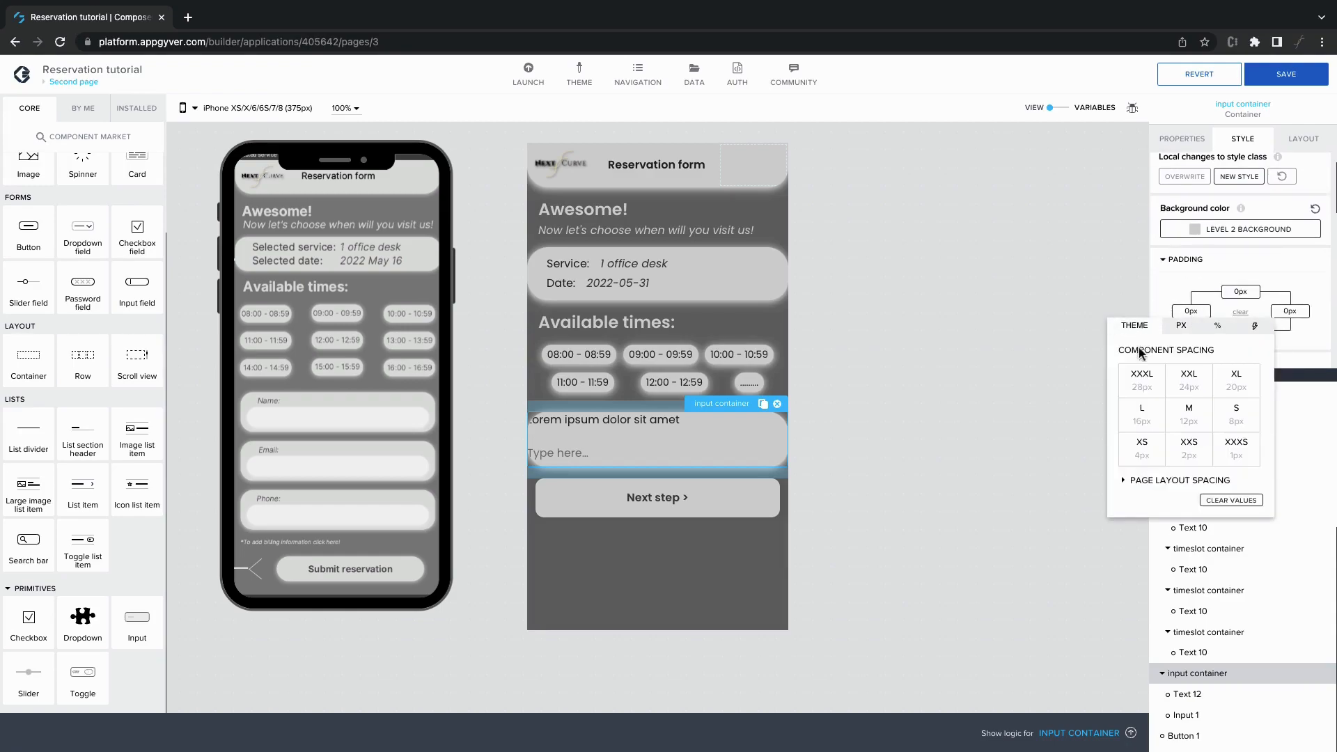
pyautogui.click(1142, 425)
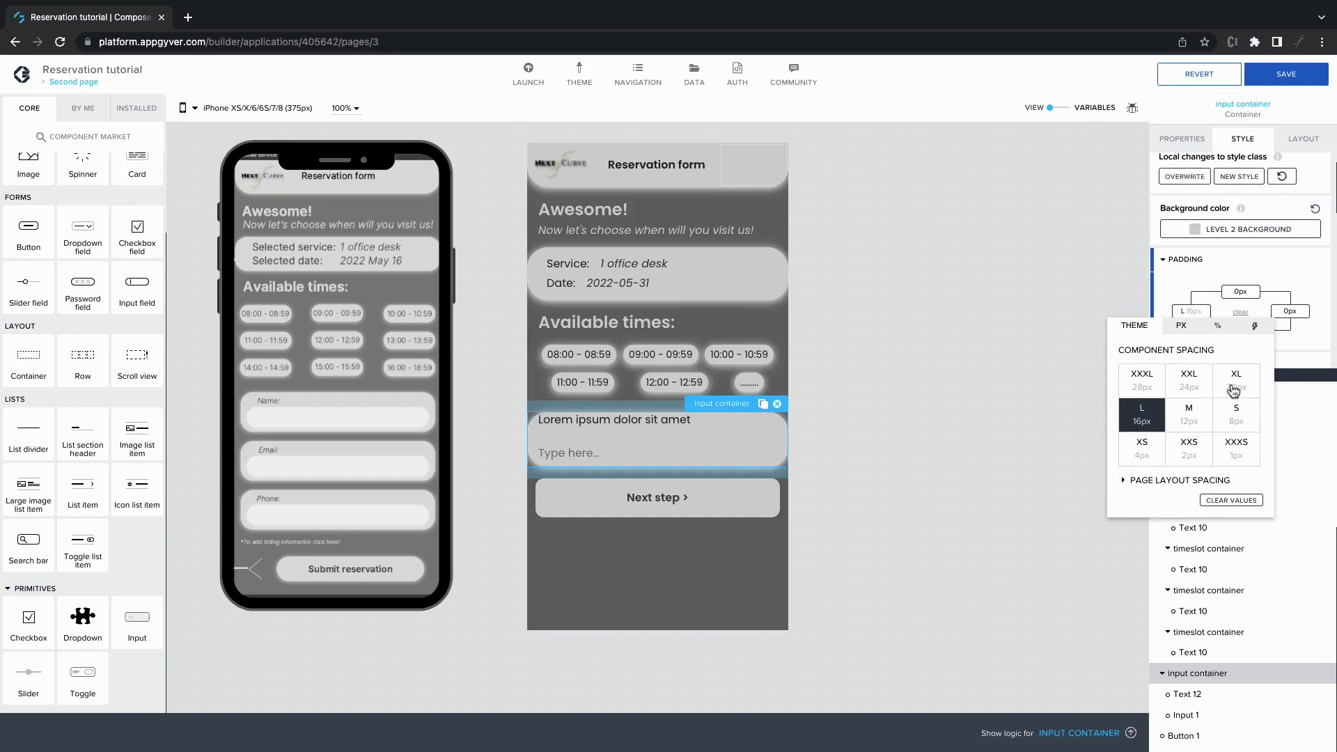
pyautogui.click(1187, 385)
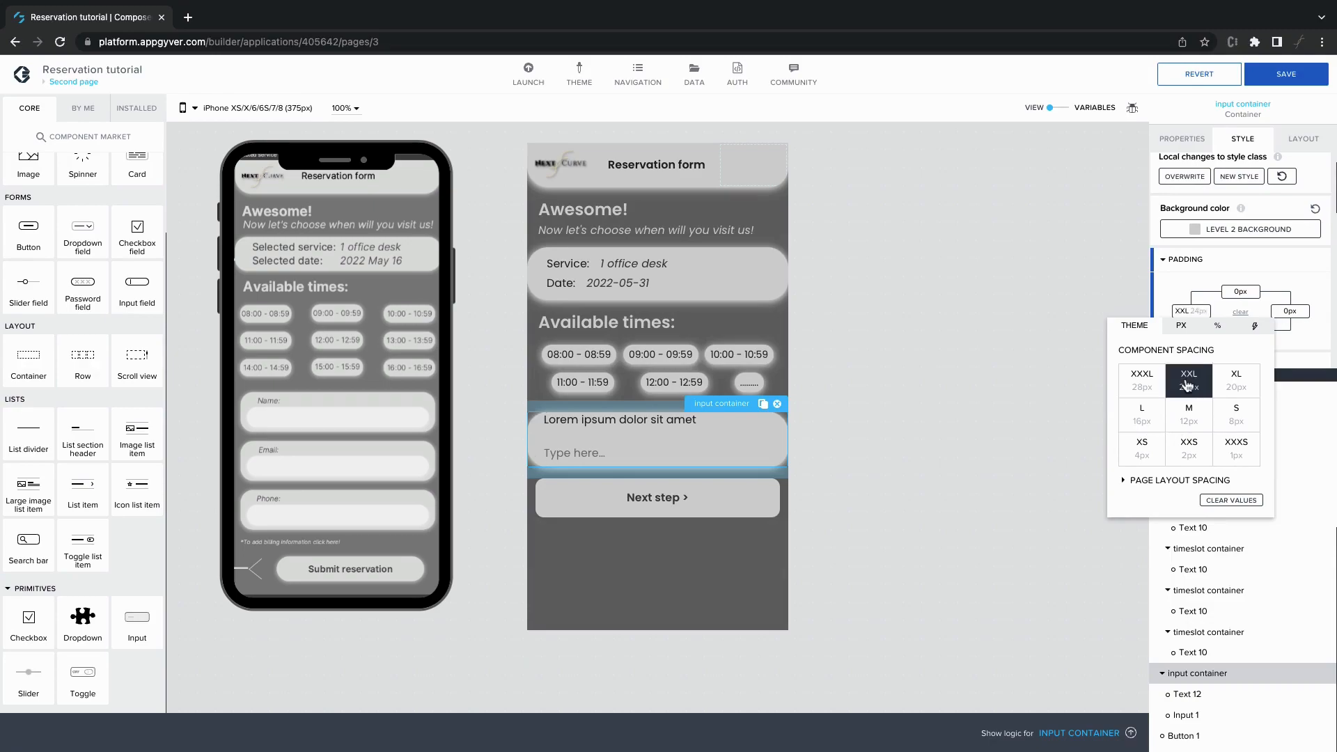
# Step: Set the input container's top padding to M (12px) and its bottom padding to S (8px)
pyautogui.click(1238, 292)
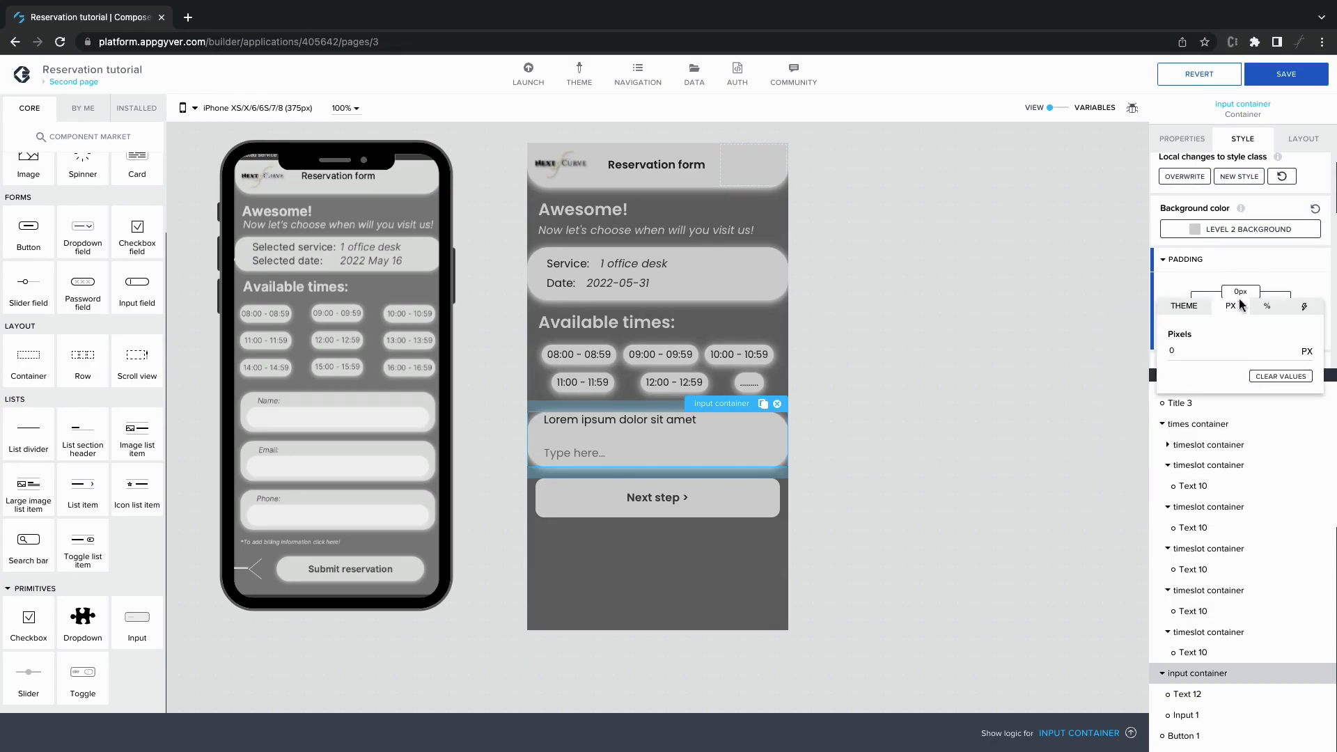
pyautogui.click(1184, 308)
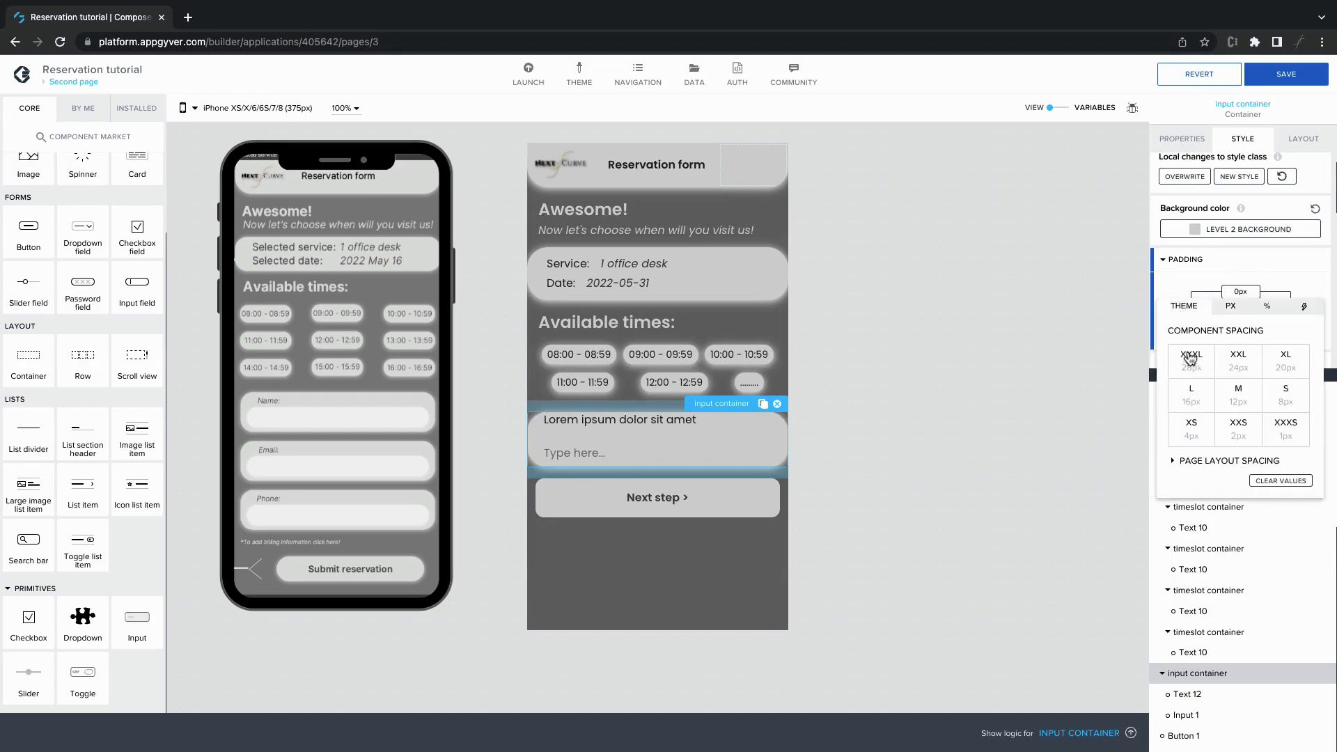
pyautogui.click(1245, 397)
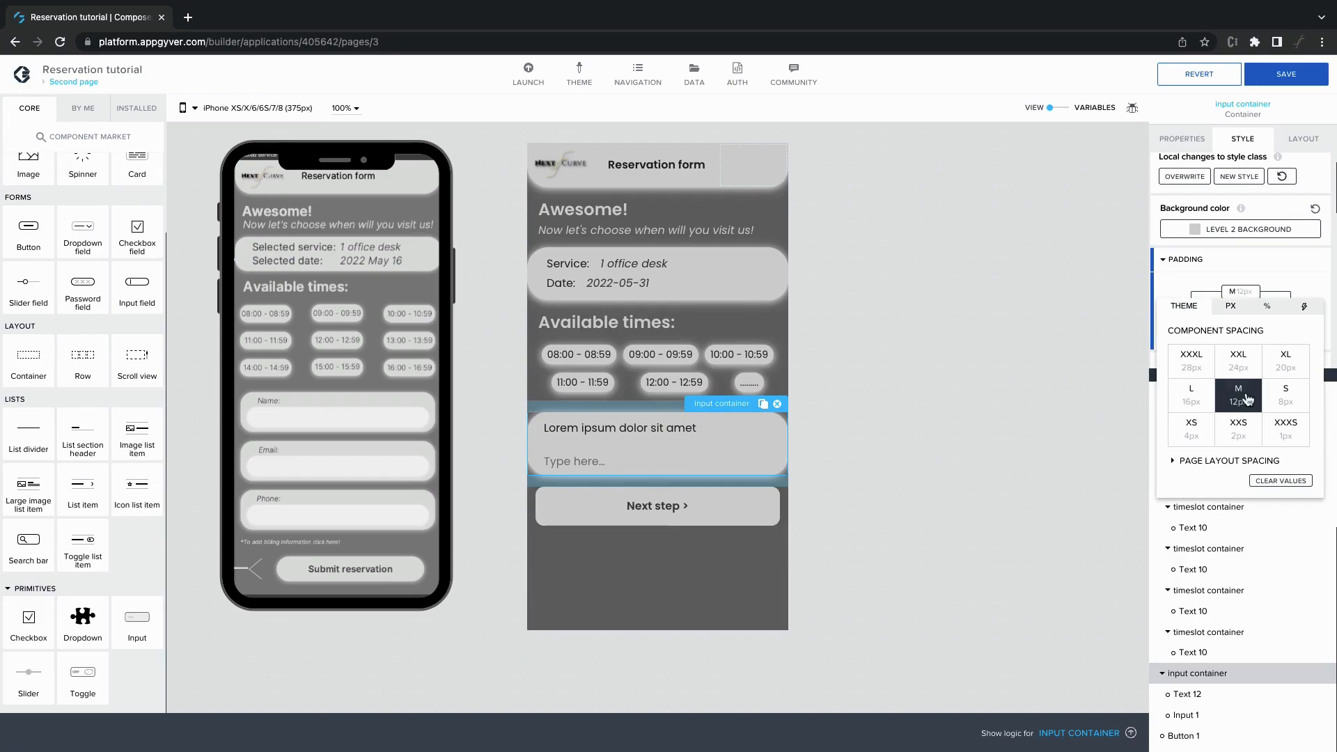
pyautogui.click(1219, 276)
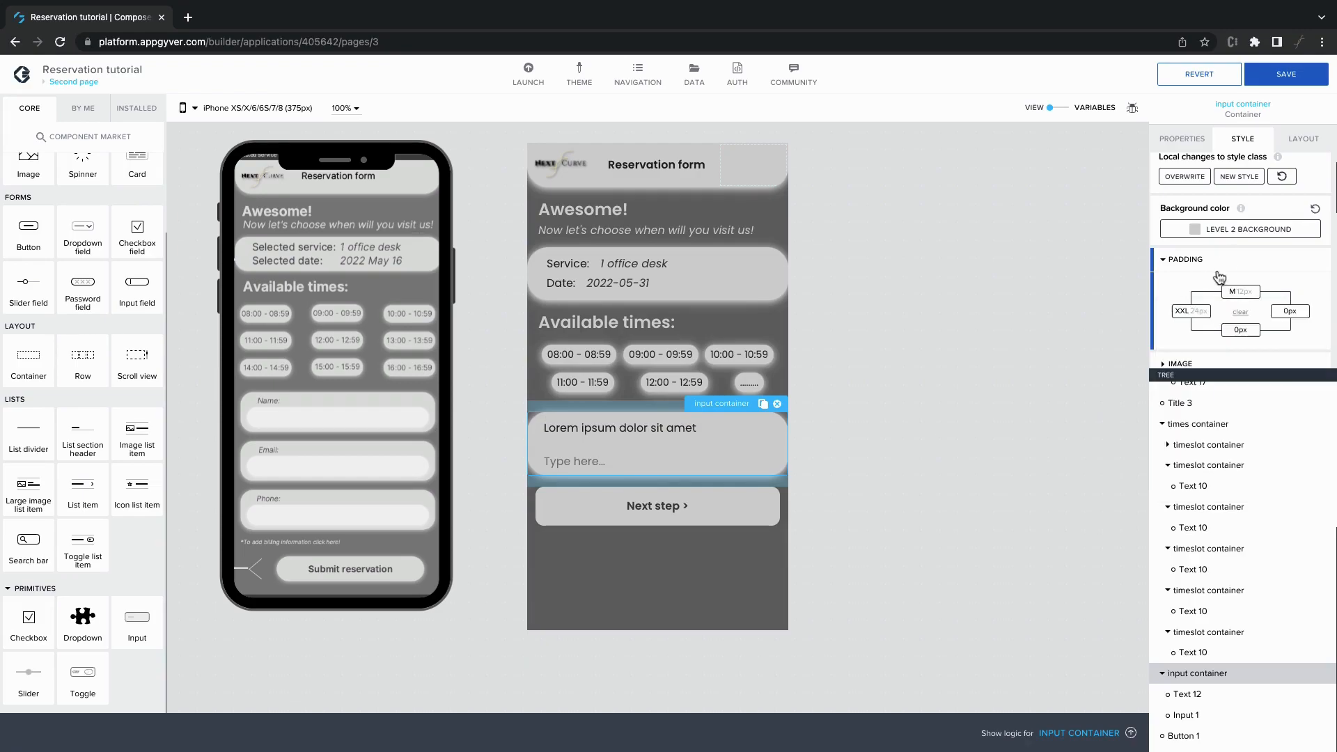
pyautogui.click(1246, 334)
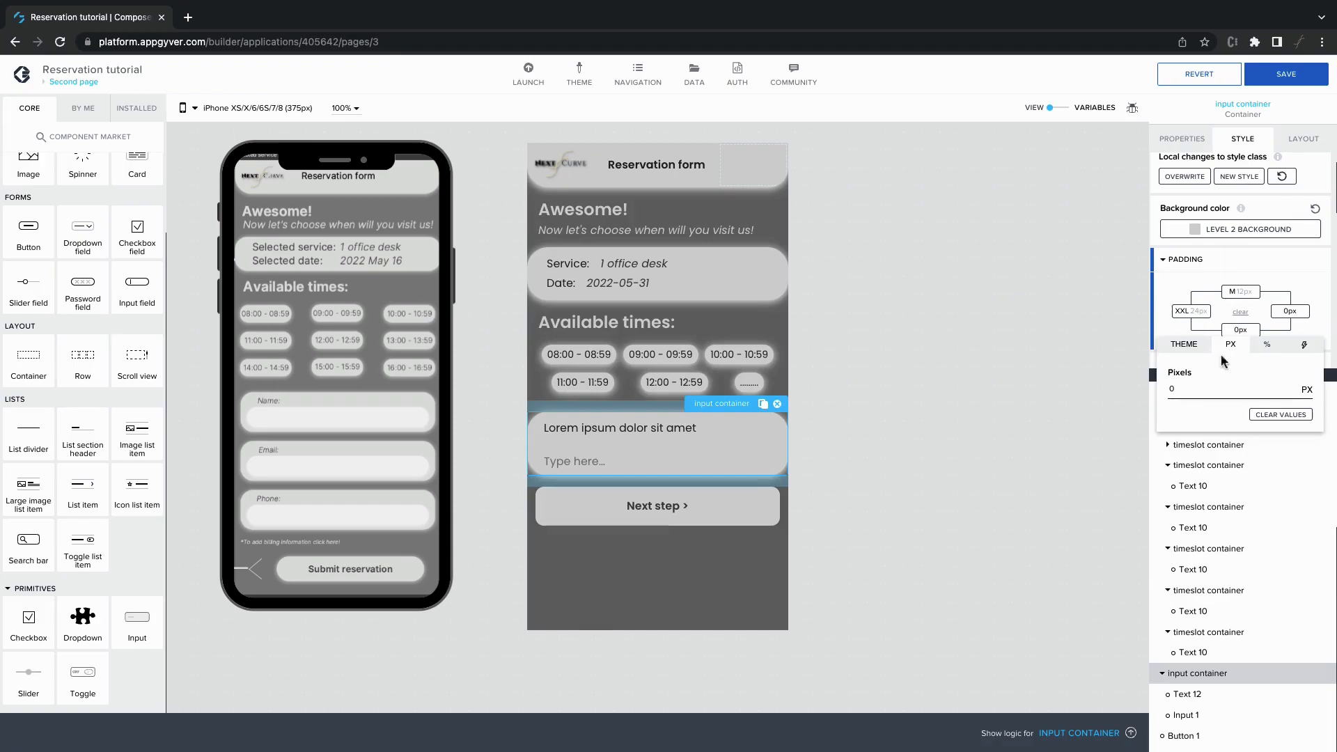
pyautogui.click(1183, 344)
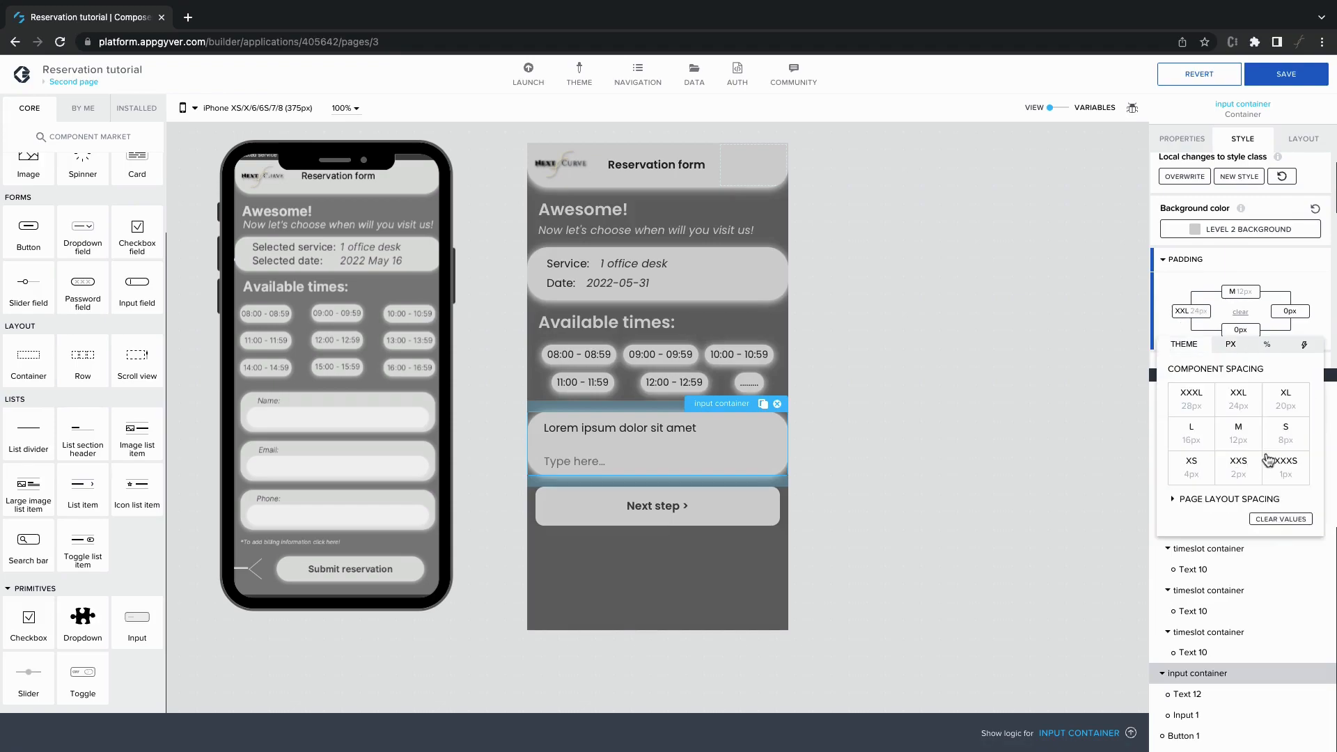
pyautogui.click(1283, 433)
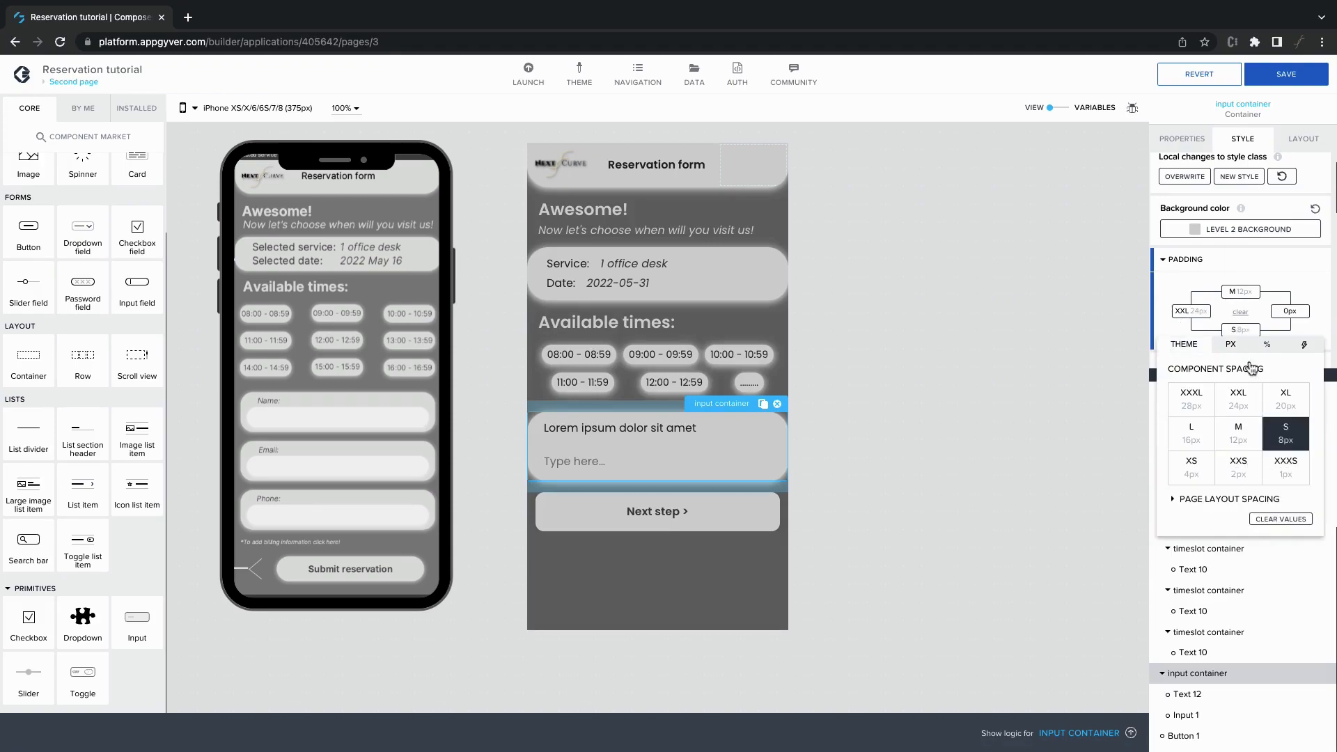
pyautogui.click(1194, 260)
pyautogui.click(1194, 261)
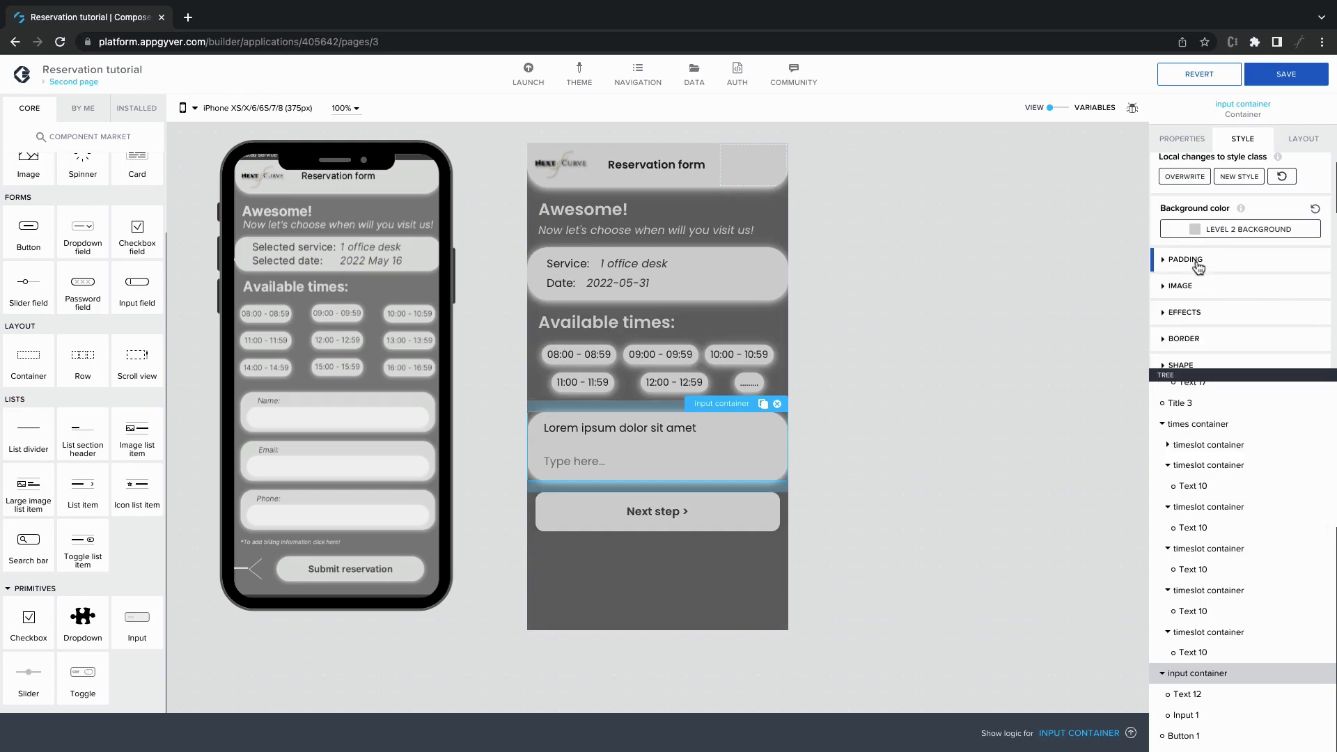
# Step: Change the content of the text component in the input container to "Name"
pyautogui.click(633, 436)
pyautogui.click(632, 433)
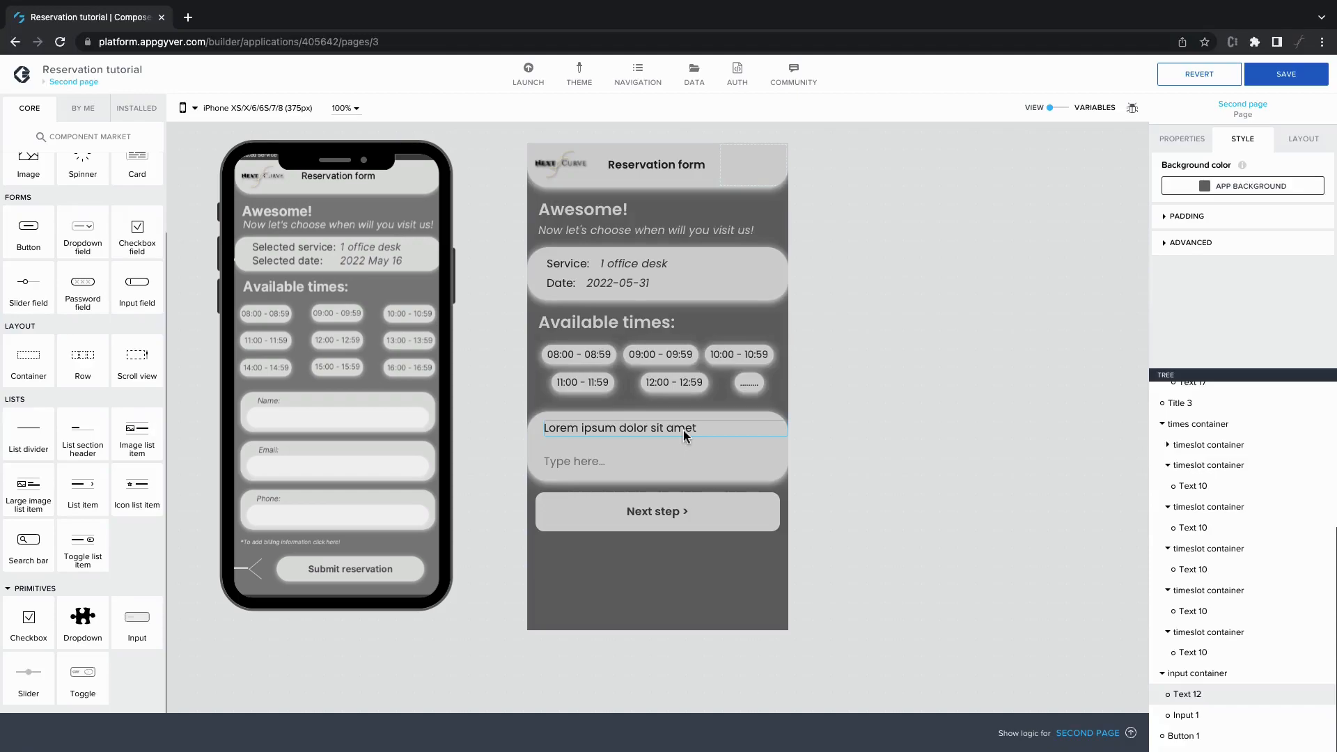
pyautogui.click(1181, 139)
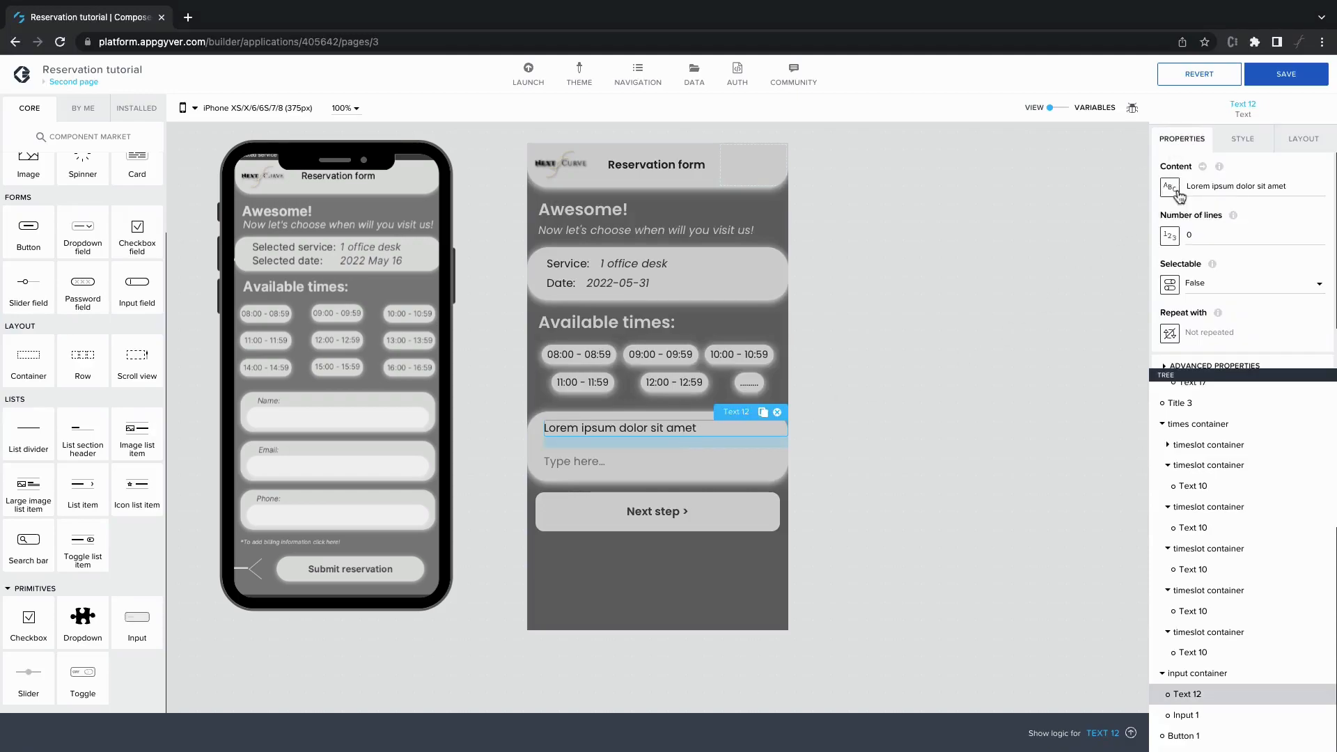
pyautogui.tripleClick(1206, 186)
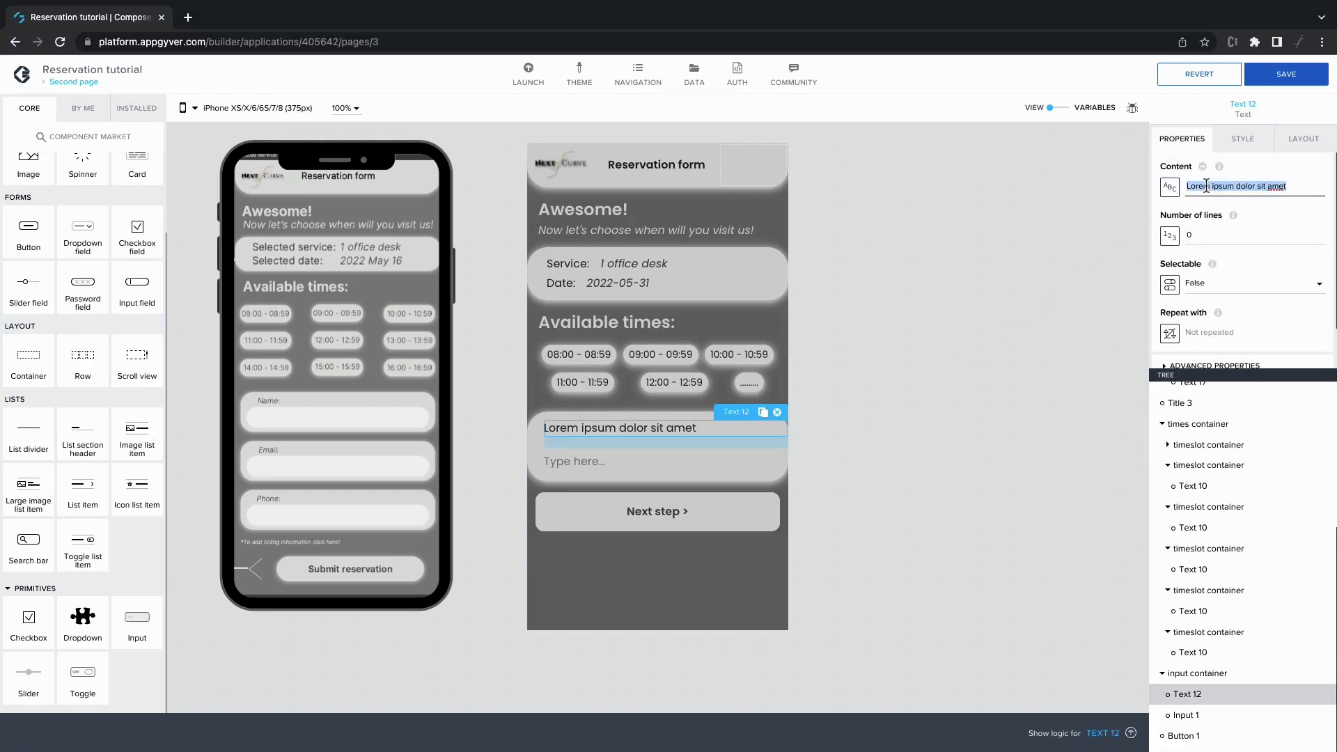
pyautogui.write('Name')
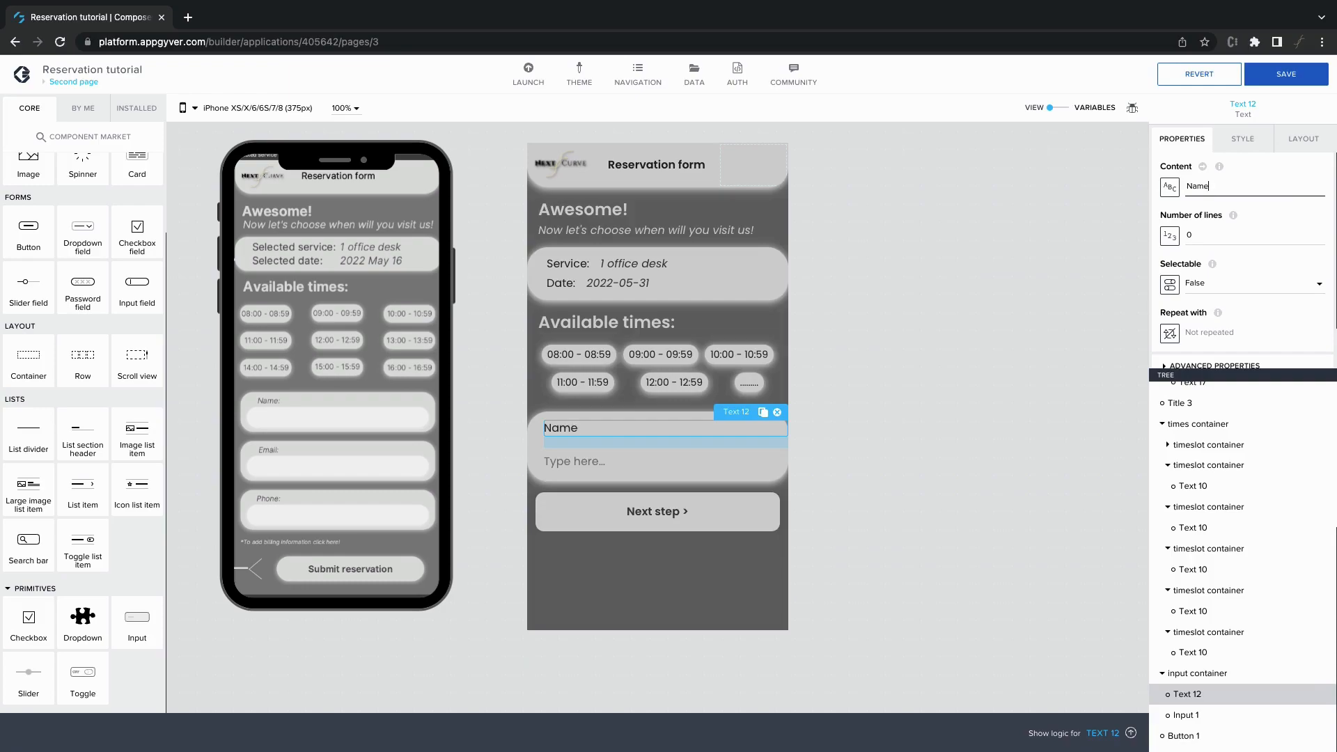
# Step: Apply the "italic-subtitle" style class to the "Name" text
pyautogui.click(1229, 146)
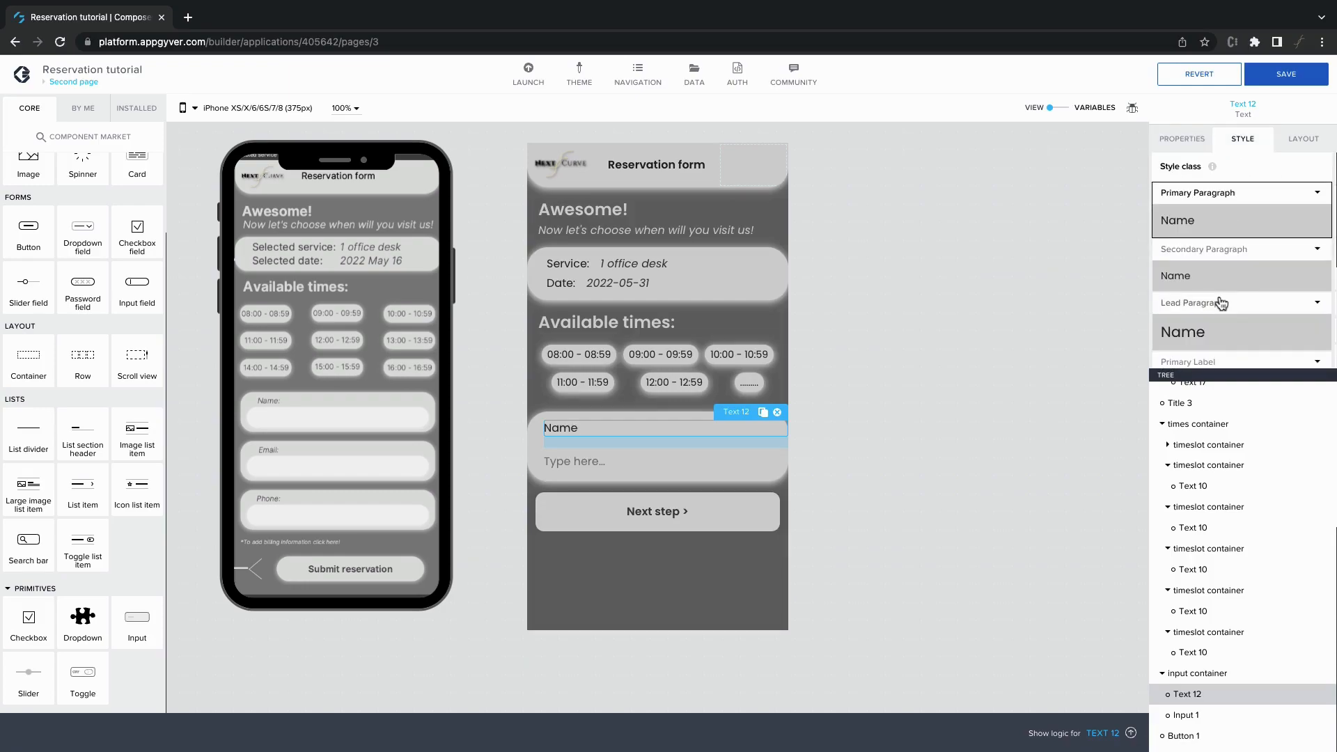
pyautogui.scroll(-3, 1221, 301)
pyautogui.click(1220, 339)
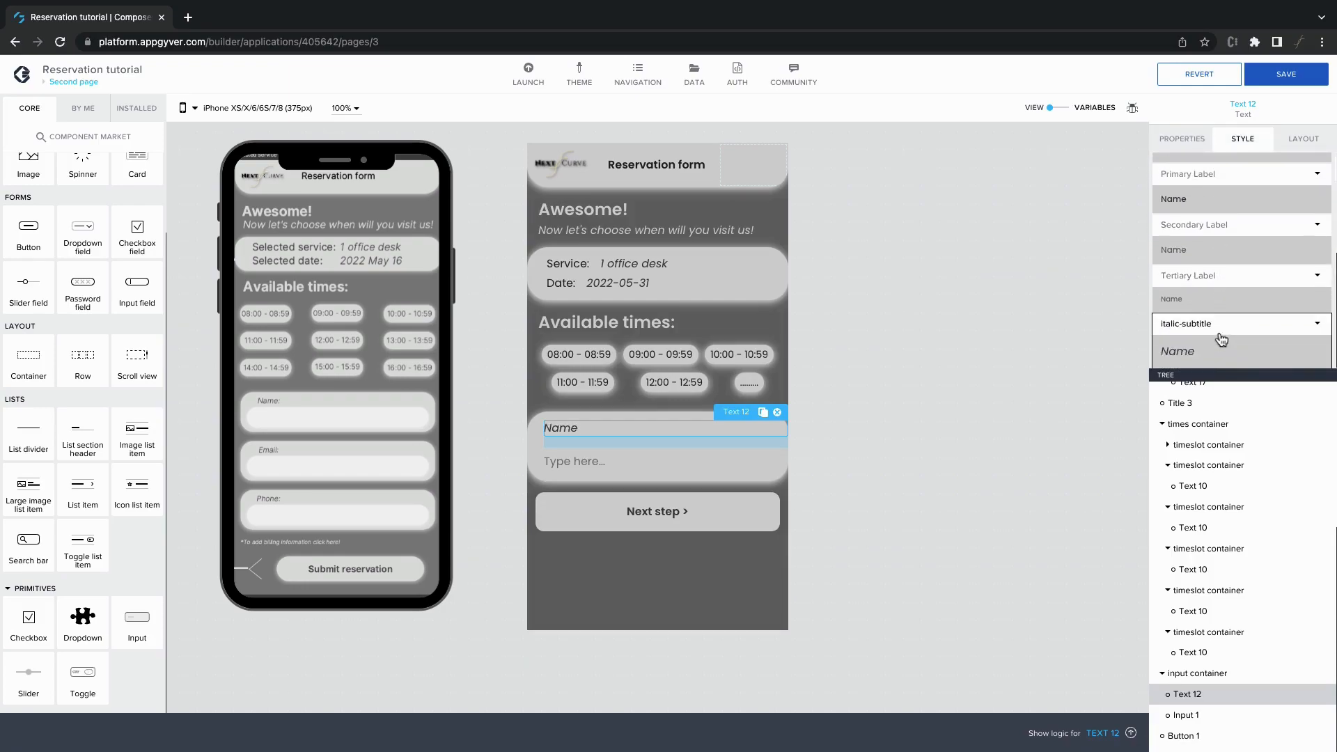
# Step: Set the bottom gap of the "Name" text to XXS (2px)
pyautogui.click(1299, 146)
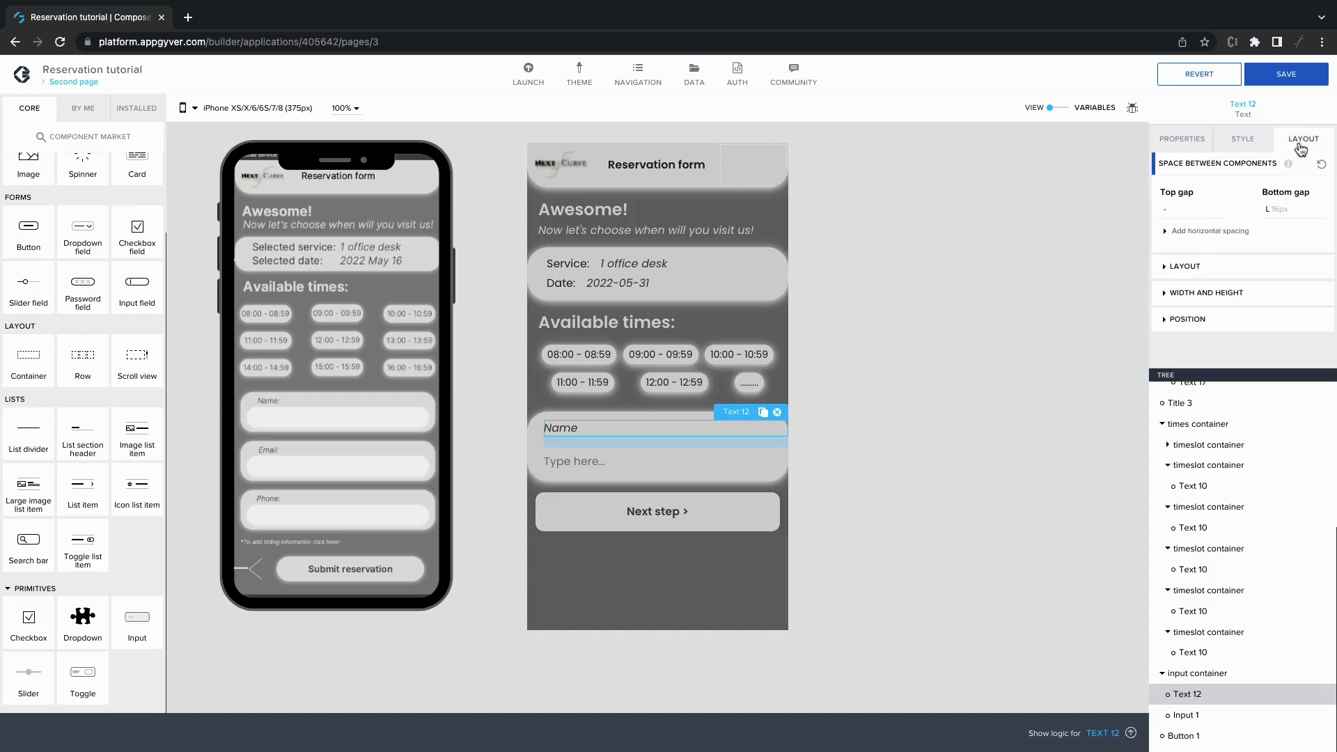
pyautogui.click(1282, 222)
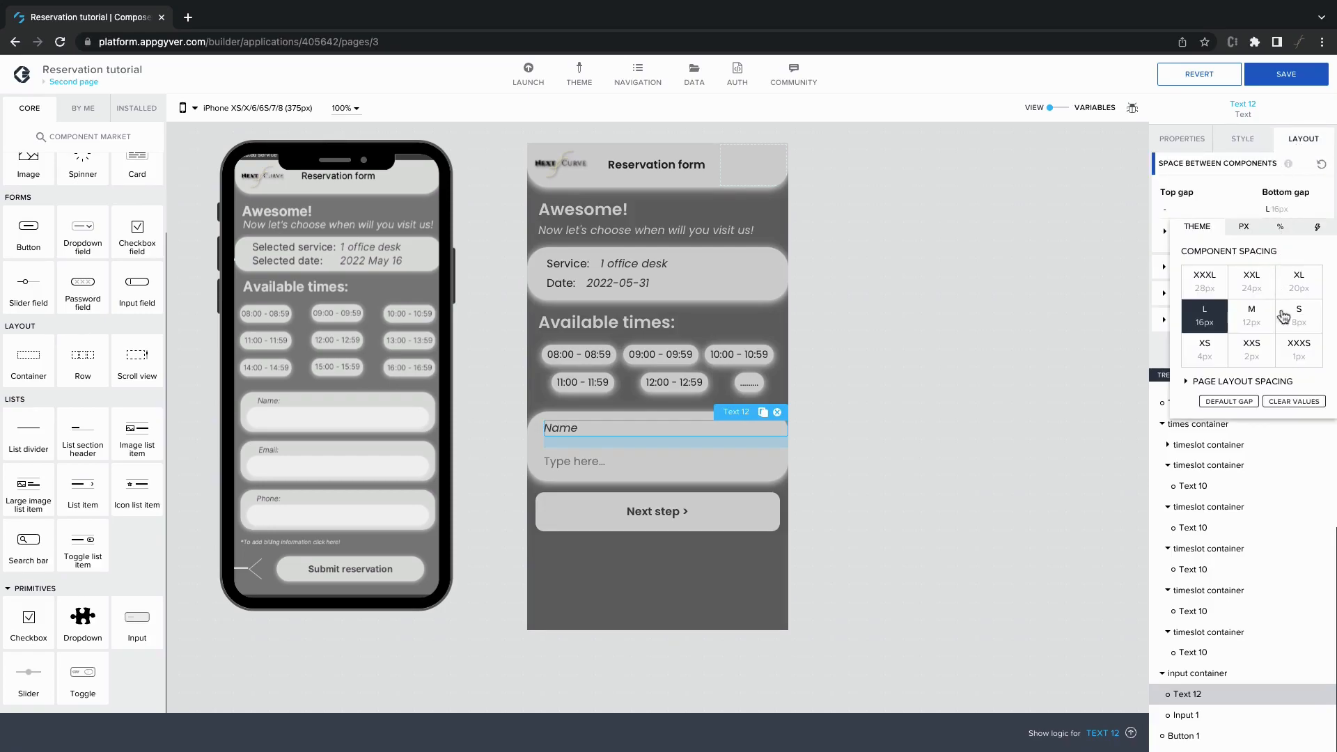
pyautogui.click(1251, 356)
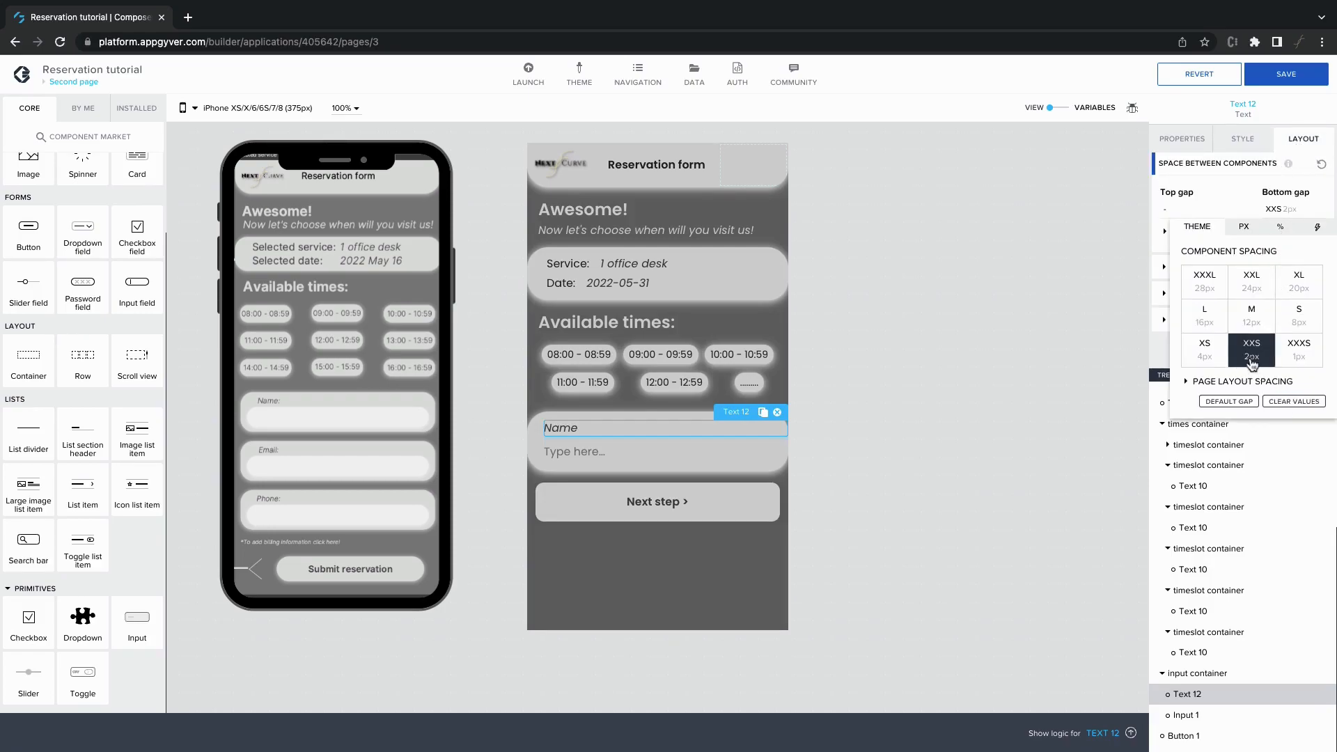
pyautogui.click(1122, 320)
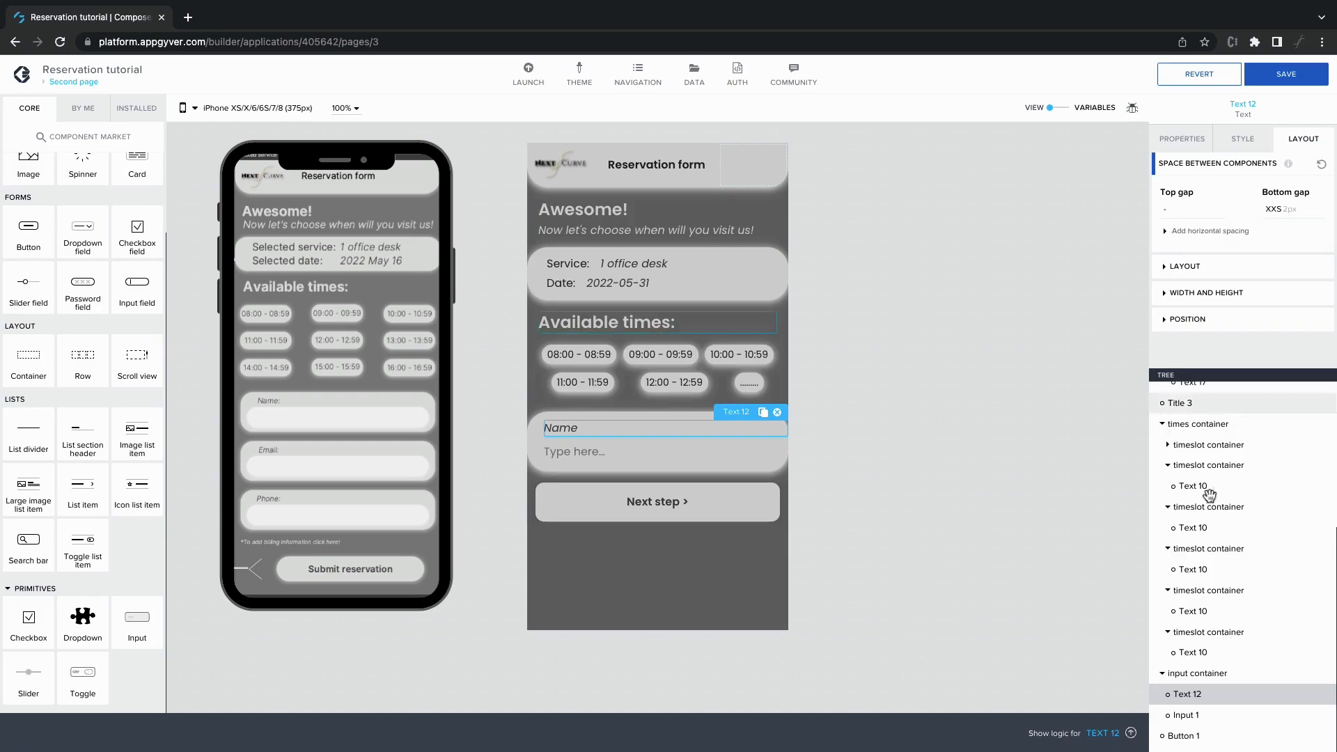
# Step: Set the background color of the input field below the "Name" text to Level 3 Background
pyautogui.click(1209, 717)
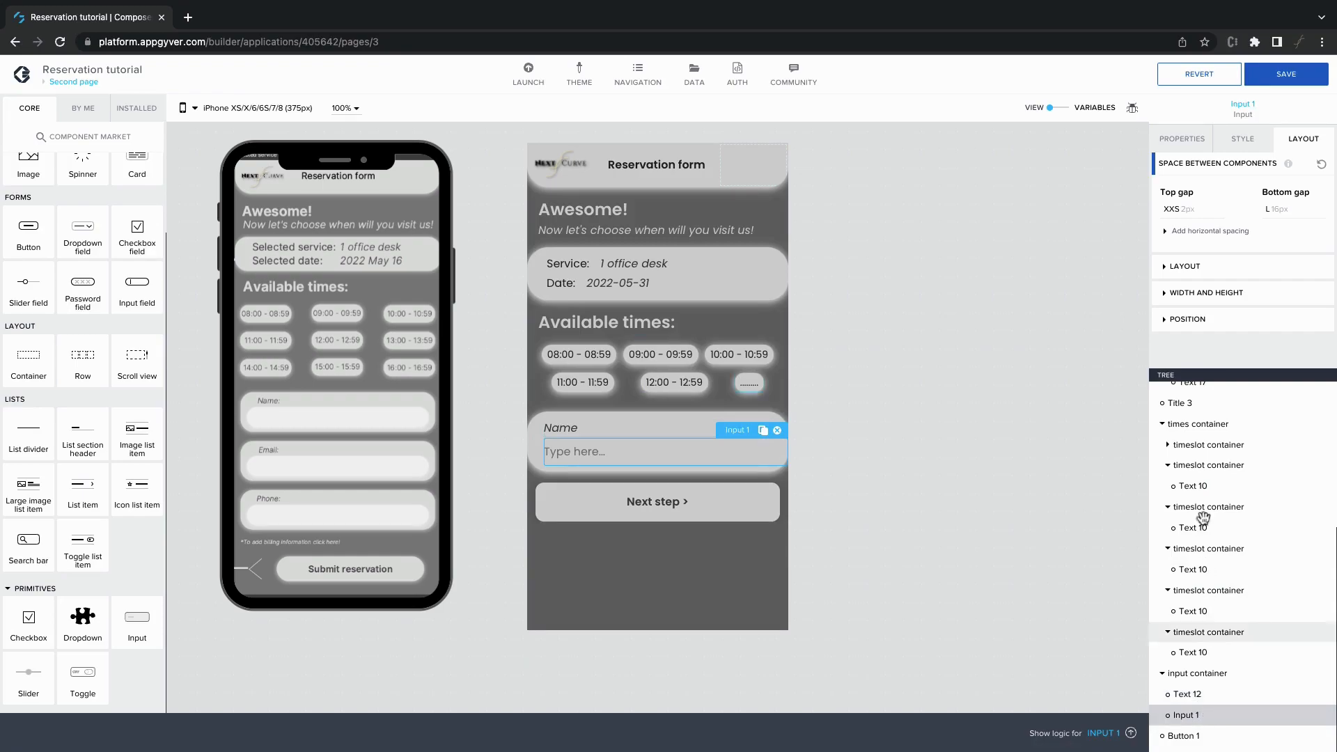
pyautogui.click(1231, 143)
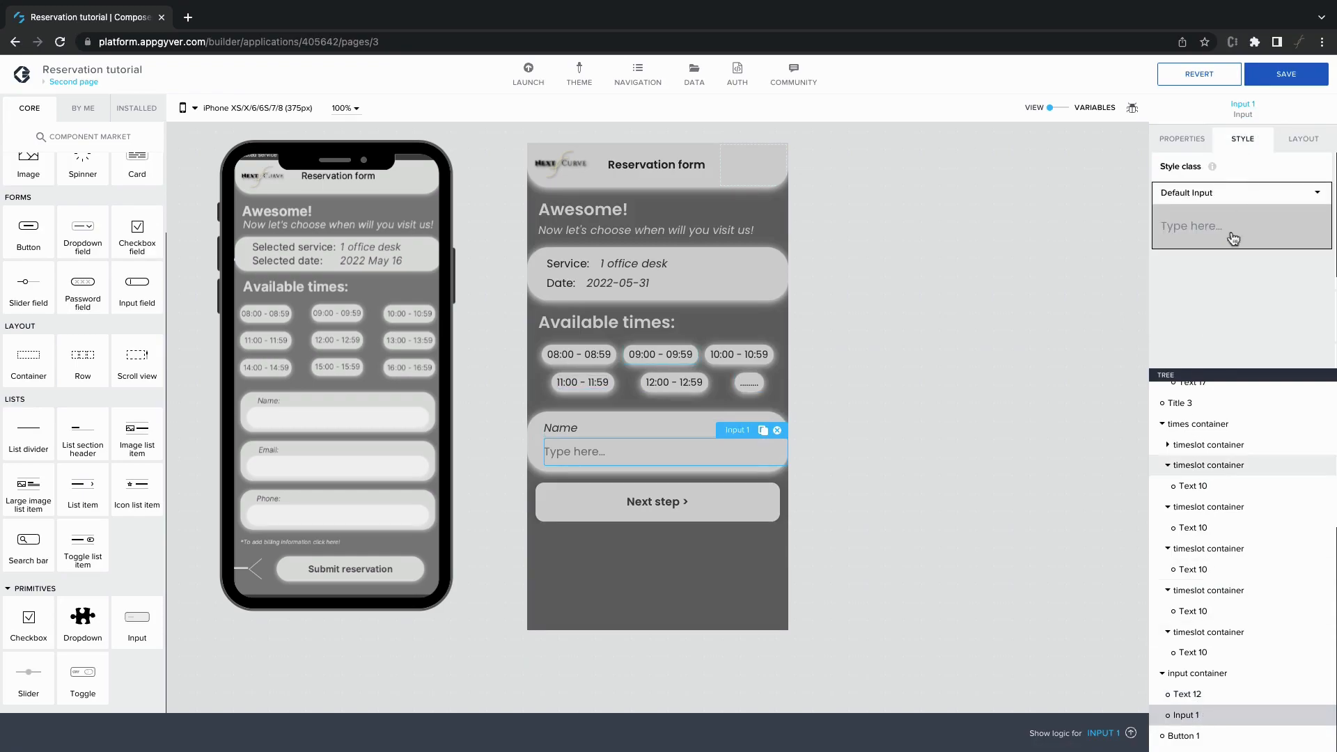
pyautogui.click(1316, 195)
pyautogui.click(1285, 209)
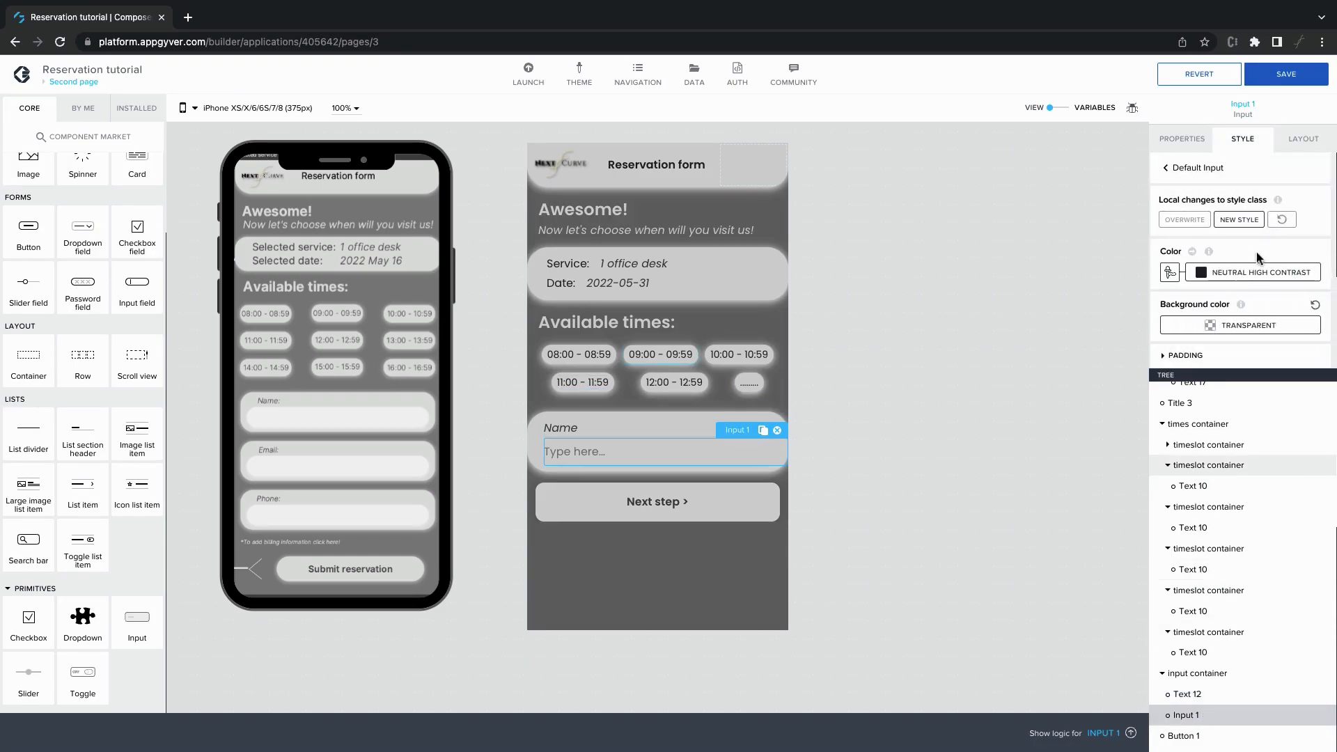
pyautogui.click(1239, 325)
pyautogui.click(1229, 474)
# Step: Set the corner radius of the input field below "Name" to Large rounding
pyautogui.scroll(-3, 1239, 278)
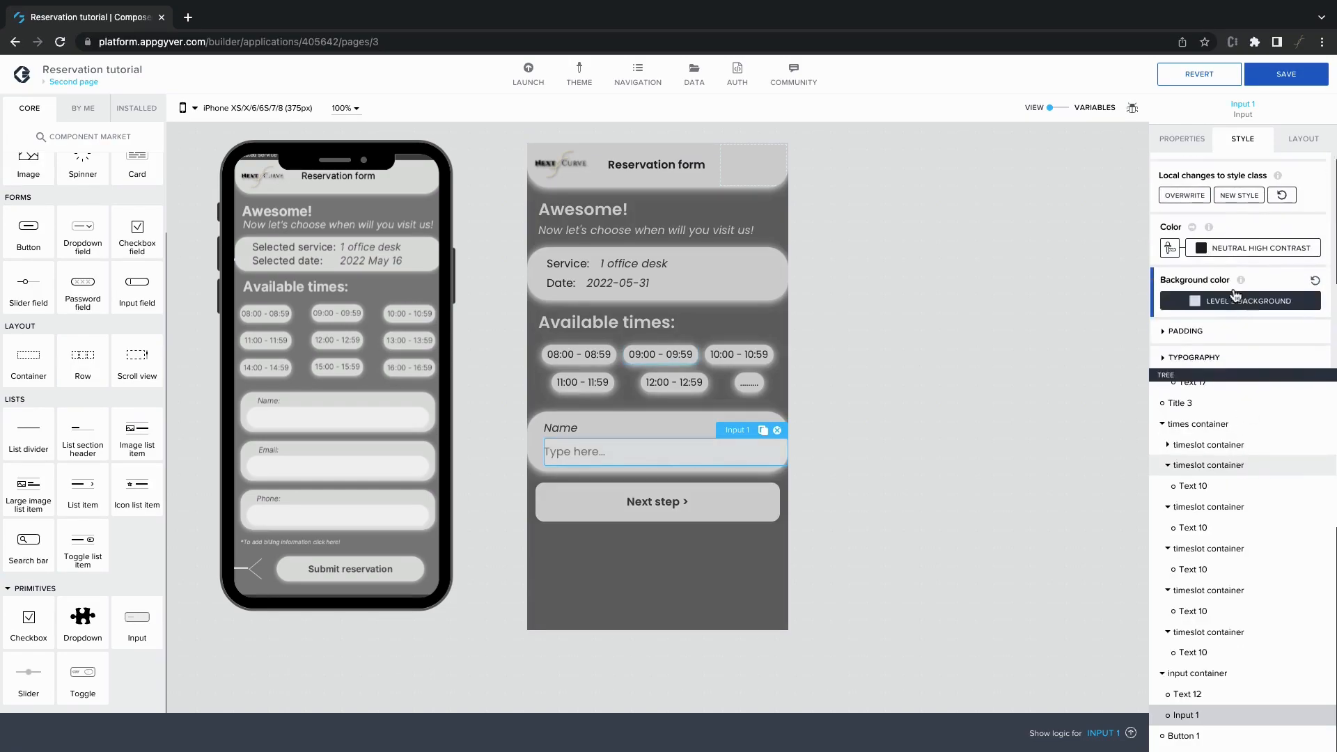
pyautogui.click(1176, 328)
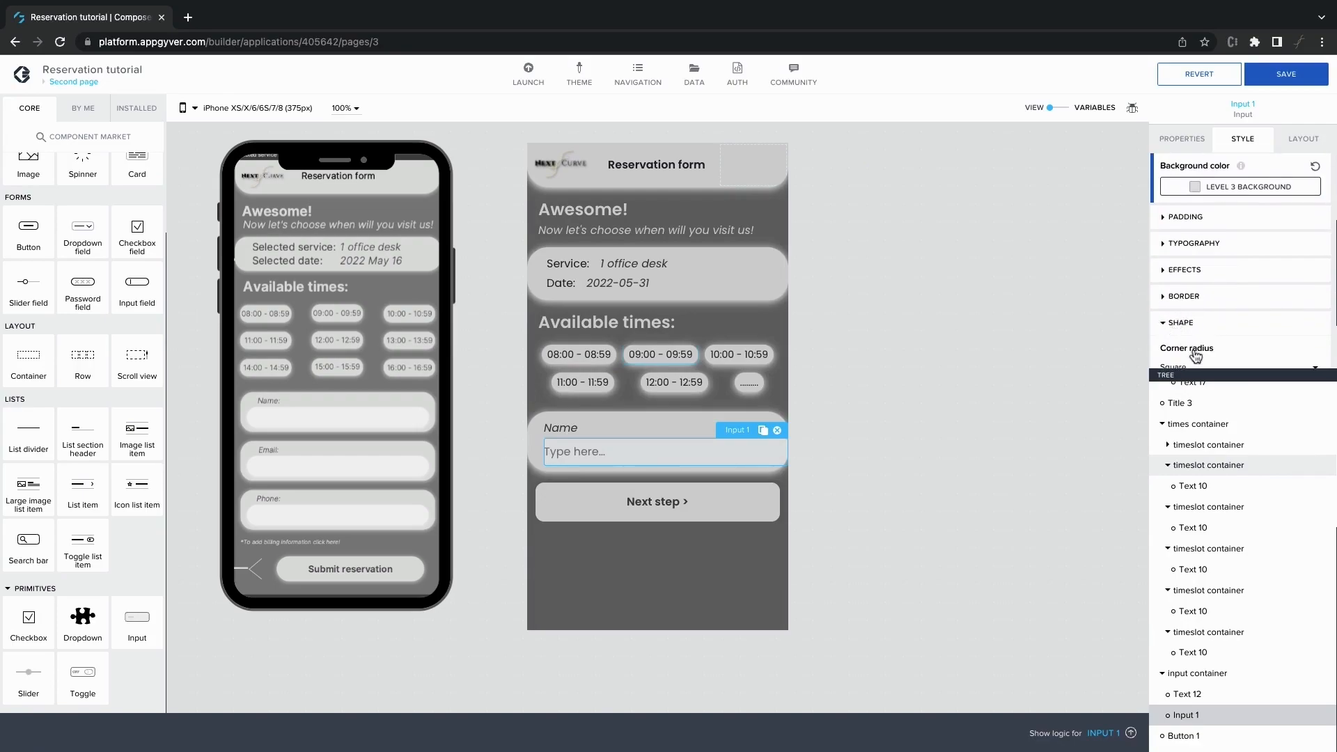
pyautogui.scroll(-1, 1191, 337)
pyautogui.click(1219, 287)
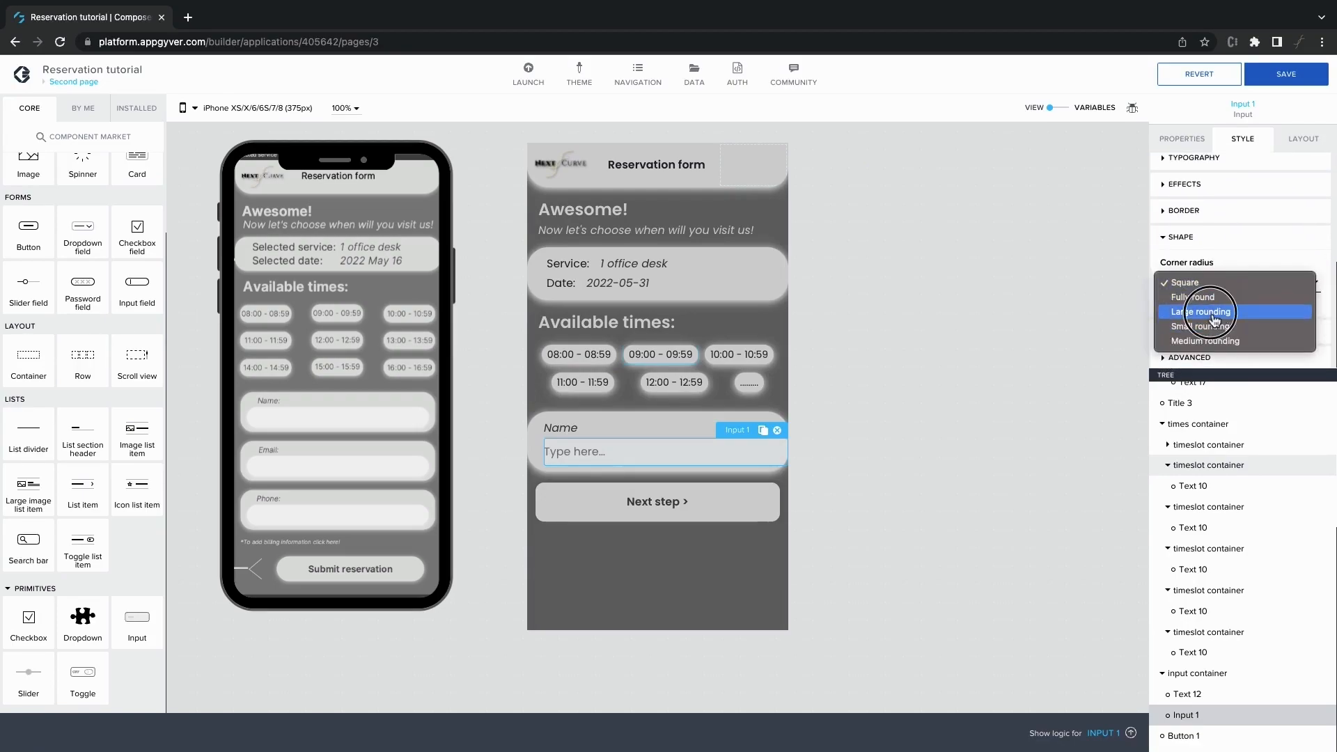
pyautogui.click(1213, 316)
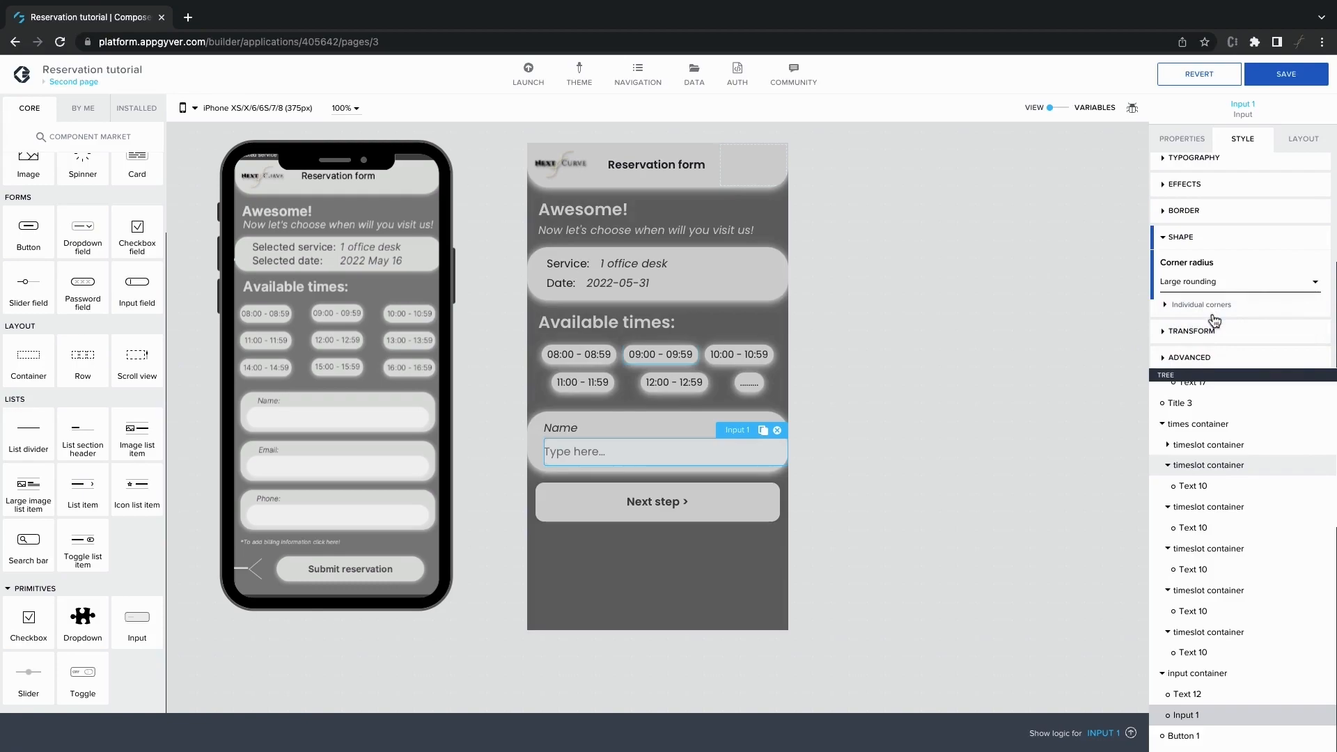
# Step: Set all four individual corner radii of the input field below "Name" to 30
pyautogui.click(1202, 305)
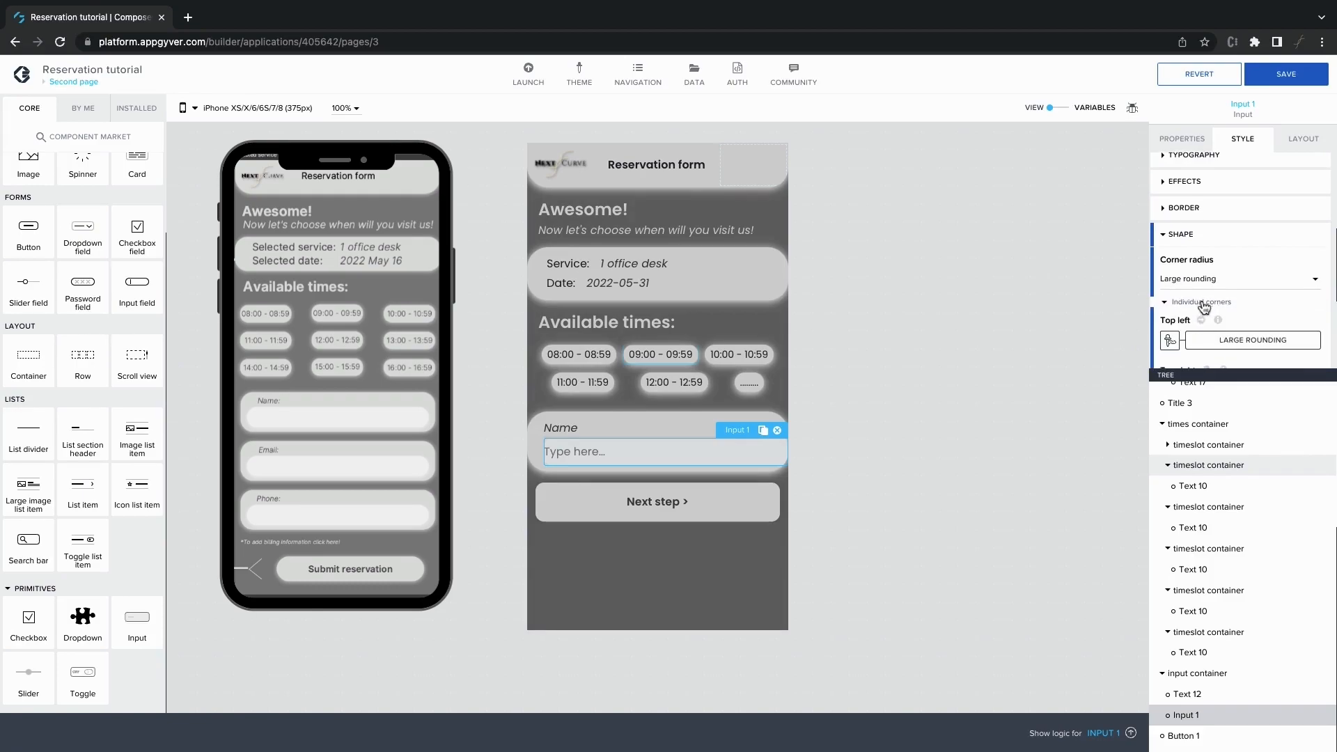
pyautogui.scroll(-2, 1201, 299)
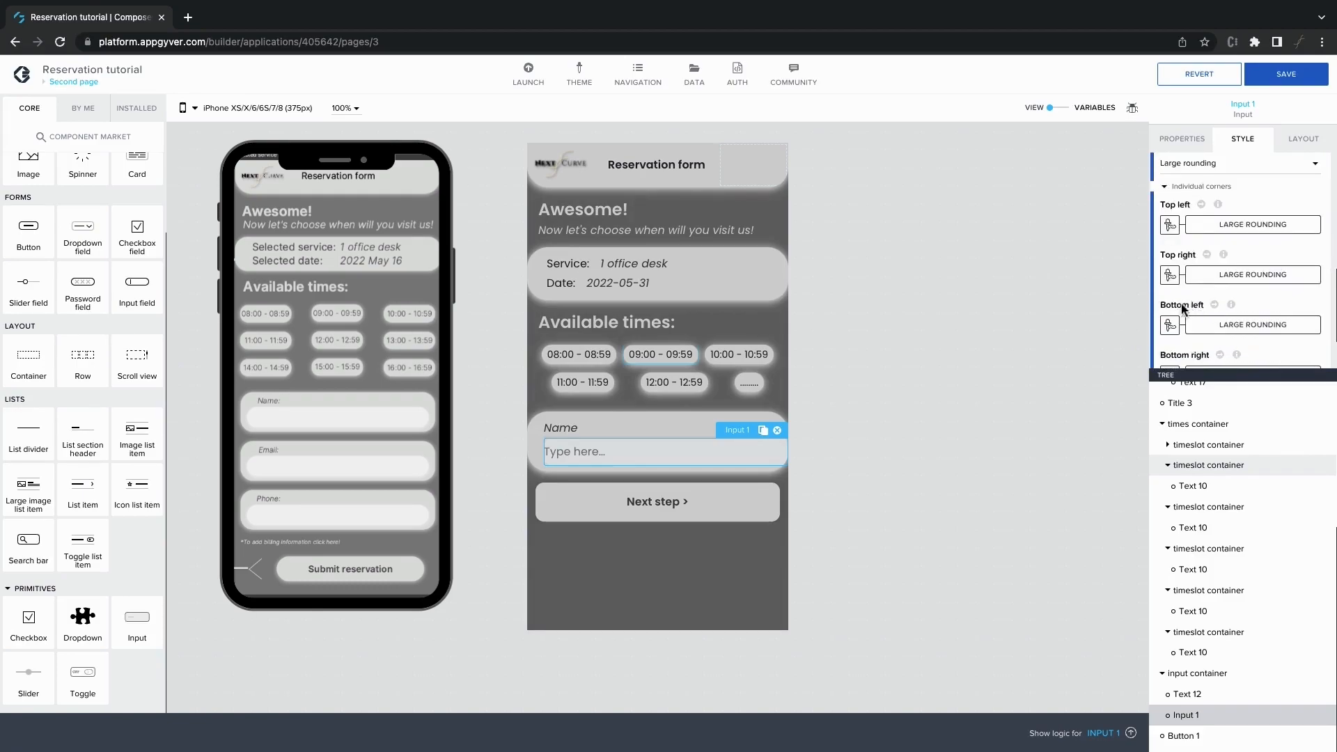
pyautogui.click(1171, 225)
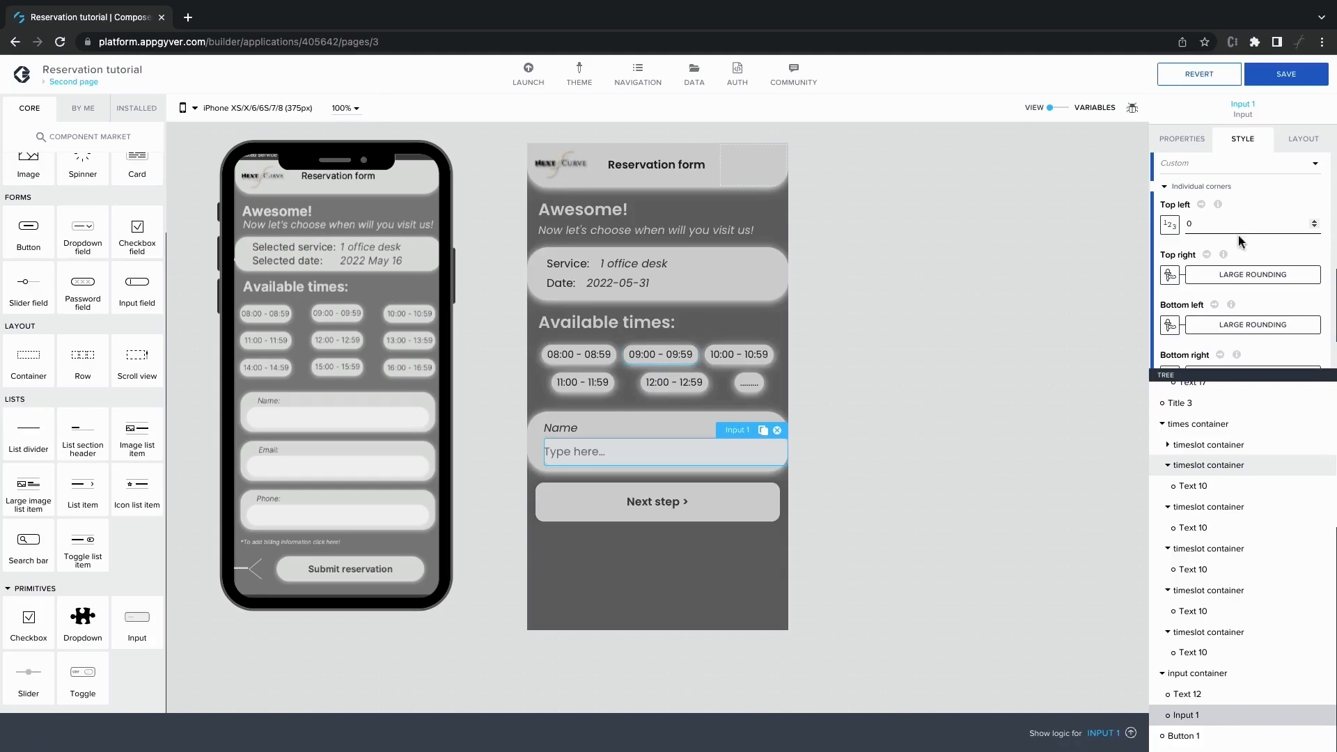
pyautogui.write('30')
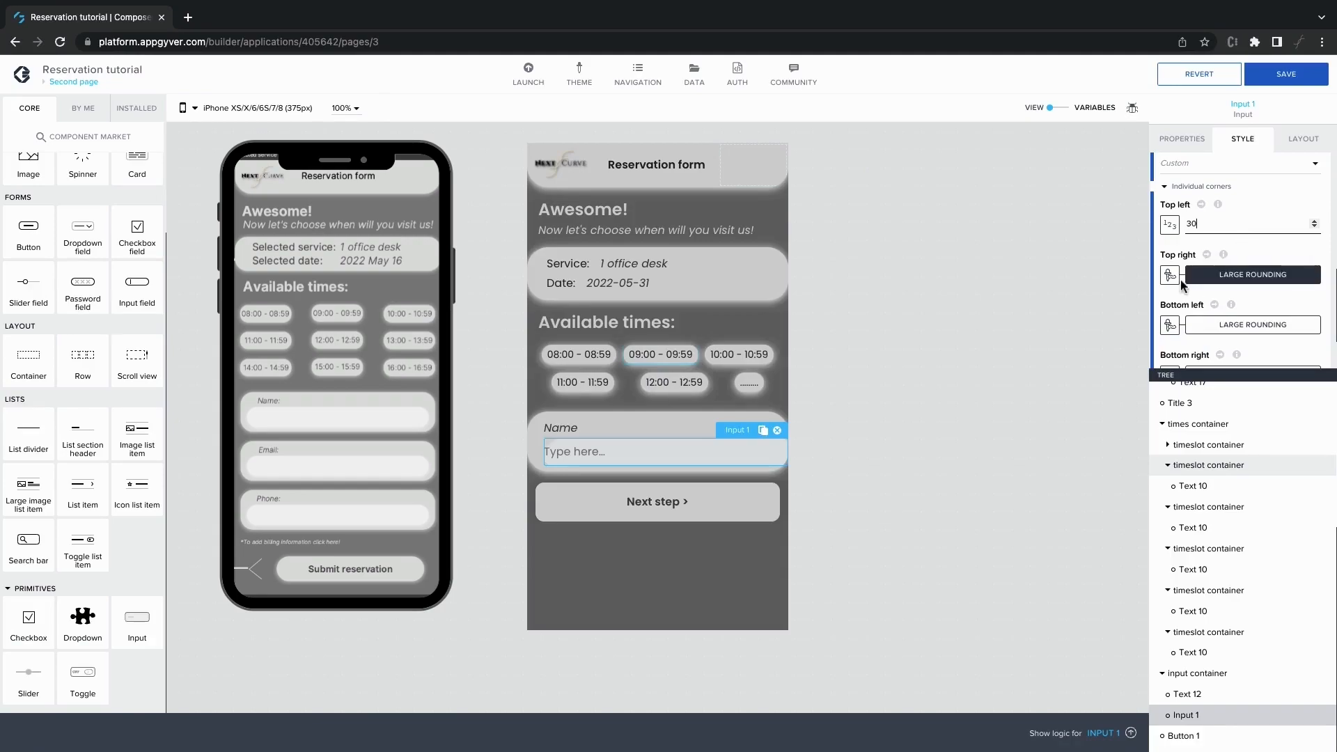
pyautogui.click(1175, 279)
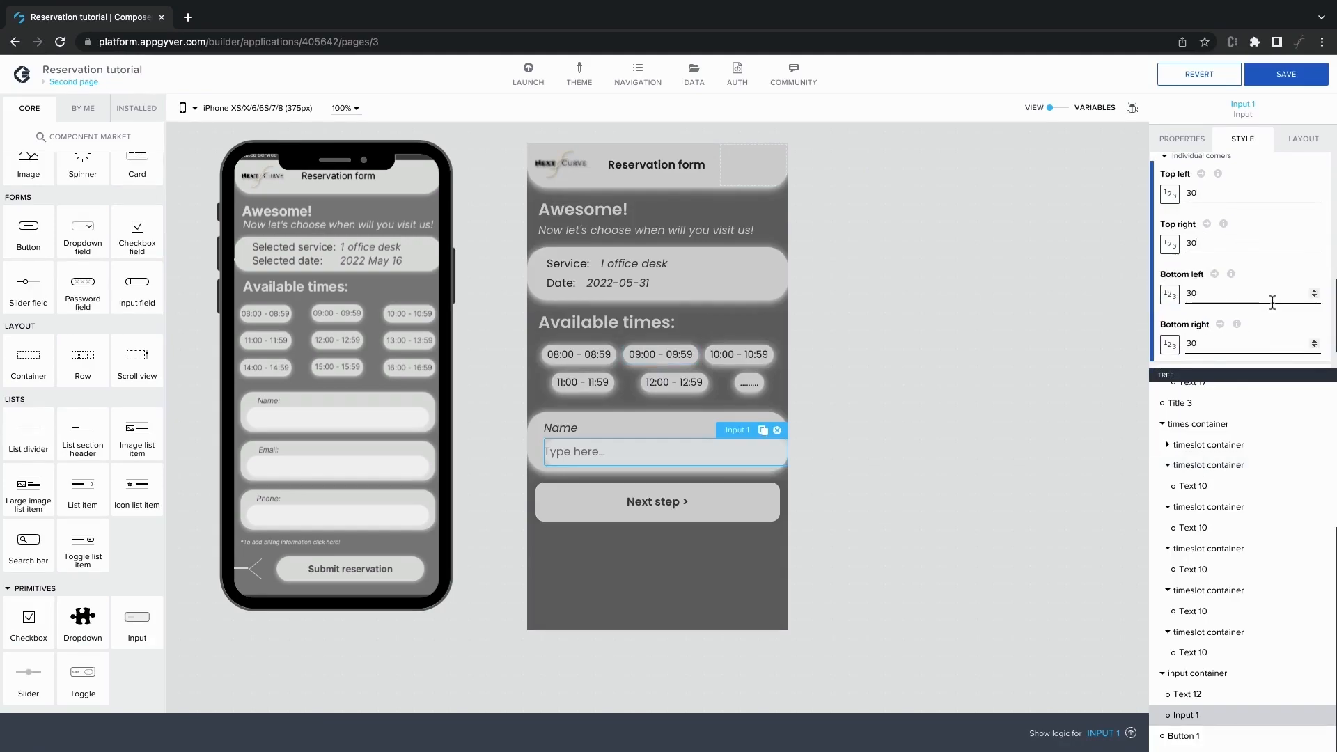
# Step: Set the left padding of the input field below "Name" to M (12px)
pyautogui.scroll(2, 1270, 296)
pyautogui.scroll(5, 1270, 294)
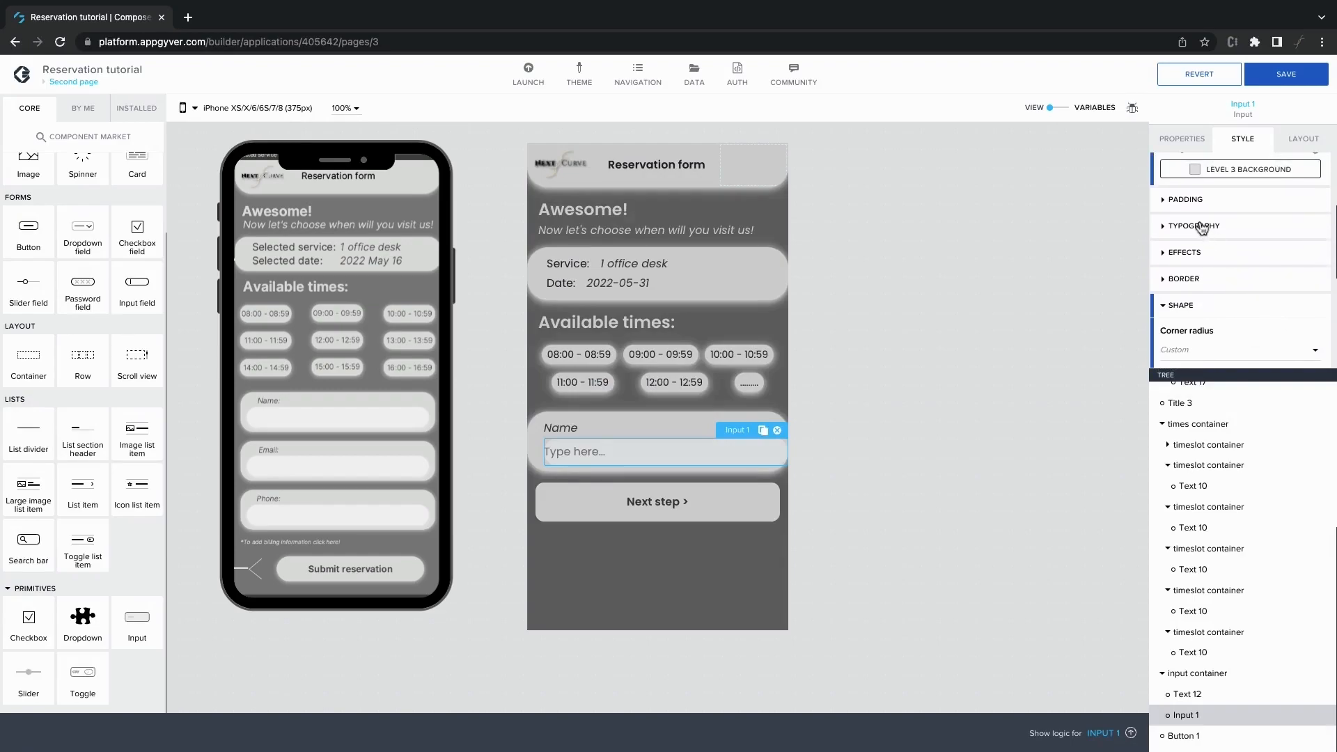
pyautogui.click(1183, 200)
pyautogui.click(1190, 251)
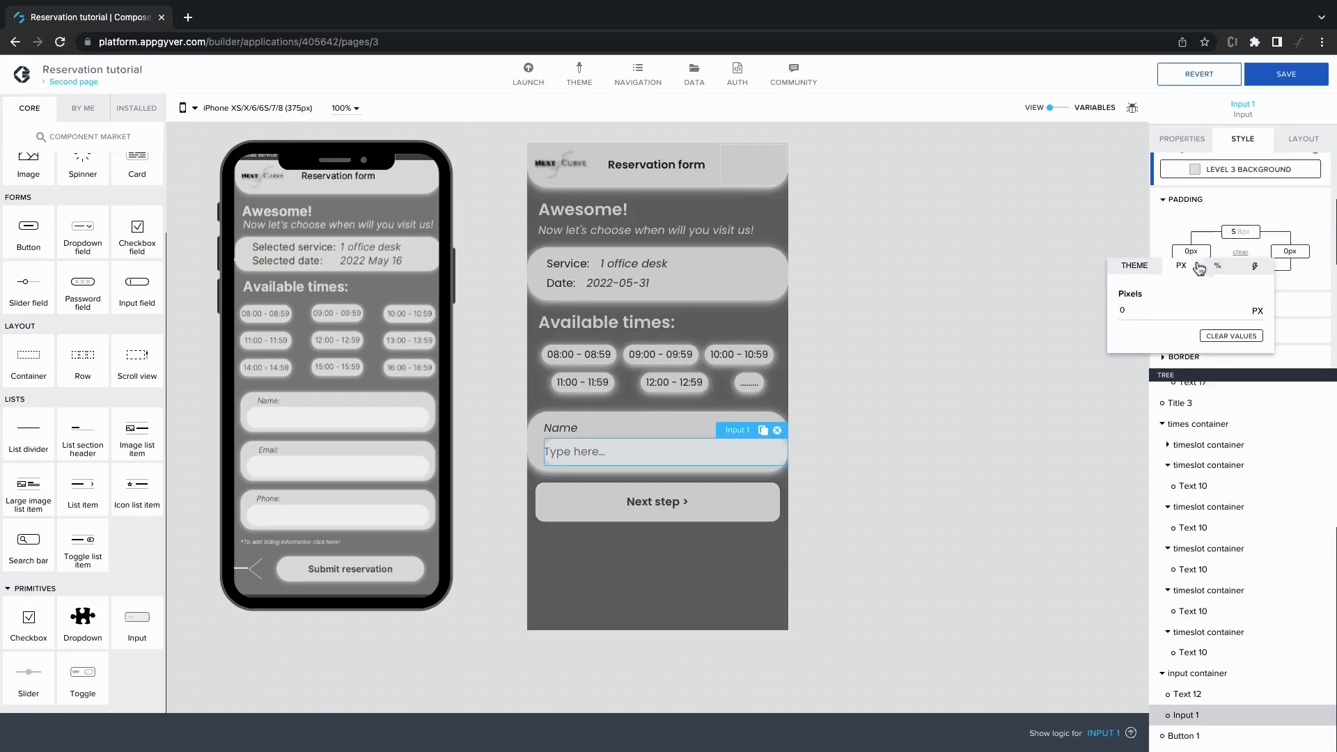
pyautogui.click(1150, 272)
pyautogui.click(1209, 359)
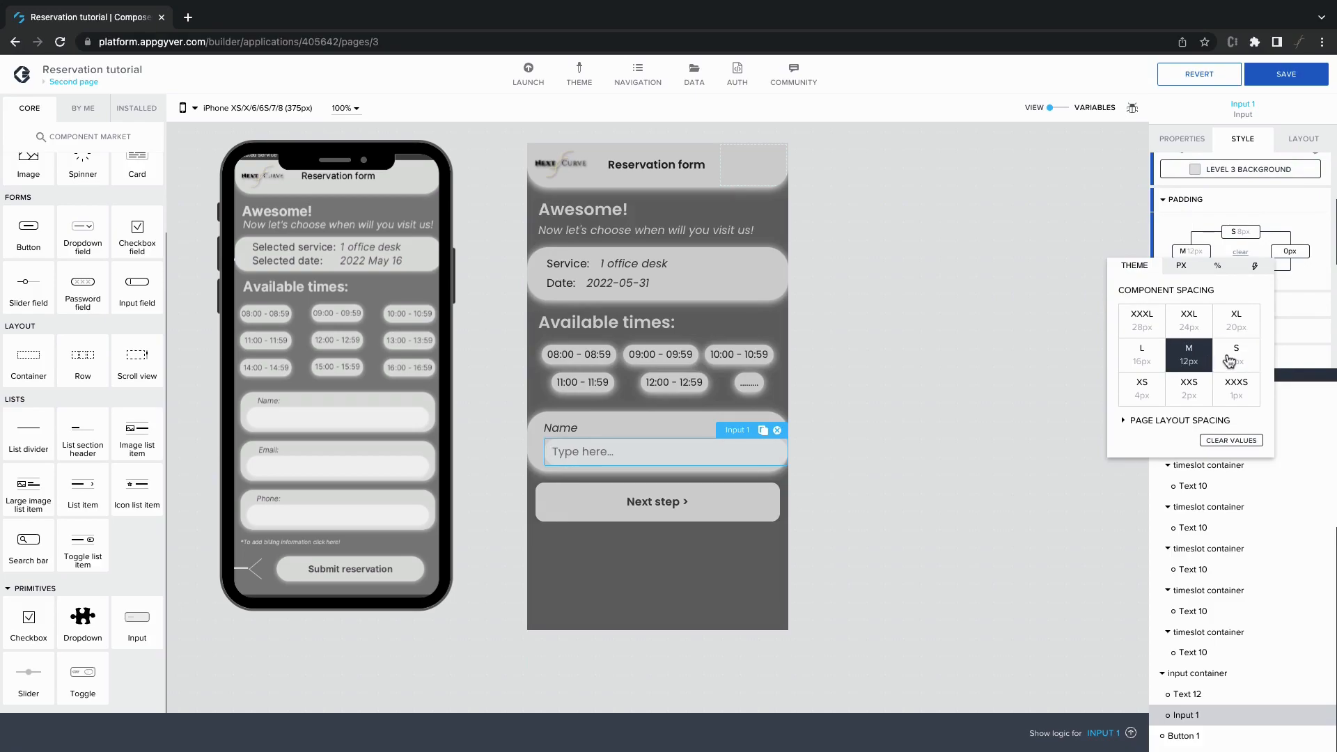
pyautogui.click(1072, 366)
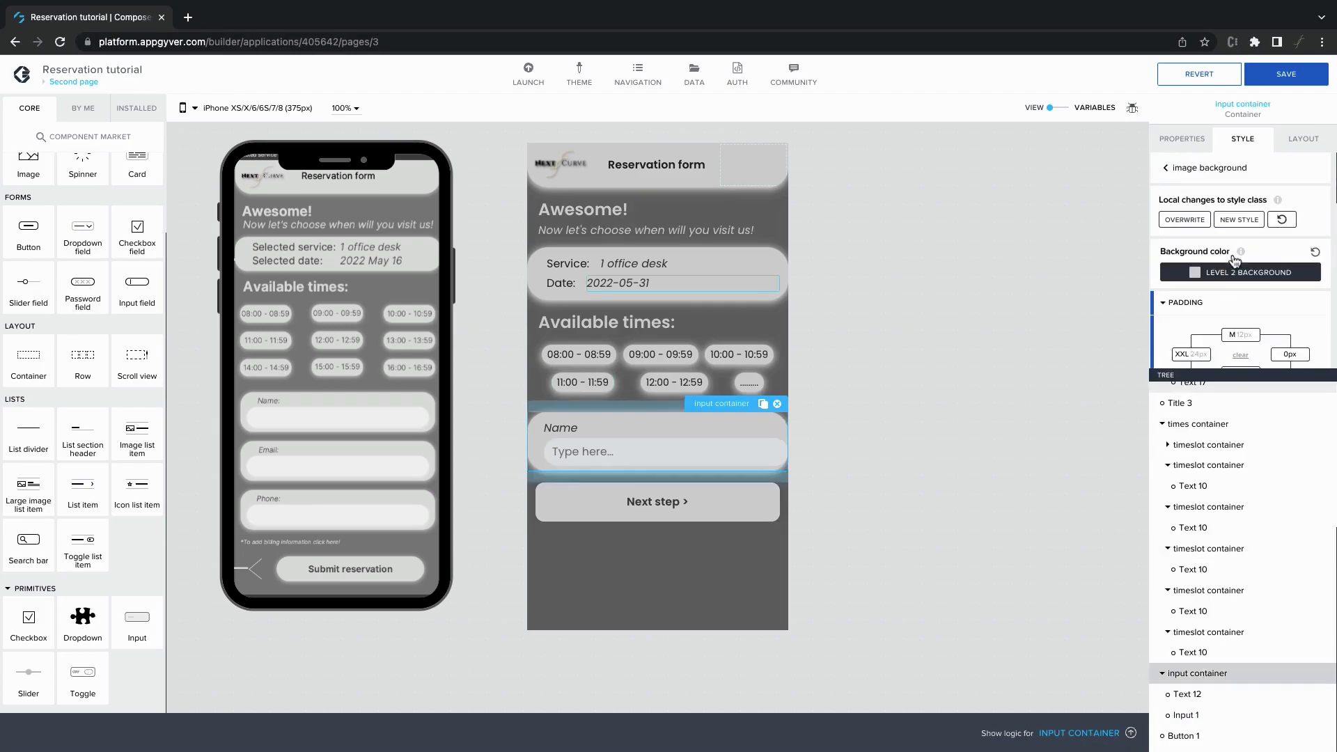
# Step: Set the left and right padding of the input container to L (16px)
pyautogui.scroll(-1, 1235, 316)
pyautogui.click(1203, 308)
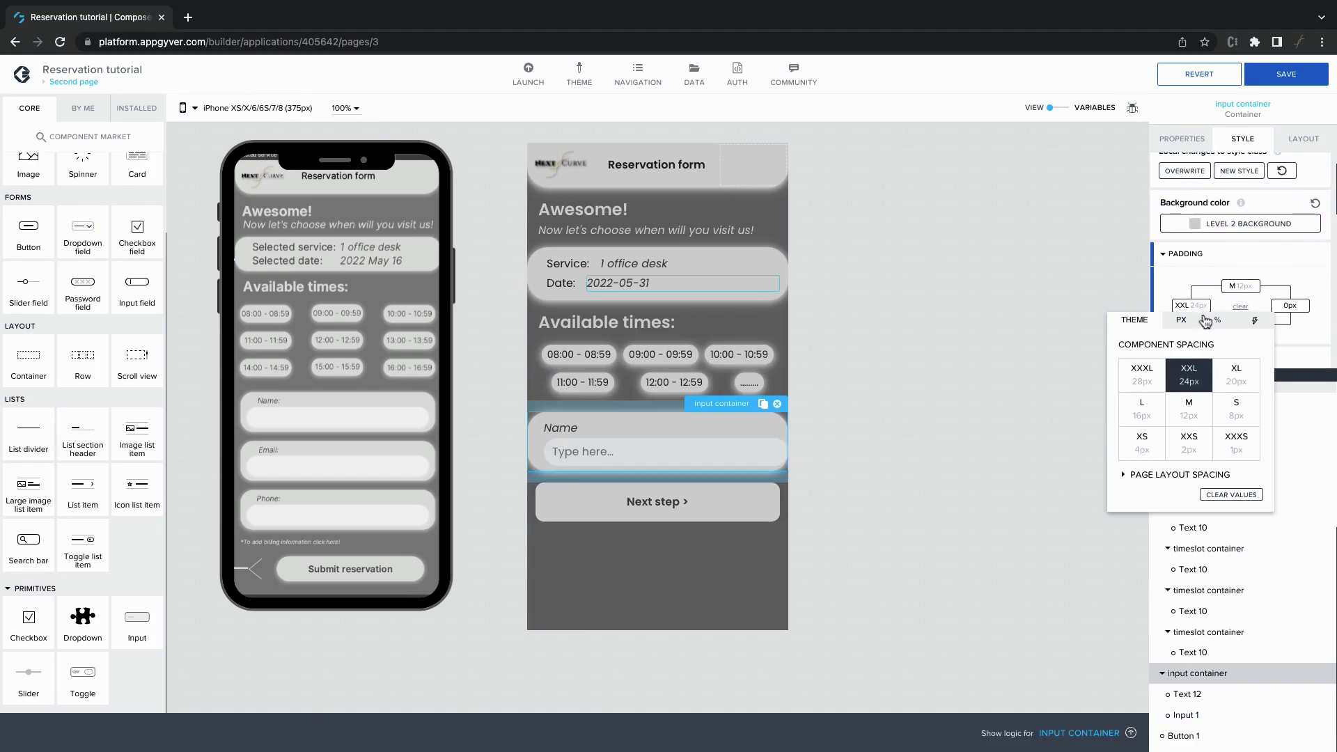
pyautogui.click(1159, 420)
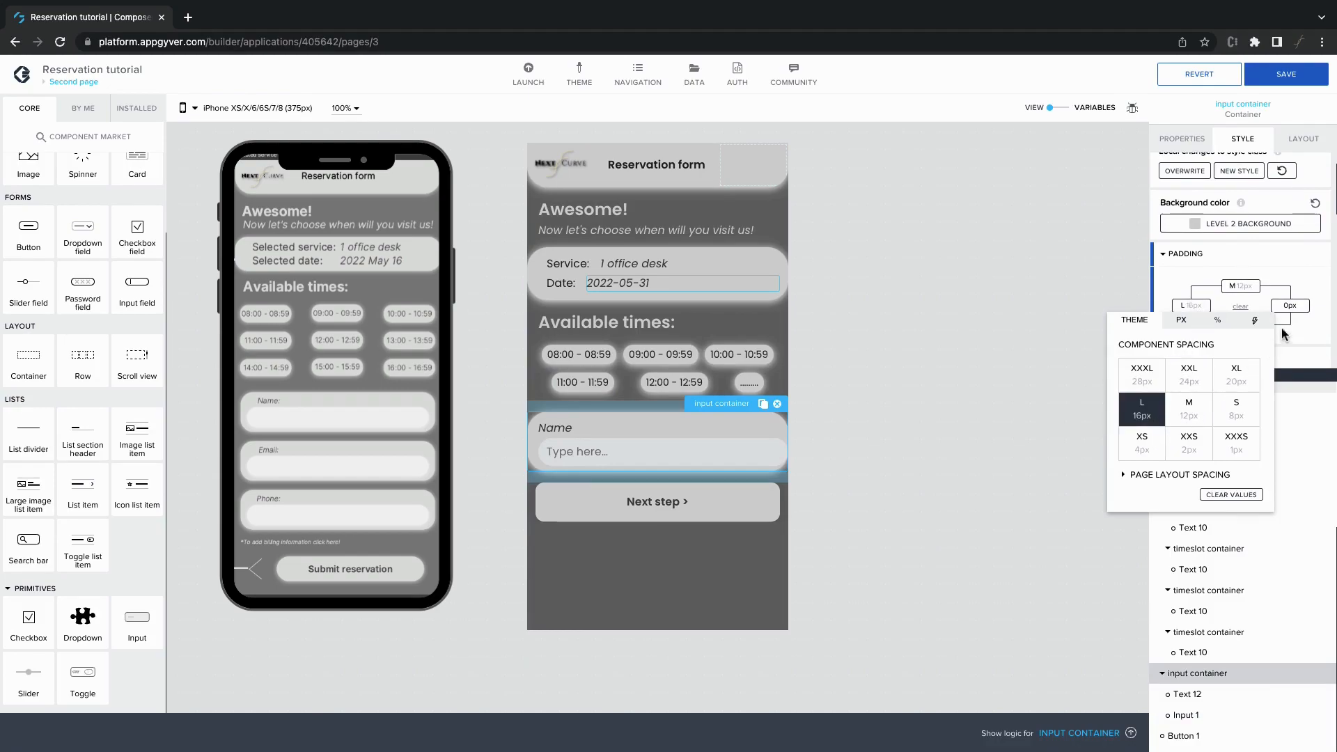
pyautogui.click(1290, 305)
pyautogui.click(1210, 326)
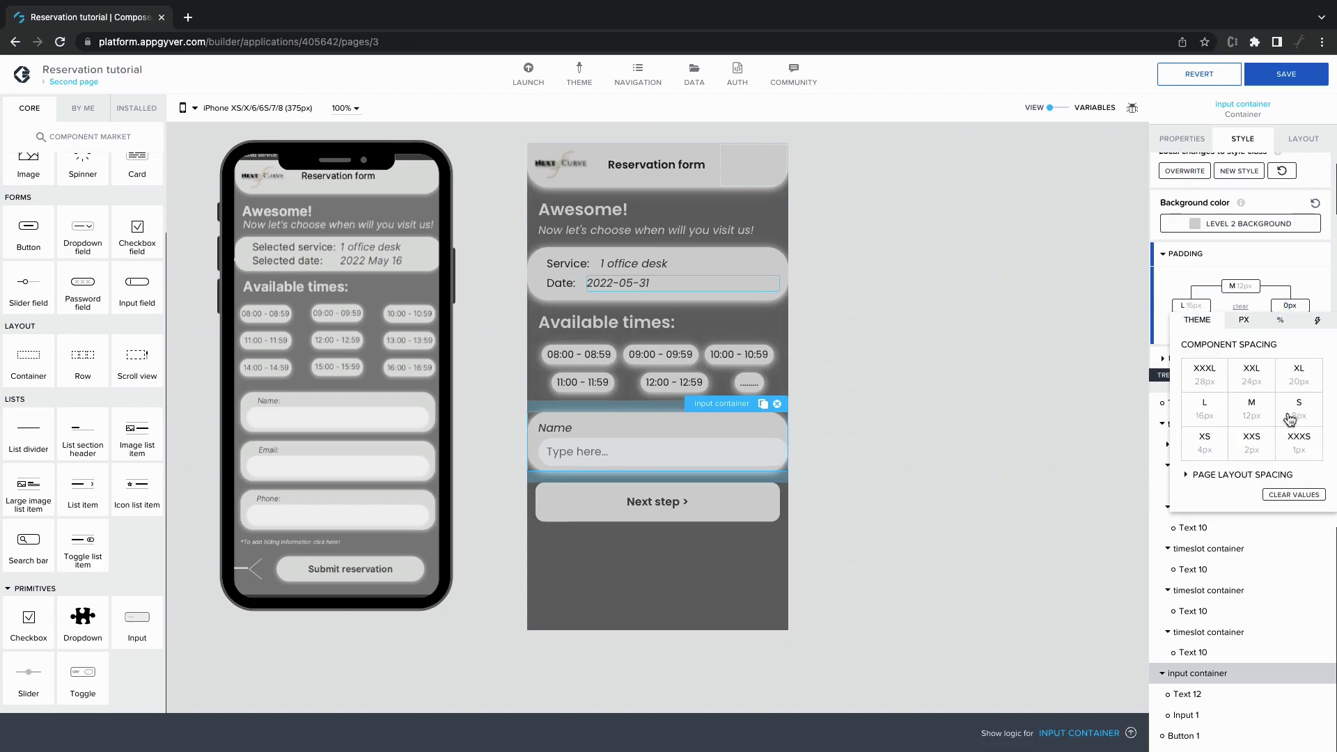
pyautogui.click(1219, 415)
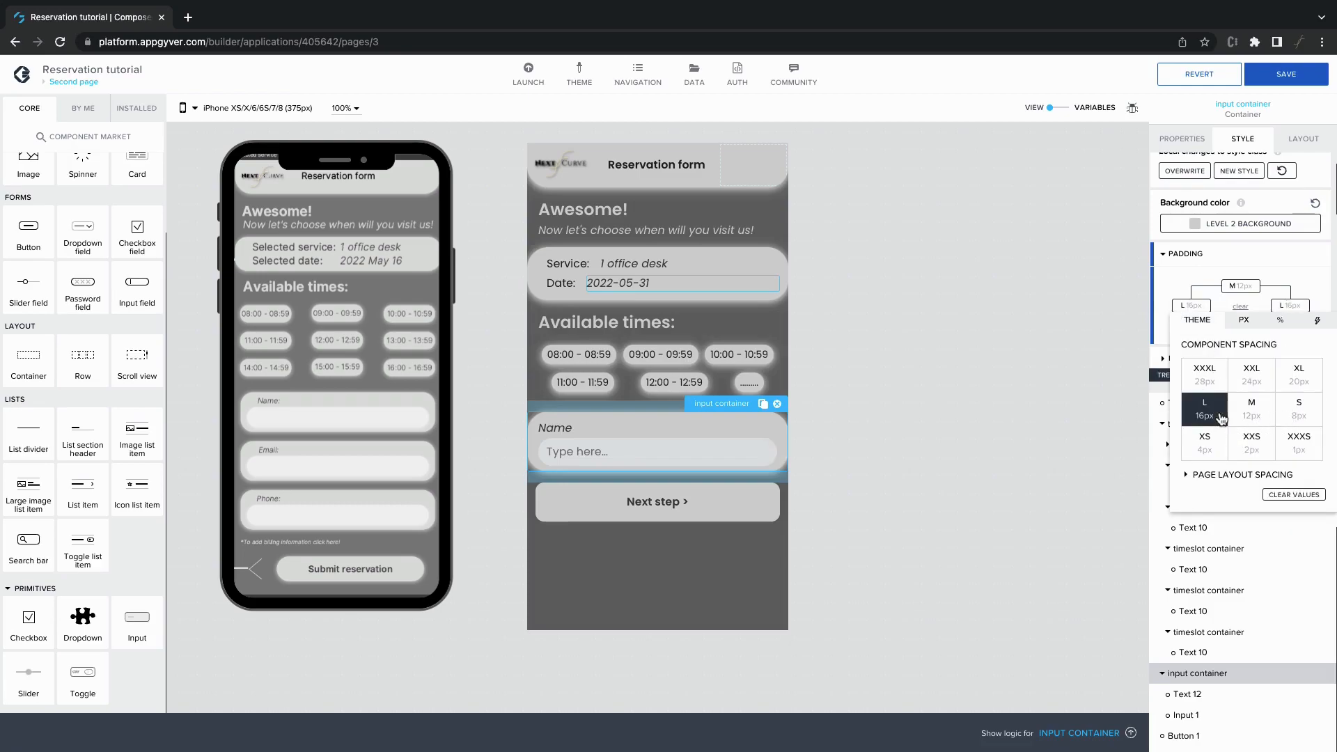
pyautogui.click(1087, 441)
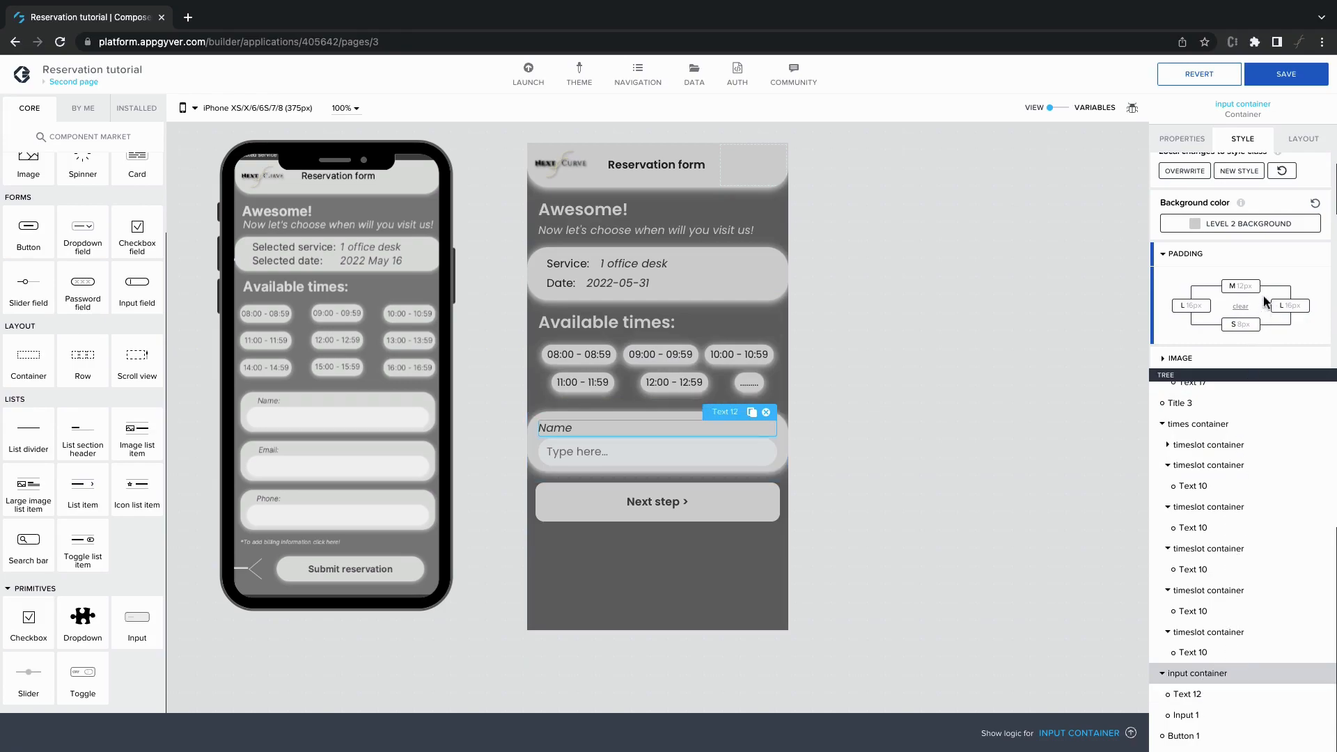
# Step: Add horizontal spacing to the "Name" text with a left spacing of L (16px)
pyautogui.click(1302, 143)
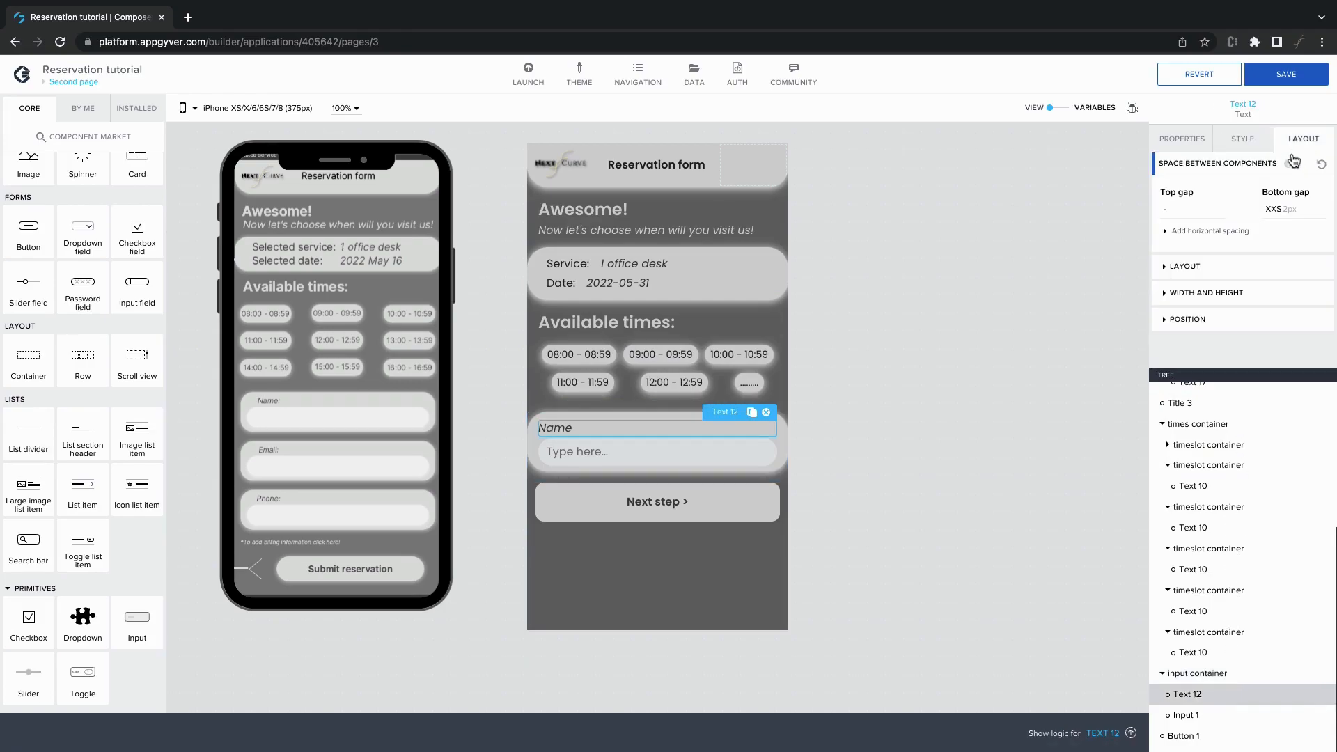
pyautogui.click(1192, 234)
pyautogui.click(1194, 274)
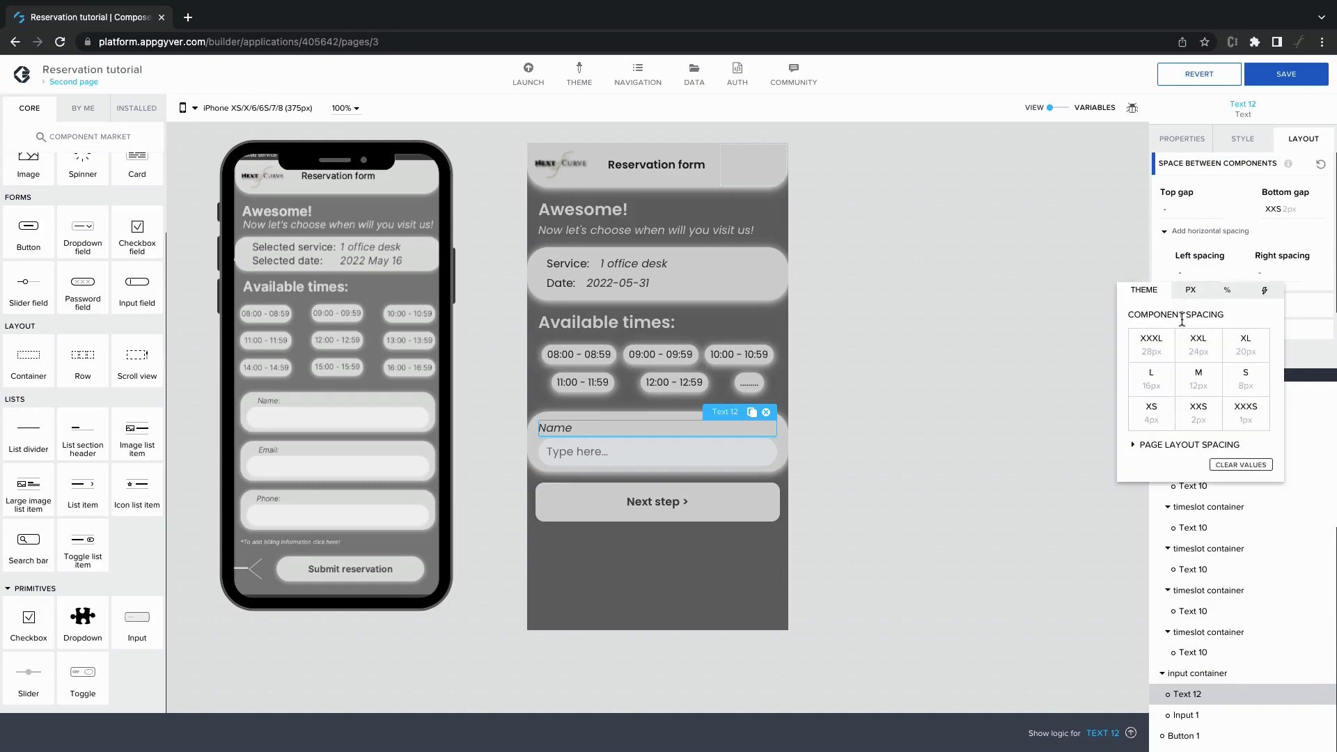
pyautogui.click(1198, 385)
pyautogui.click(1167, 387)
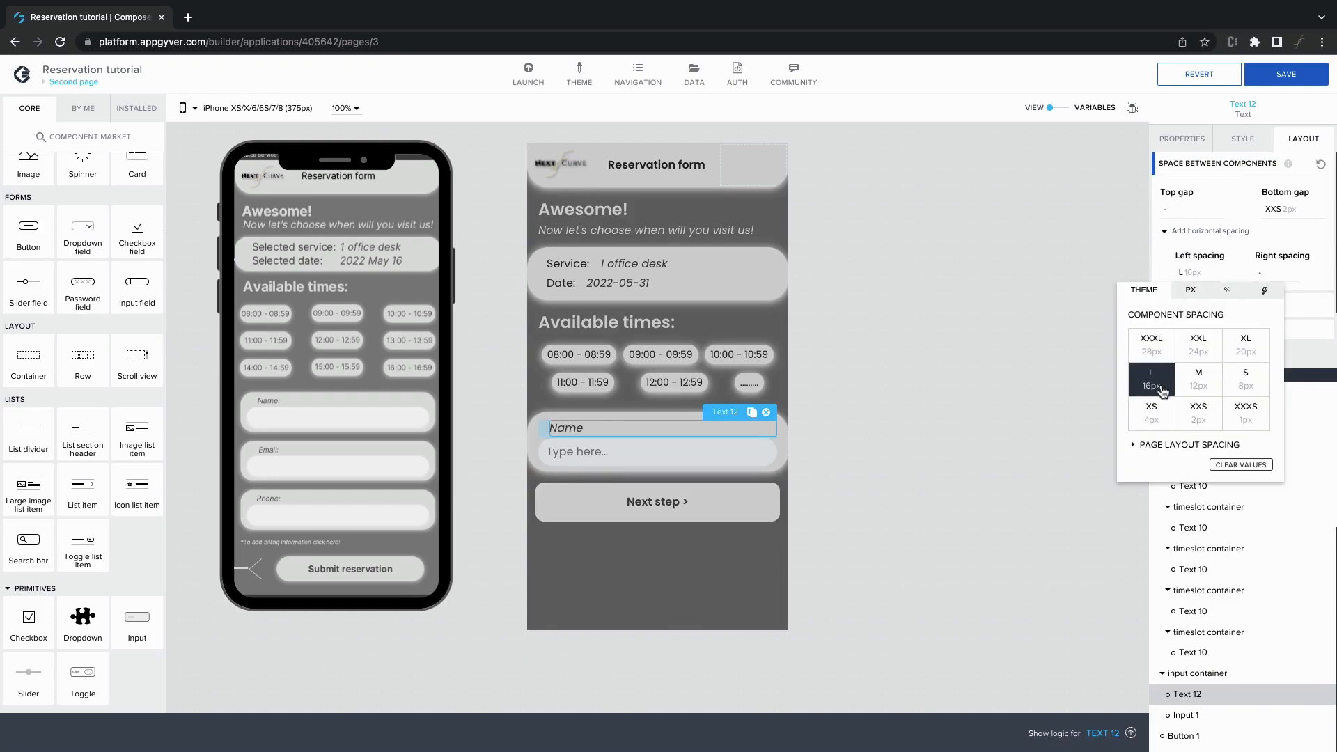
pyautogui.click(1082, 378)
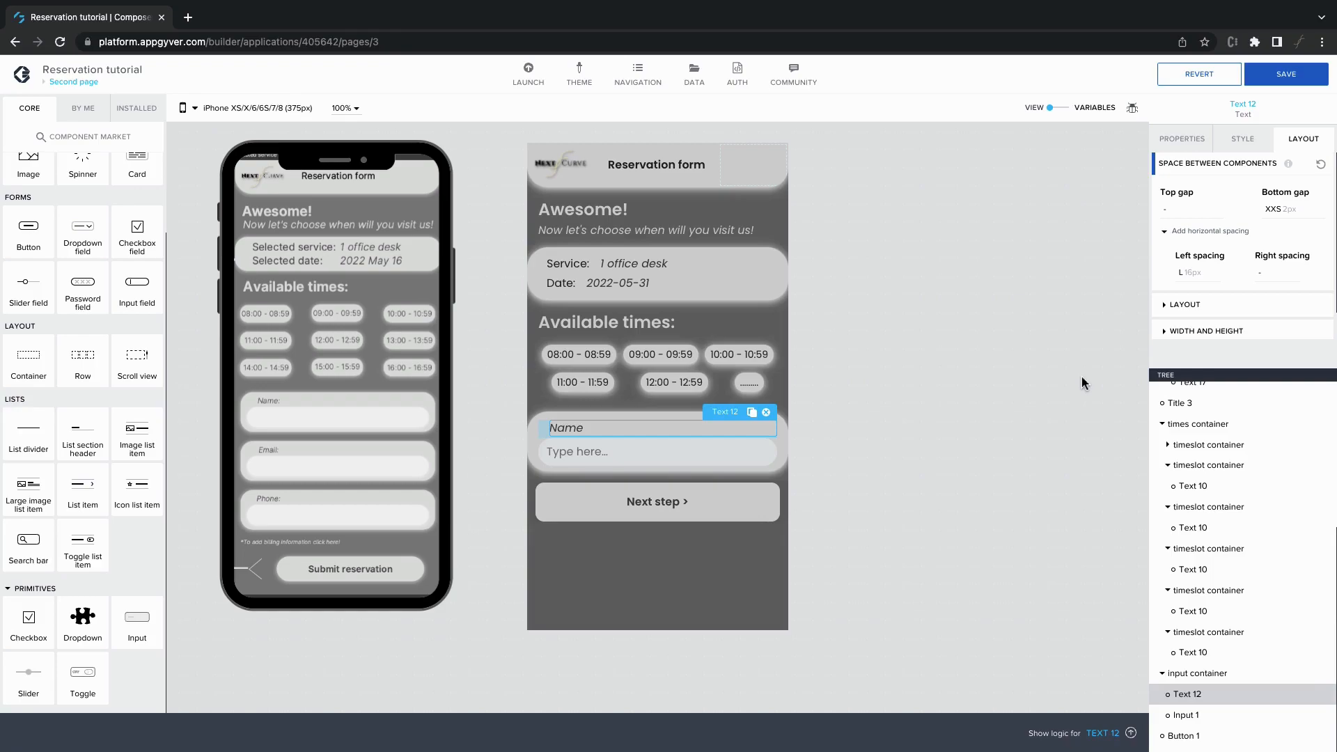
# Step: Set the left and right spacing of the input container to M (12px)
pyautogui.click(785, 443)
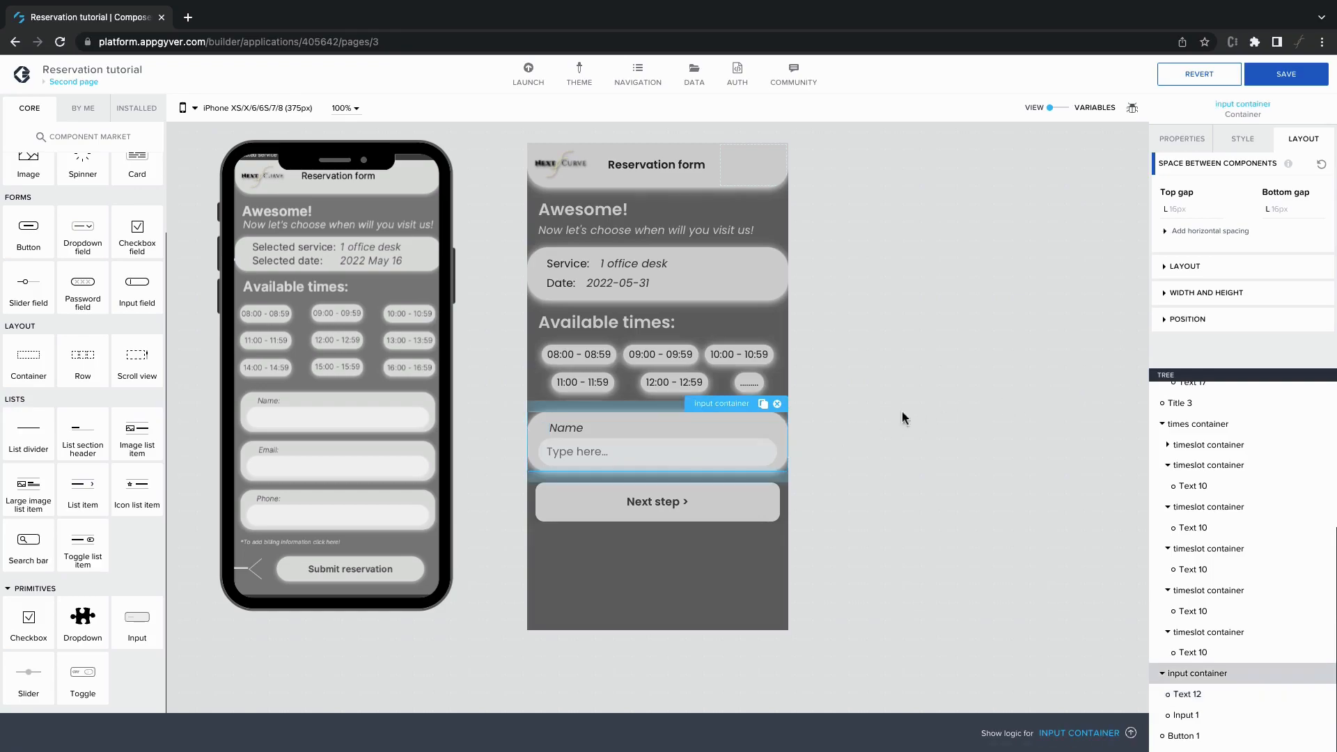
pyautogui.click(1215, 230)
pyautogui.click(1196, 277)
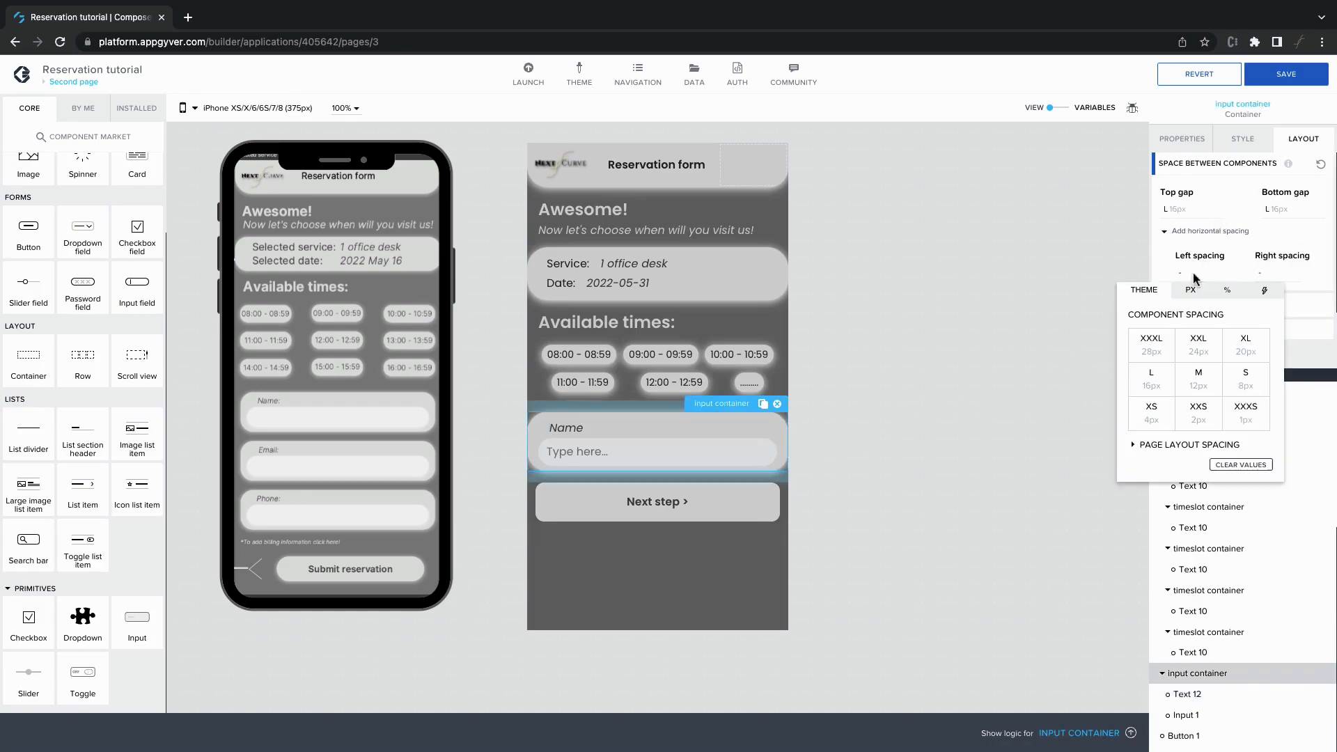
pyautogui.click(1198, 376)
pyautogui.click(1299, 277)
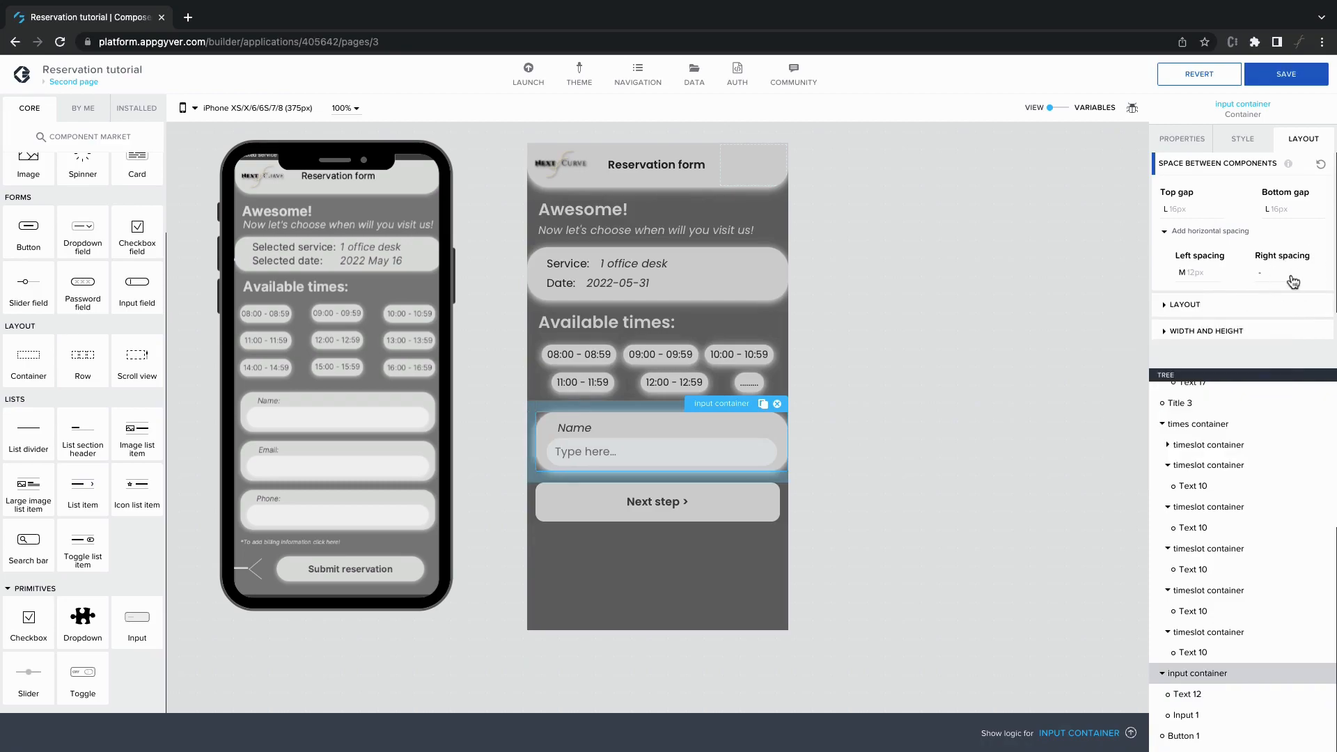
pyautogui.click(1251, 380)
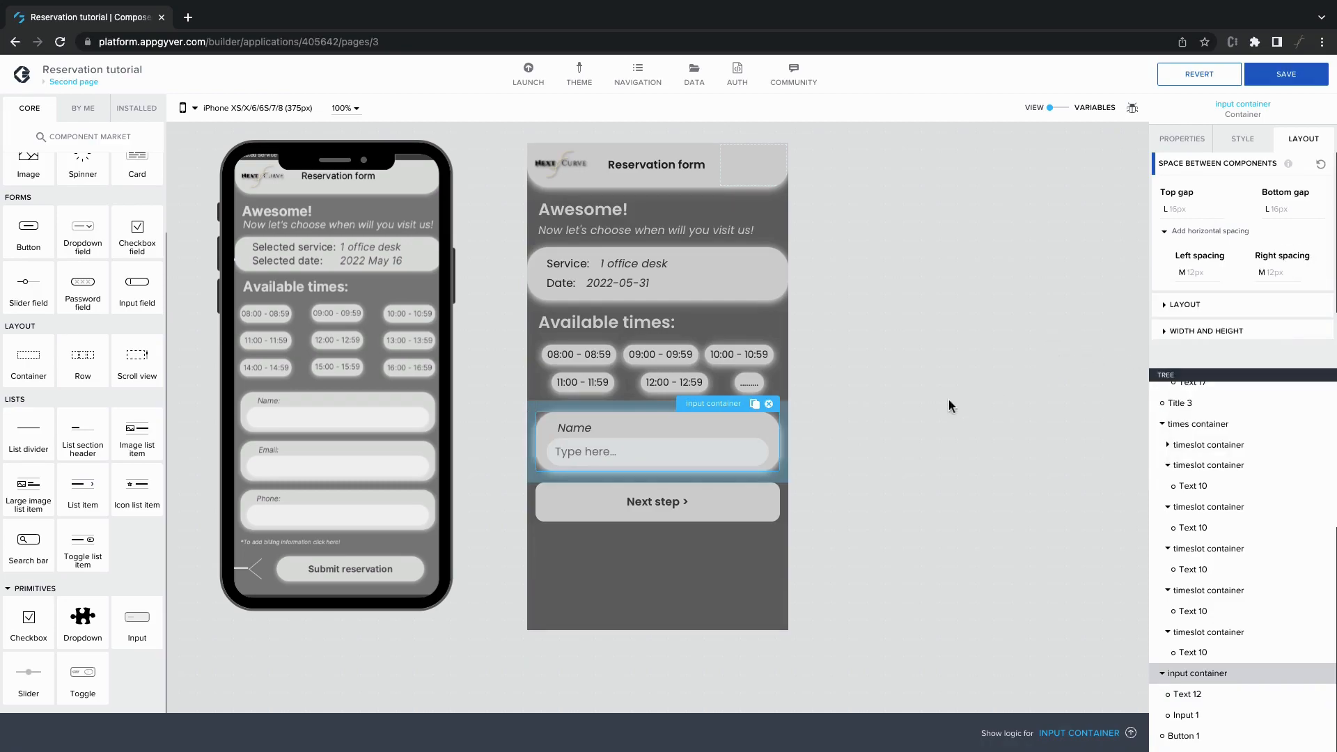
# Step: Duplicate the Name input container twice and change the label in the middle container to "Email"
pyautogui.click(756, 410)
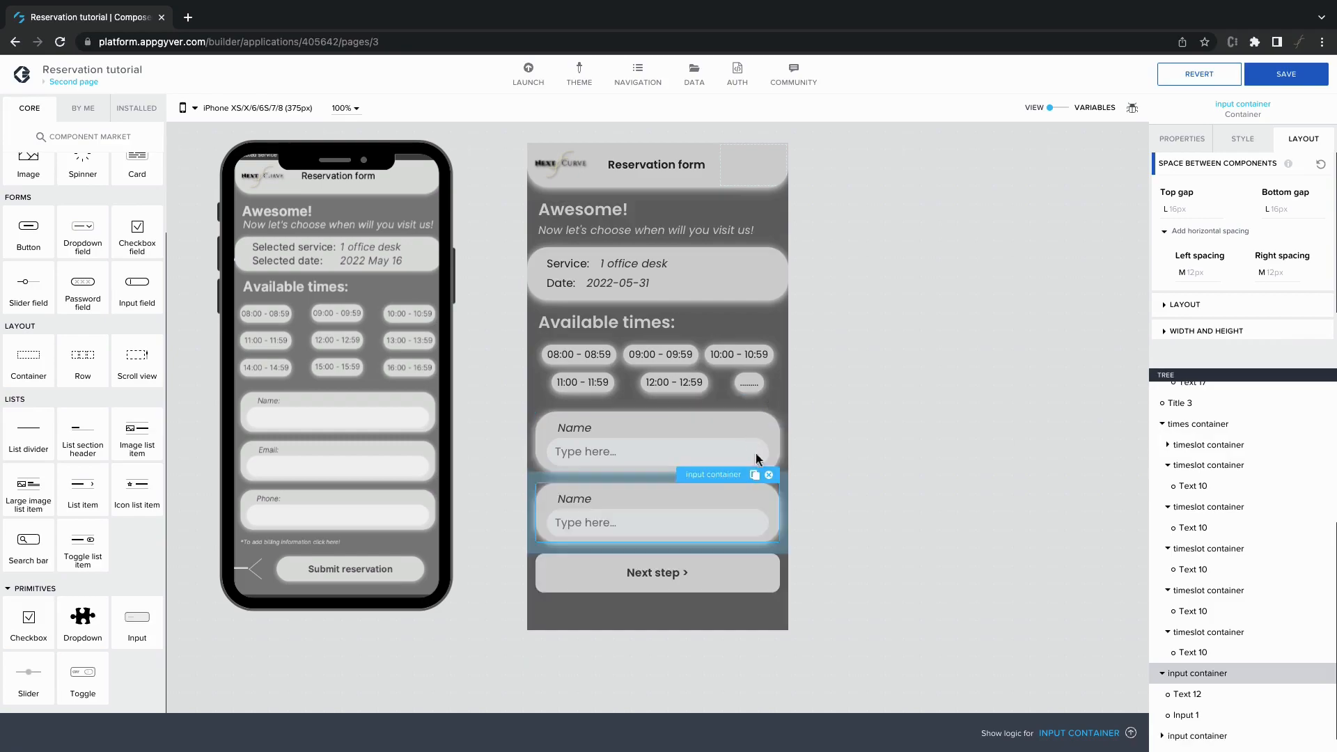
pyautogui.click(755, 476)
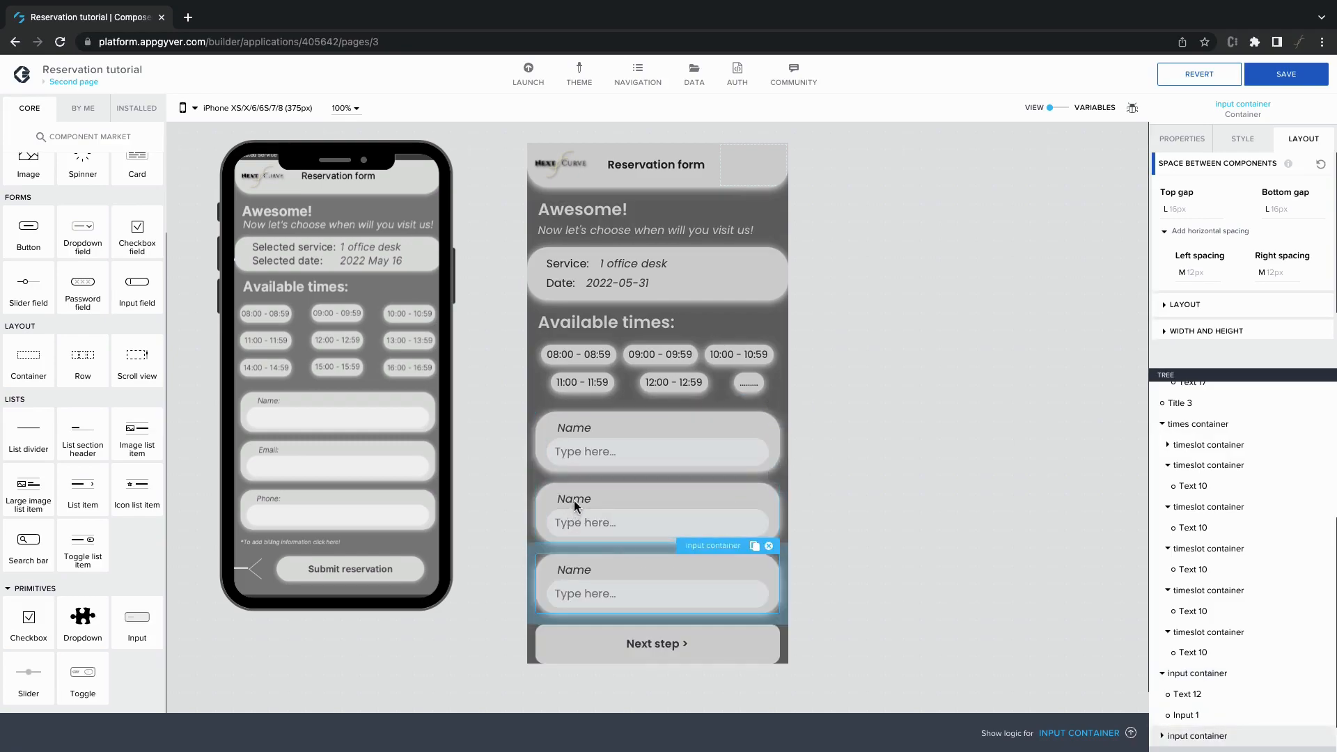
pyautogui.click(574, 499)
pyautogui.click(1177, 140)
pyautogui.click(1194, 188)
pyautogui.write('Email')
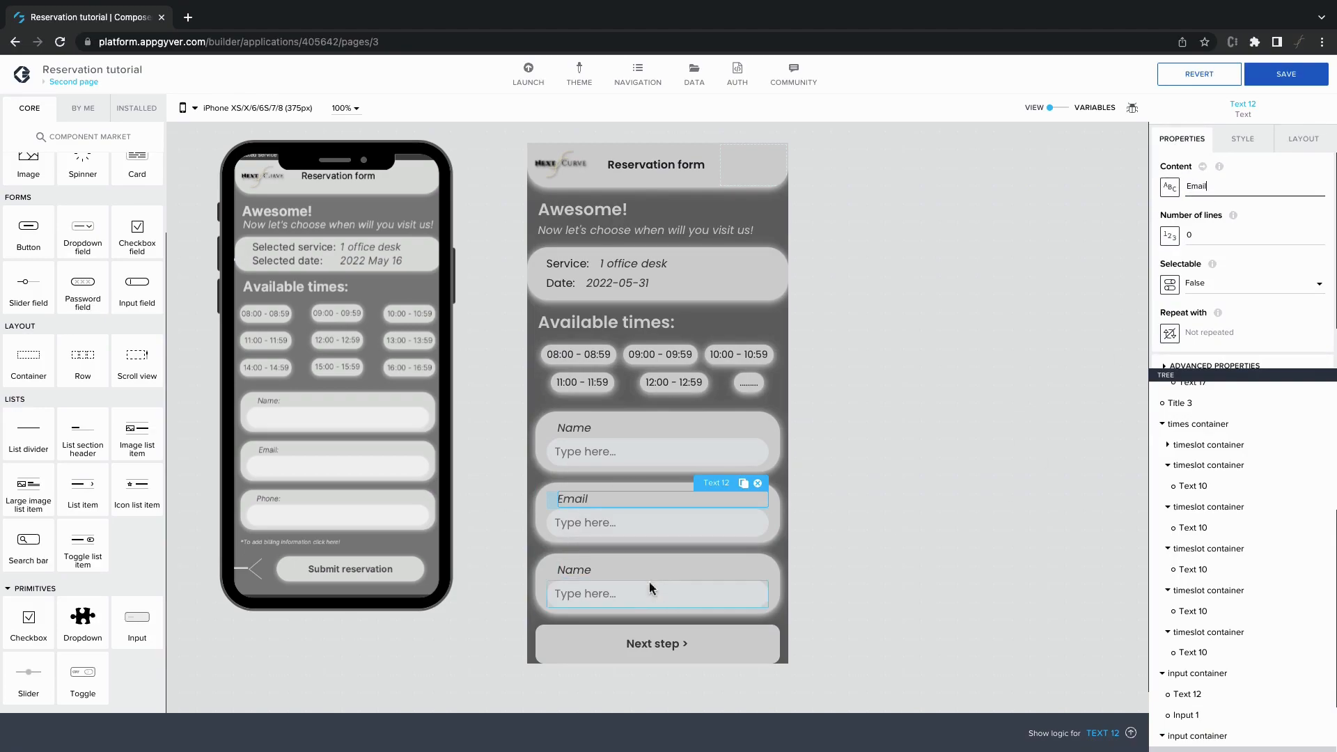
# Step: Change the label text in the third input container to "Phone"
pyautogui.click(668, 570)
pyautogui.click(1206, 192)
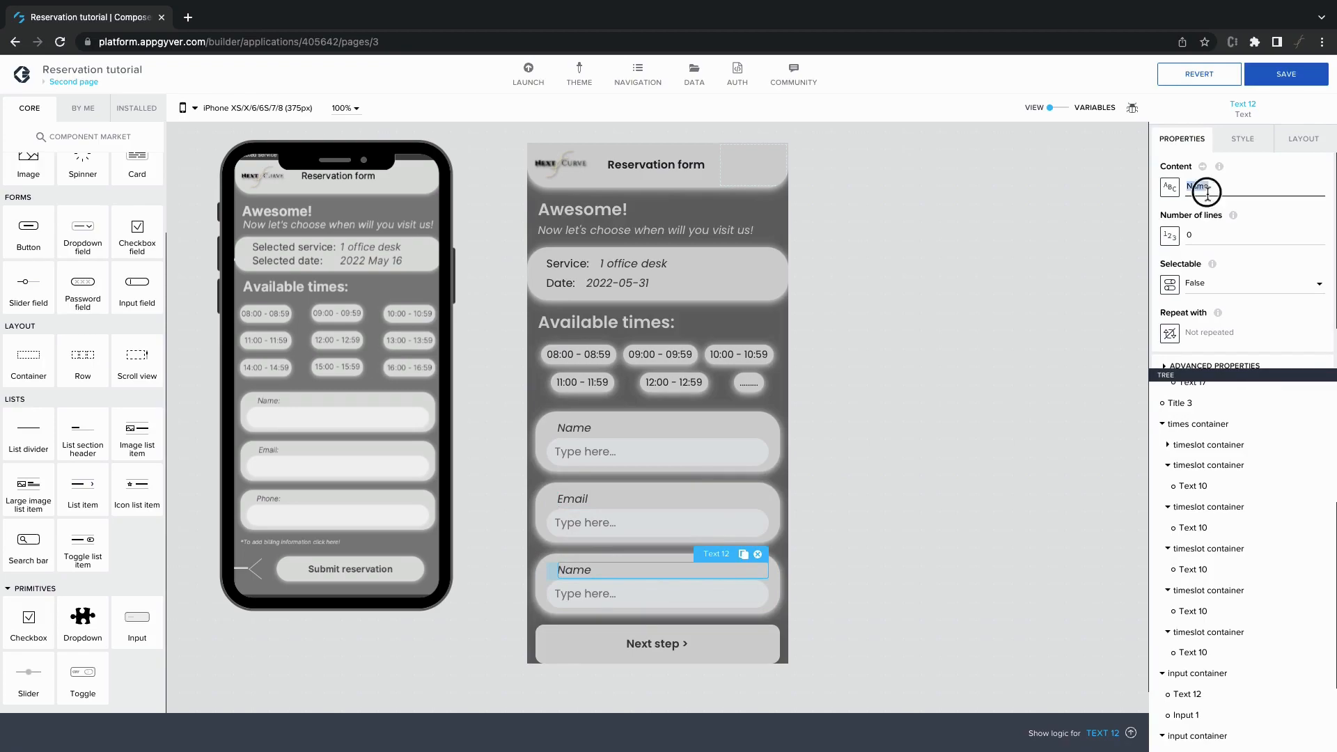
pyautogui.write('Phi')
pyautogui.write('ne')
pyautogui.click(1042, 383)
# Step: Collapse the times container, the selected services and date container, and the three input containers in the component tree
pyautogui.scroll(-1, 1038, 386)
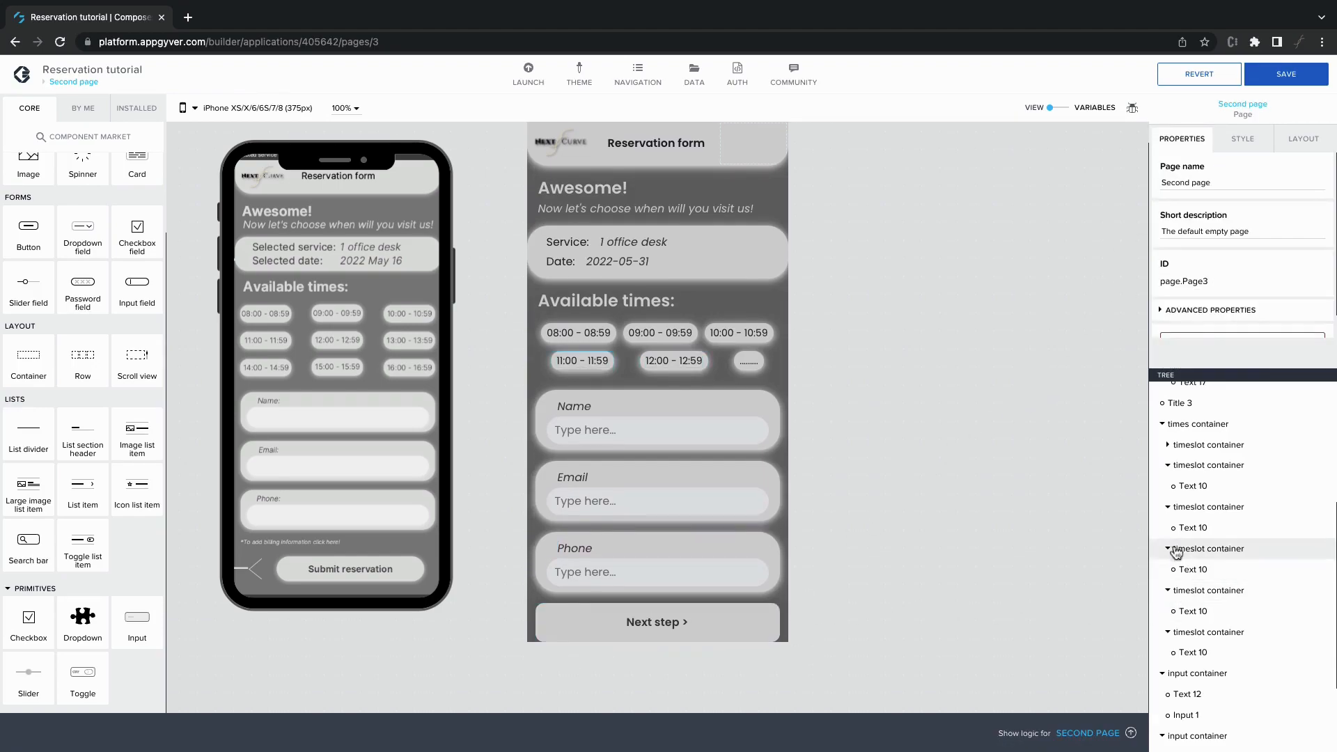
pyautogui.click(1162, 424)
pyautogui.click(1162, 550)
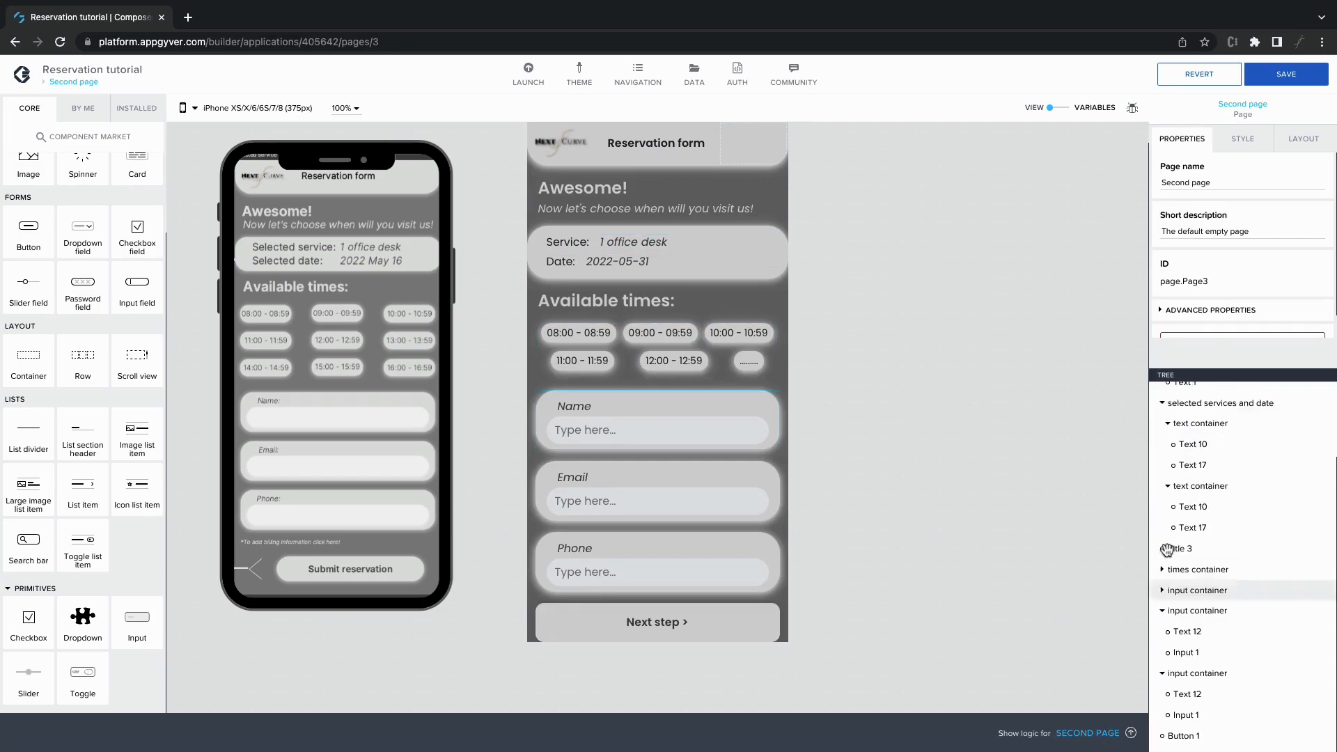
pyautogui.click(1161, 403)
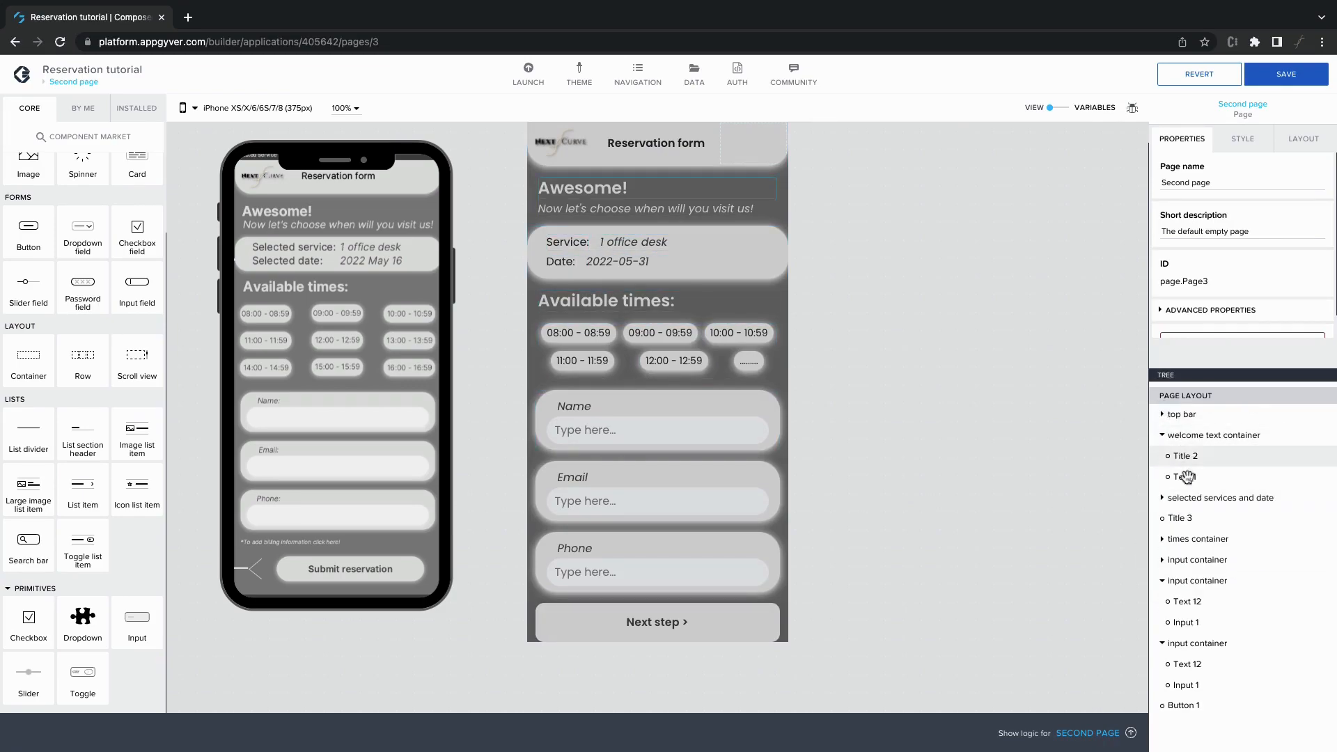
pyautogui.click(1162, 581)
pyautogui.click(1163, 602)
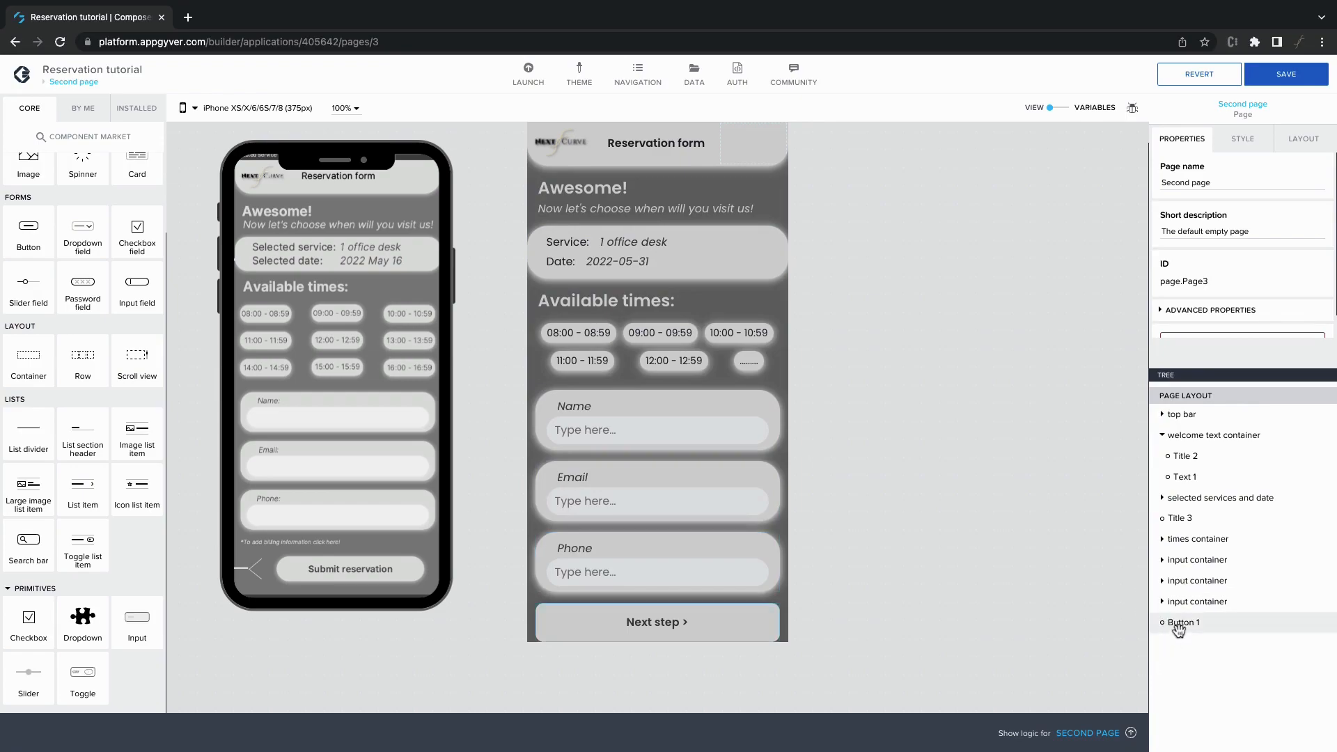
# Step: Wrap the "Next step >" button in a new container and nest a second container above the button inside it
pyautogui.moveTo(41, 362); pyautogui.dragTo(1190, 630)
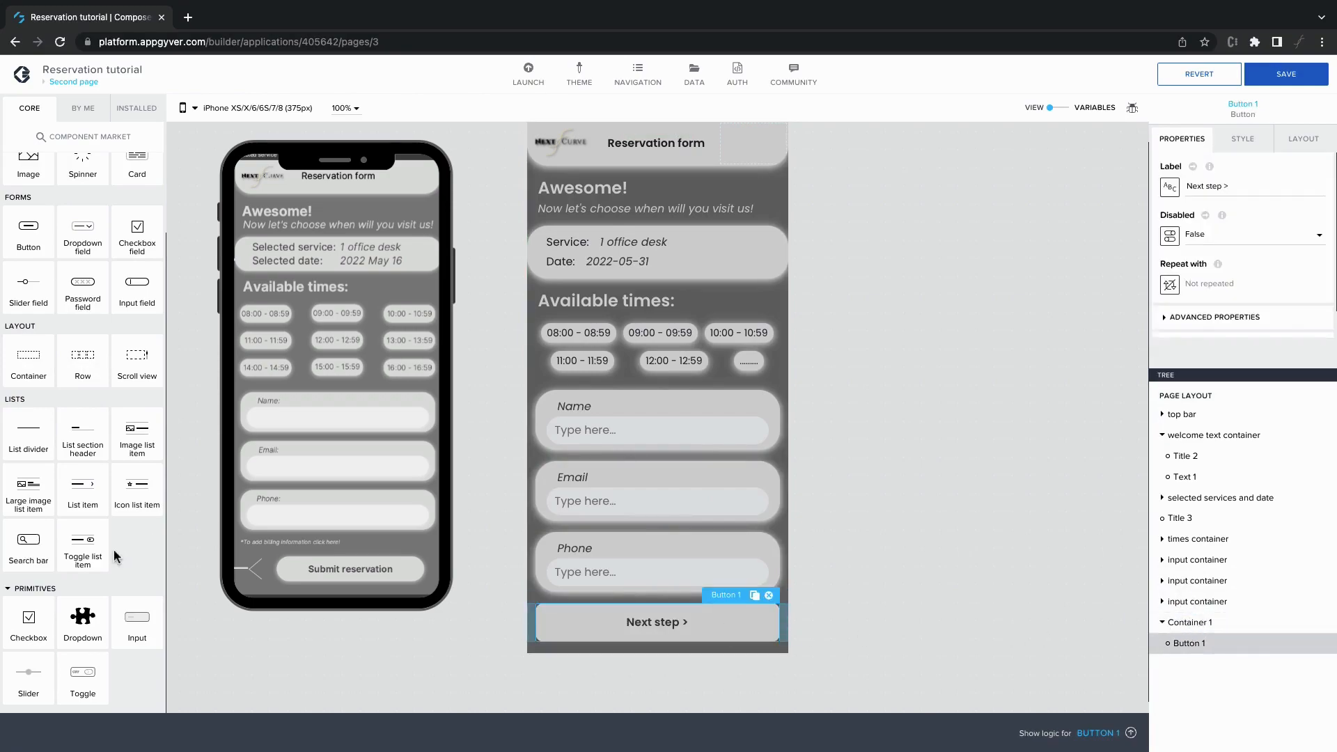
pyautogui.click(35, 367)
pyautogui.moveTo(35, 367); pyautogui.dragTo(1222, 639)
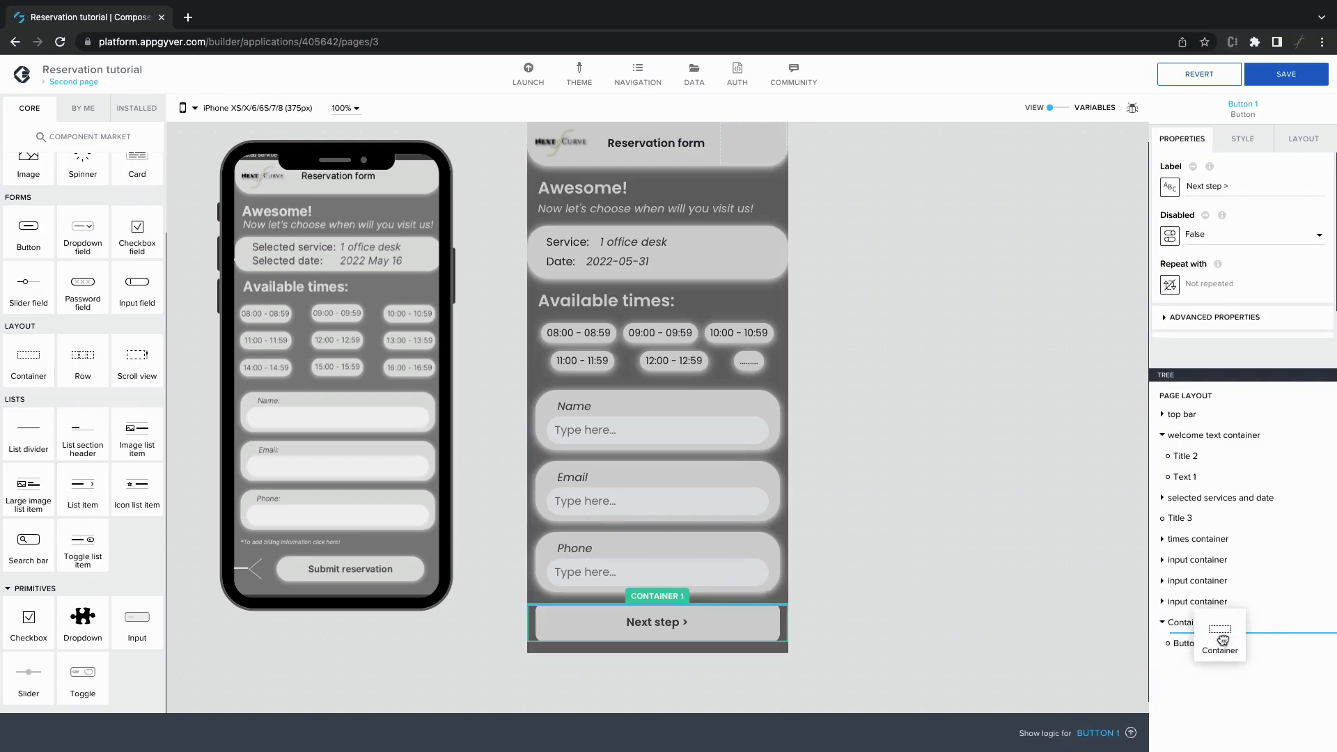
# Step: Add an icon inside the nested container above the "Next step >" button
pyautogui.scroll(2, 32, 163)
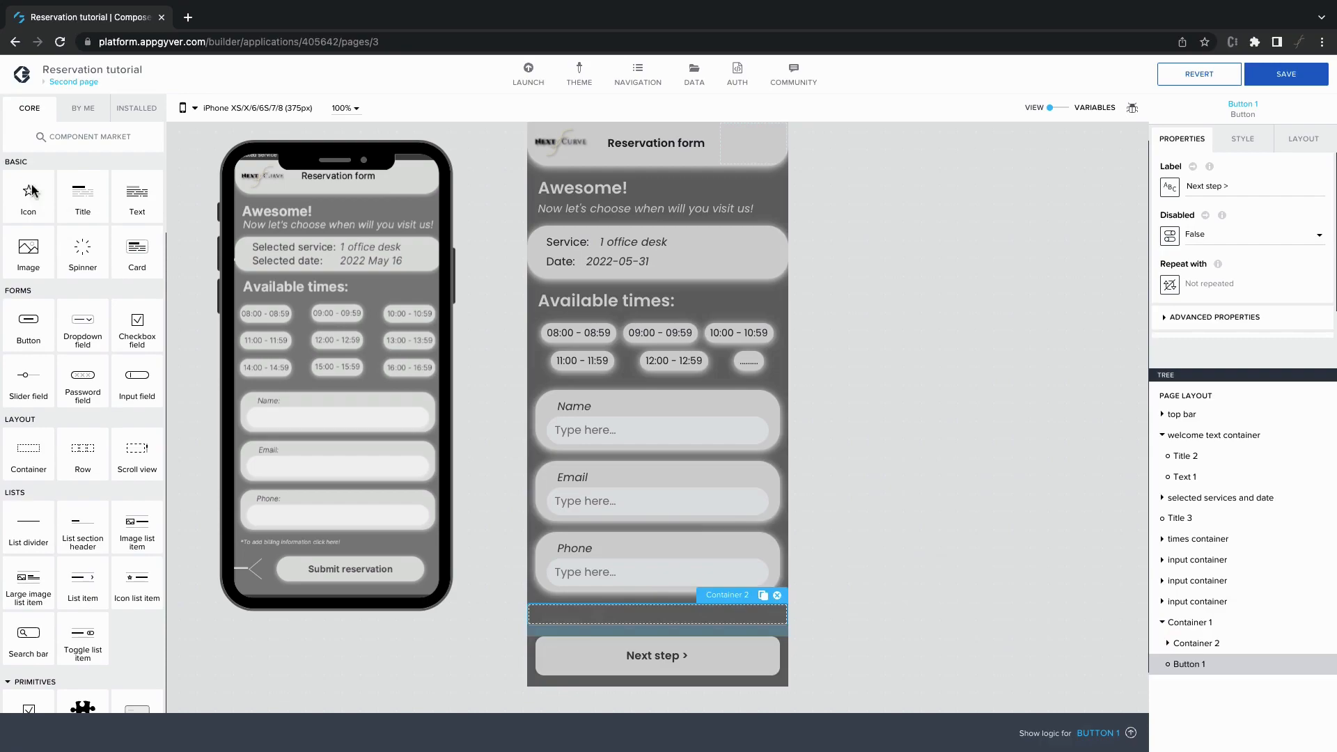
pyautogui.click(32, 192)
pyautogui.moveTo(32, 192); pyautogui.dragTo(1228, 646)
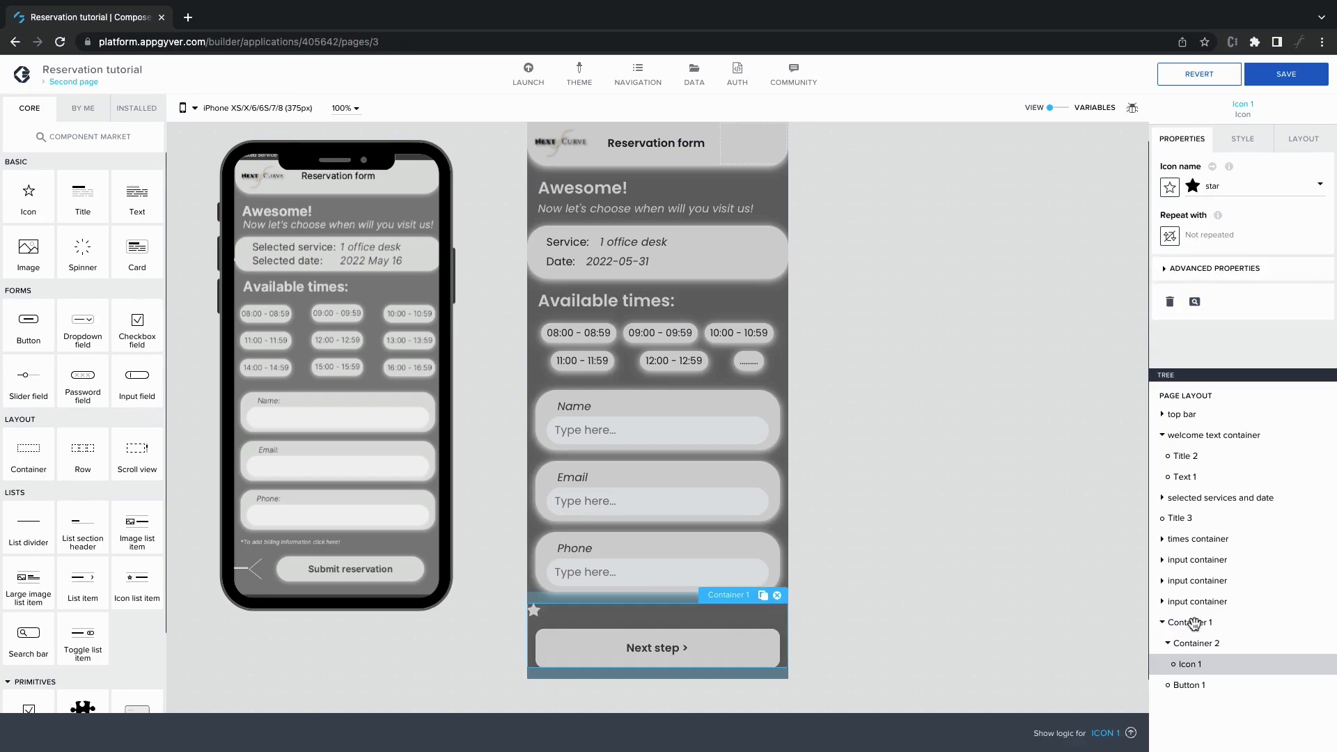
# Step: Rename the outer container around the back icon and "Next step >" button as "navigation container"
pyautogui.click(1194, 622)
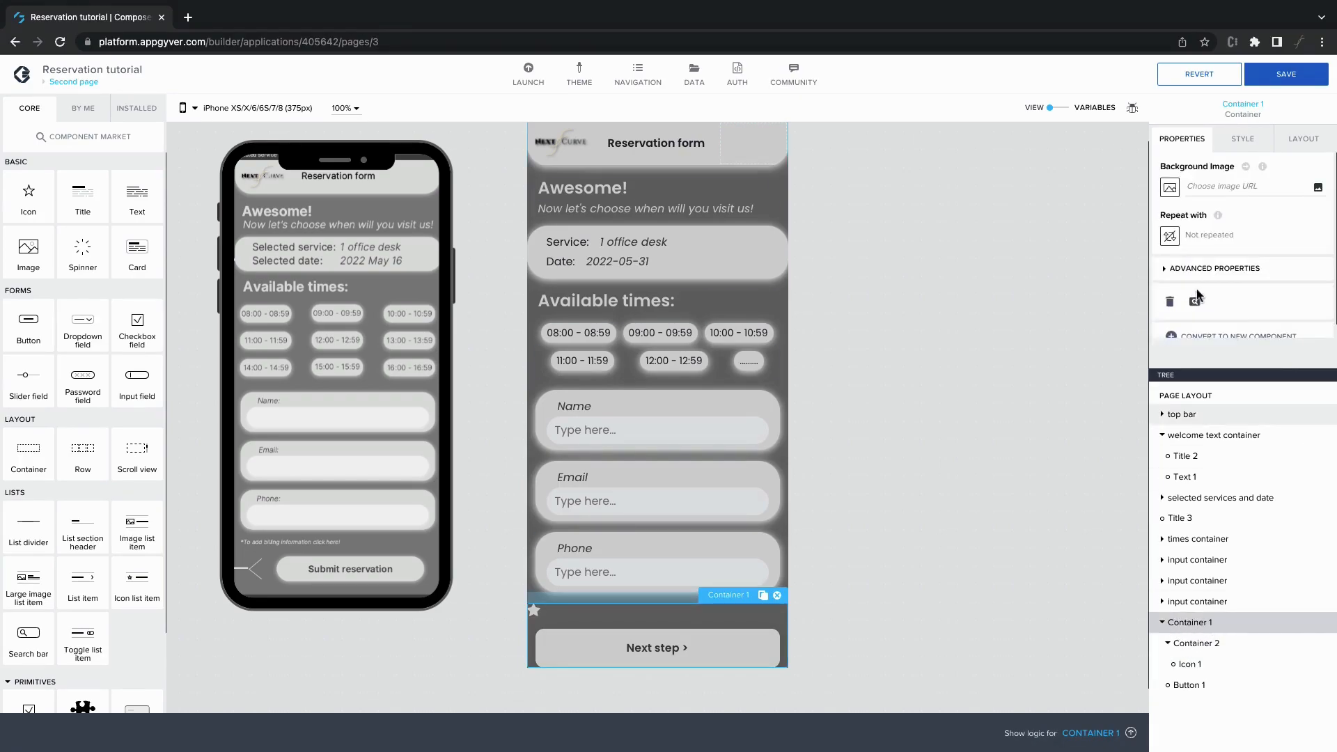
pyautogui.click(1211, 268)
pyautogui.scroll(-2, 1227, 293)
pyautogui.moveTo(1212, 239); pyautogui.dragTo(1145, 249)
pyautogui.write('navigation container')
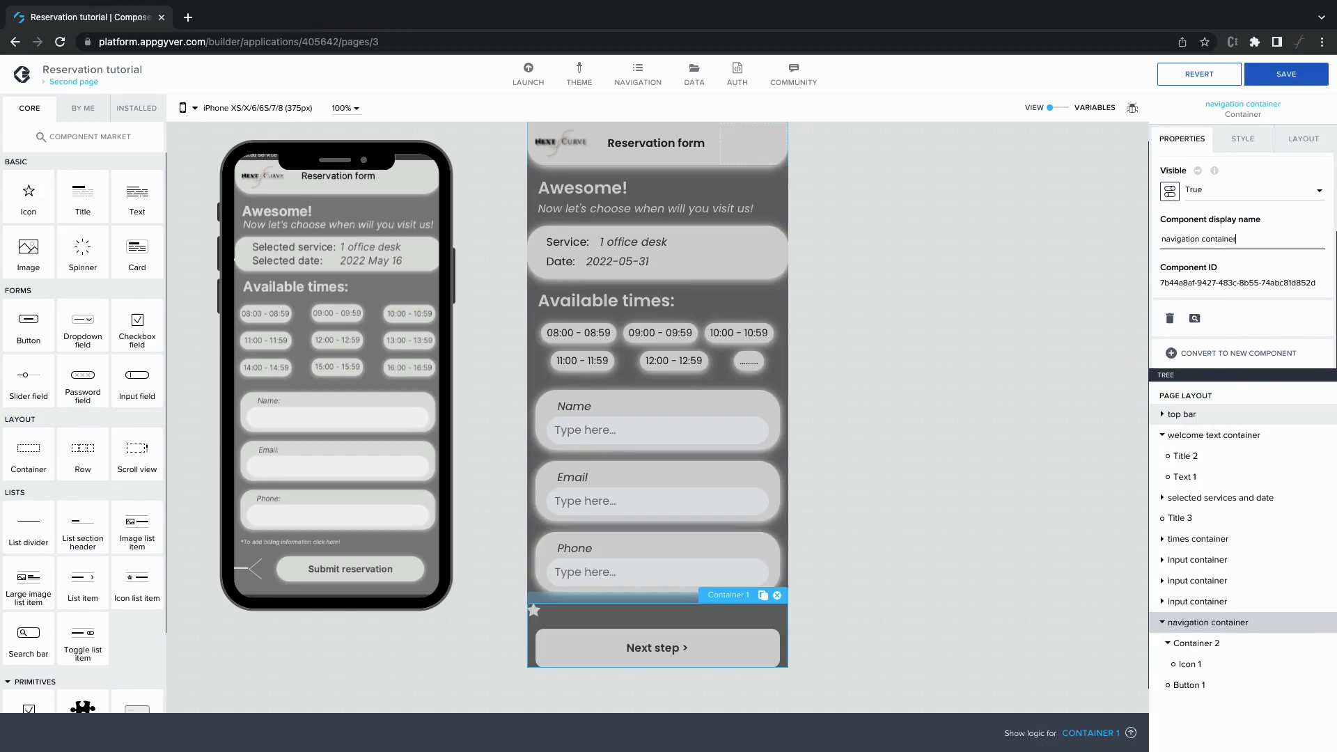
# Step: Rename the nested container that holds the icon as "back icon container"
pyautogui.click(1196, 643)
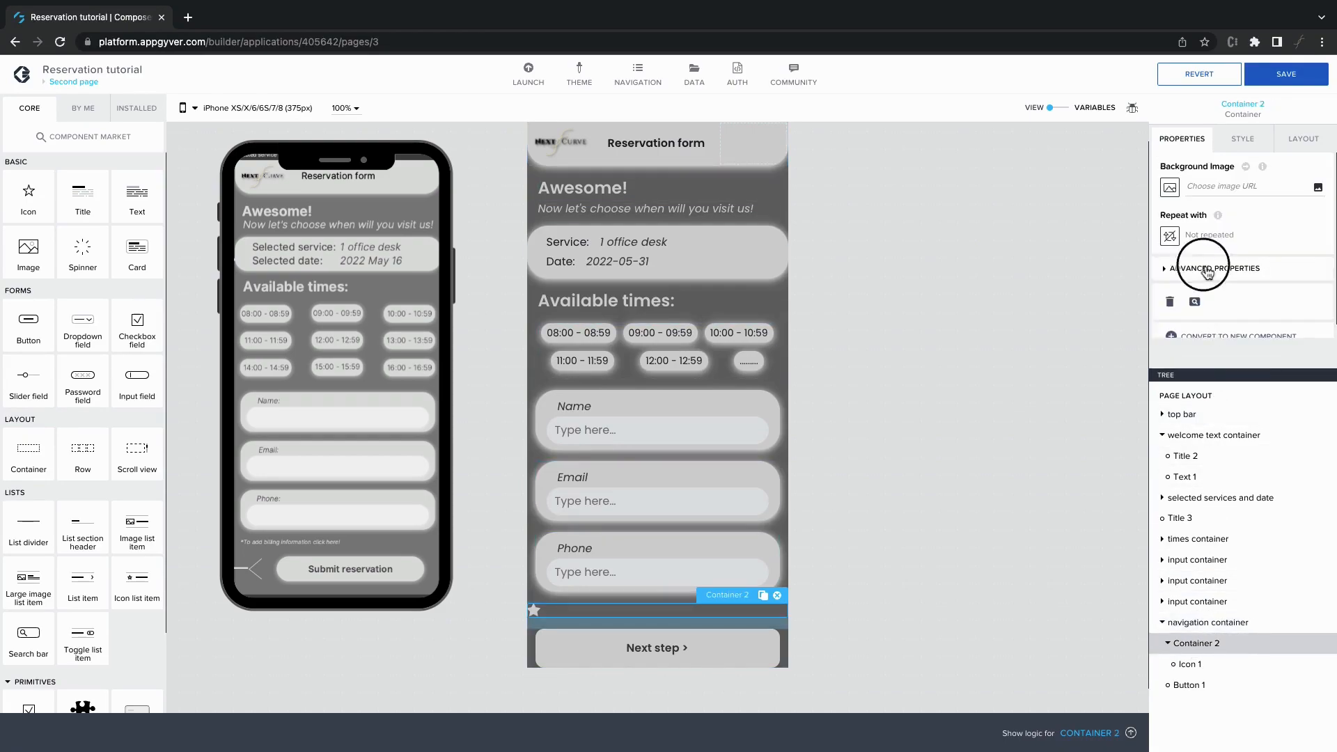
pyautogui.click(1207, 270)
pyautogui.scroll(-1, 1208, 292)
pyautogui.moveTo(1209, 341); pyautogui.dragTo(1149, 346)
pyautogui.write('back icon containe')
# Step: Replace the star icon in the back icon container with the chevron-left icon, searching the icon library for "left"
pyautogui.click(1190, 664)
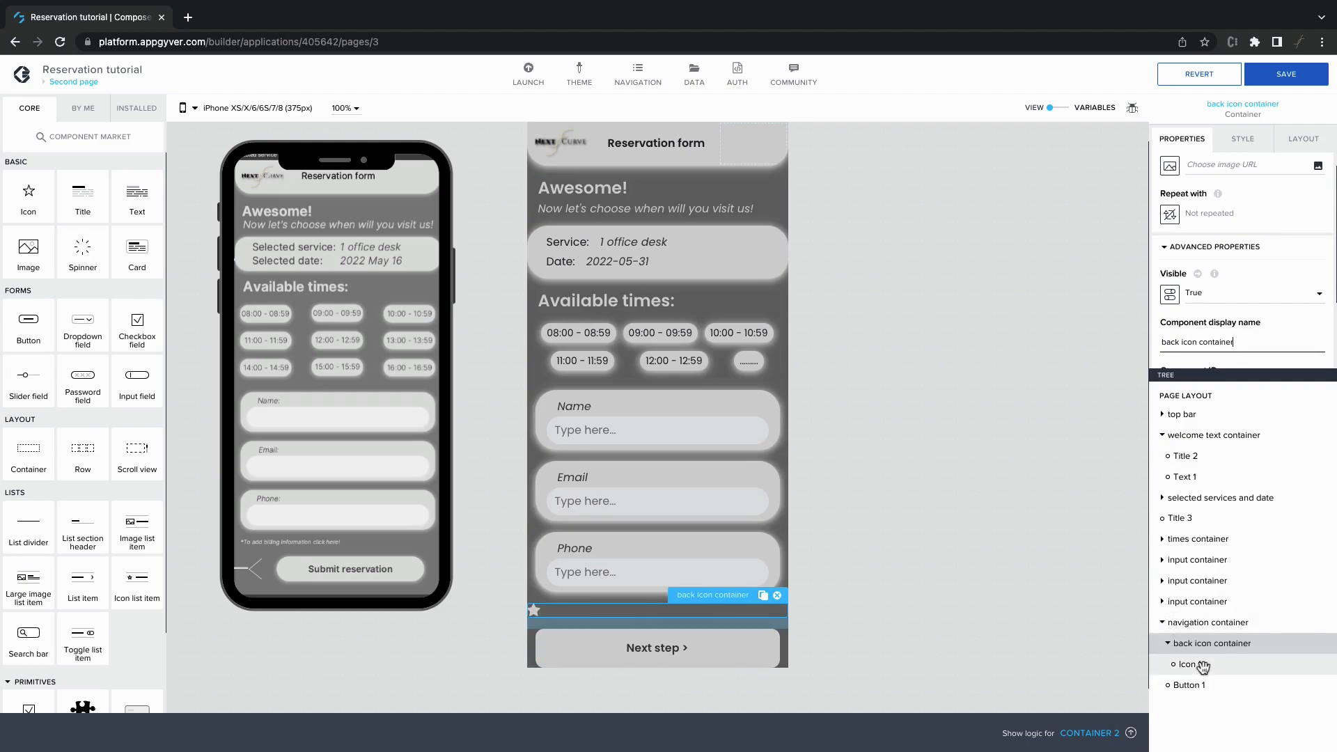
pyautogui.click(1249, 196)
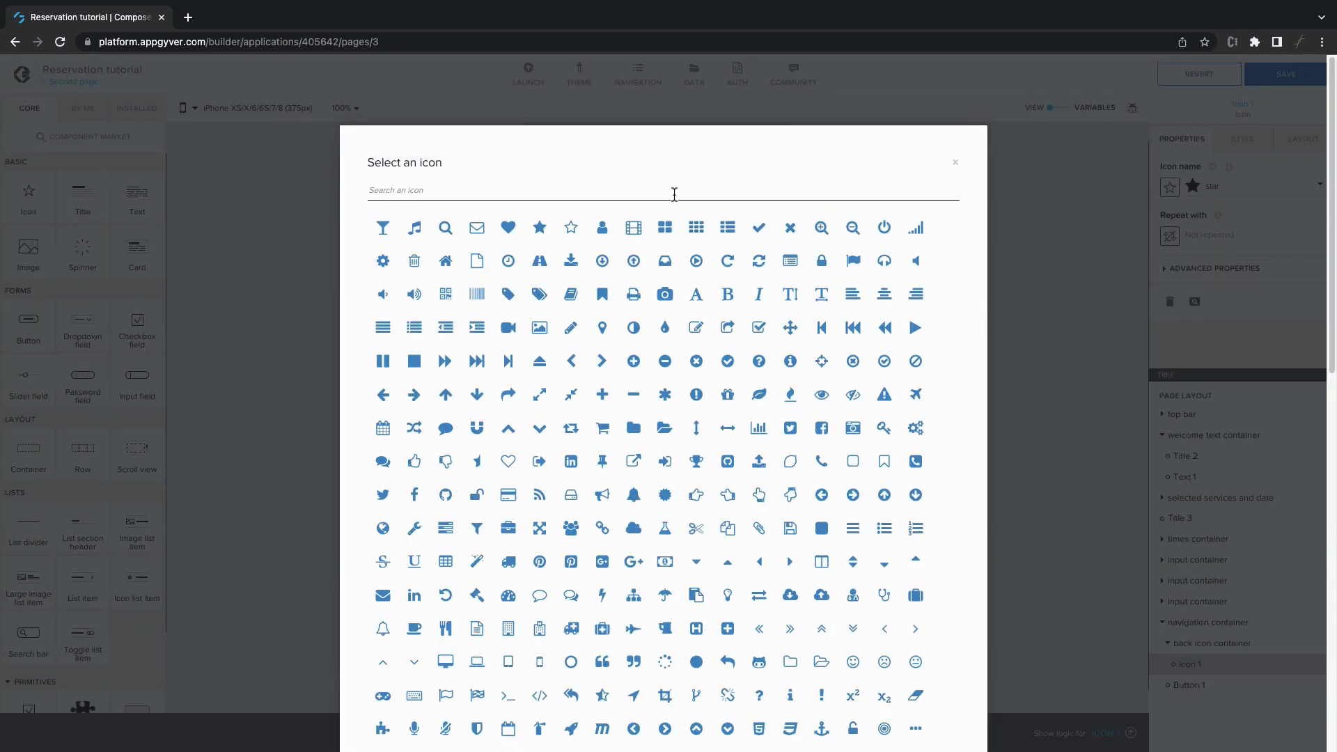
pyautogui.write('left')
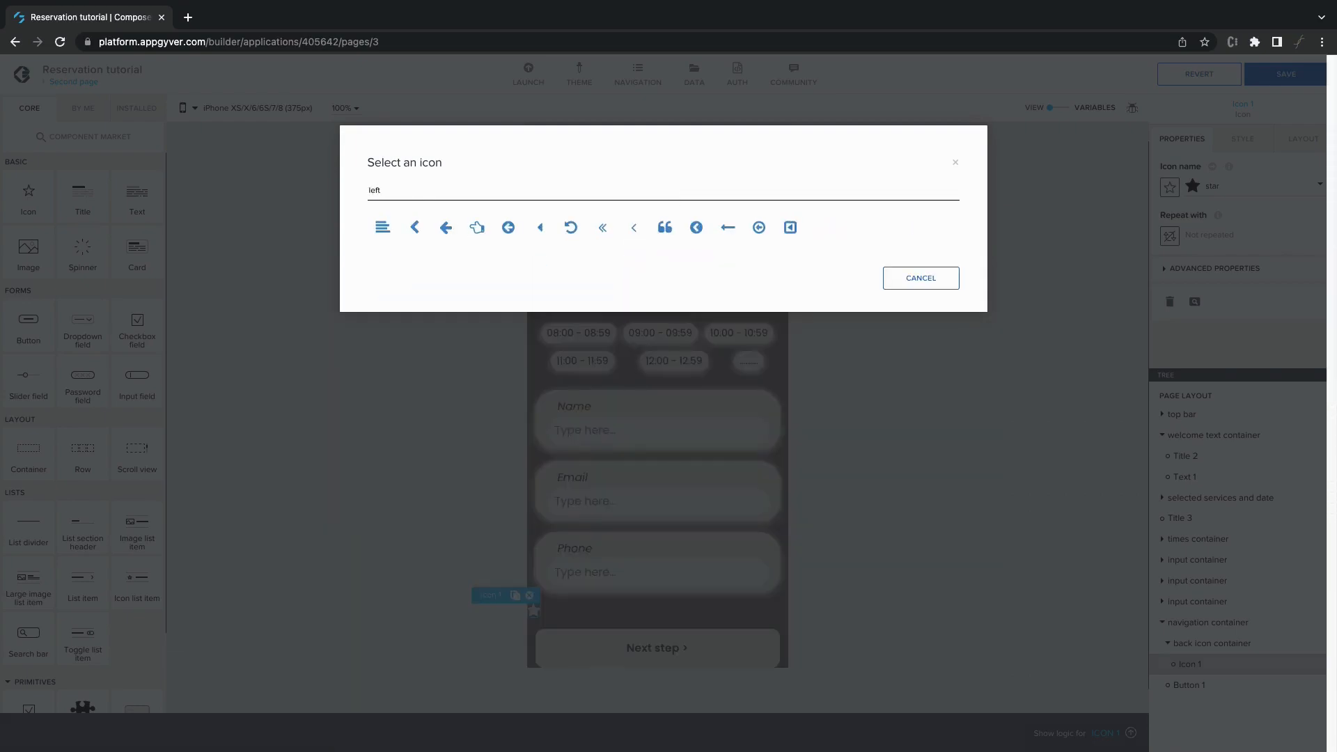
pyautogui.click(418, 230)
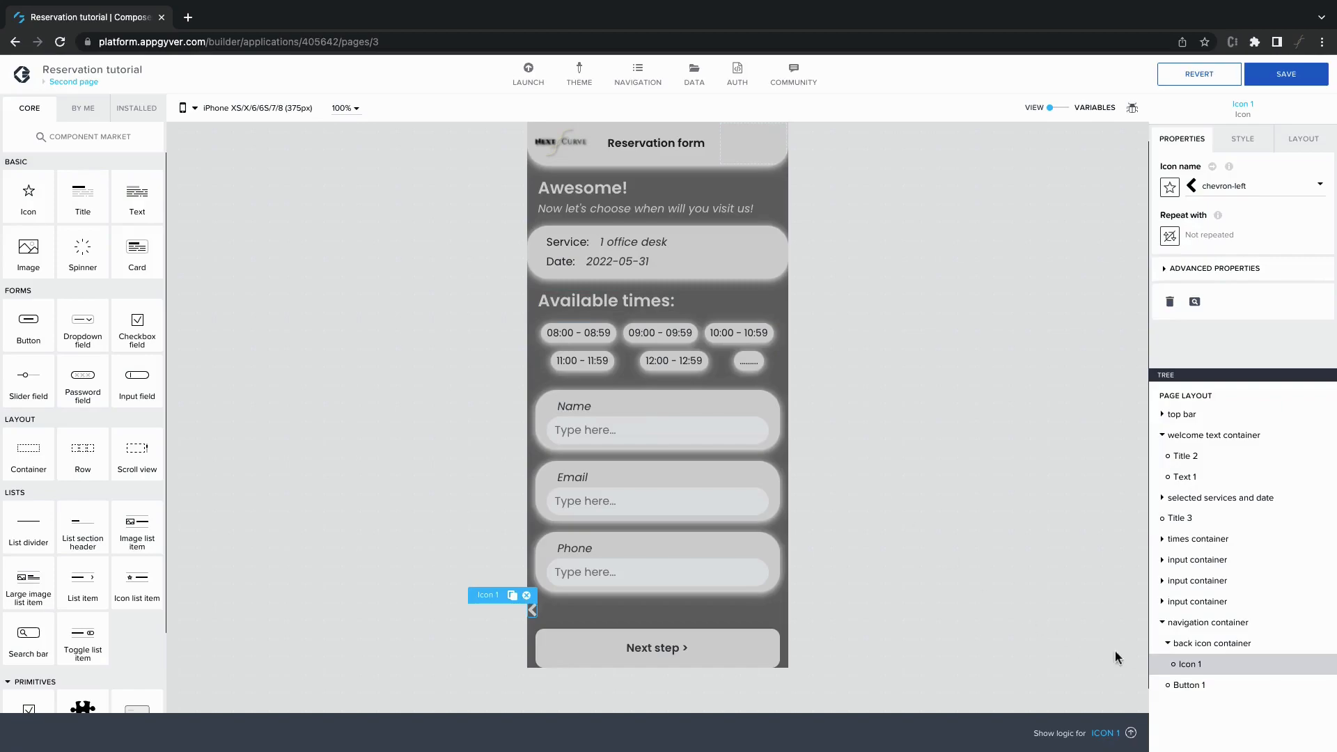
# Step: Set the navigation container's layout to horizontal and align its children vertically to the middle
pyautogui.click(1208, 622)
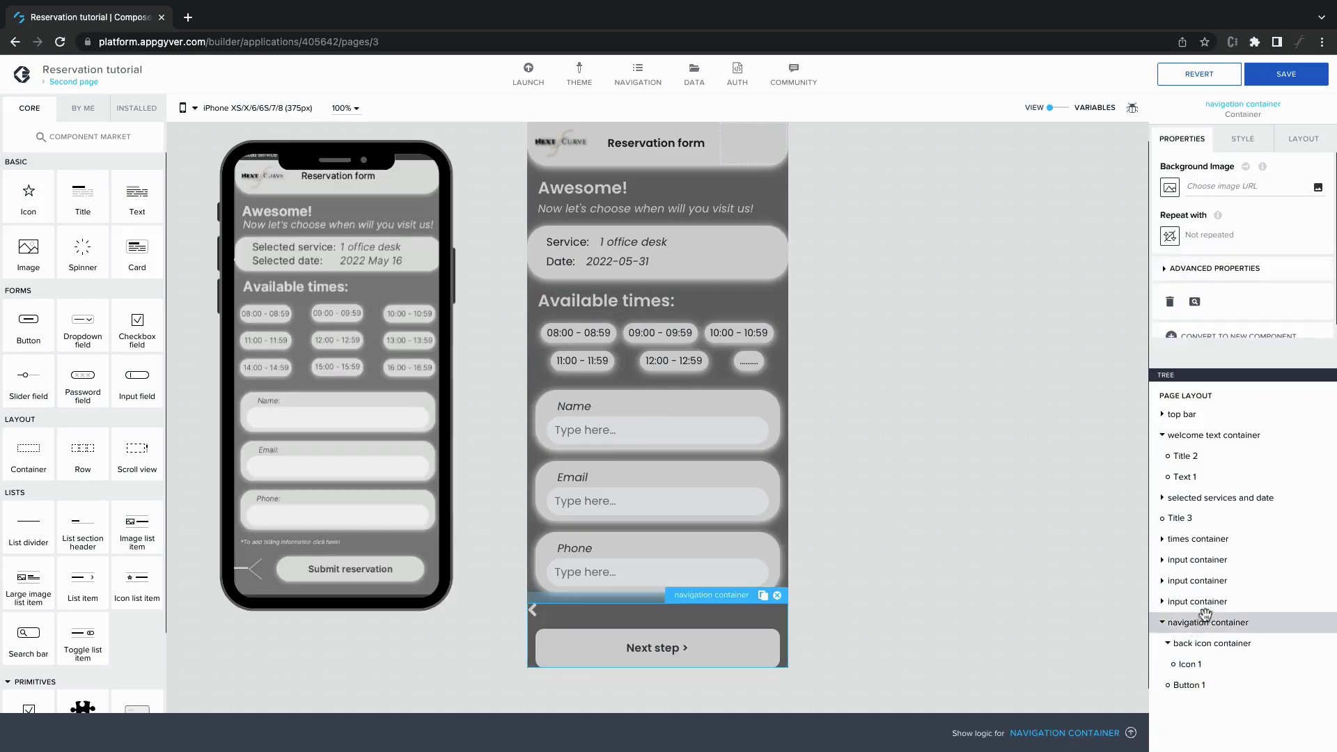
pyautogui.click(1301, 144)
pyautogui.click(1215, 270)
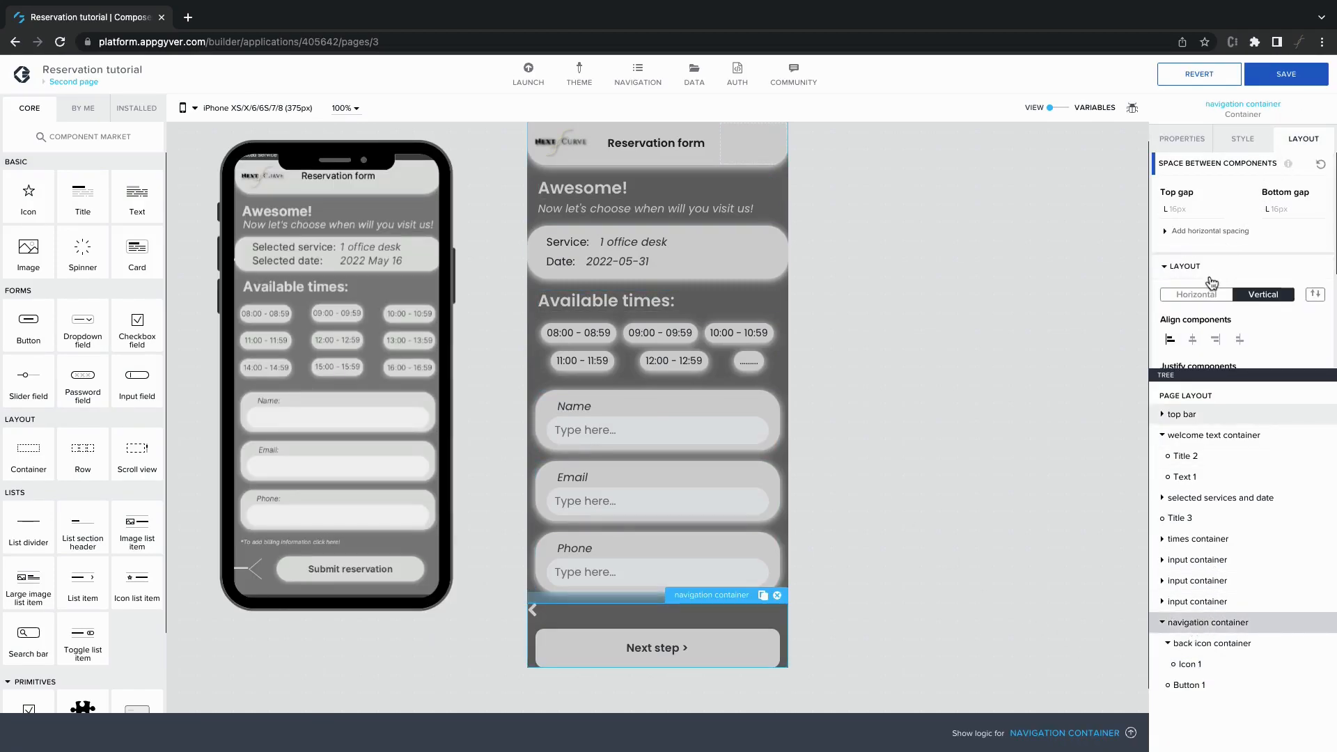
pyautogui.click(1196, 293)
pyautogui.scroll(-1, 1198, 296)
pyautogui.click(1195, 292)
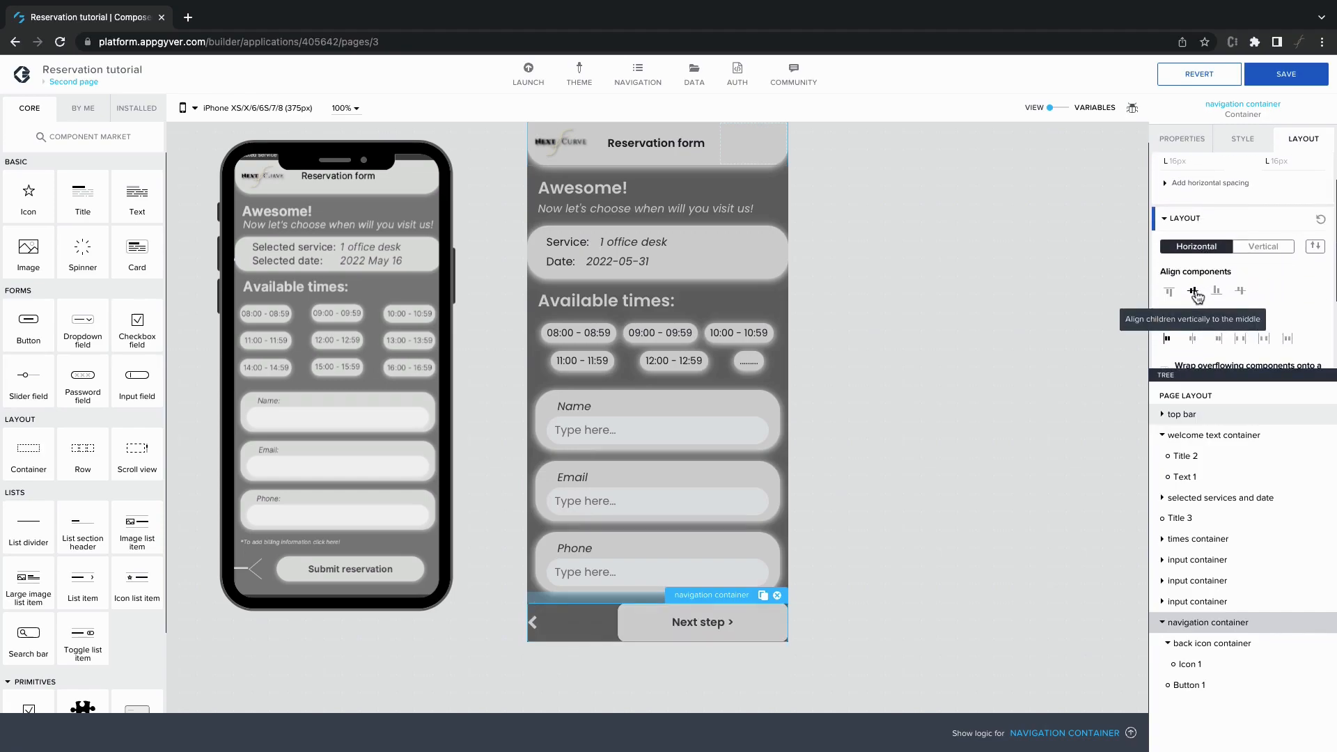
pyautogui.scroll(-1, 1196, 297)
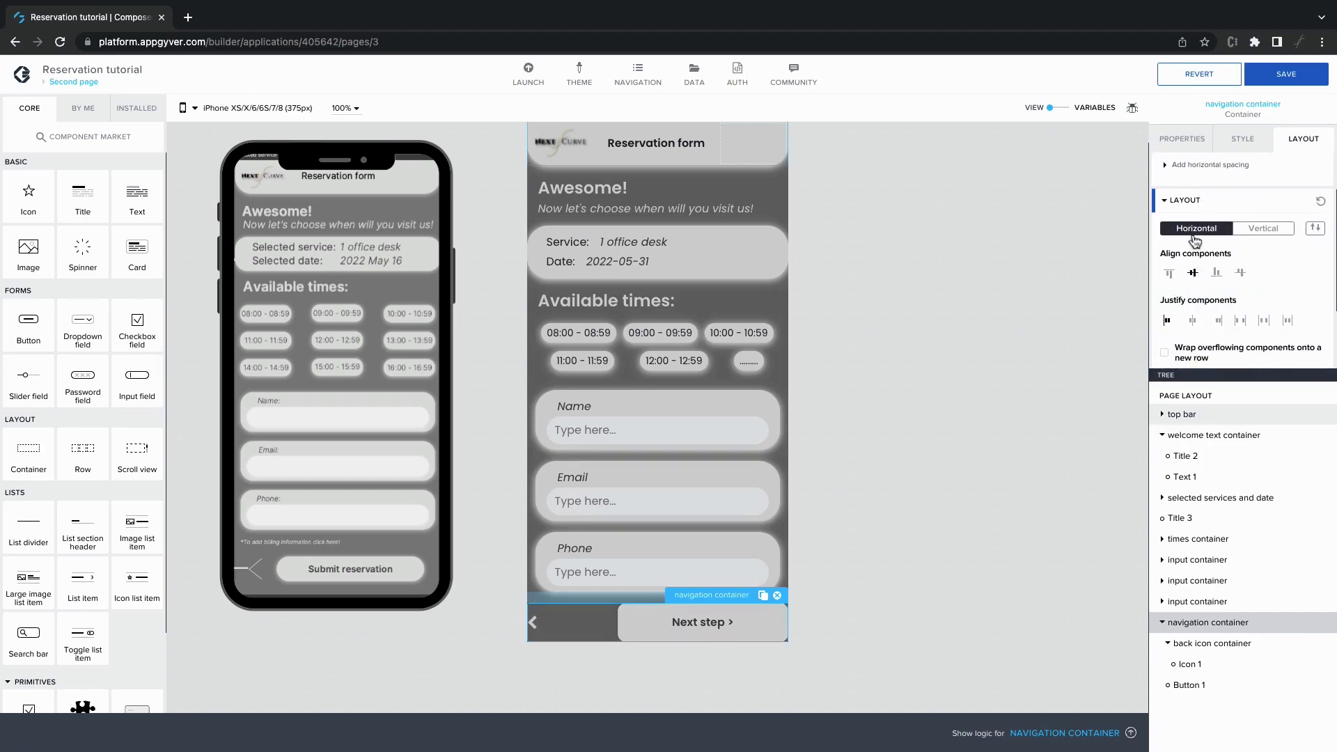
# Step: Give the navigation container a custom size with a set width of 90%
pyautogui.click(1203, 203)
pyautogui.click(1195, 304)
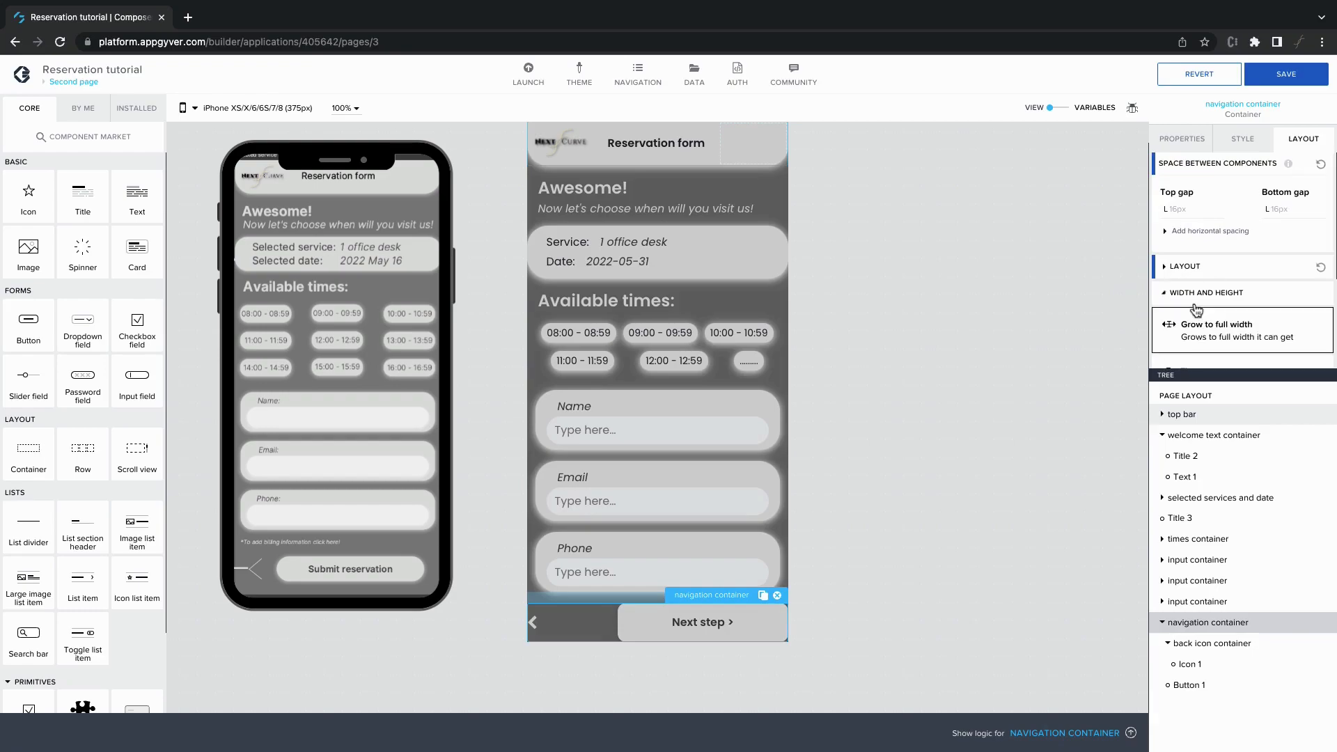
pyautogui.scroll(-1, 1211, 327)
pyautogui.click(1215, 327)
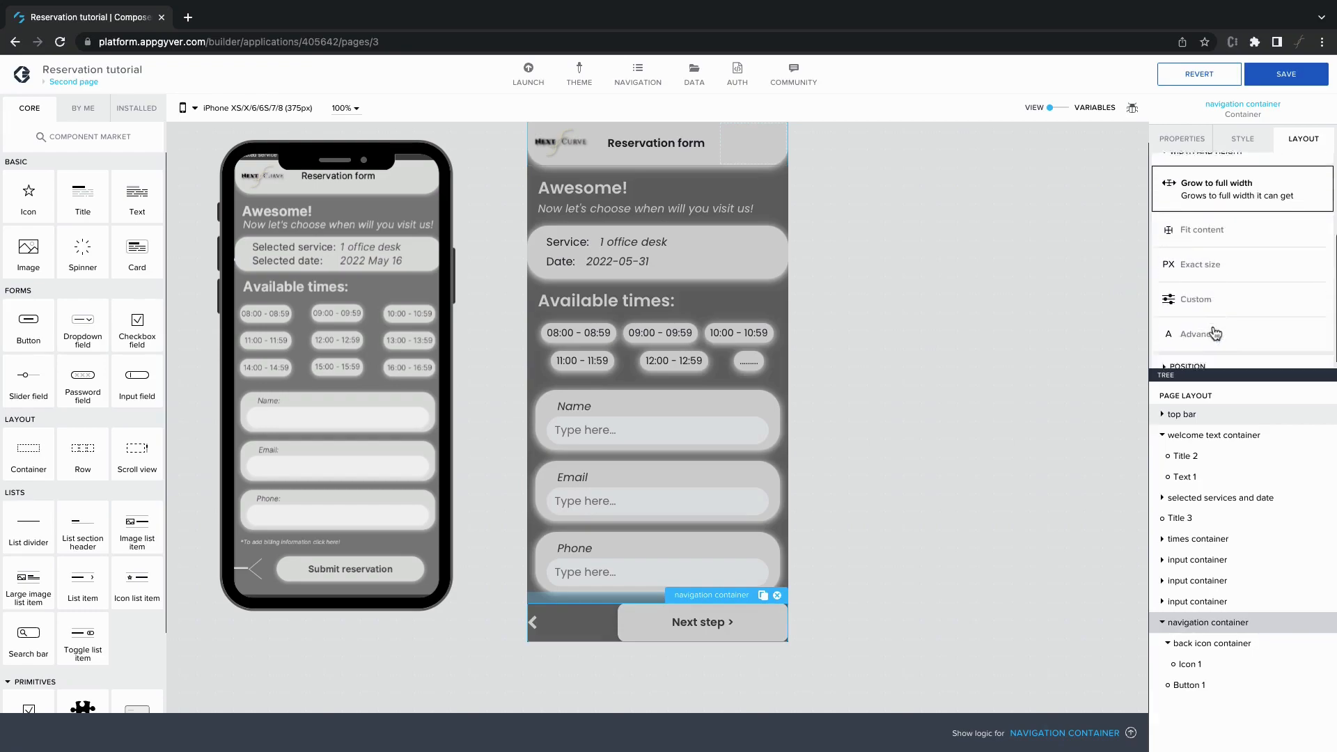
pyautogui.click(1196, 296)
pyautogui.click(1226, 336)
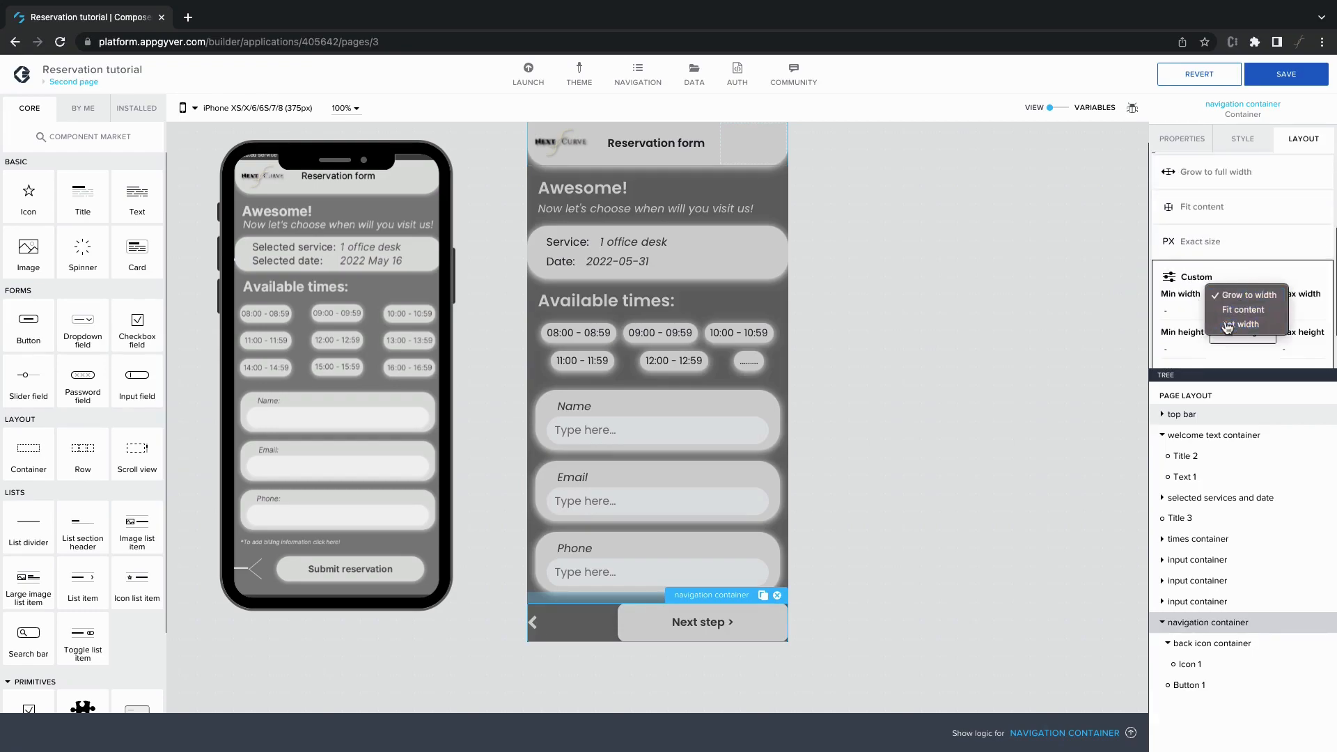
pyautogui.click(1228, 328)
pyautogui.click(1225, 319)
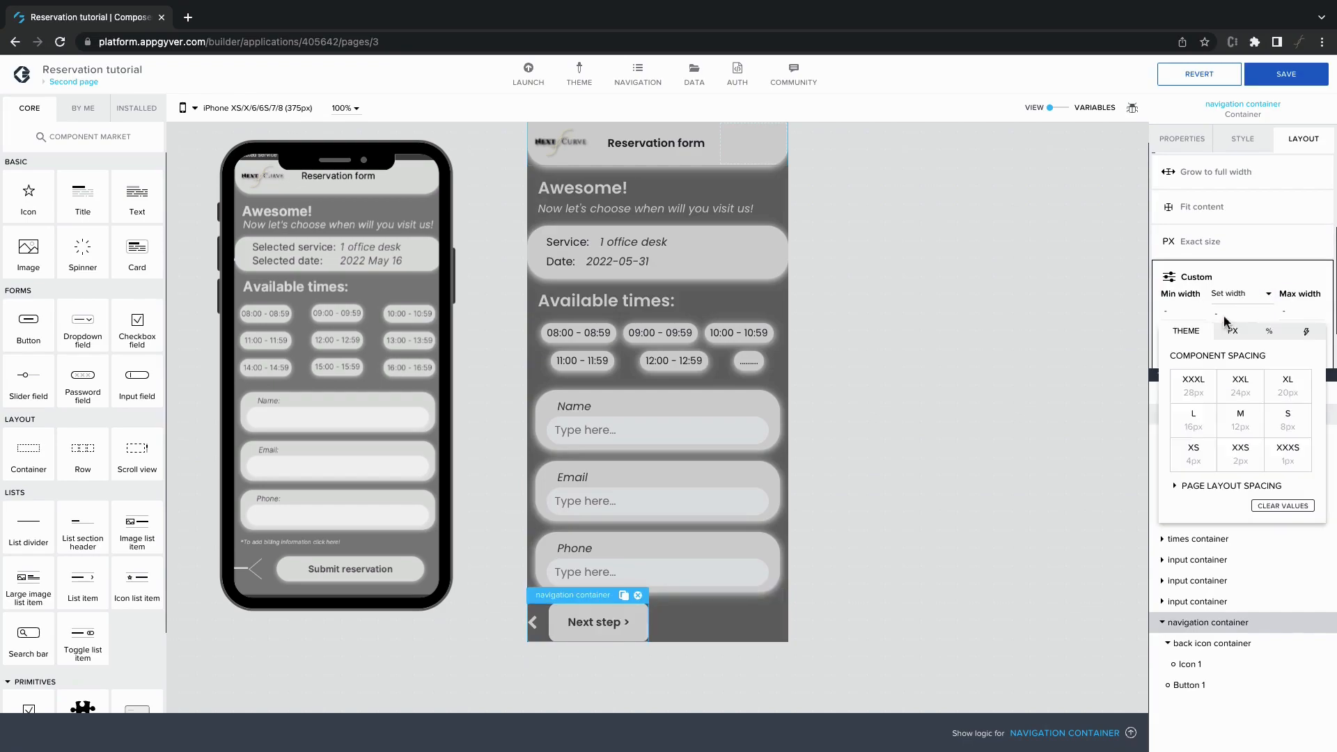
pyautogui.click(1268, 332)
pyautogui.write('90')
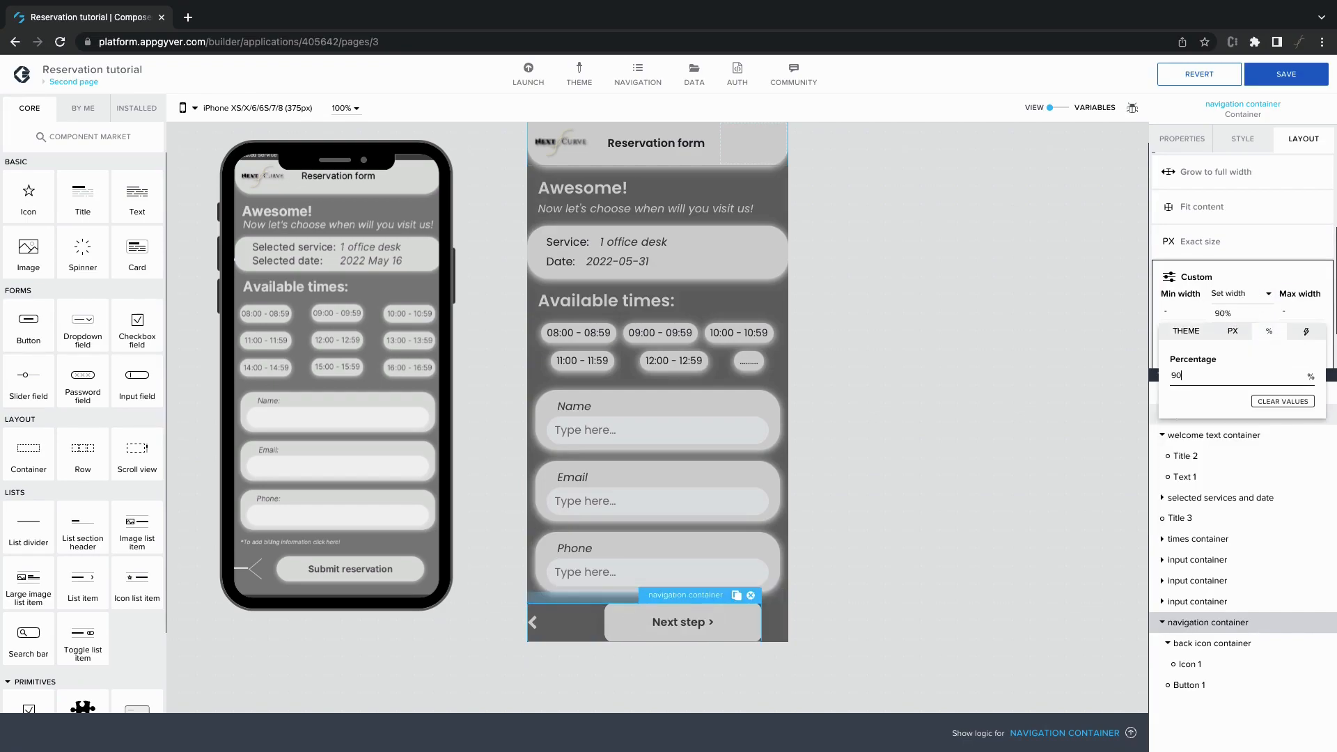
pyautogui.press('Return')
pyautogui.scroll(-1, 1246, 343)
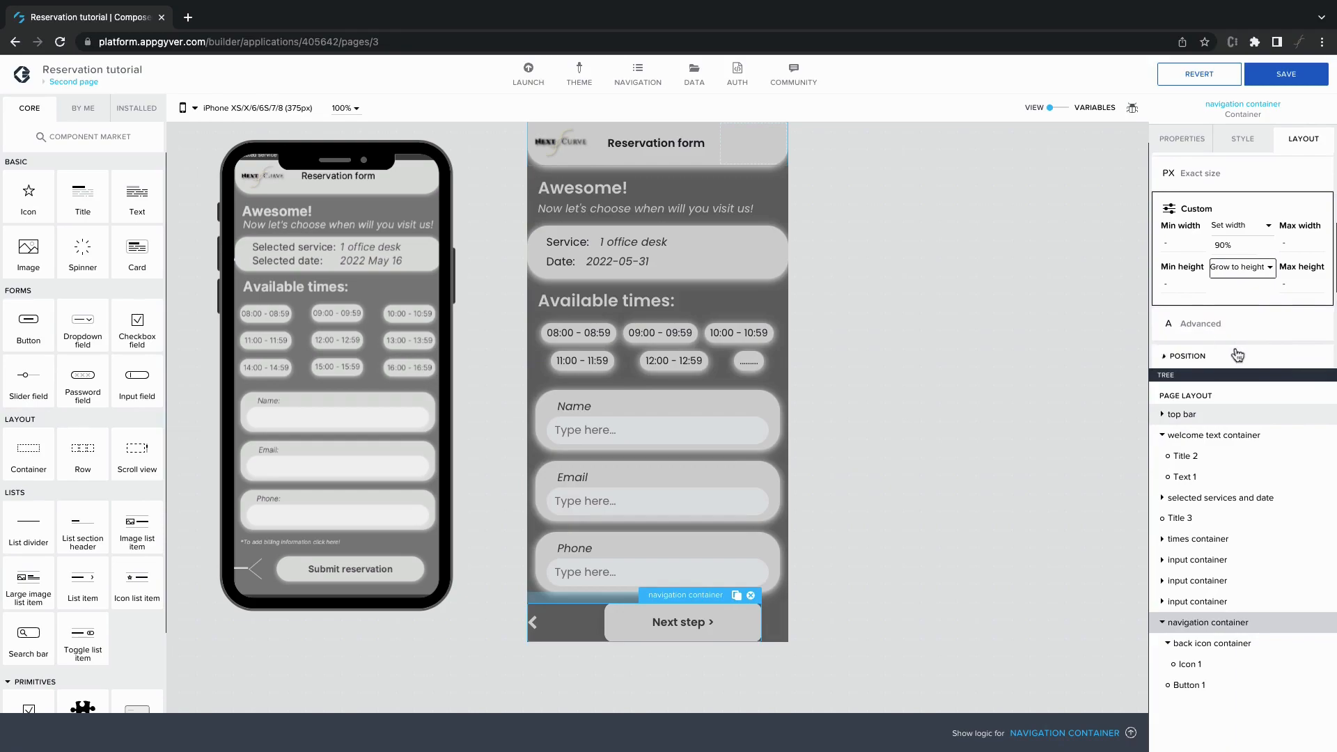
# Step: Align the navigation container itself to the horizontal centre of the page
pyautogui.click(1187, 355)
pyautogui.scroll(-2, 1226, 313)
pyautogui.click(1194, 270)
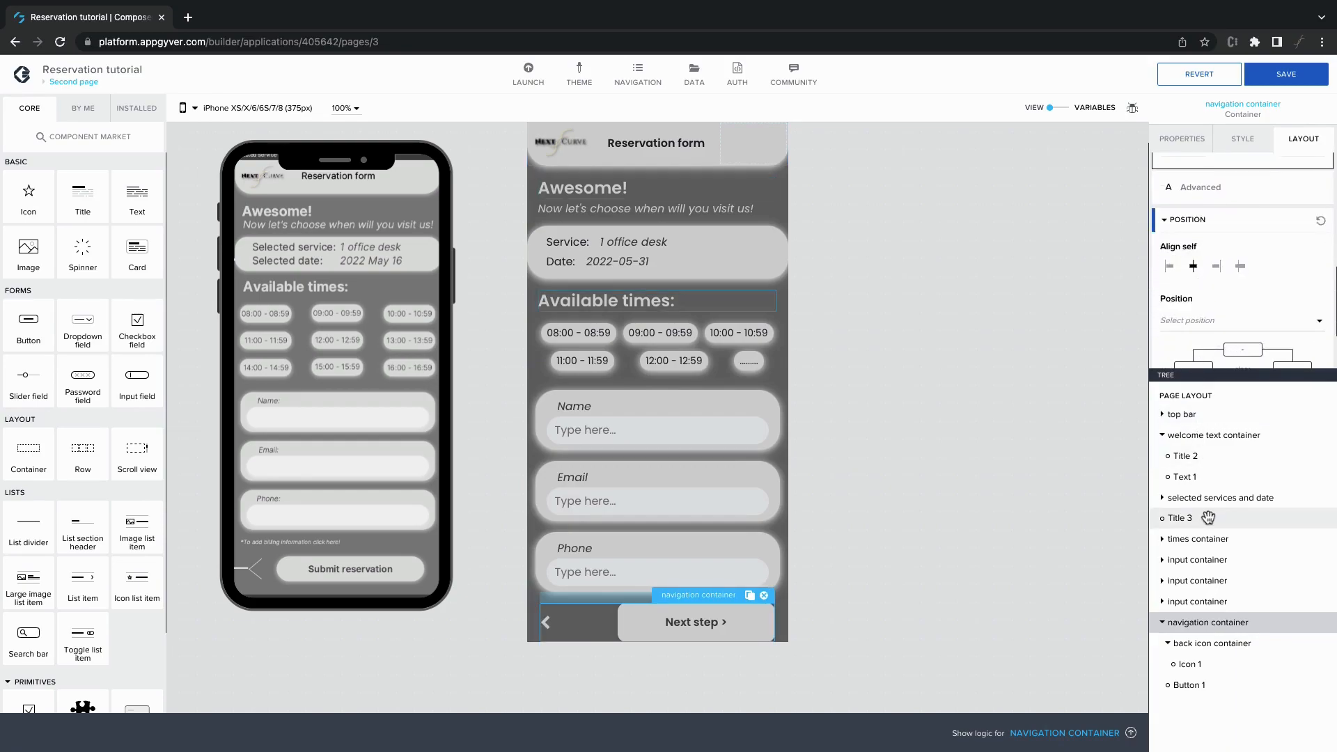
# Step: Switch the back icon container to an exact size and set its width to 56 px
pyautogui.click(1202, 644)
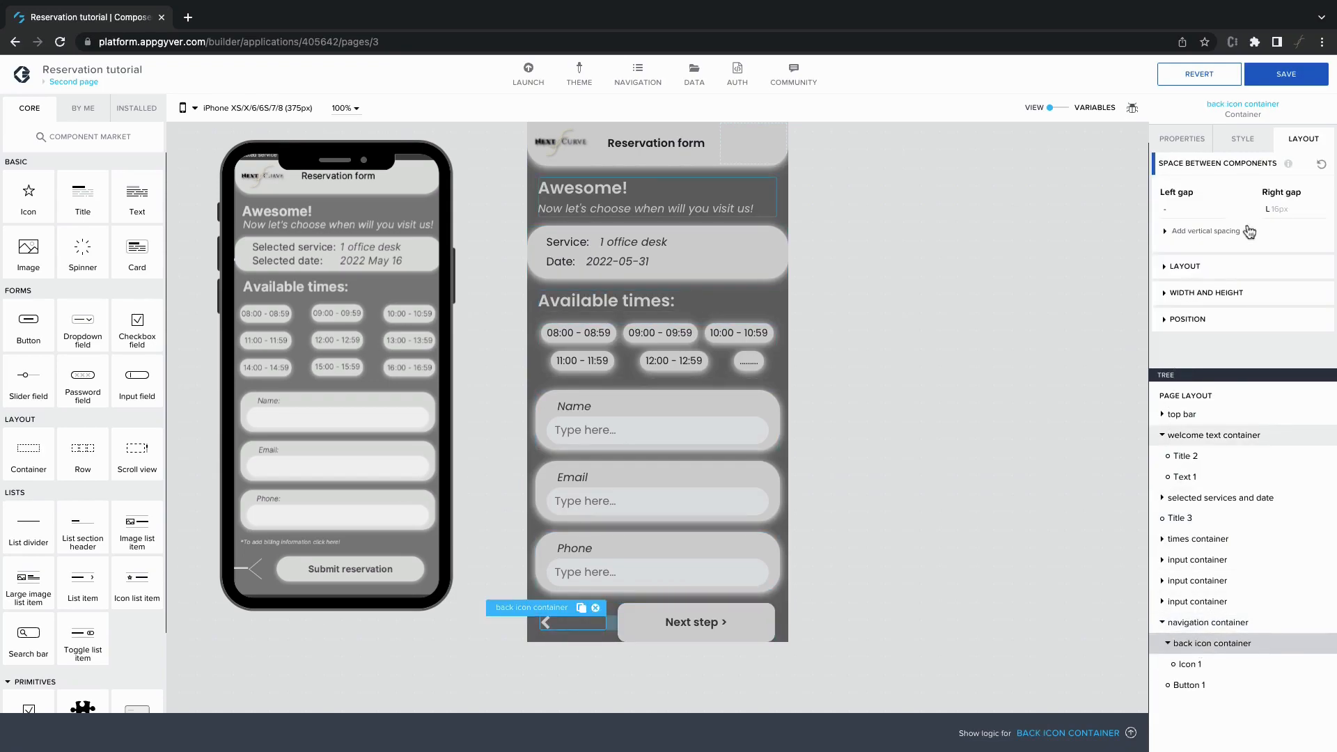
pyautogui.click(1227, 293)
pyautogui.scroll(-1, 1215, 314)
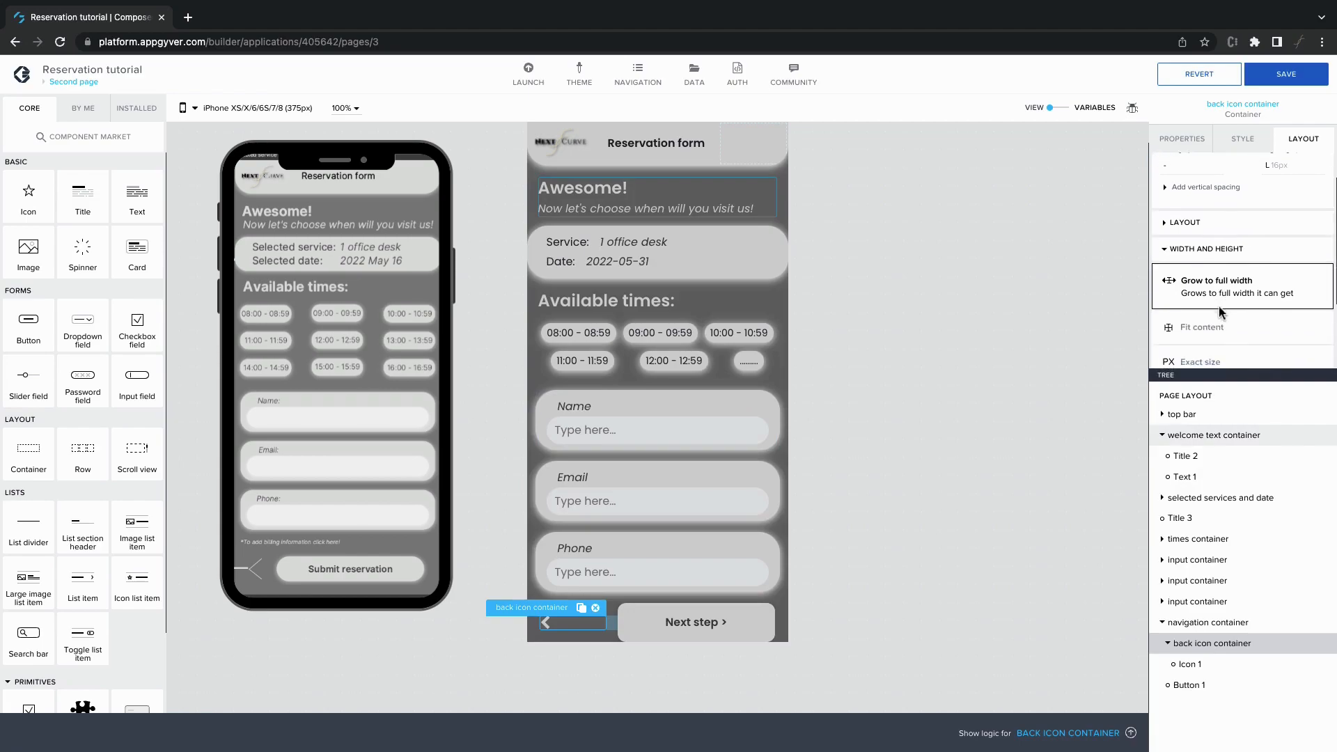
pyautogui.click(1195, 309)
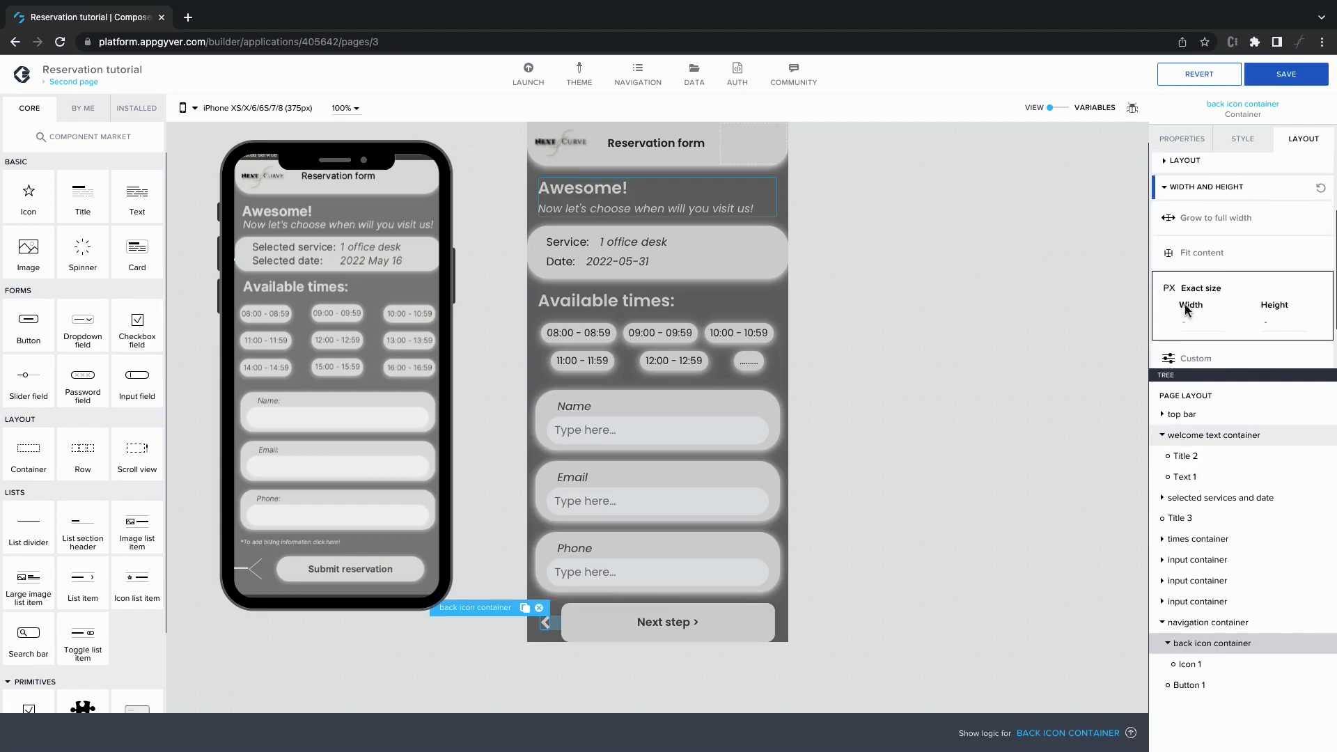
pyautogui.click(1192, 308)
pyautogui.click(1152, 374)
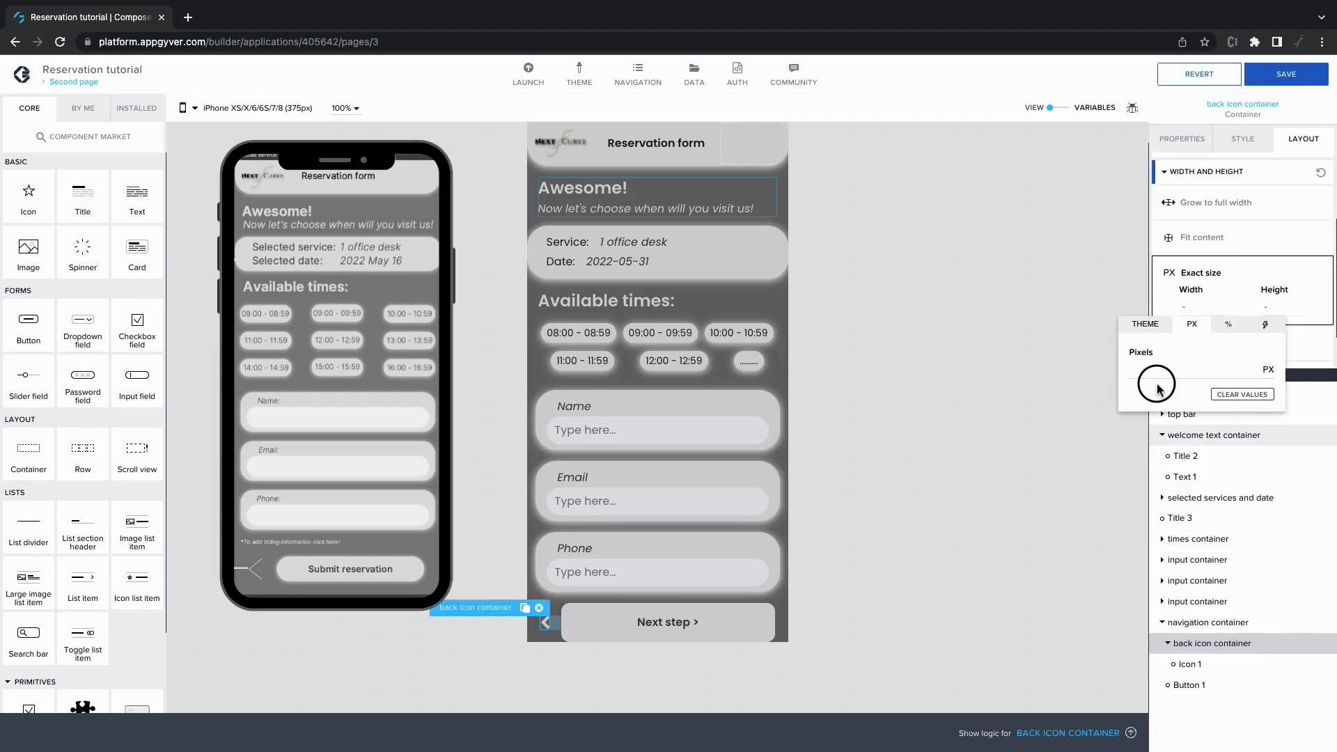
pyautogui.write('64')
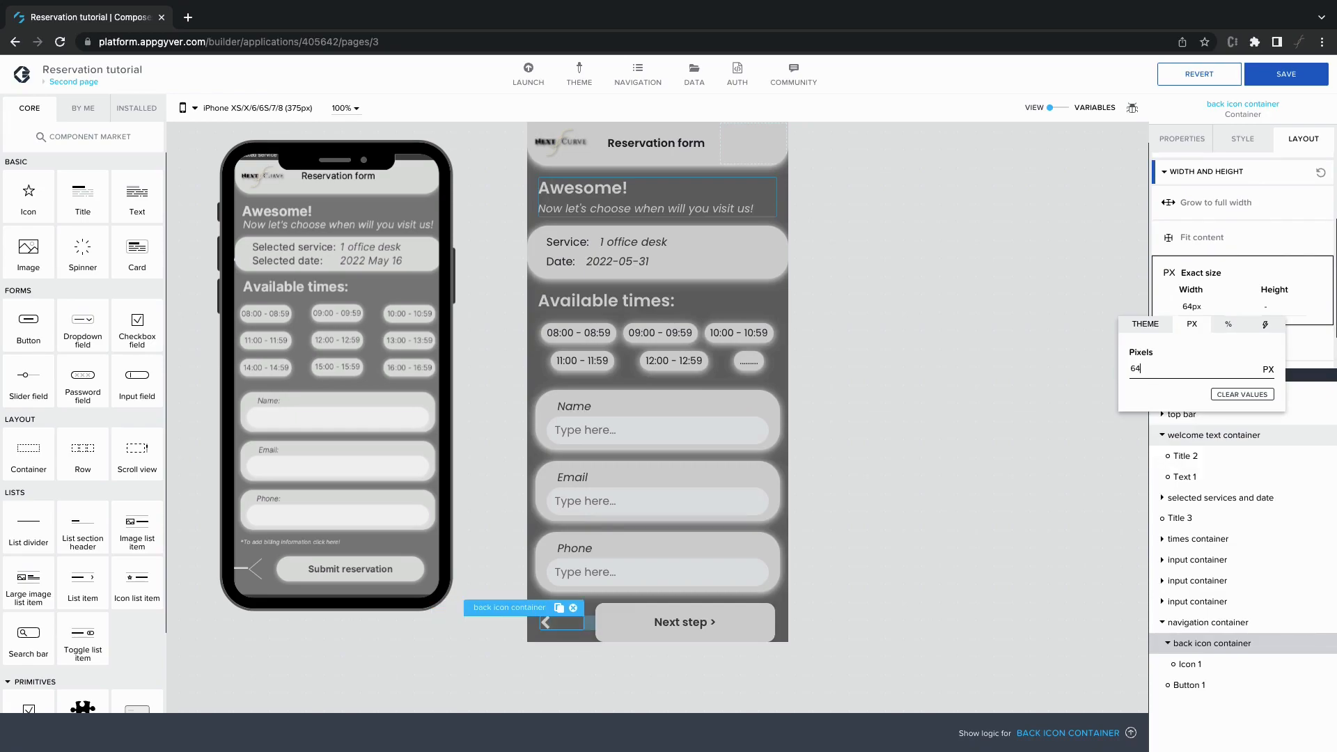
pyautogui.press('BackSpace')
pyautogui.press('BackSpace')
pyautogui.write('56')
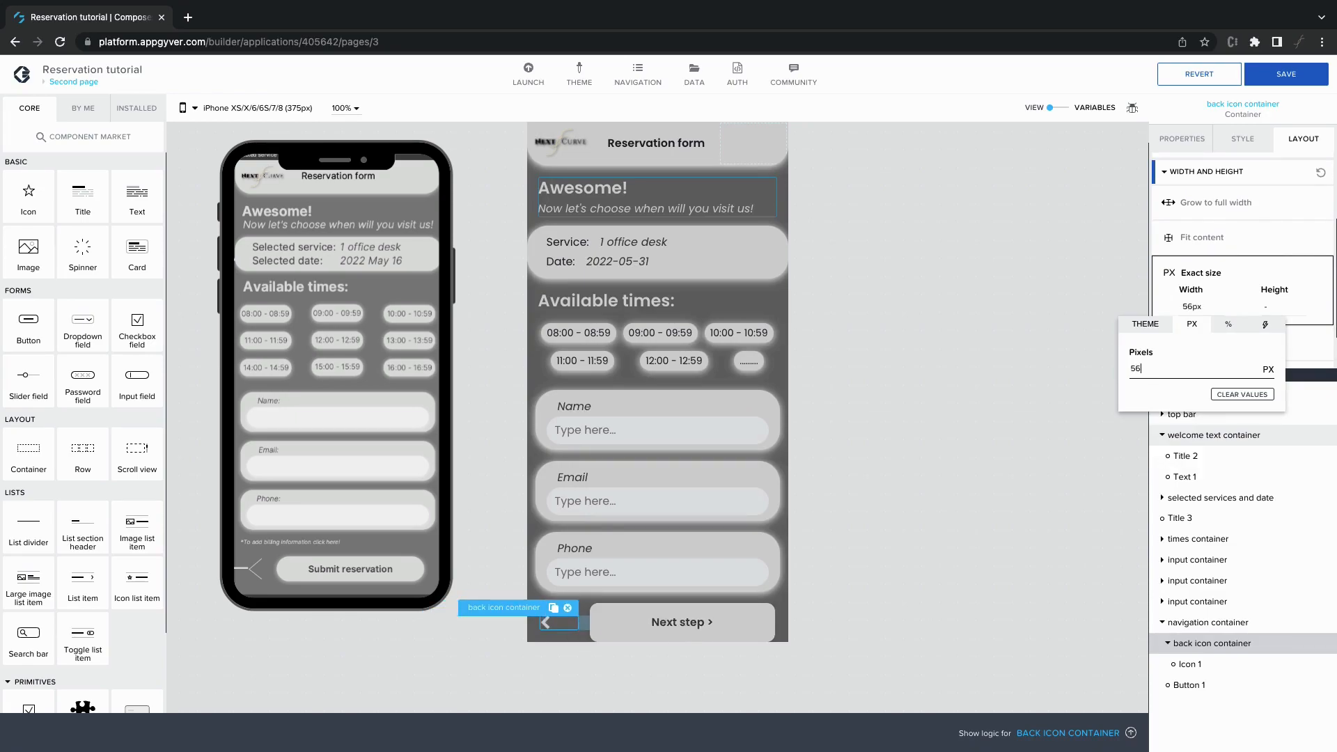
# Step: Set the back icon container's height to 56 px
pyautogui.click(1271, 307)
pyautogui.click(1208, 374)
pyautogui.write('56')
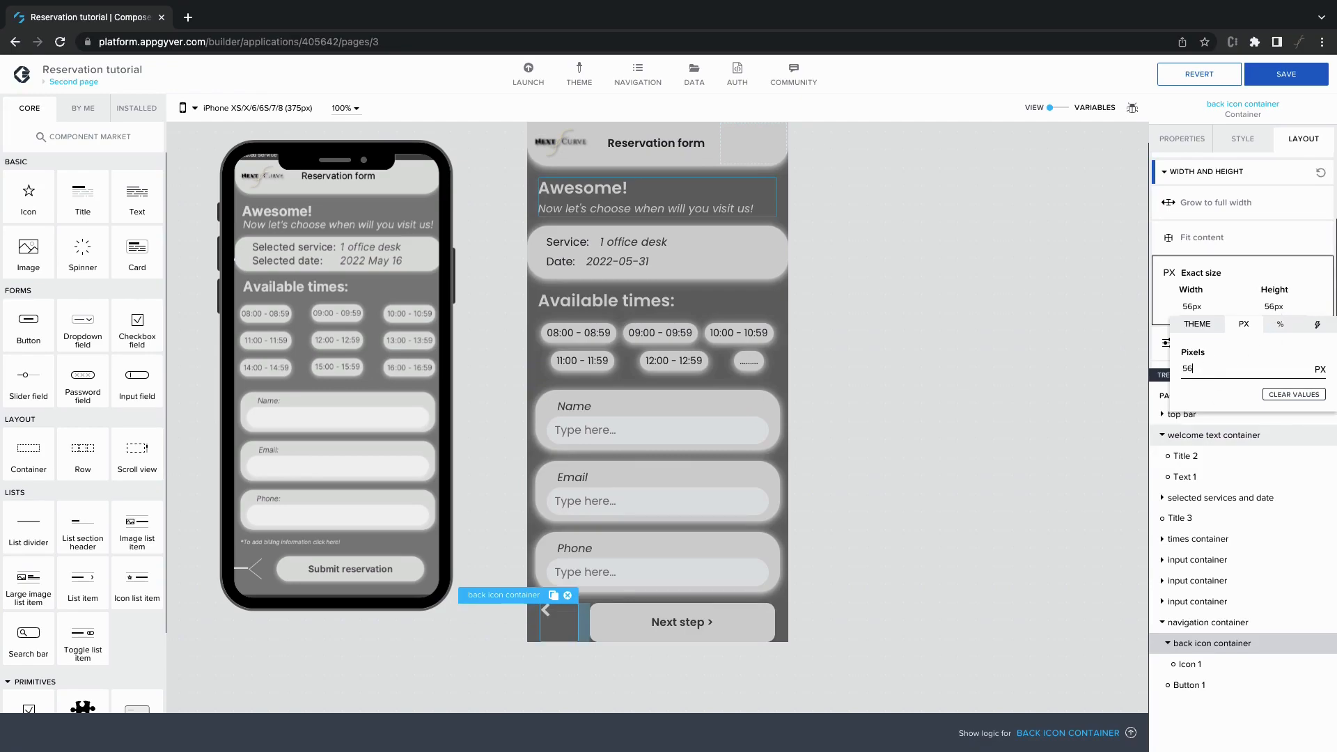
pyautogui.press('Return')
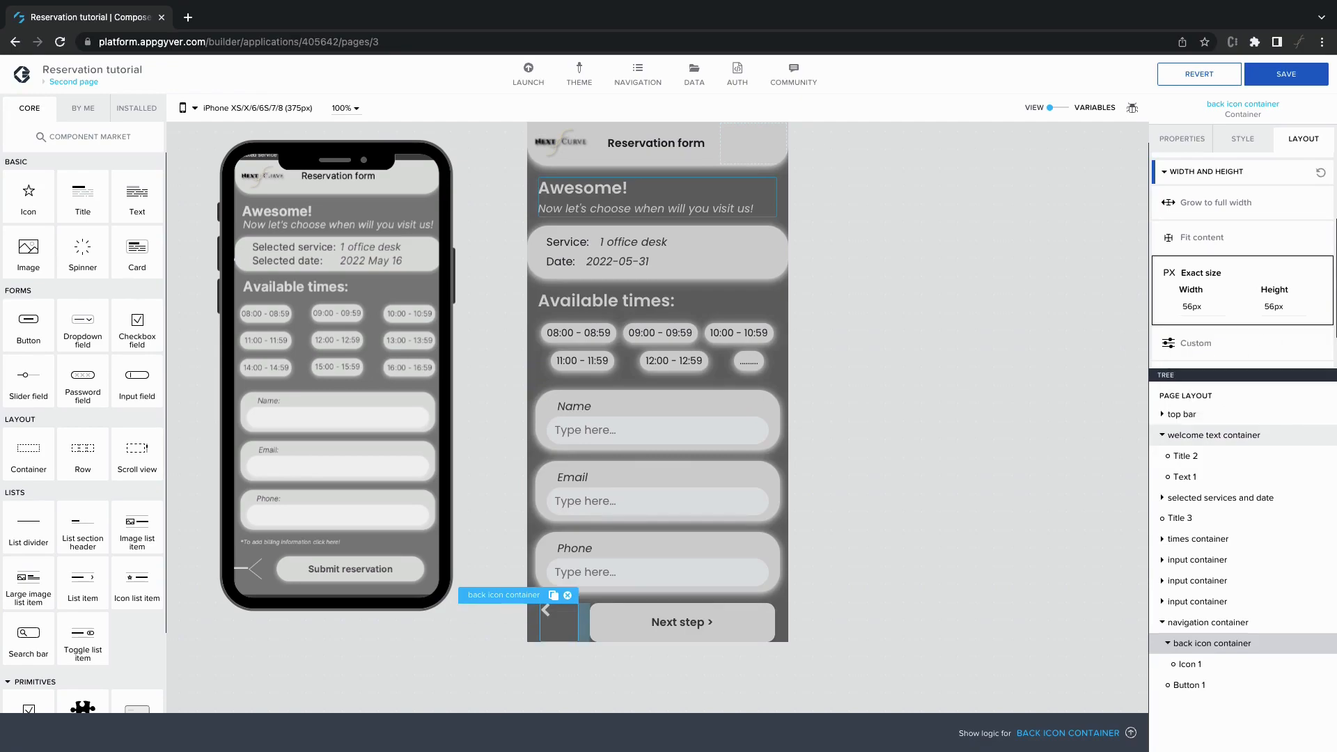
# Step: Centre the chevron icon horizontally and vertically inside the back icon container, keeping the vertical layout
pyautogui.scroll(1, 1199, 250)
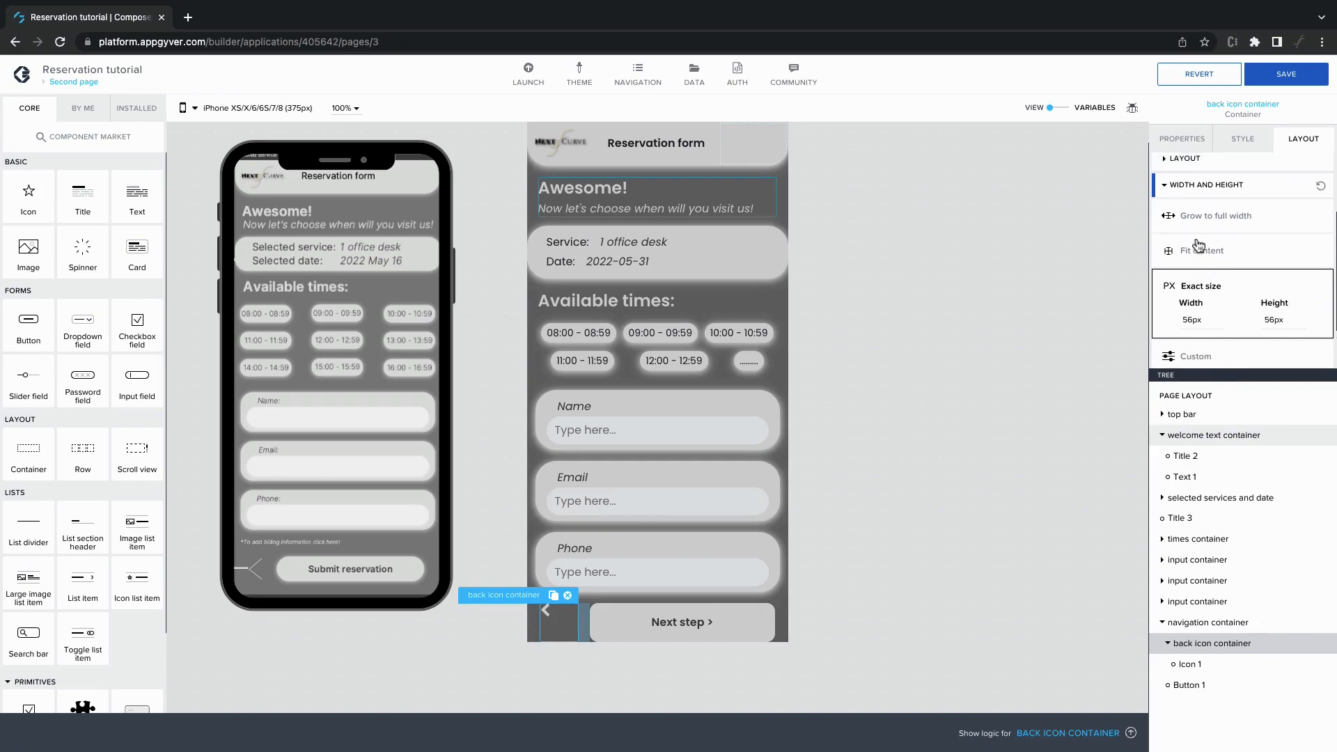
pyautogui.click(1178, 203)
pyautogui.click(1175, 265)
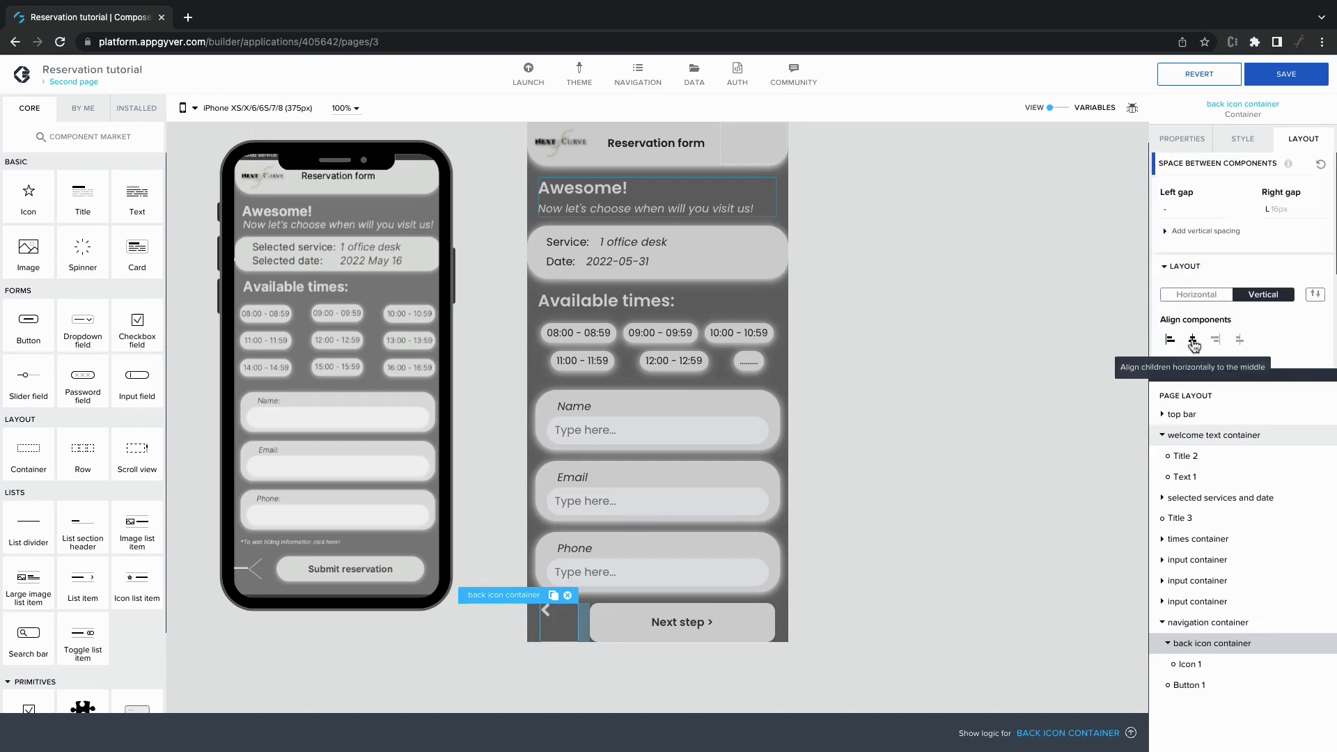
pyautogui.scroll(-1, 1194, 345)
pyautogui.click(1194, 340)
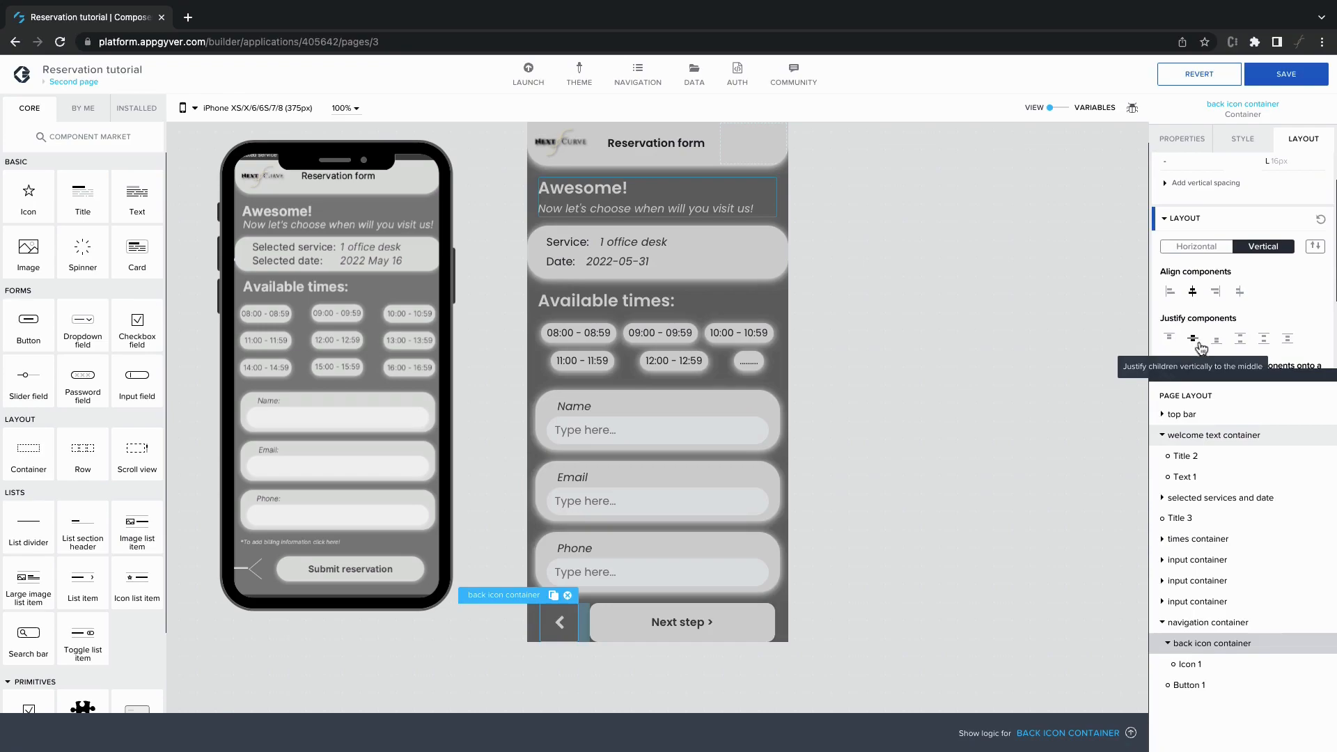
# Step: Apply the "arrow resized icon" style class to the chevron icon
pyautogui.click(1232, 670)
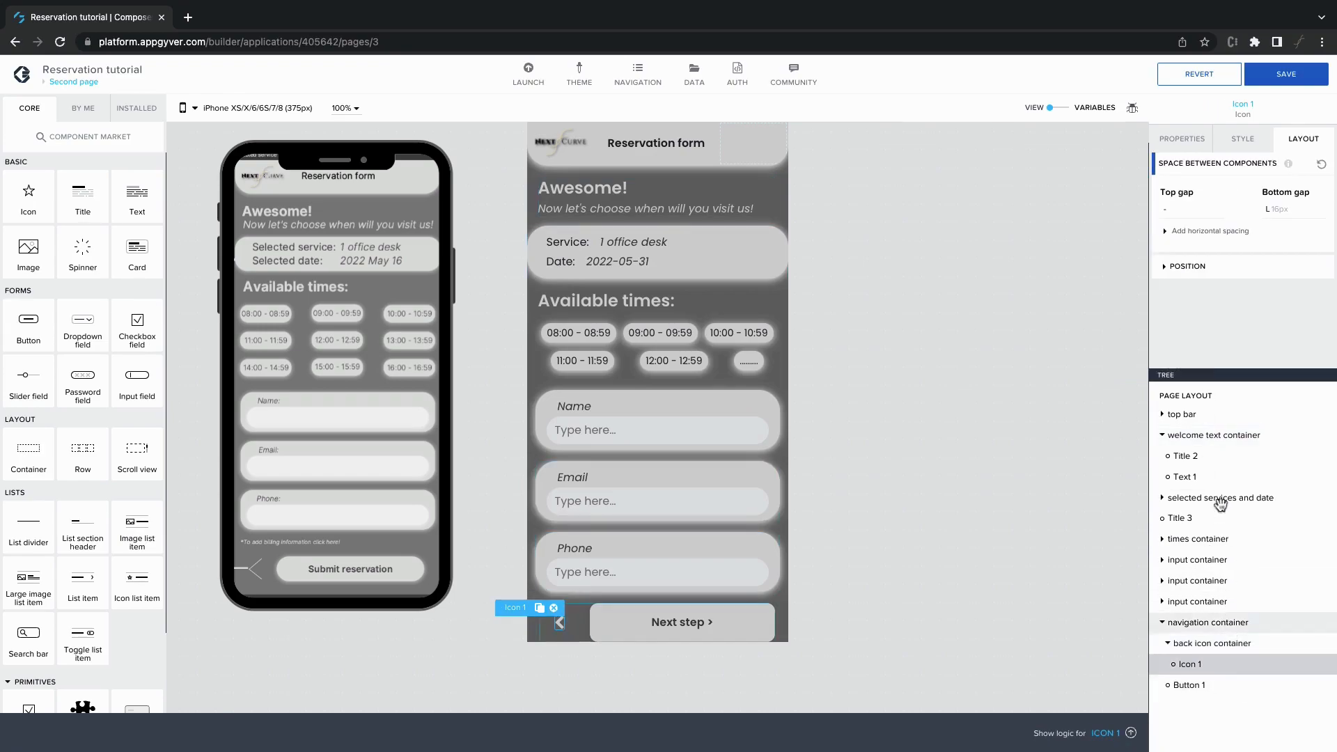
pyautogui.moveTo(1212, 373); pyautogui.dragTo(1226, 537)
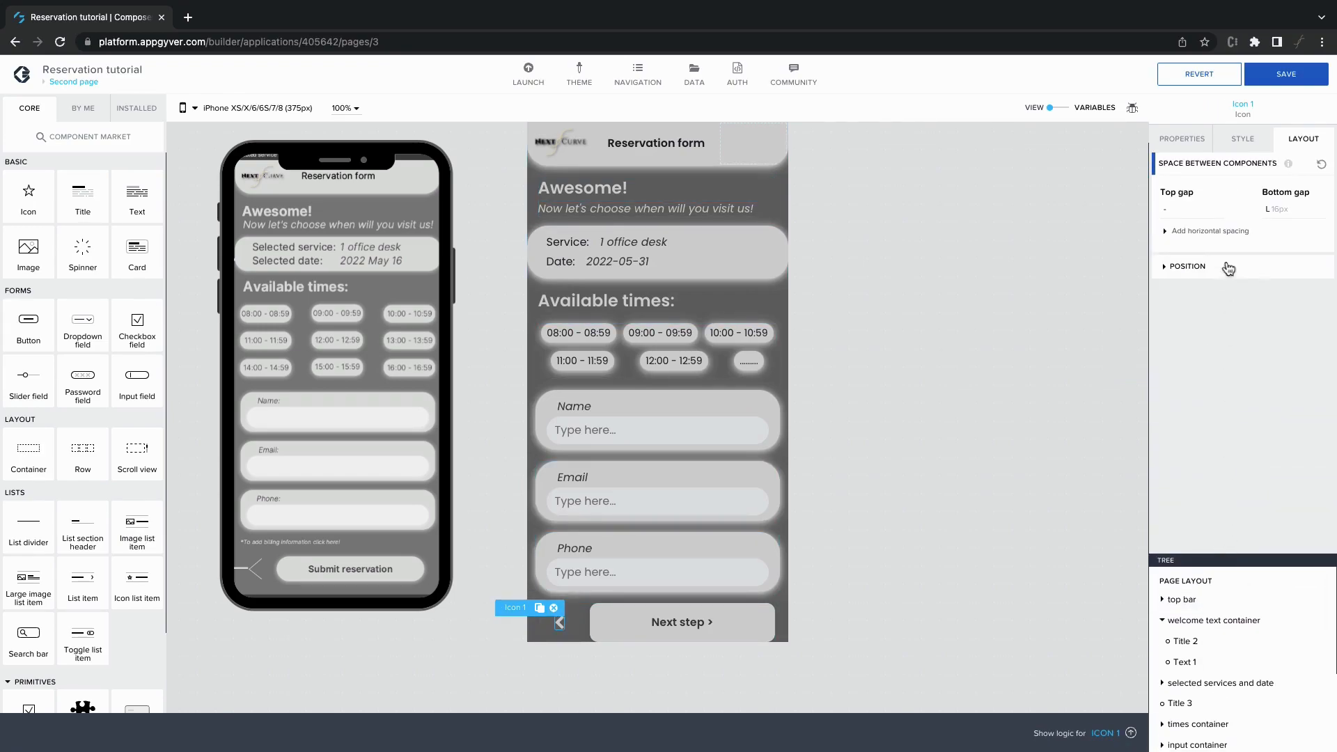
pyautogui.click(1243, 138)
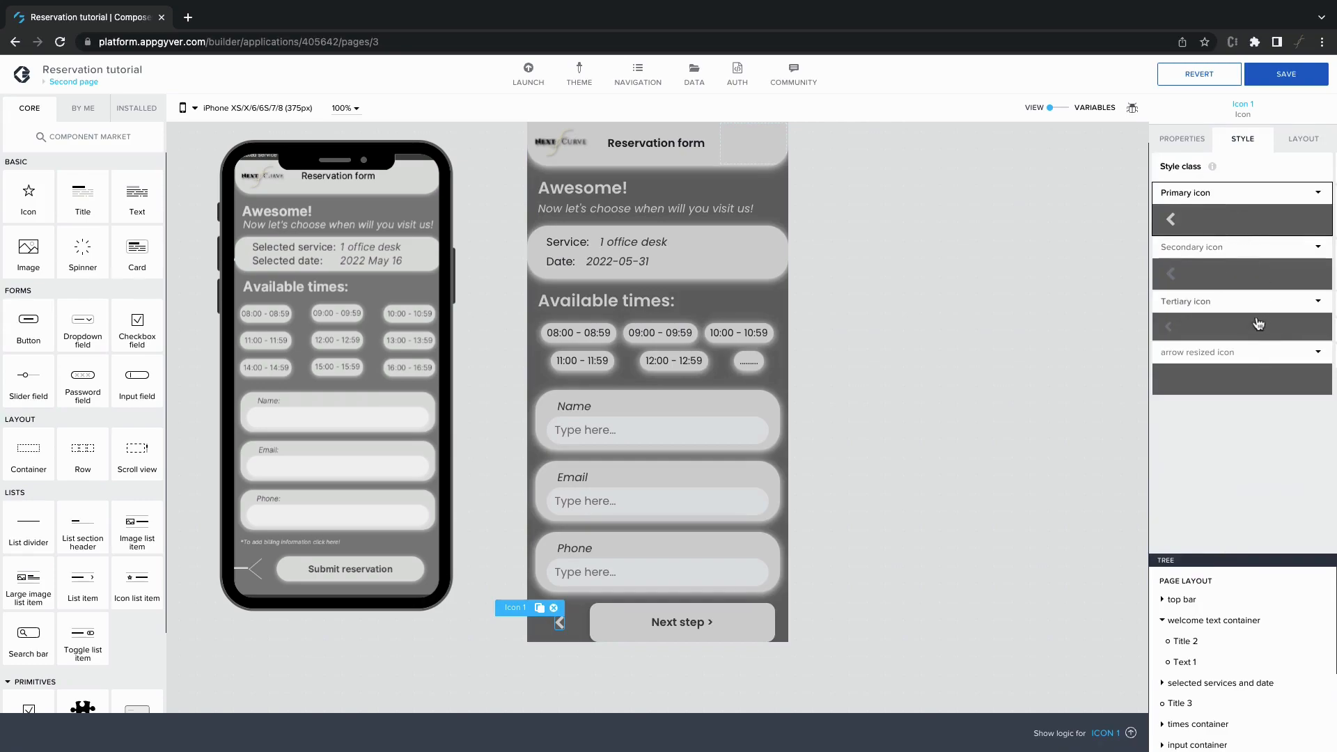
pyautogui.click(1257, 376)
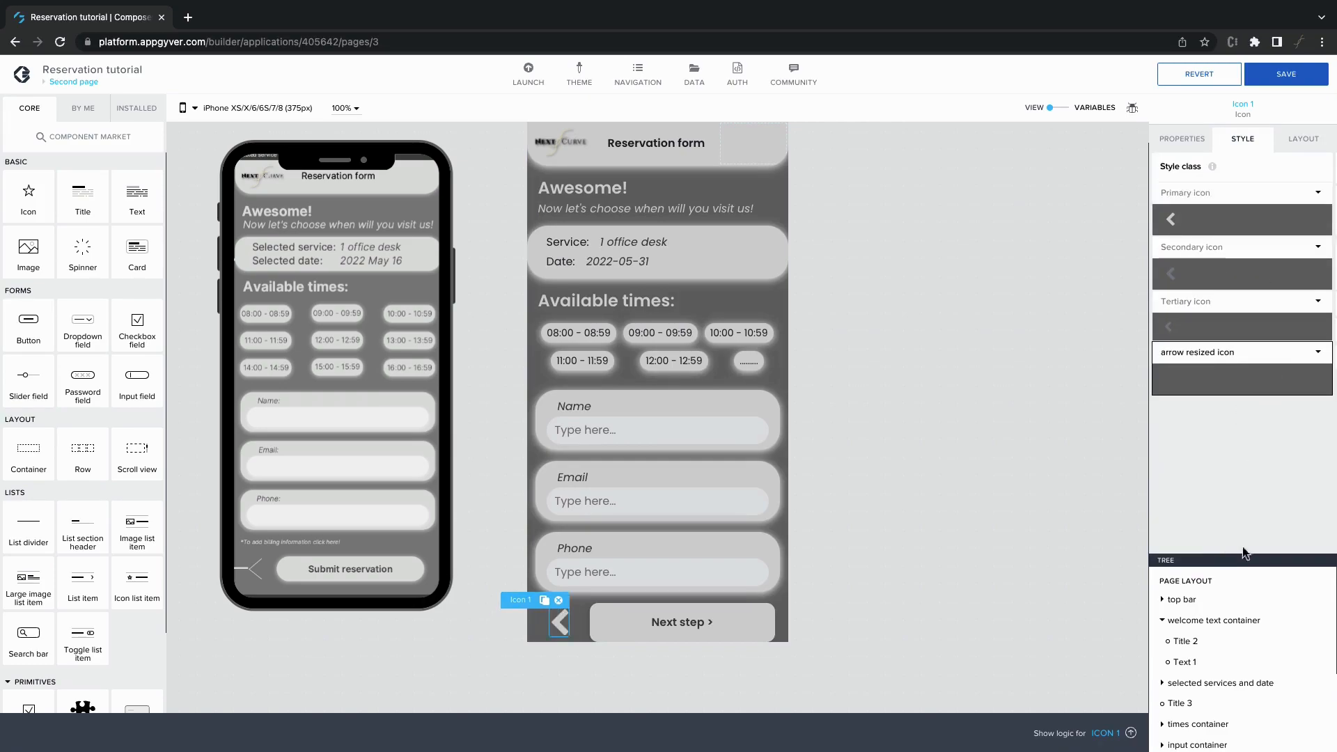
# Step: Change the label of the button in the navigation container to "Submit reservation"
pyautogui.moveTo(1245, 553); pyautogui.dragTo(1229, 366)
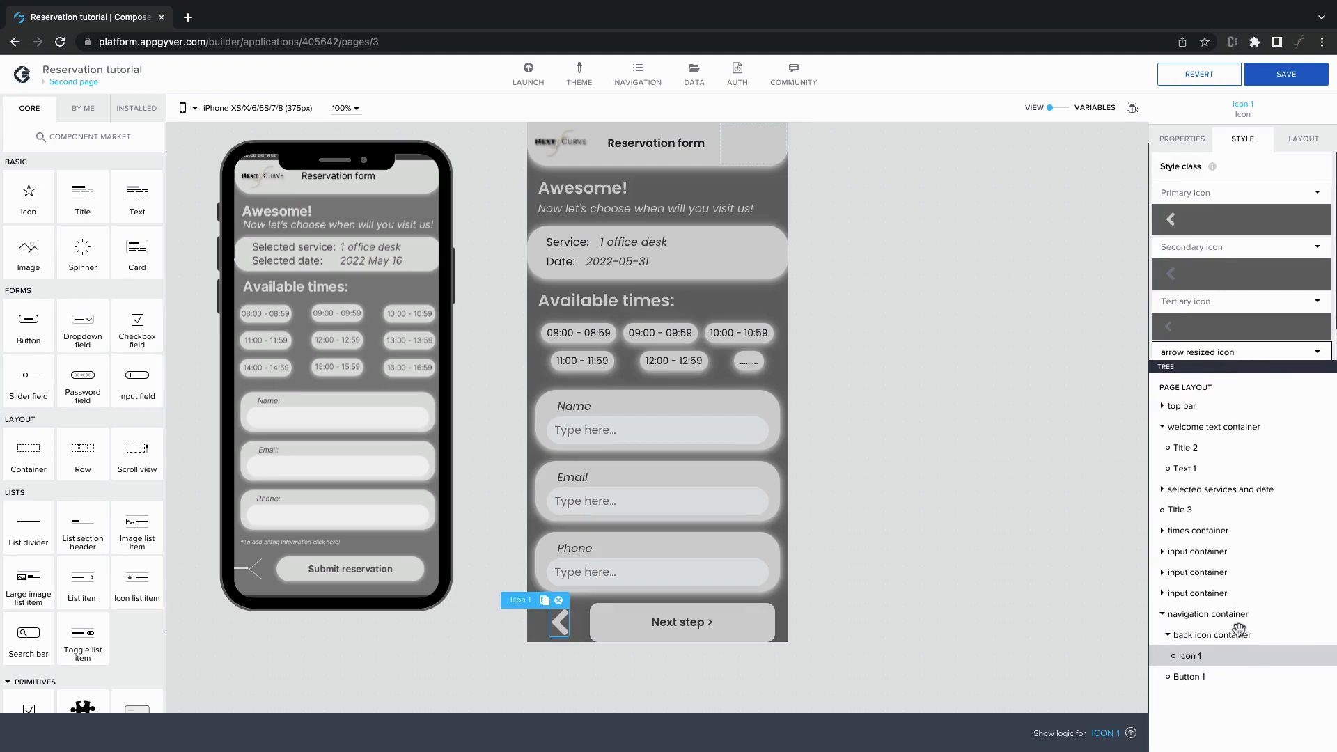
pyautogui.click(1190, 676)
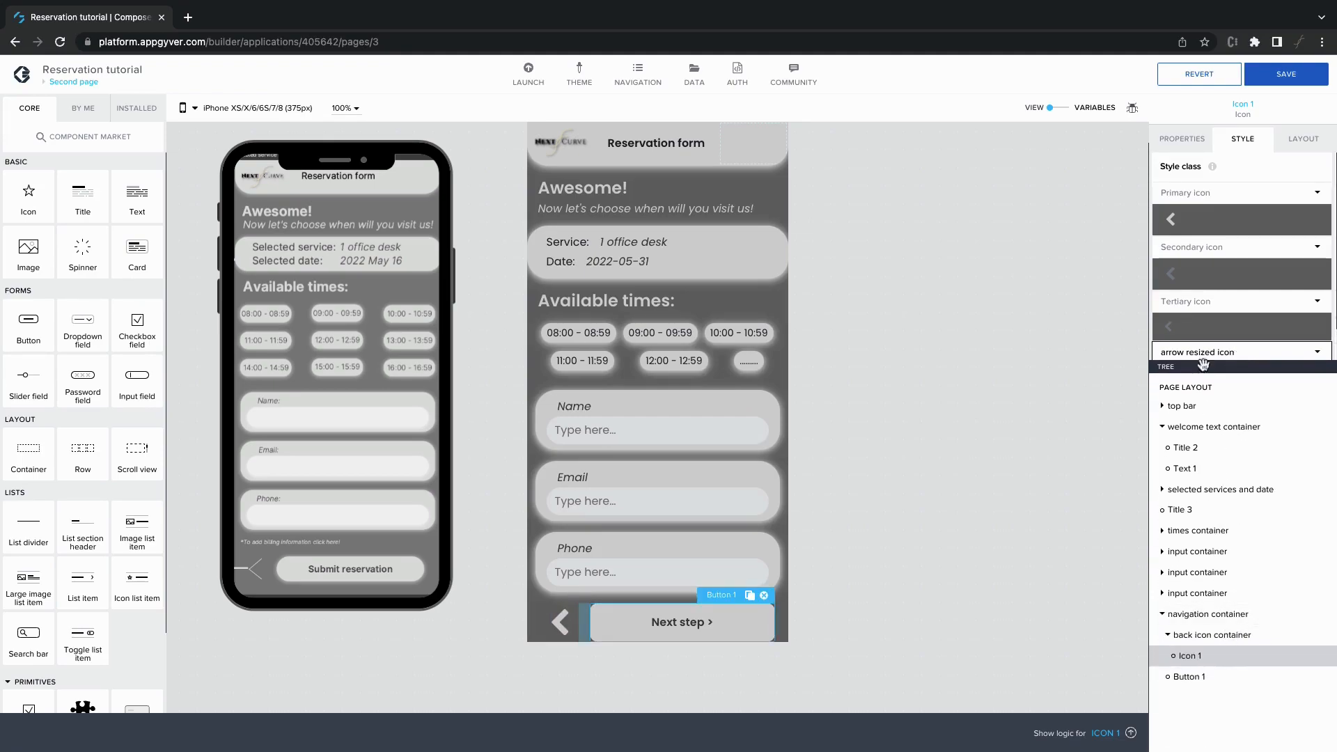
pyautogui.click(1192, 143)
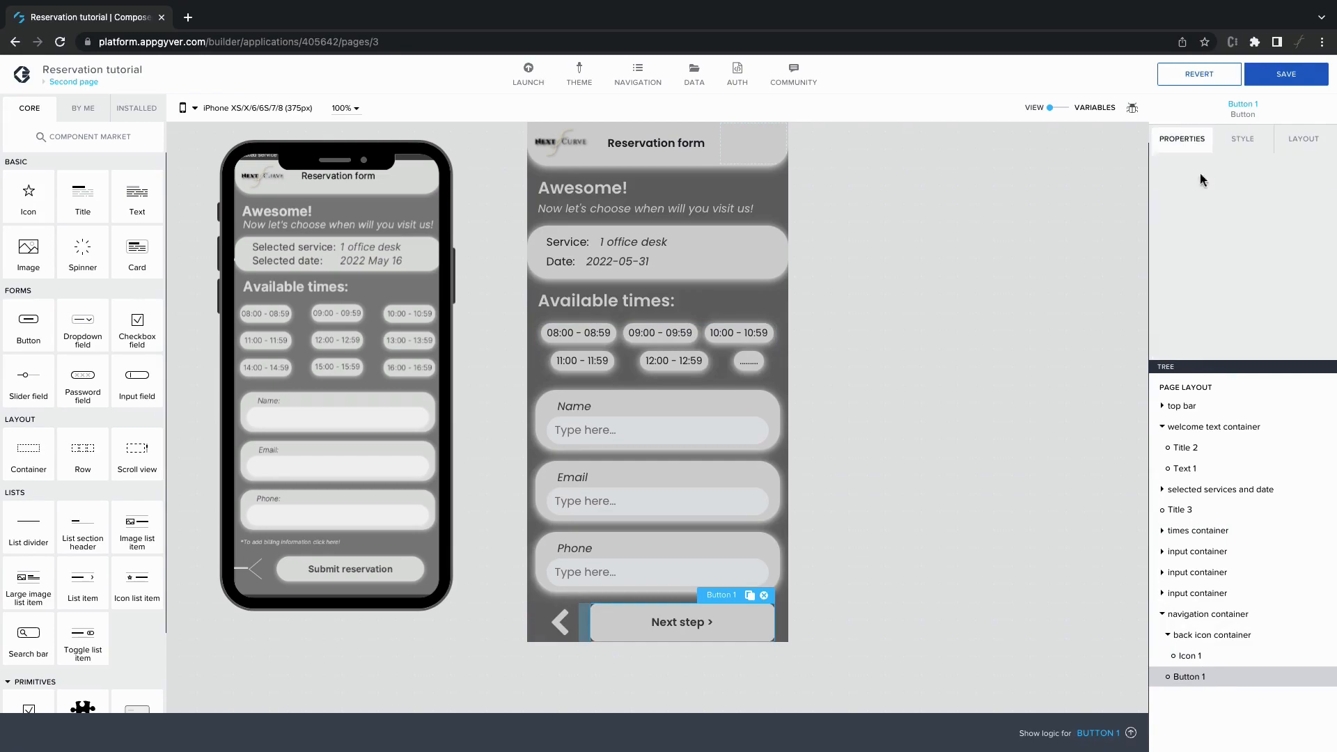
pyautogui.tripleClick(1203, 187)
pyautogui.write('Su')
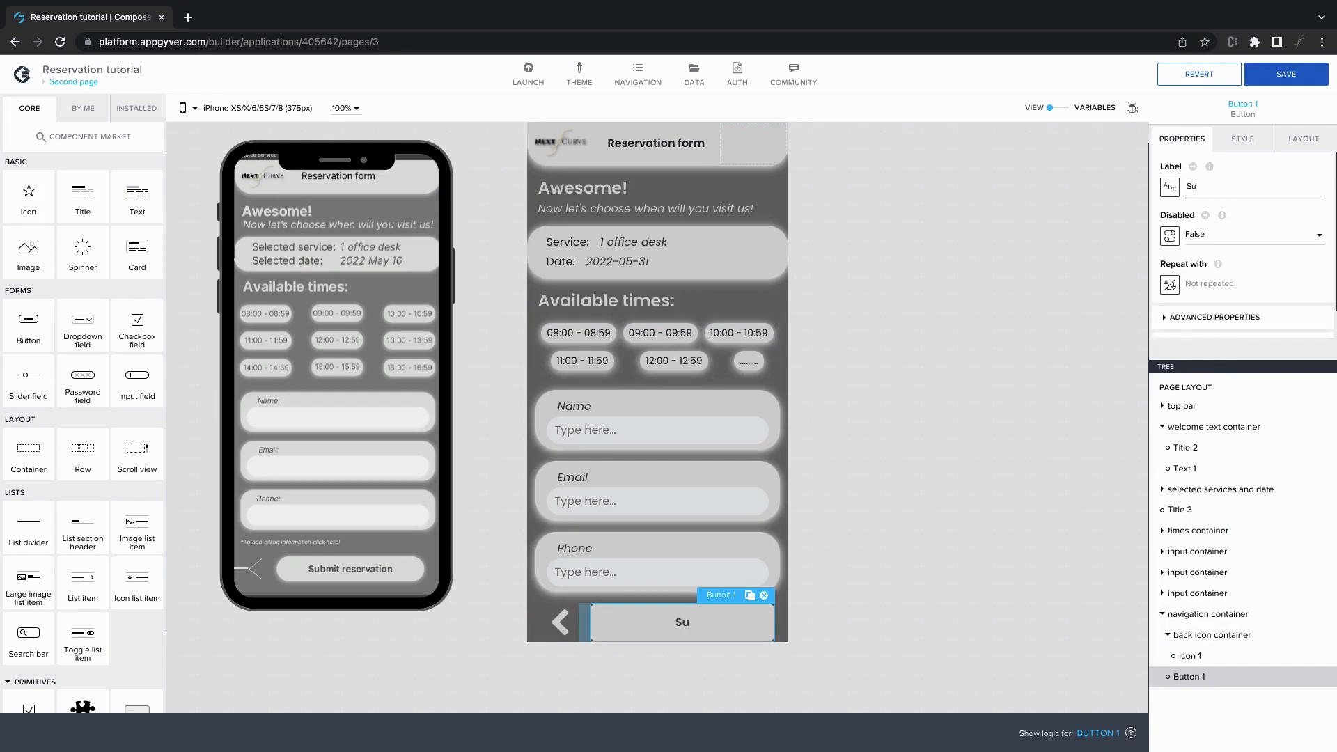
pyautogui.write('bmit reservation')
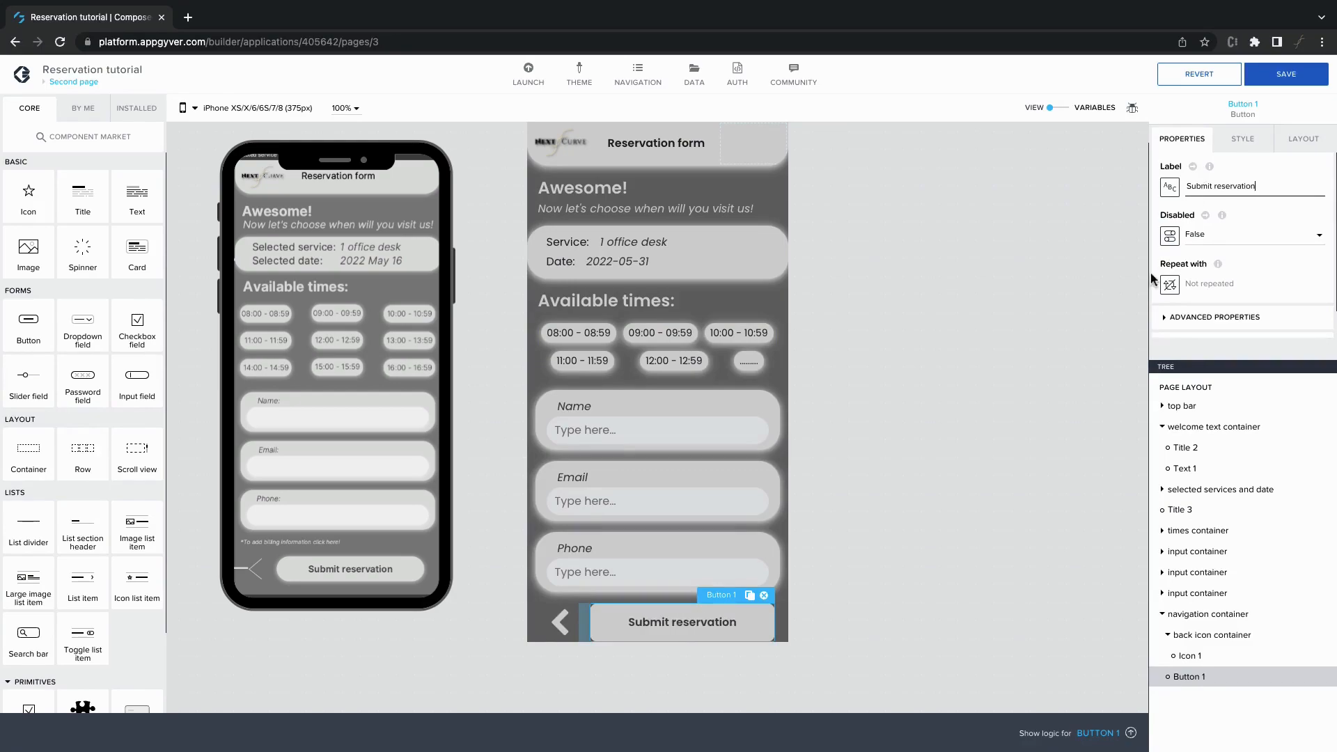
pyautogui.click(1083, 445)
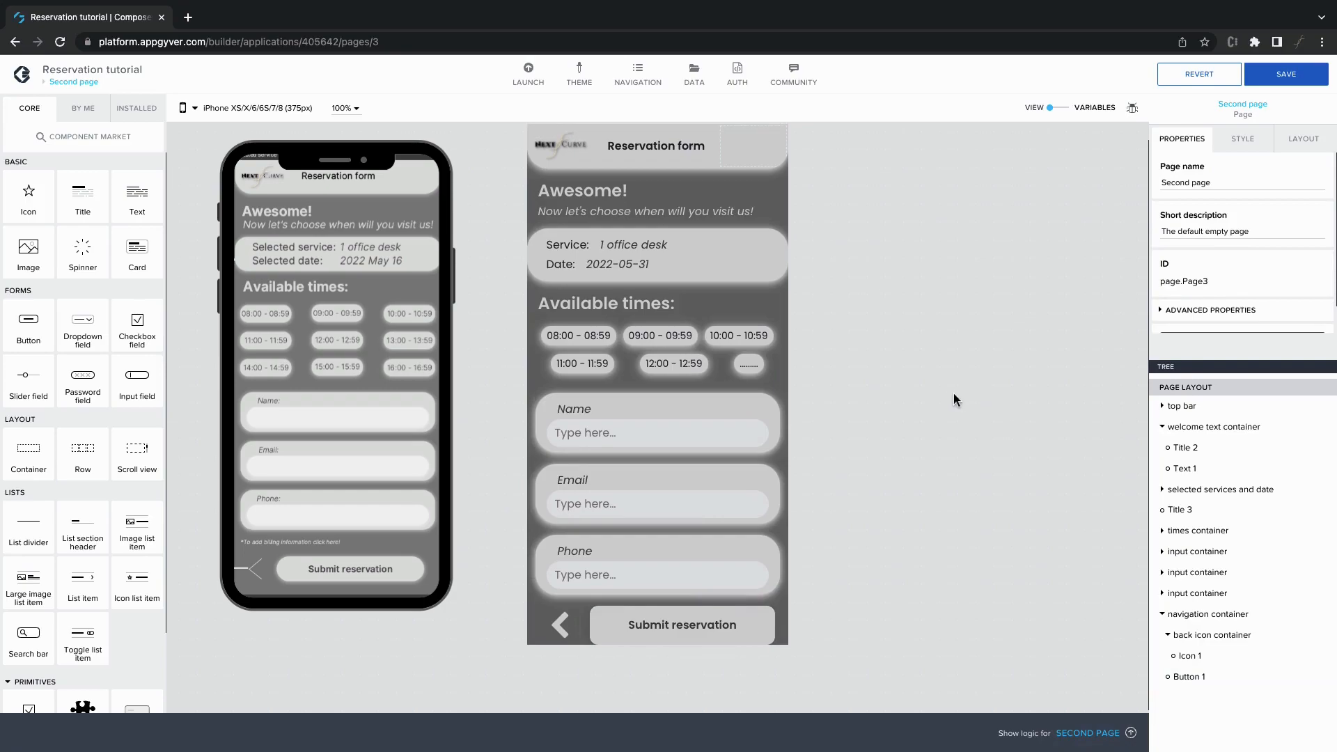
# Step: Add a Navigate back function to the back icon container's logic and connect it to the Component tap event
pyautogui.scroll(1, 955, 400)
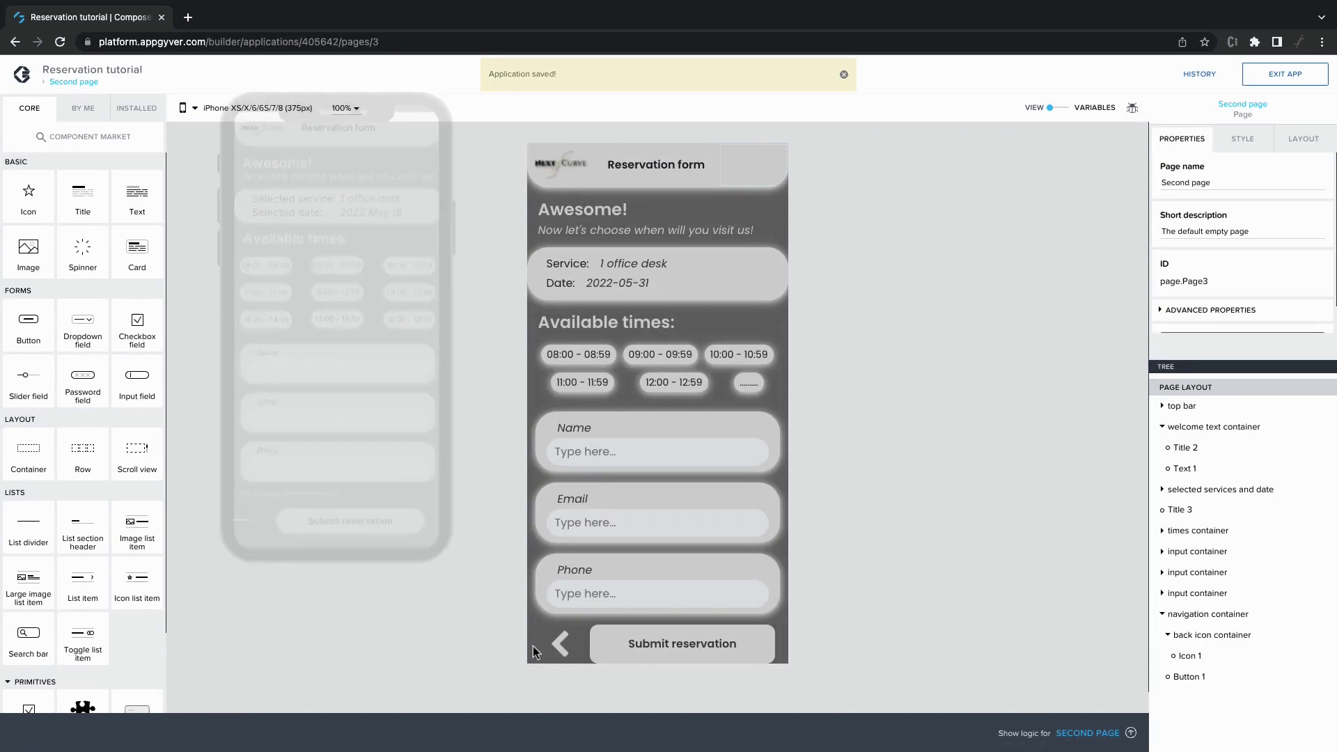
pyautogui.click(576, 650)
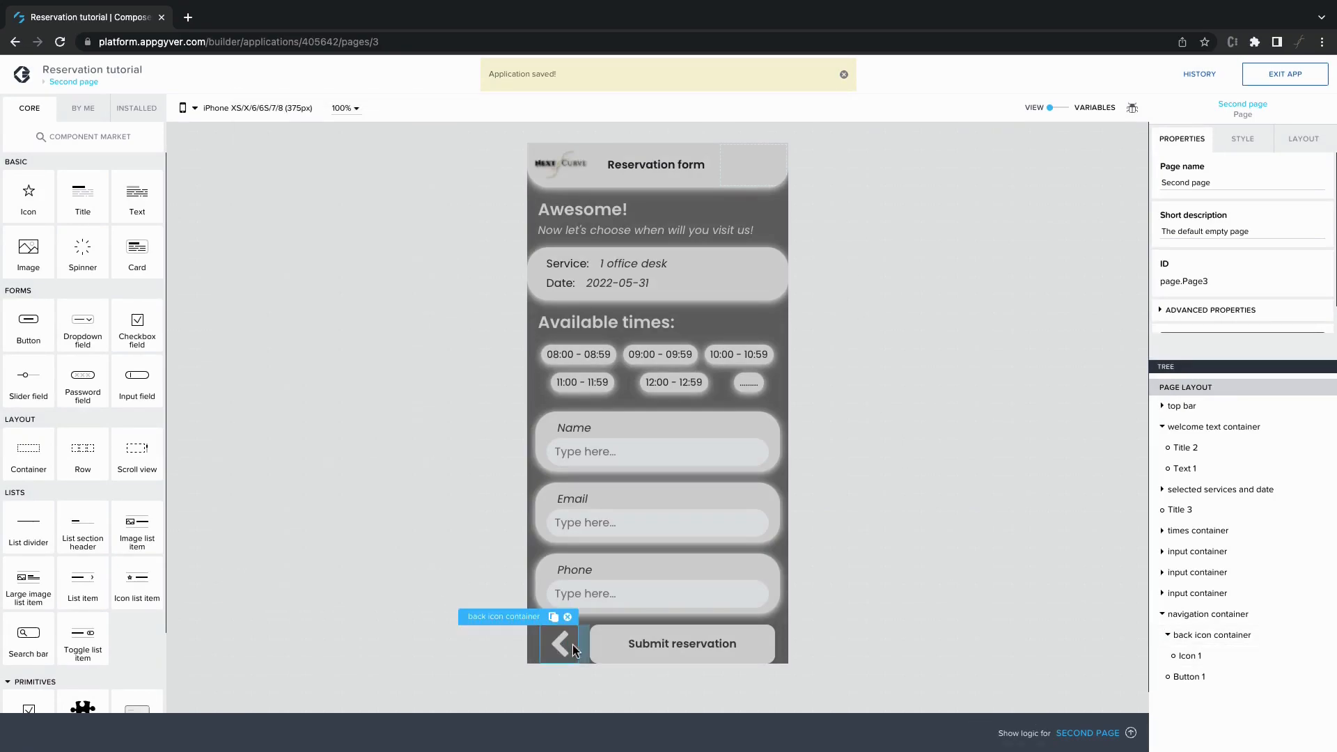
pyautogui.click(1005, 729)
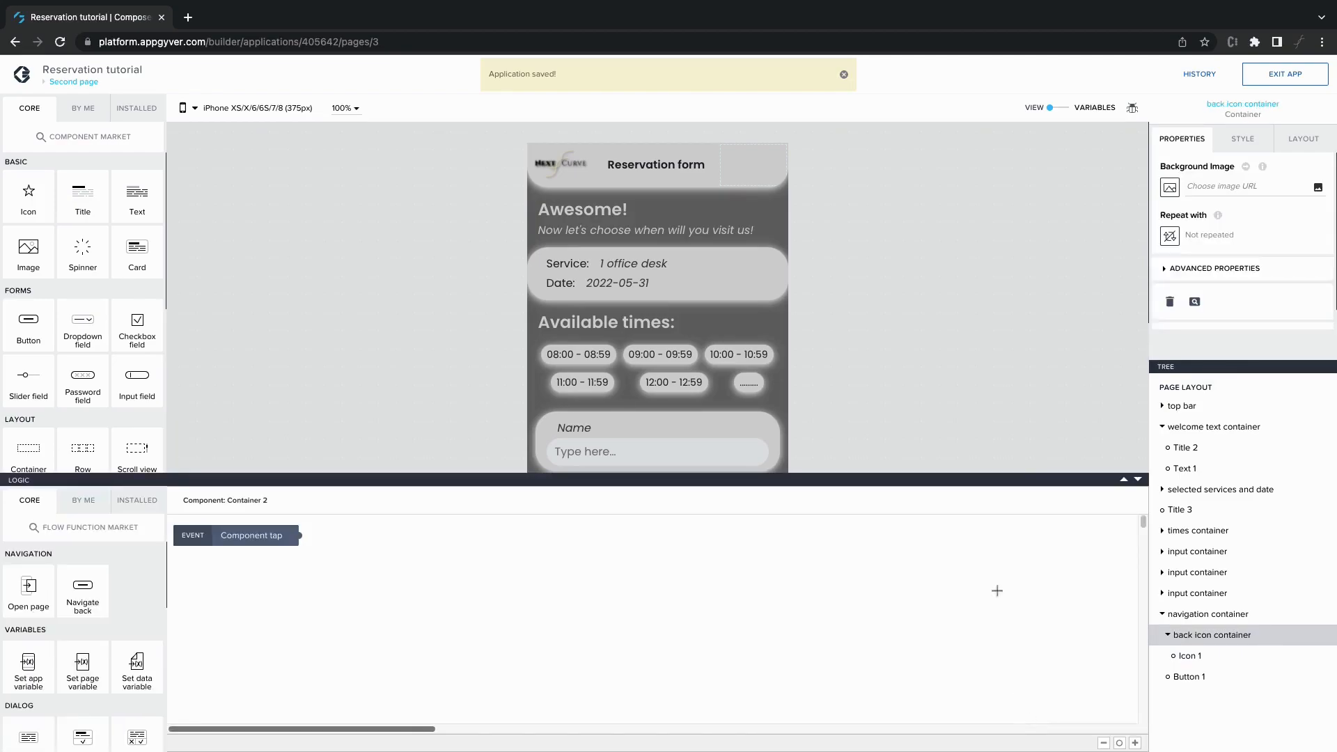
pyautogui.moveTo(960, 480); pyautogui.dragTo(943, 364)
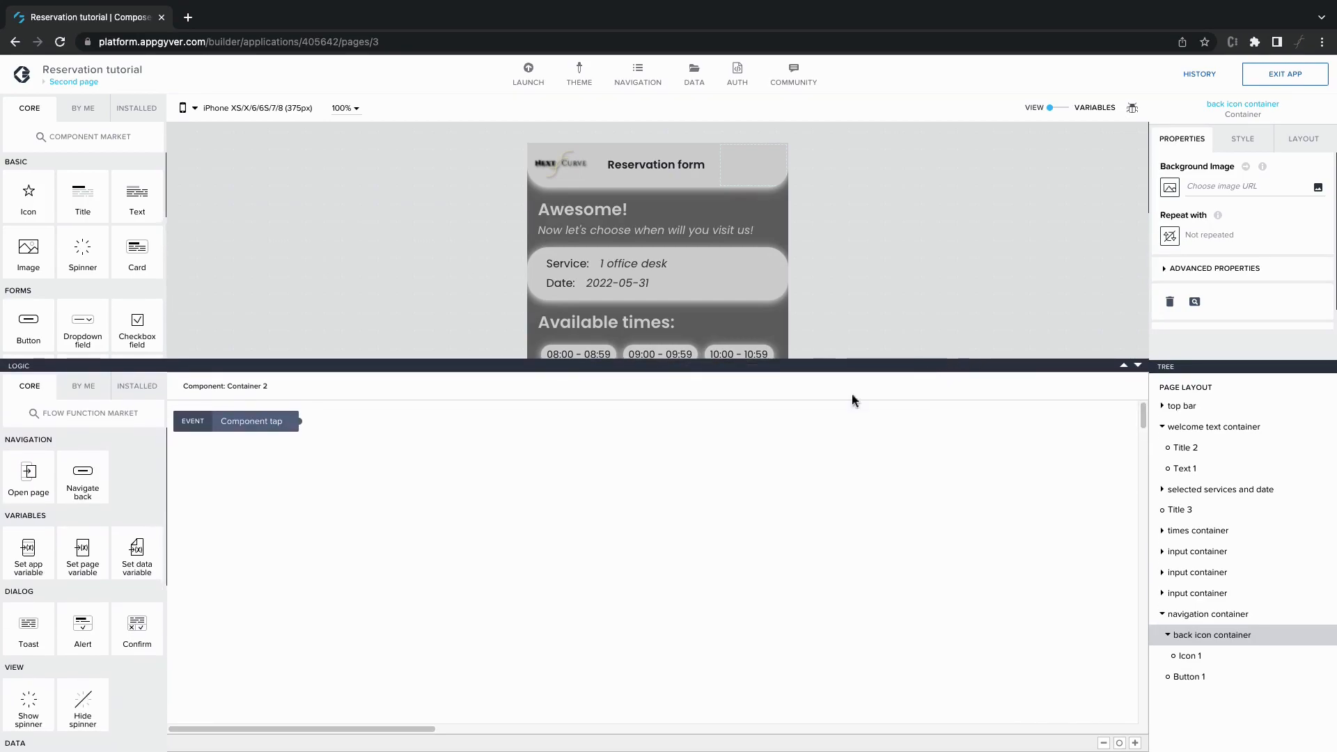
pyautogui.moveTo(72, 477); pyautogui.dragTo(285, 454)
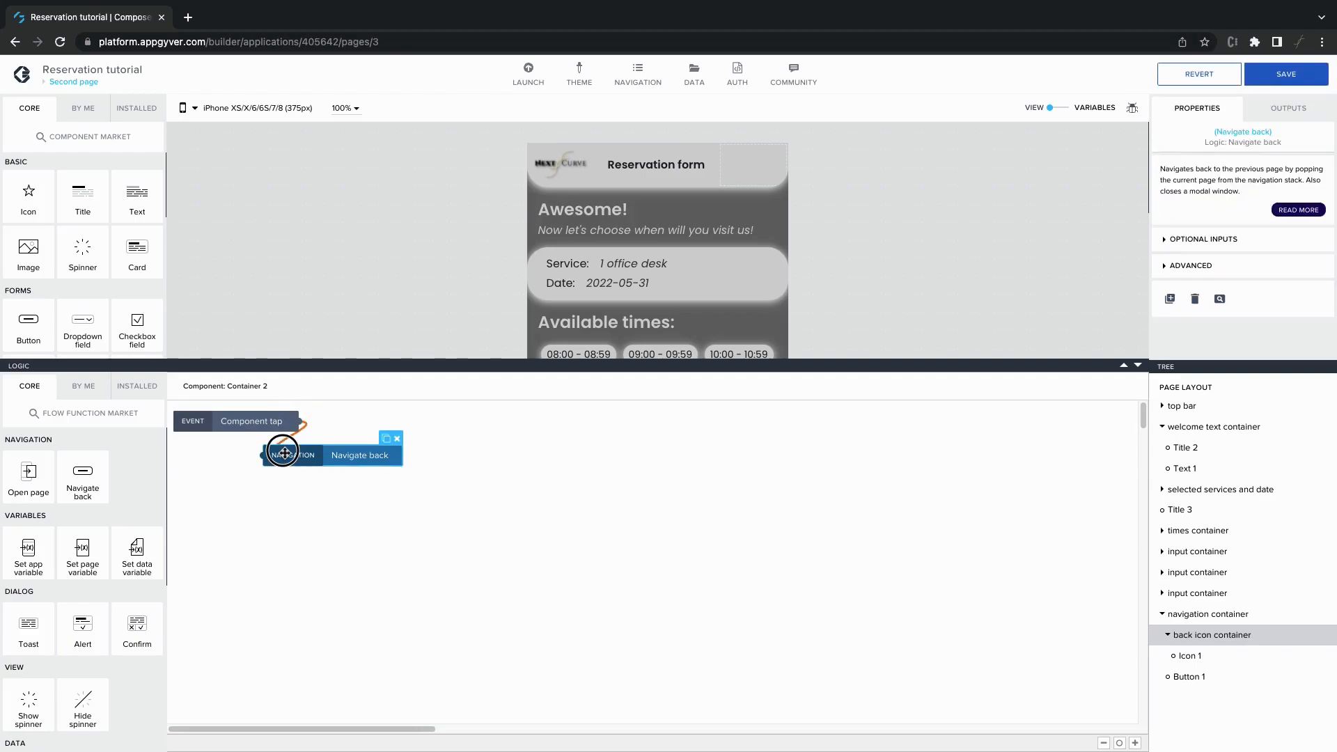
# Step: Examine the Component tap and Navigate back nodes, and browse the available logic functions in the flow function market
pyautogui.click(260, 421)
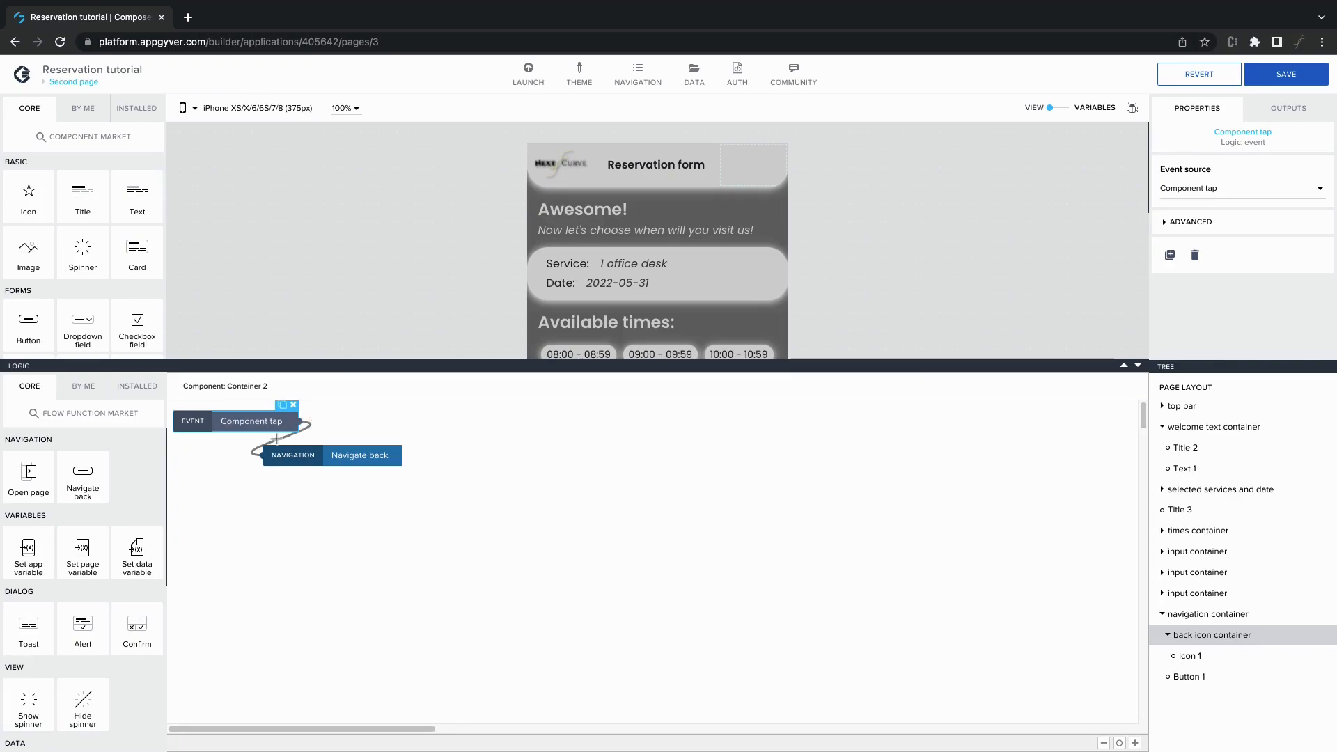
pyautogui.click(293, 458)
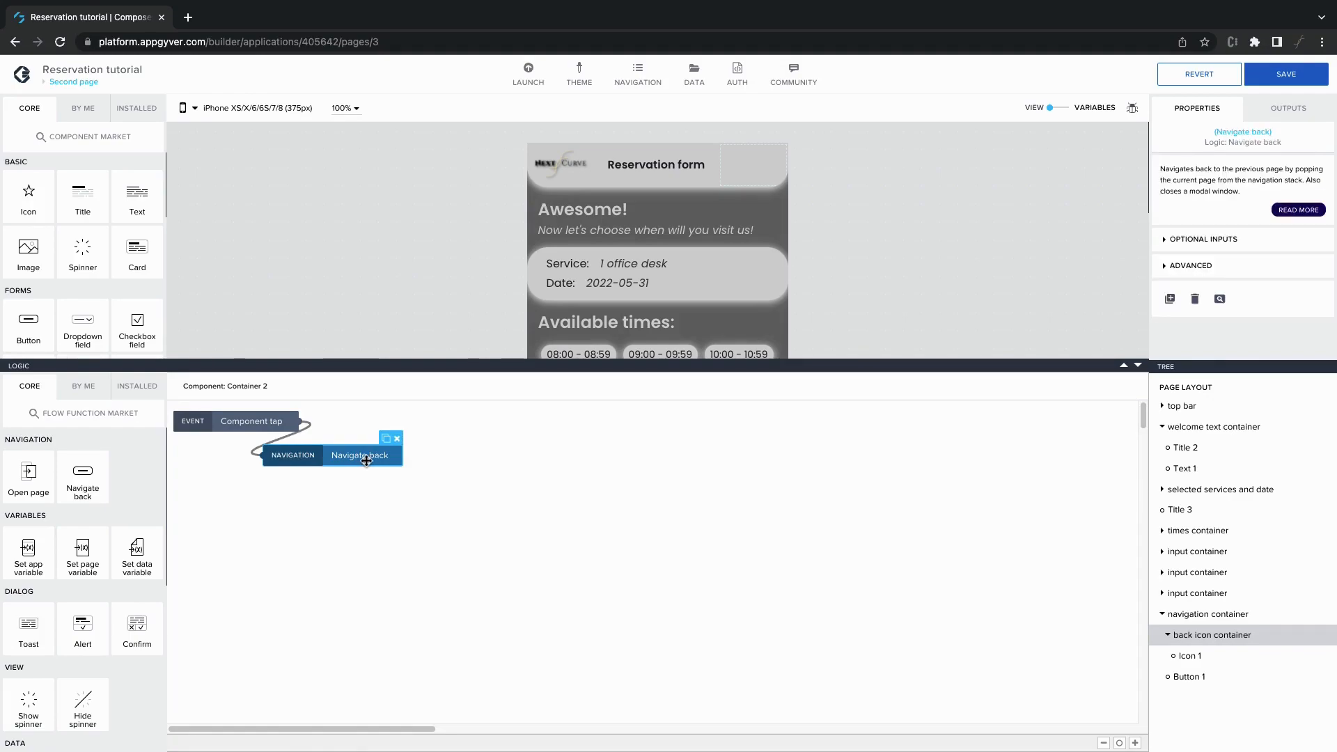
pyautogui.scroll(-3, 85, 604)
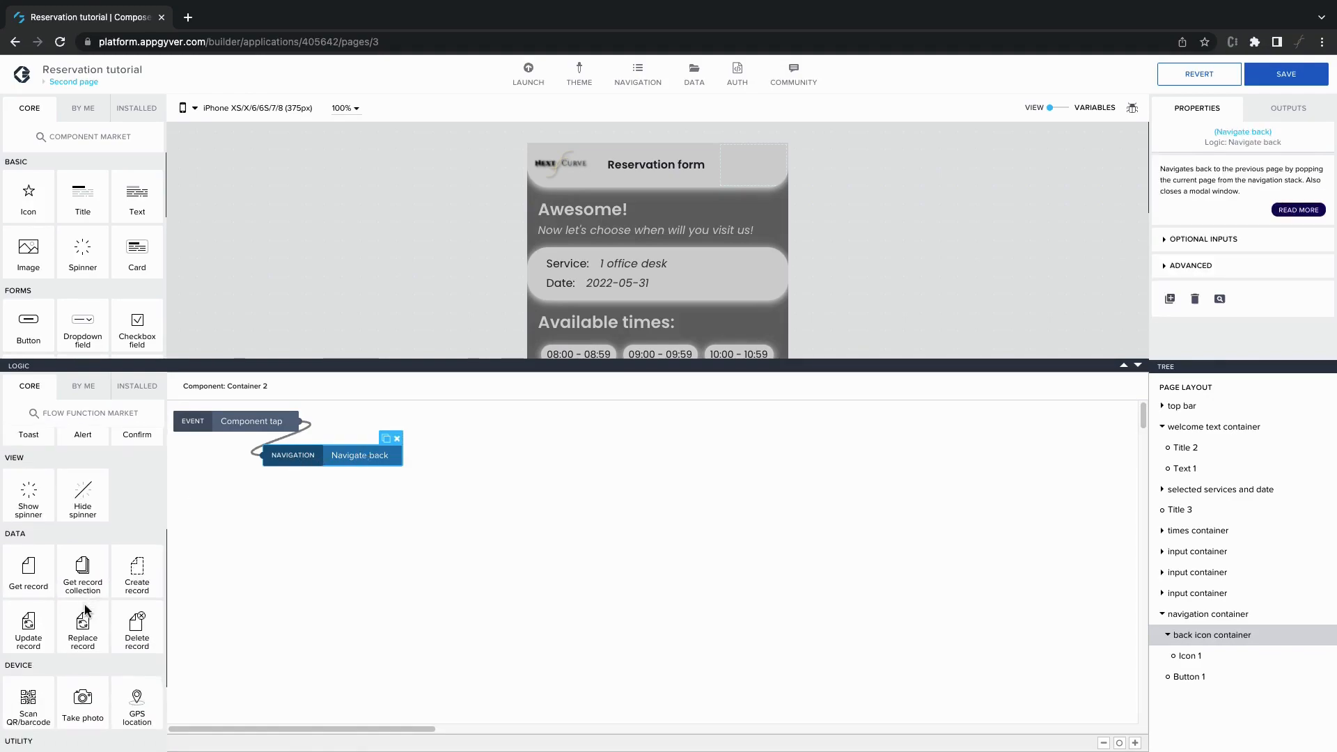
pyautogui.scroll(3, 85, 604)
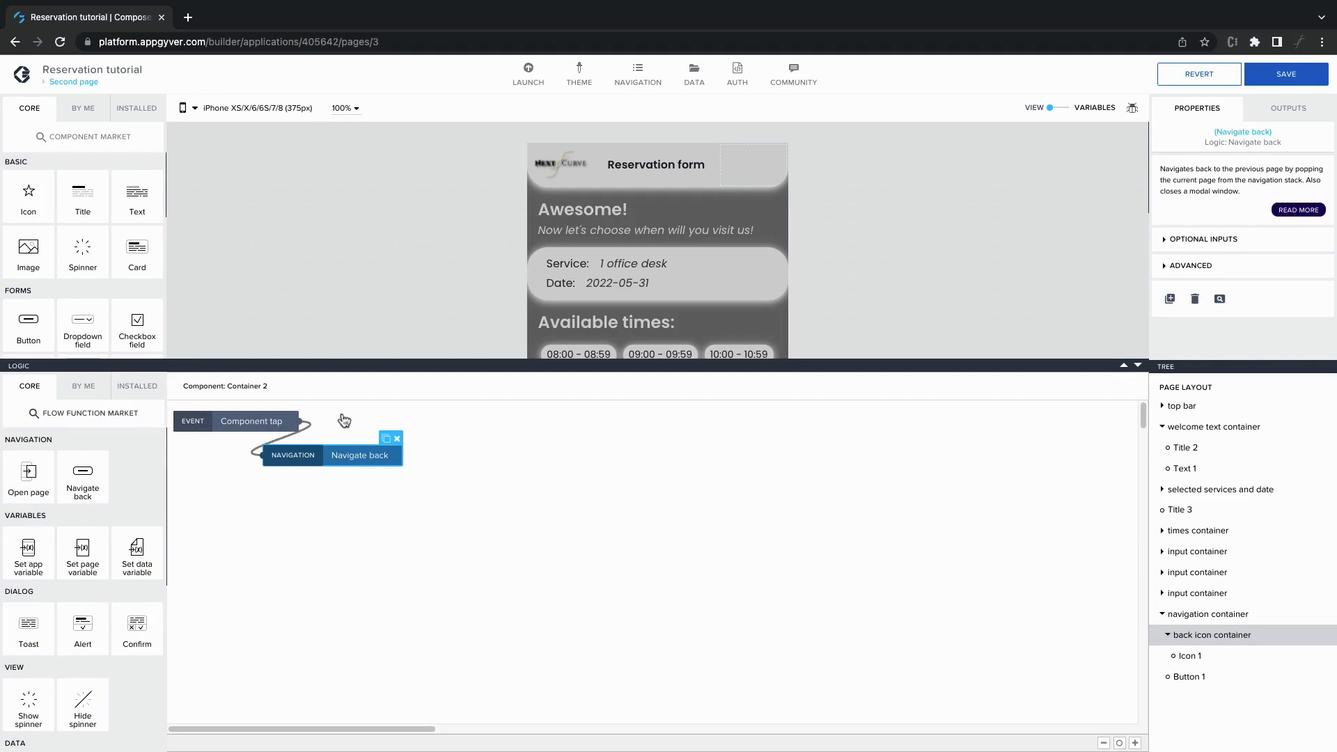
pyautogui.click(387, 438)
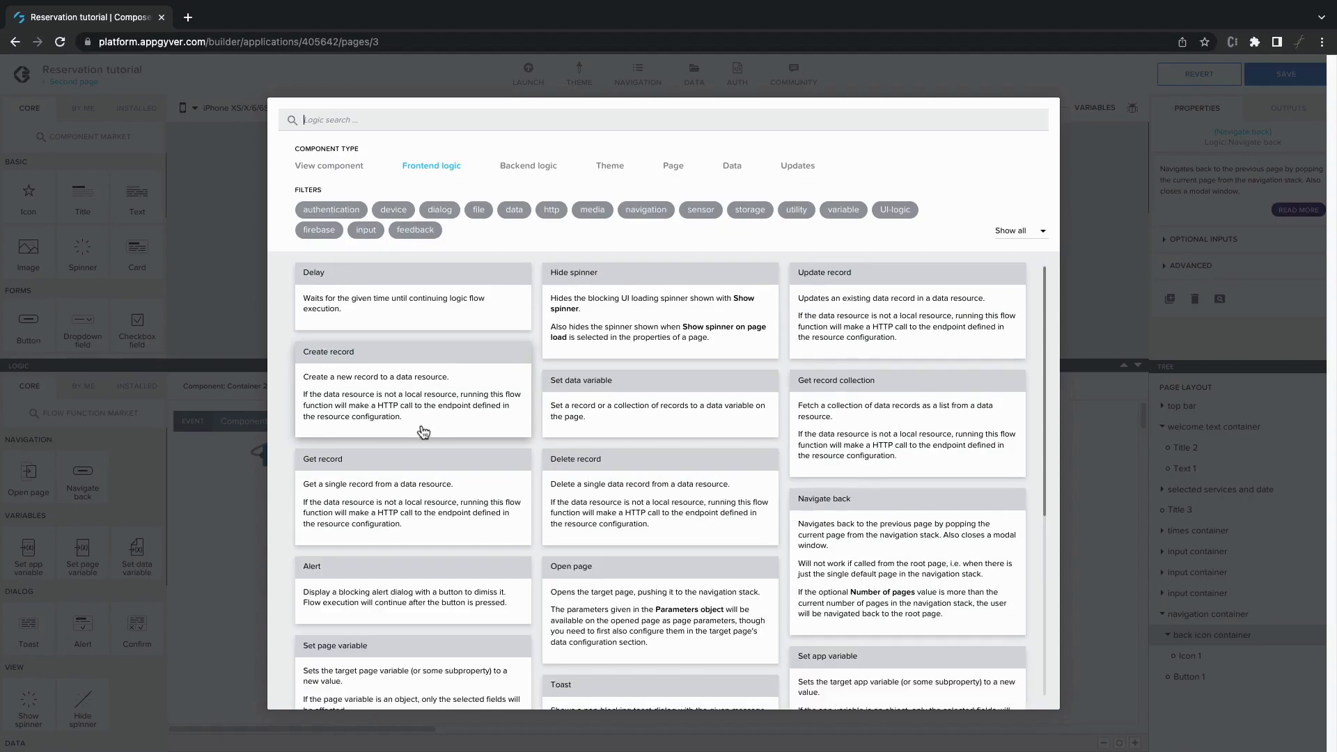
pyautogui.scroll(-2, 424, 432)
pyautogui.scroll(-4, 424, 432)
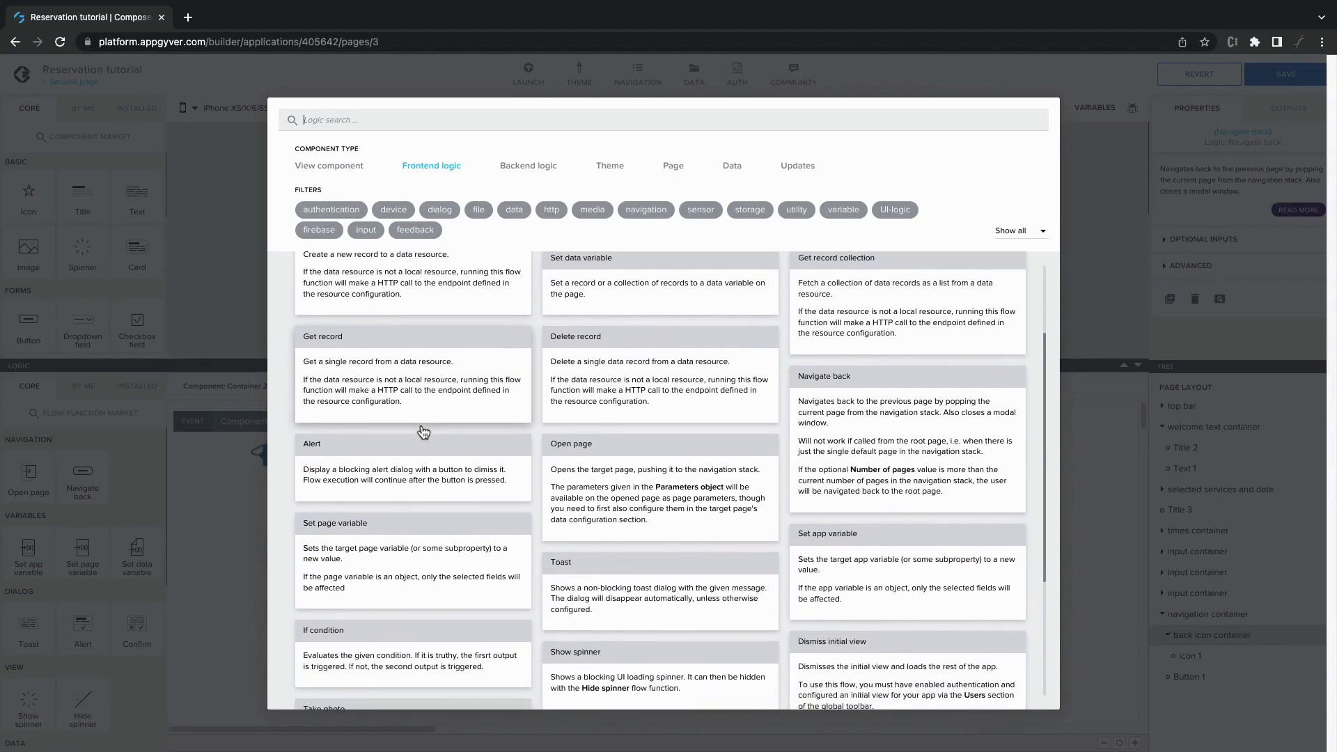
pyautogui.scroll(6, 424, 432)
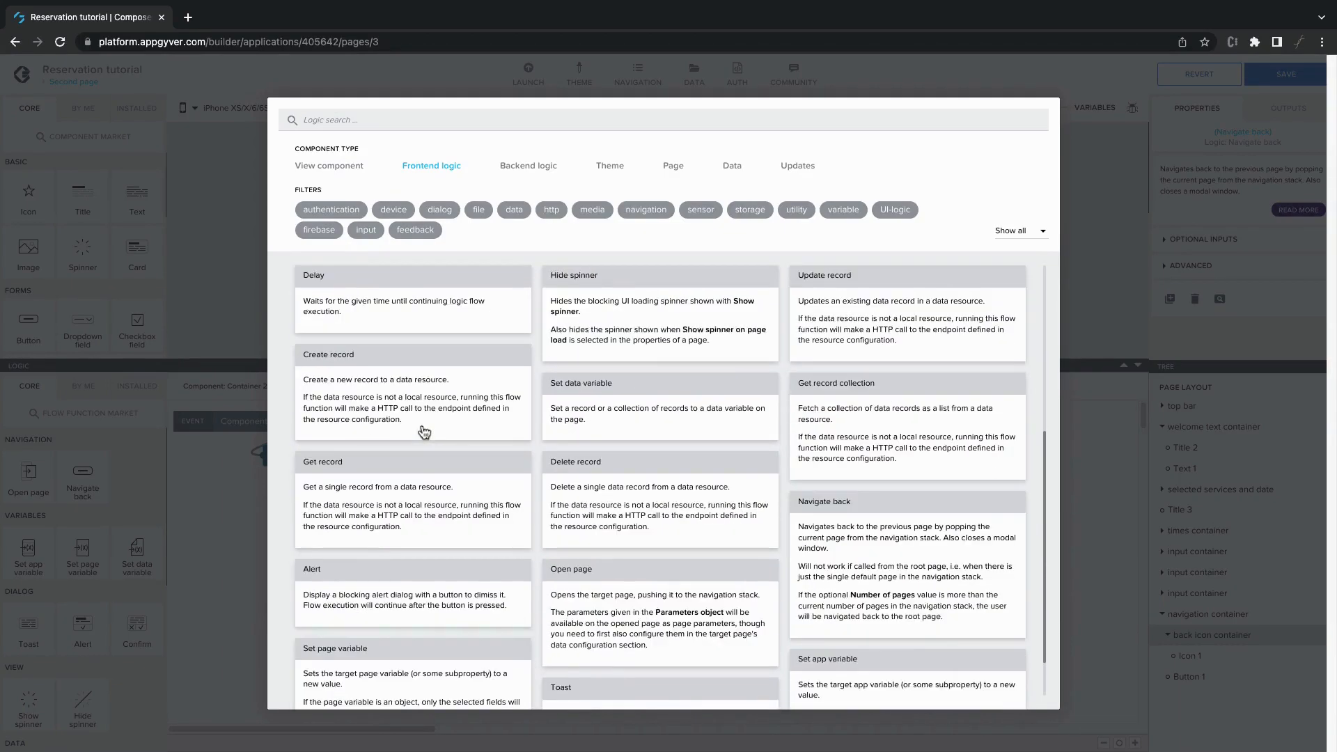
pyautogui.click(235, 376)
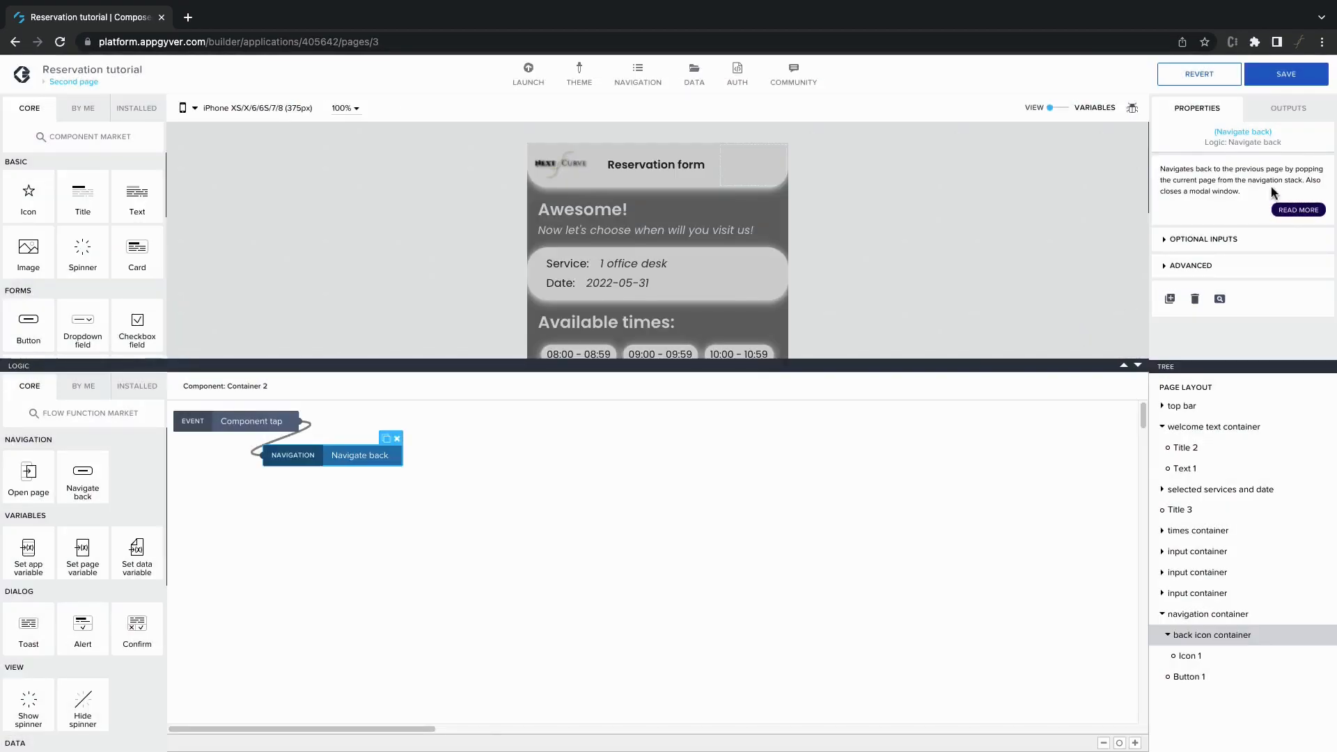
# Step: Save the application and switch to editing First page
pyautogui.click(1283, 76)
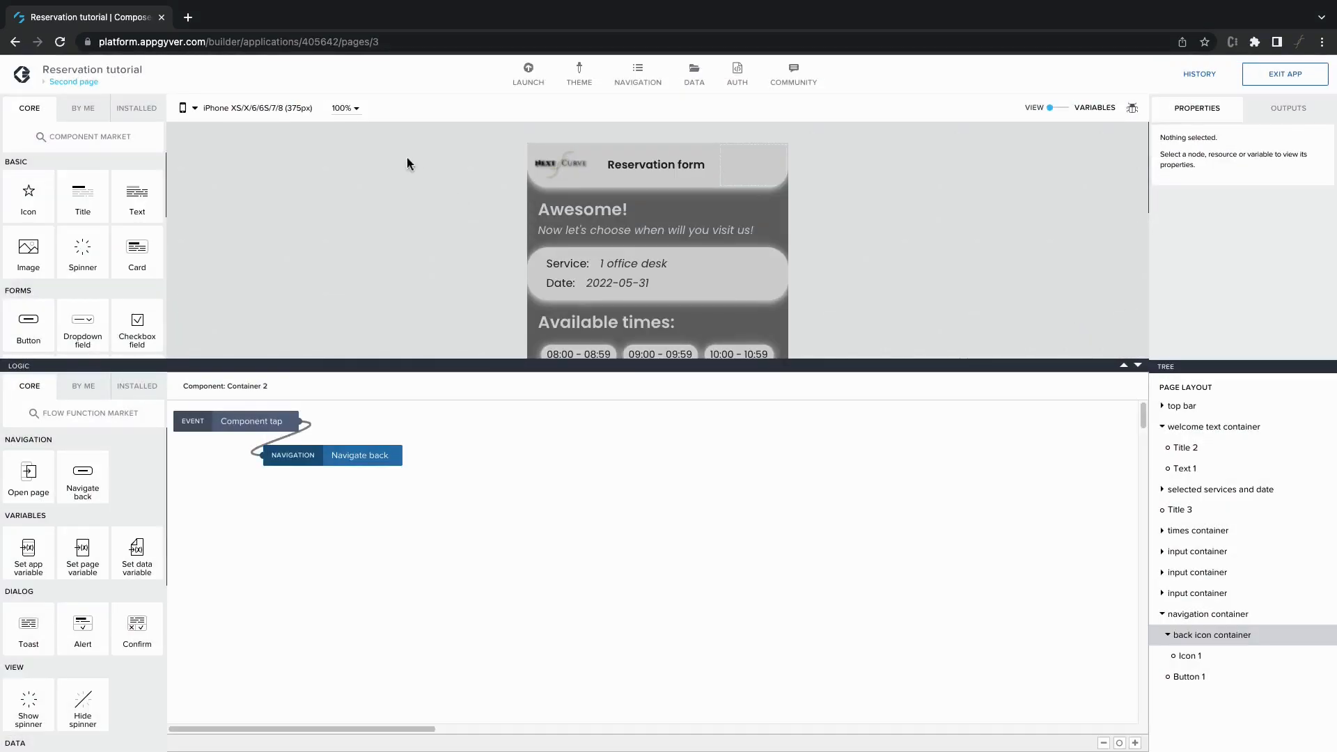
pyautogui.click(89, 85)
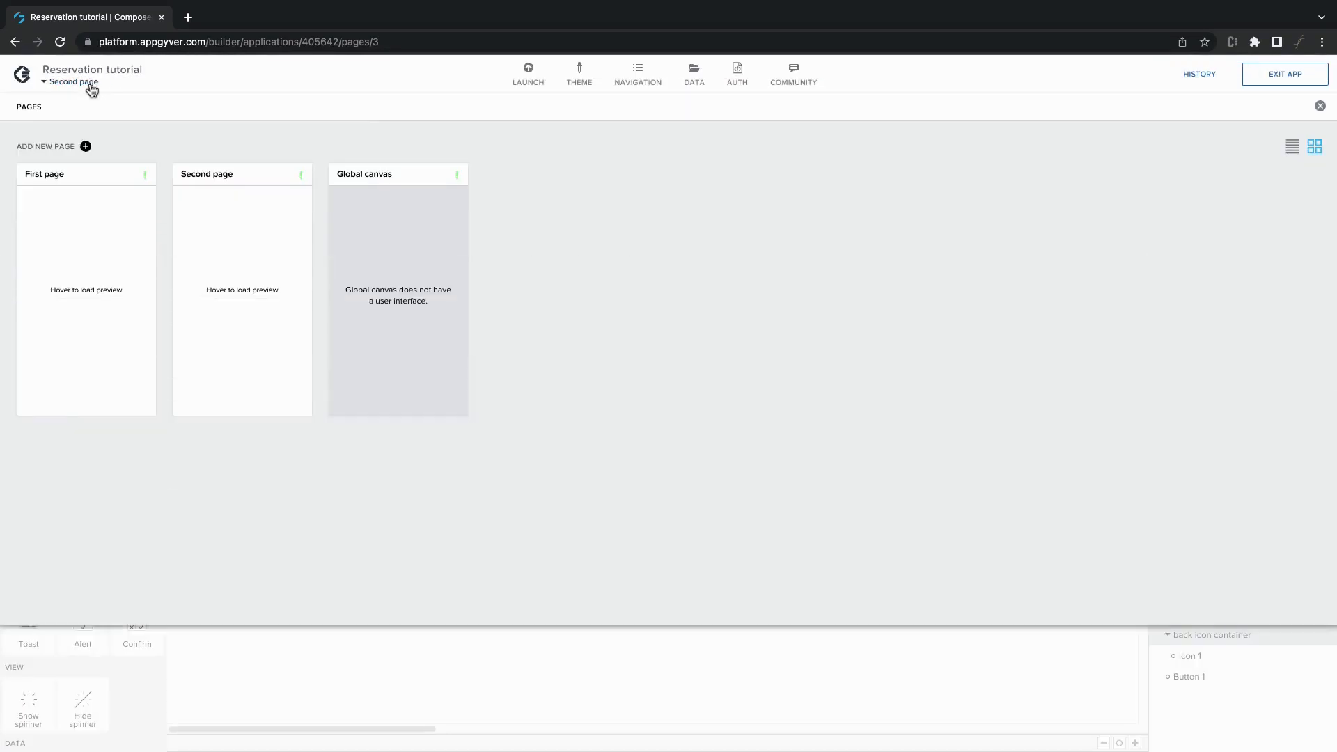
pyautogui.click(123, 222)
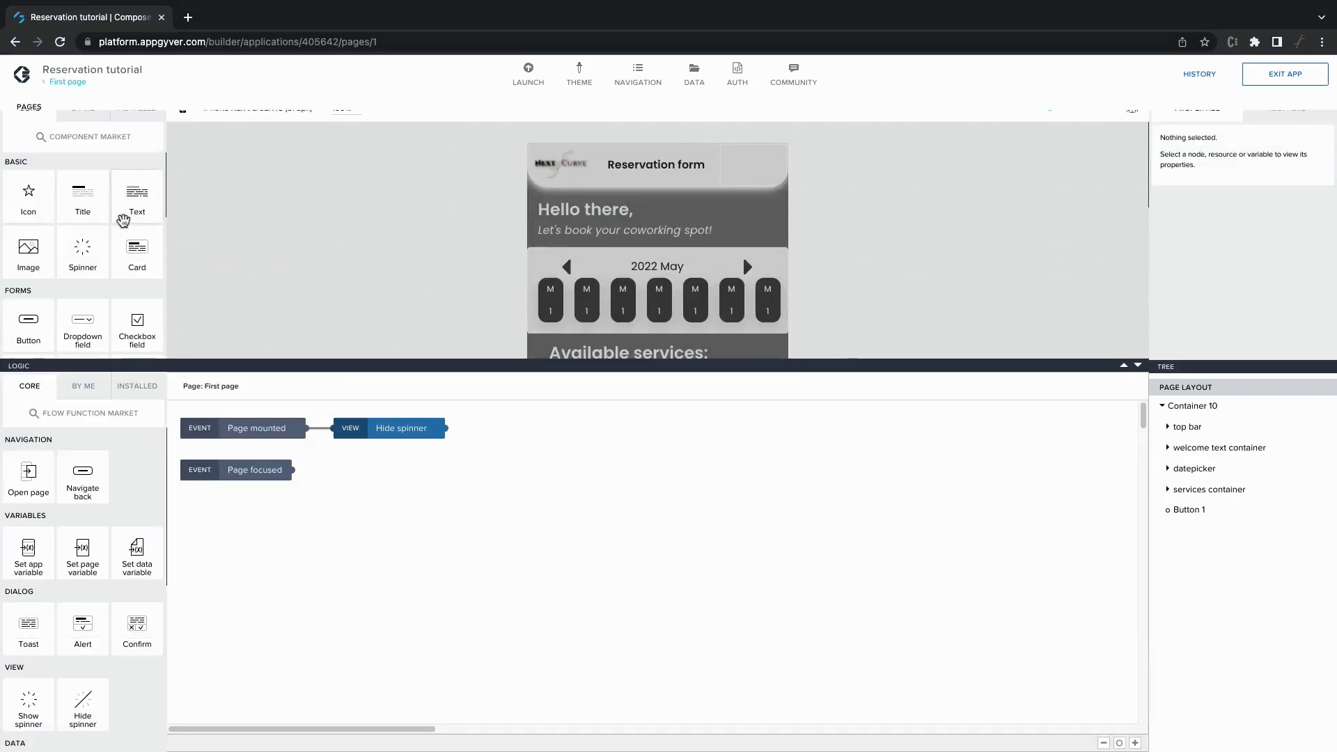
# Step: Add an Open page function to the "Next step >" button's logic and connect it to the Component tap event
pyautogui.moveTo(406, 364); pyautogui.dragTo(415, 480)
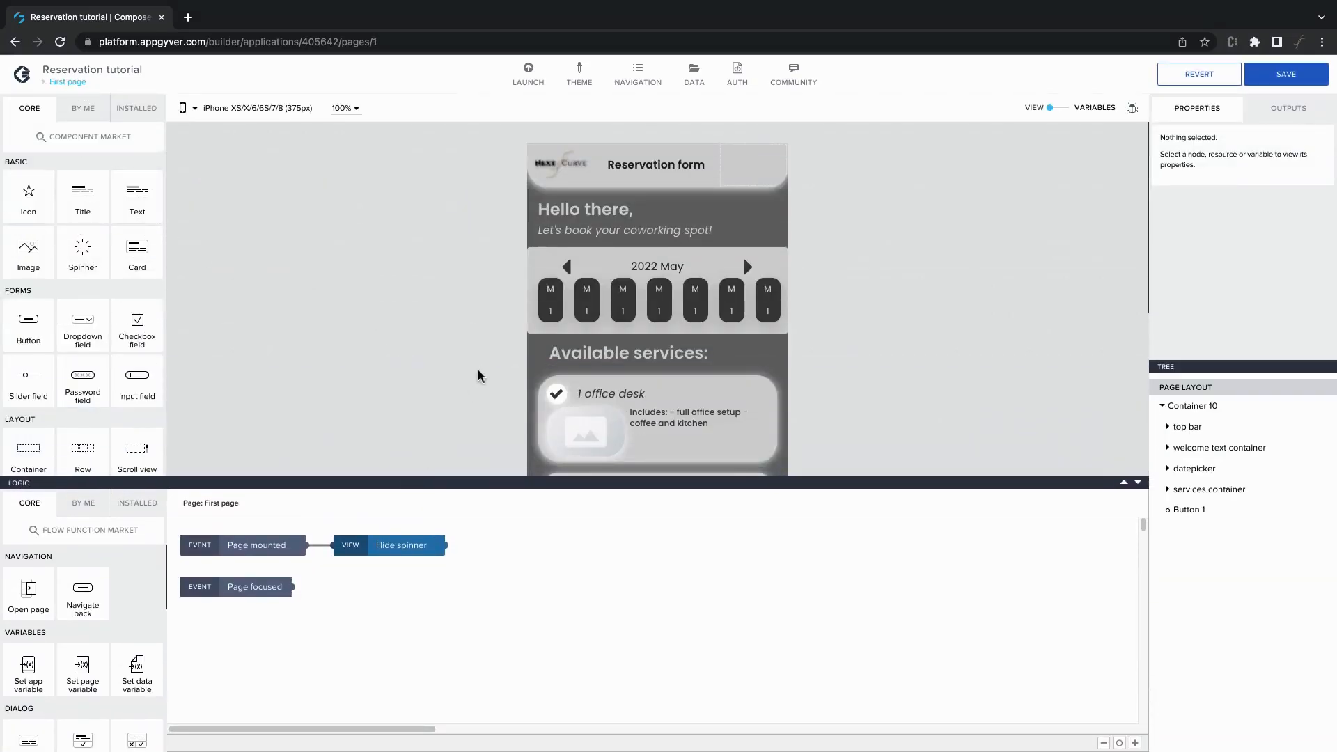
pyautogui.scroll(-5, 477, 376)
pyautogui.click(611, 377)
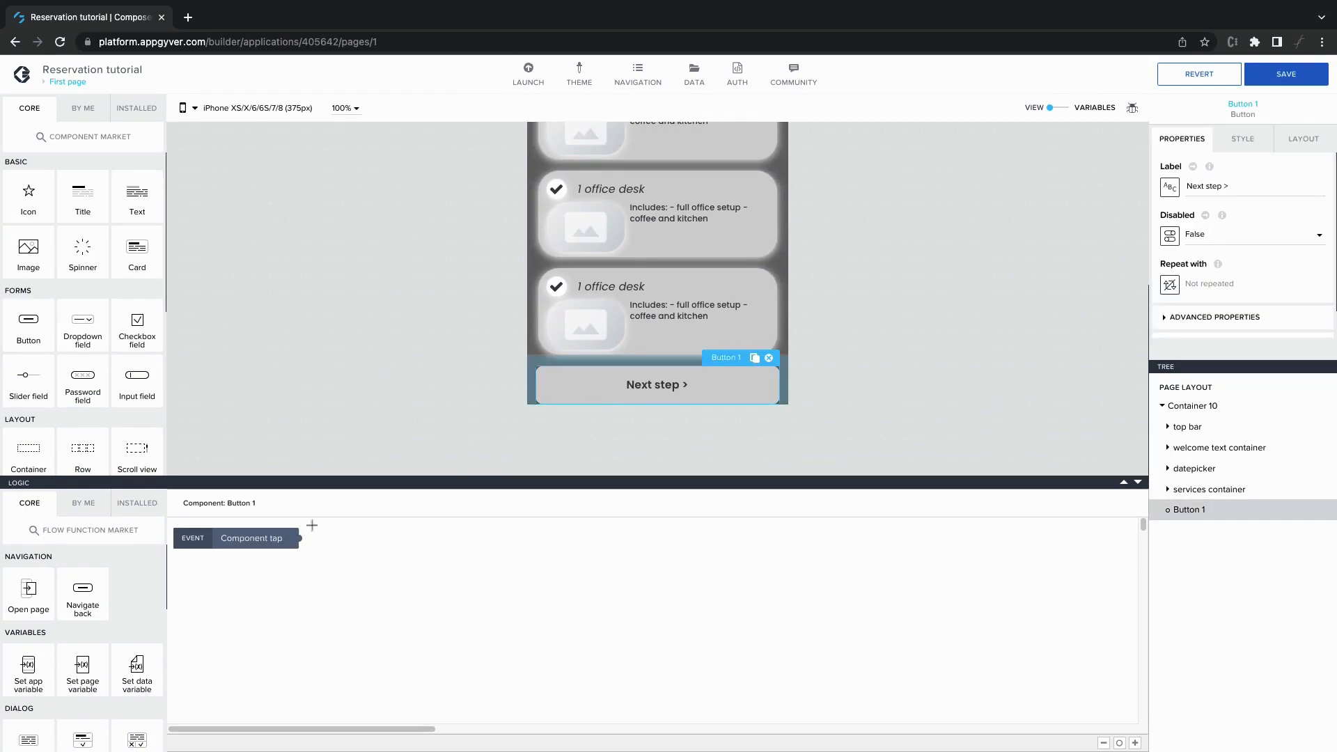
pyautogui.moveTo(32, 591); pyautogui.dragTo(305, 579)
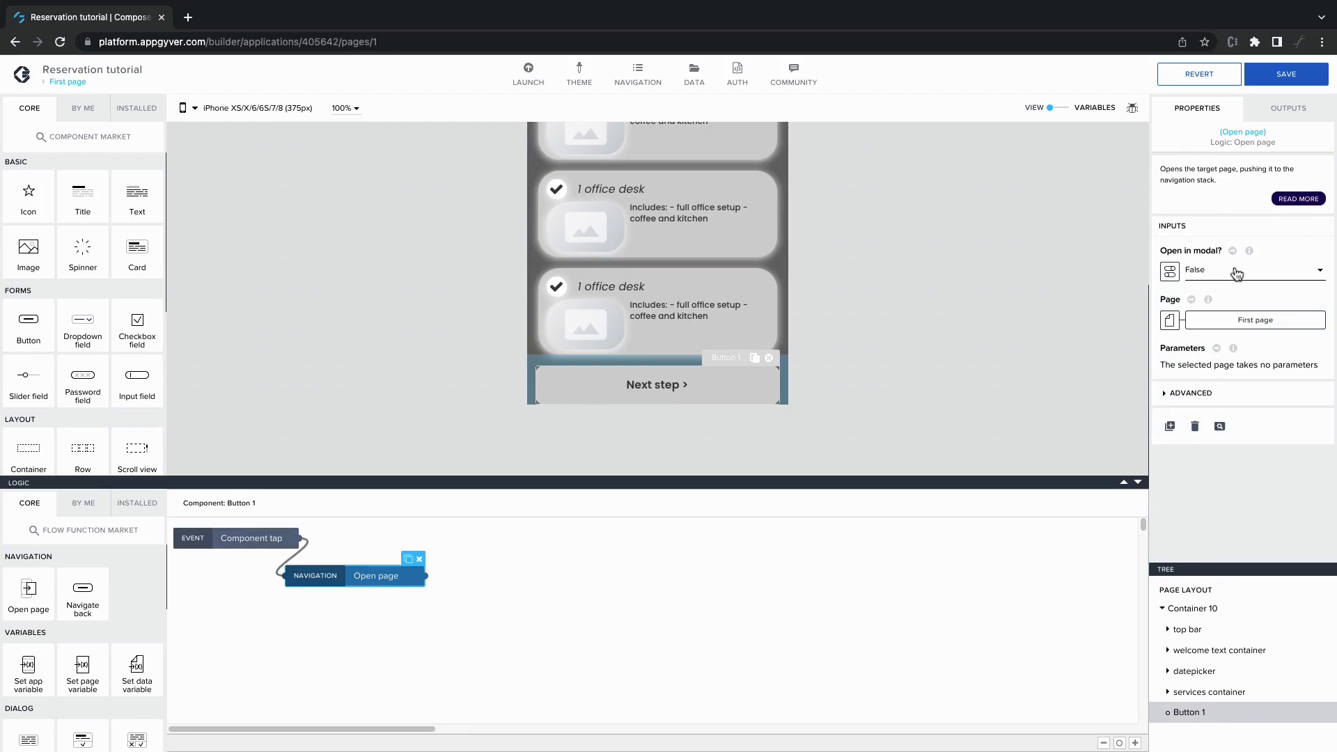
# Step: Set the Open page function's target to Second page and save the application
pyautogui.click(1204, 326)
pyautogui.click(902, 337)
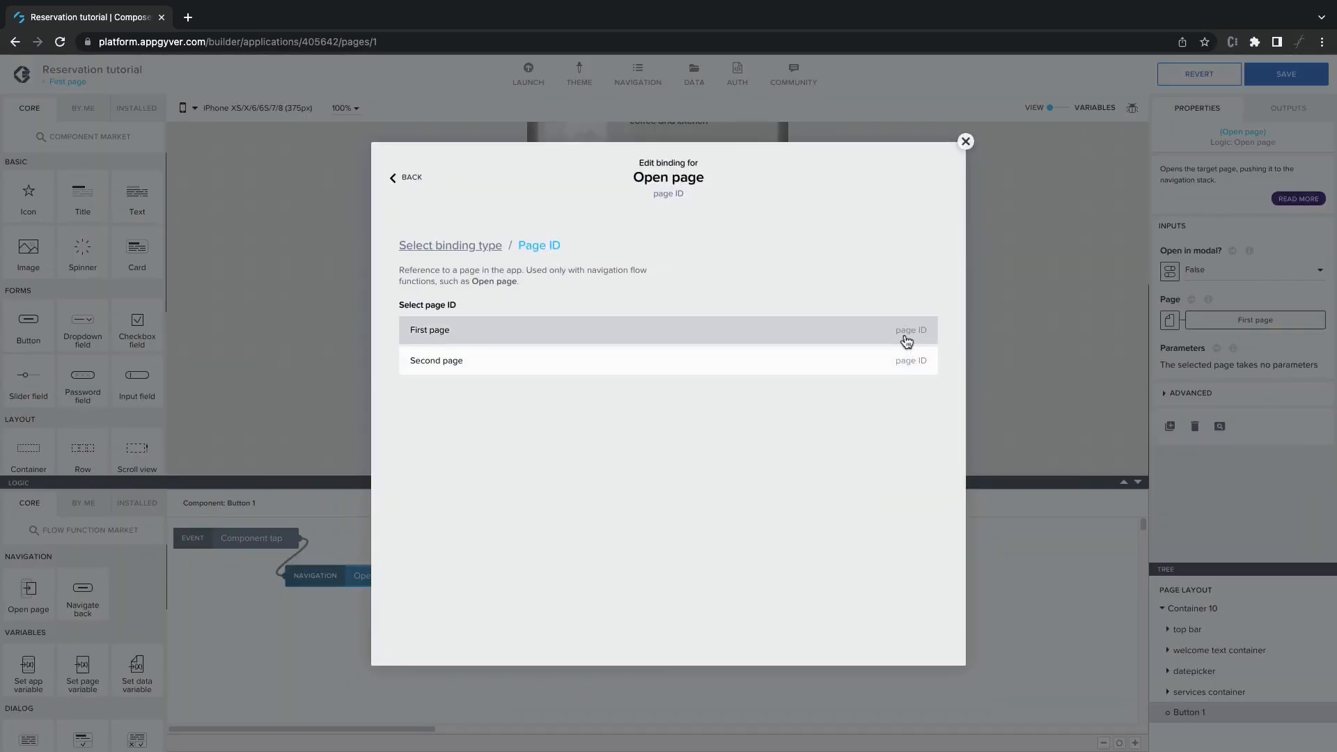
pyautogui.click(862, 362)
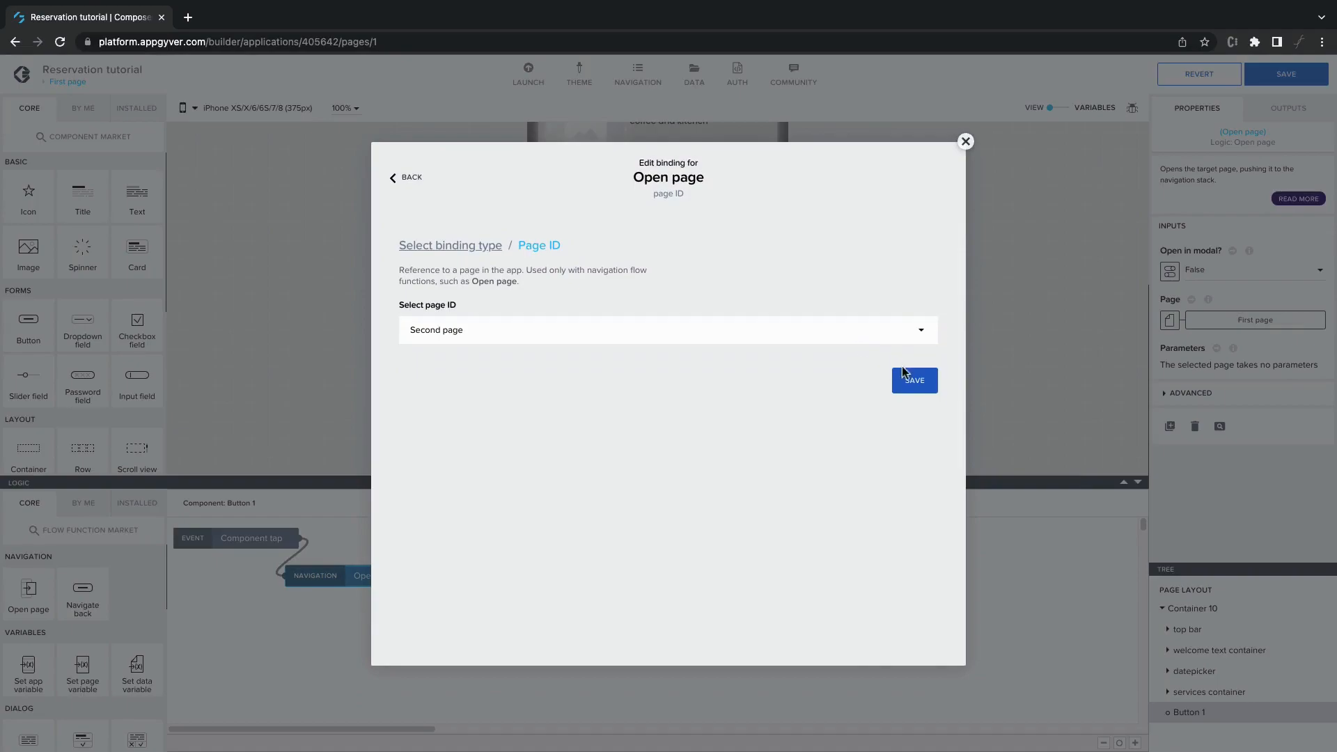
pyautogui.click(913, 381)
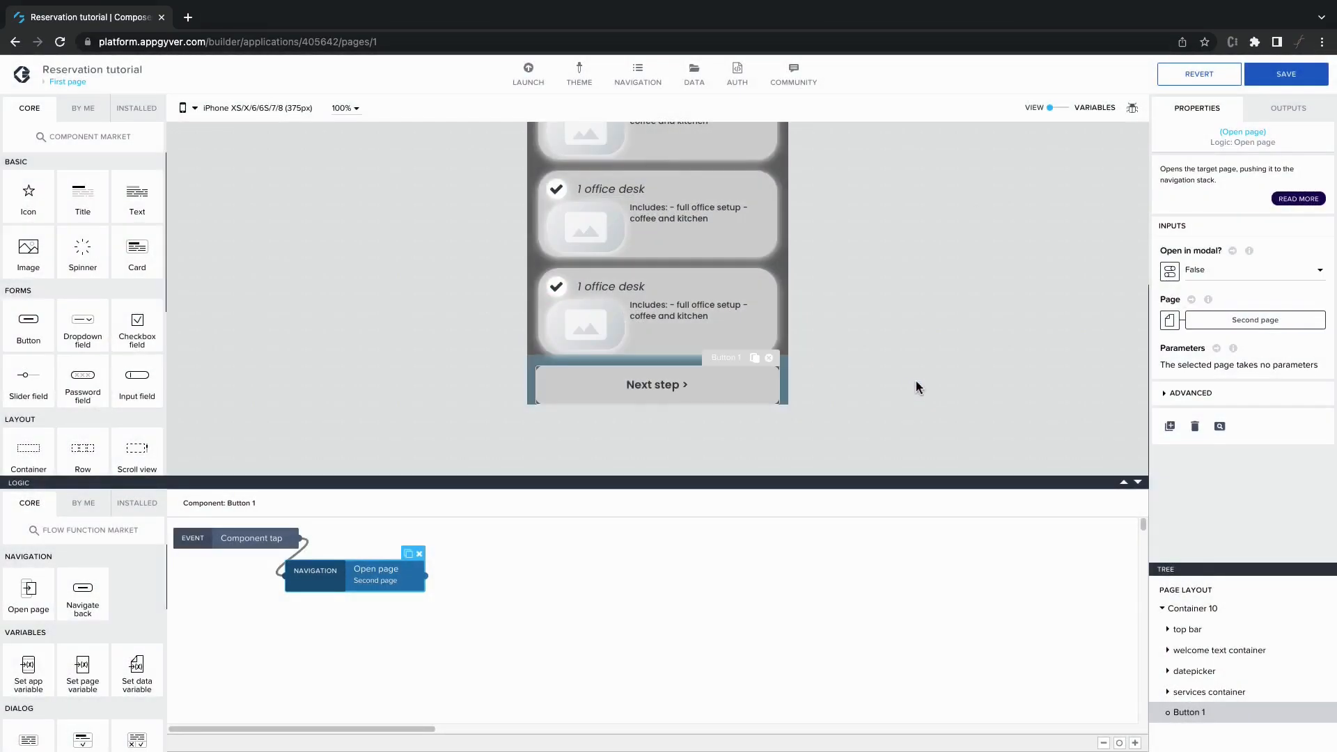
pyautogui.moveTo(1164, 365); pyautogui.dragTo(1265, 364)
pyautogui.click(1265, 364)
pyautogui.click(1258, 81)
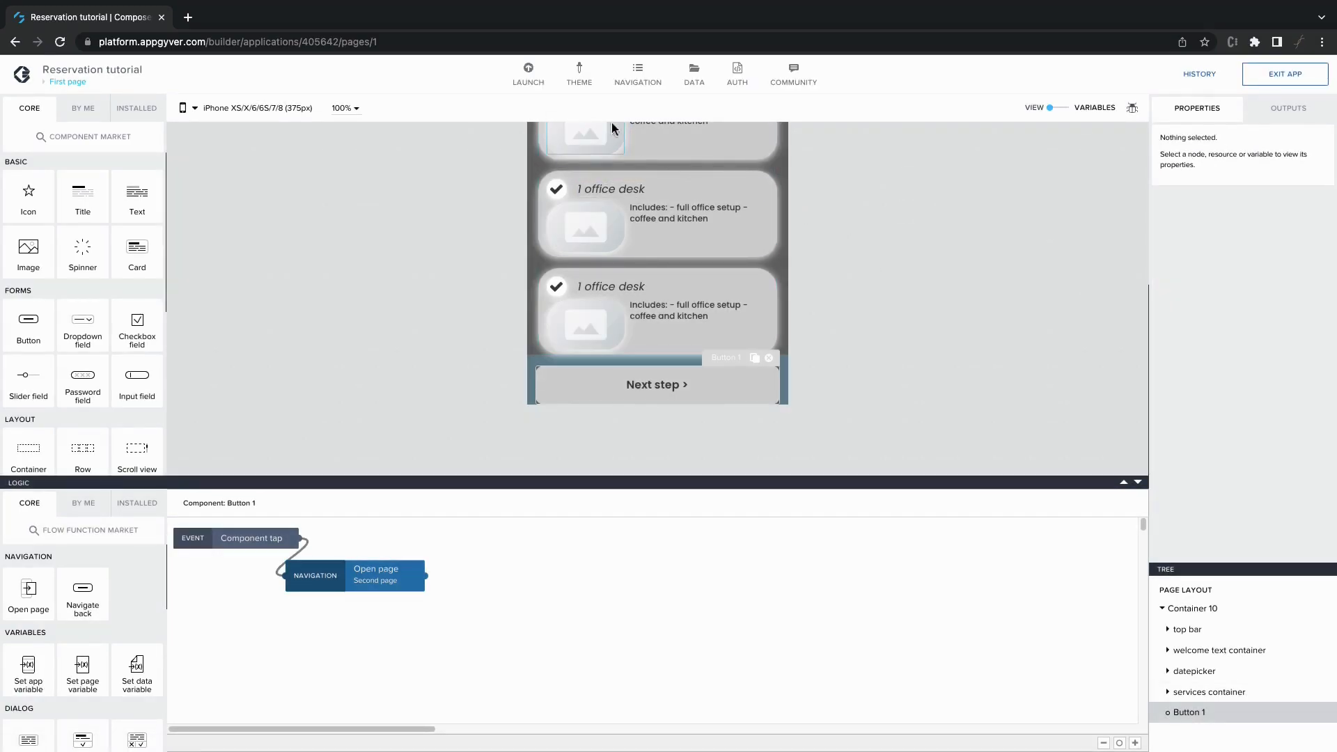
# Step: Launch the app preview portal for web apps and open the Reservation tutorial app there
pyautogui.click(534, 85)
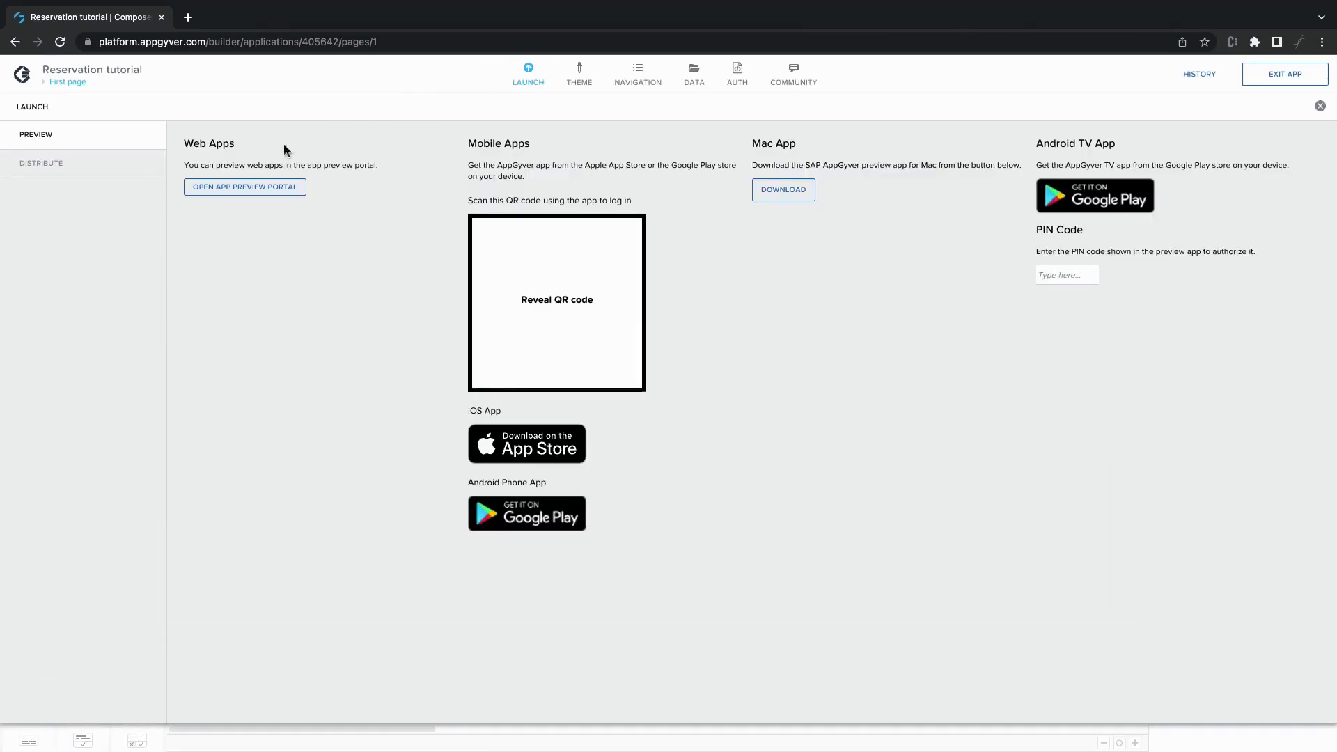
pyautogui.moveTo(189, 146); pyautogui.dragTo(236, 148)
pyautogui.click(235, 148)
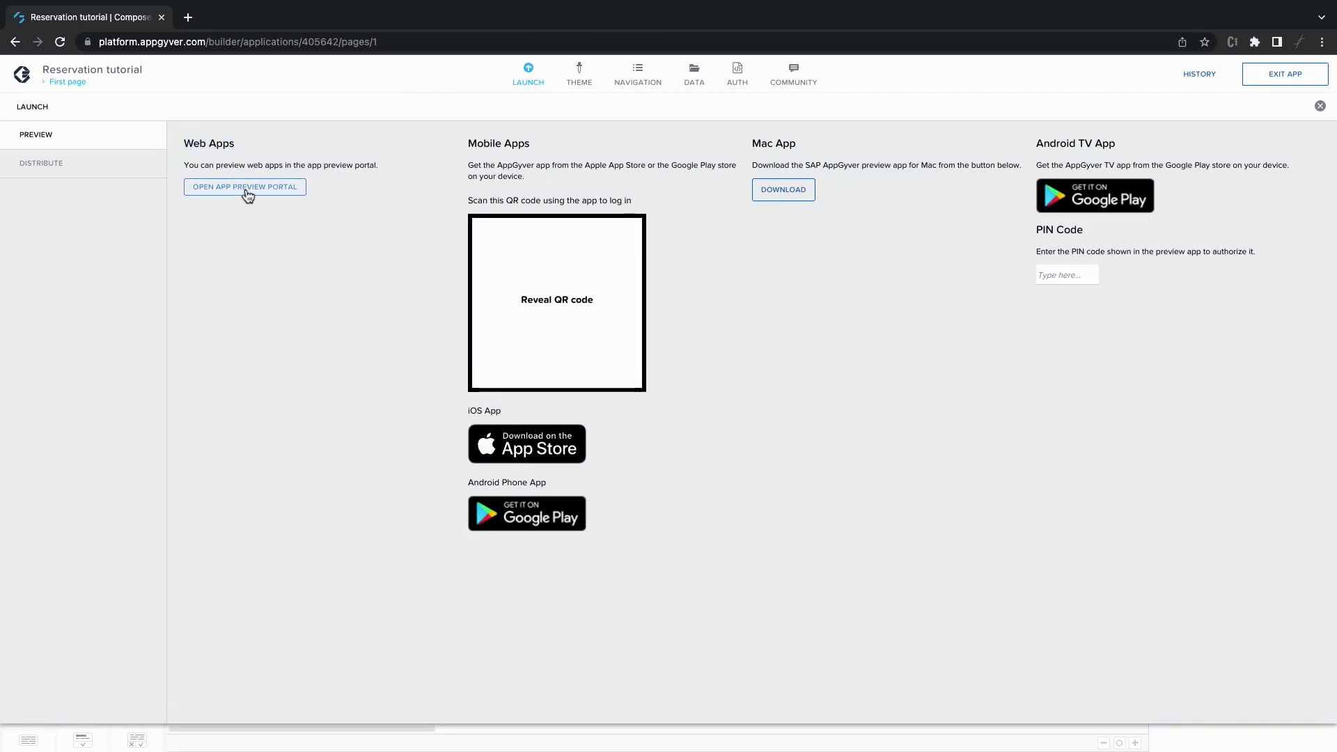
pyautogui.click(246, 189)
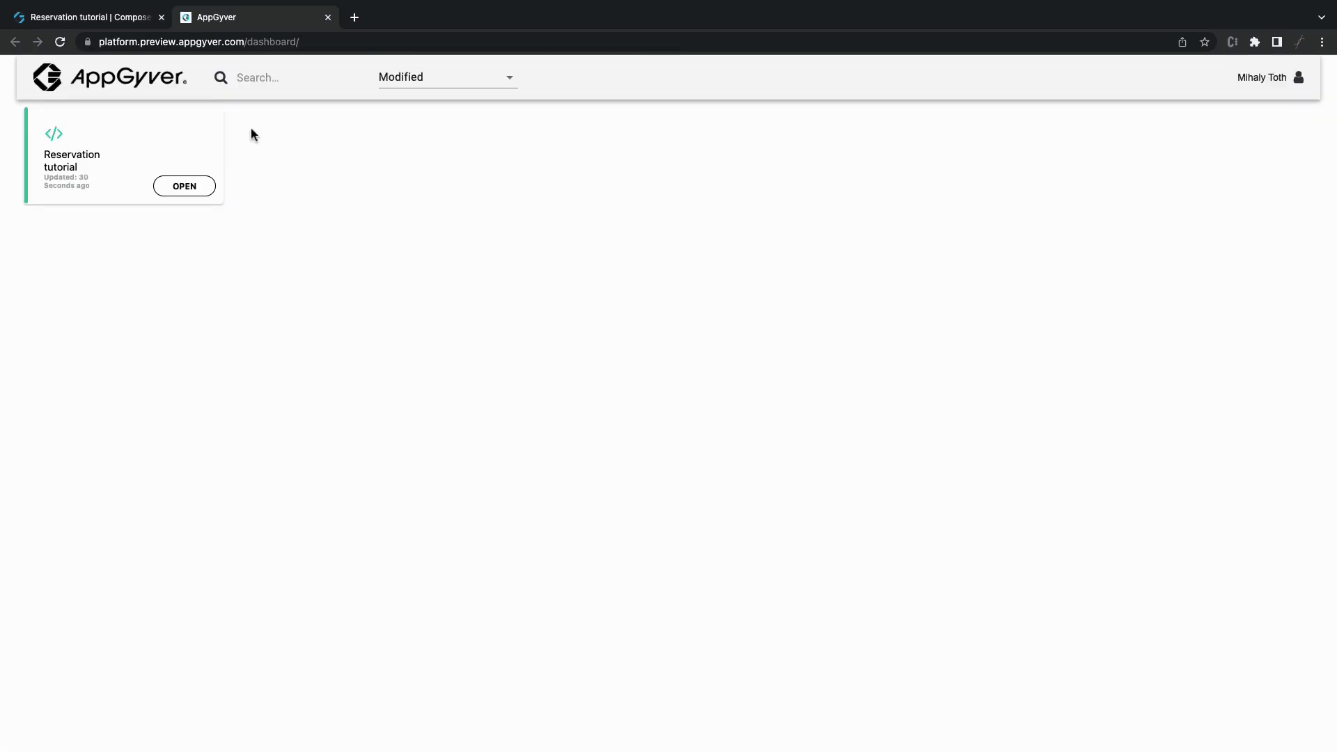
pyautogui.click(185, 188)
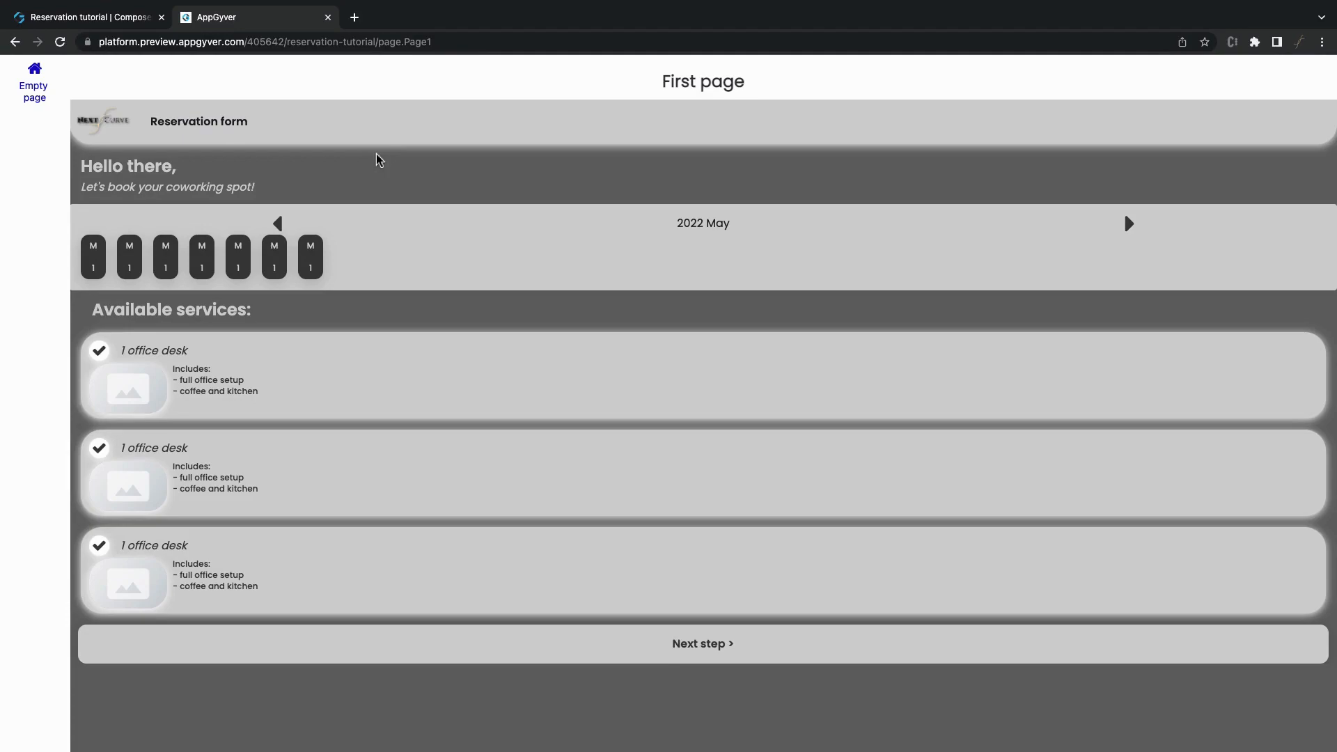
# Step: Show the browser's developer tools alongside the previewed First page
pyautogui.press('F12')
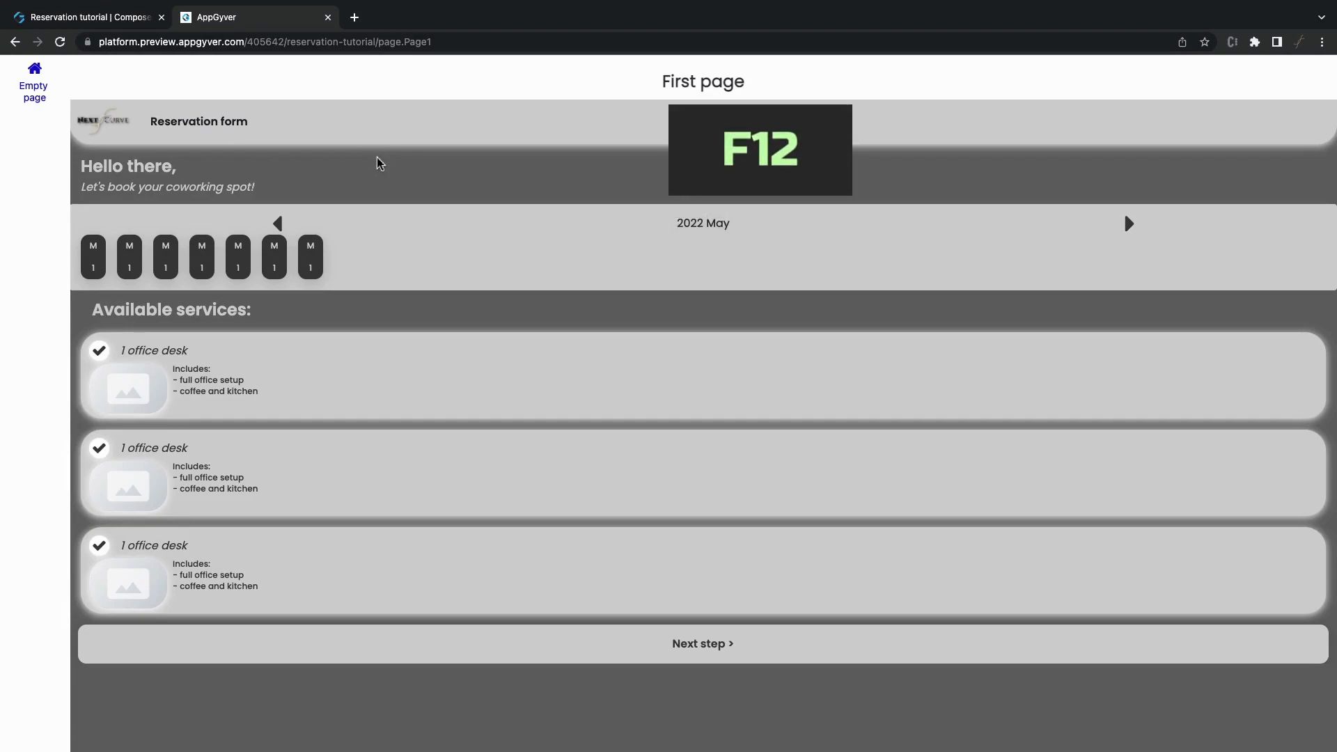
pyautogui.press('F12')
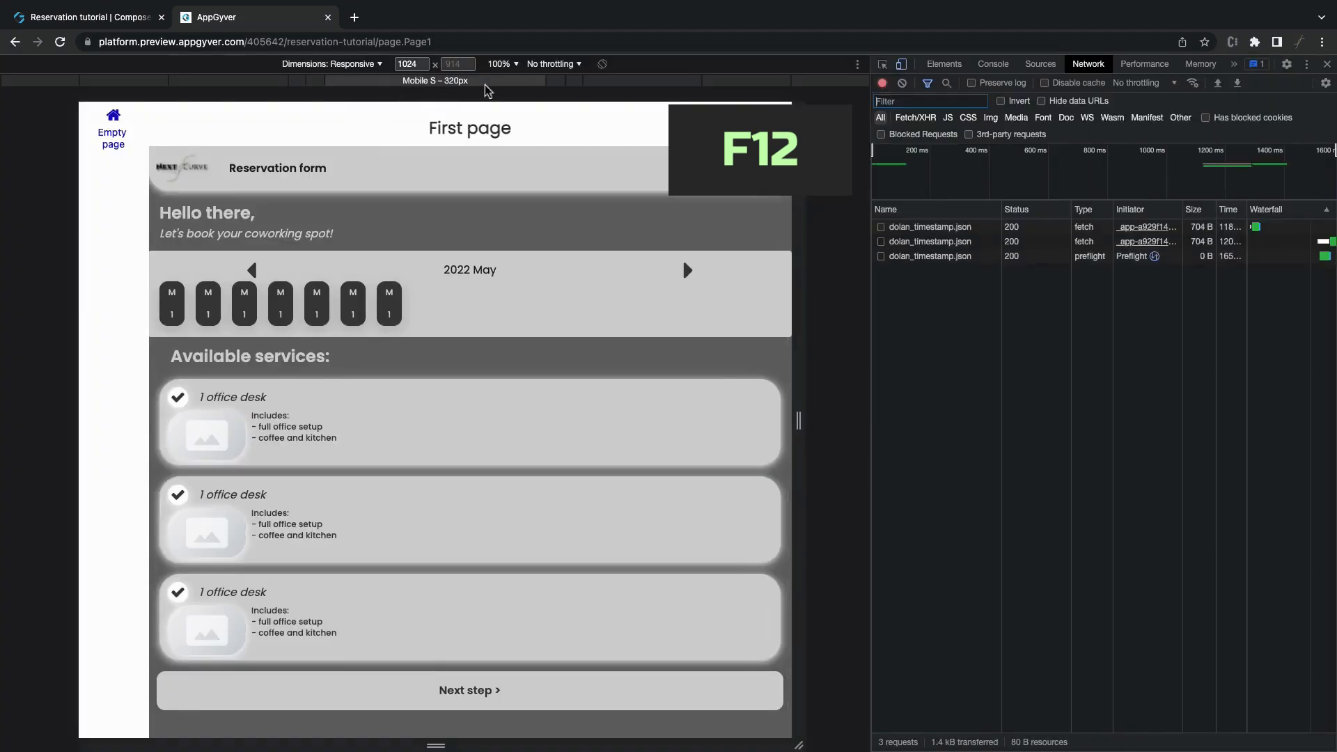
# Step: Set the preview's responsive viewport to the 375 px mobile width
pyautogui.click(555, 83)
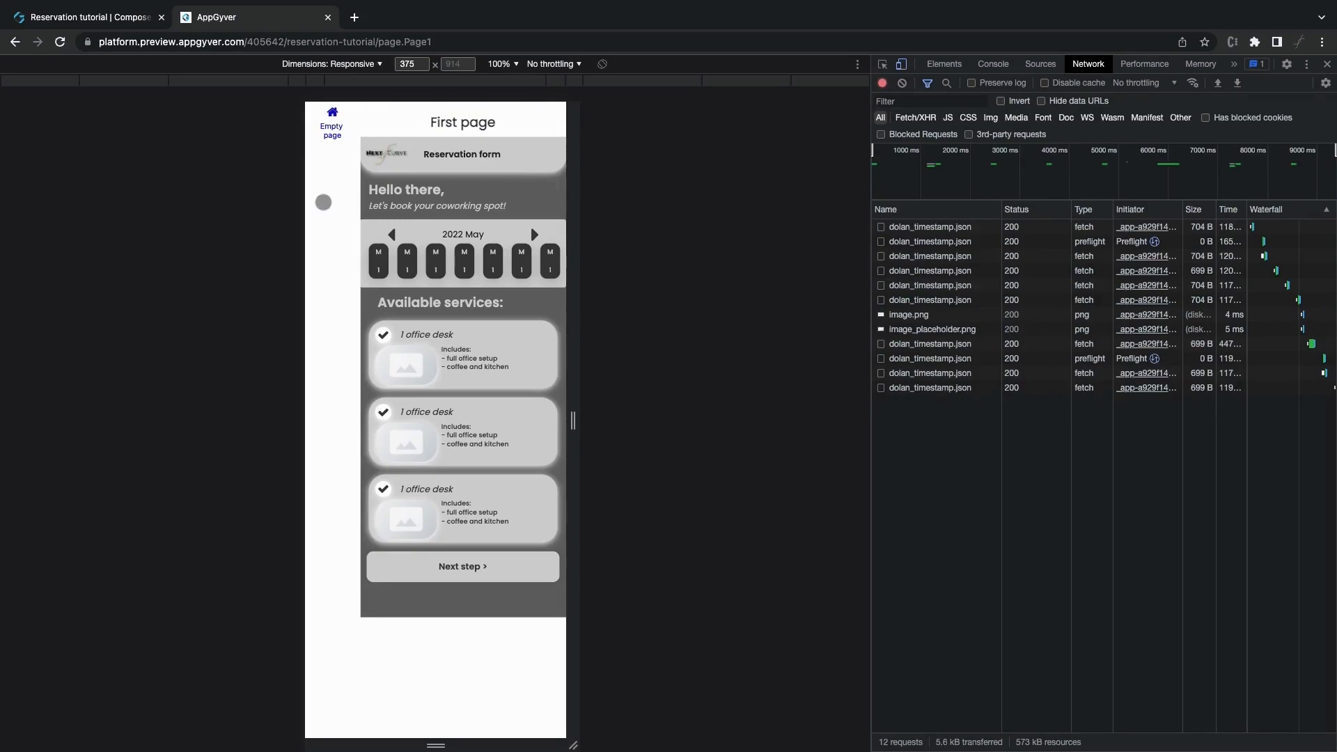
# Step: Return to the Reservation tutorial builder and disable the navigation header bar in the app's built-in navigation settings
pyautogui.click(134, 18)
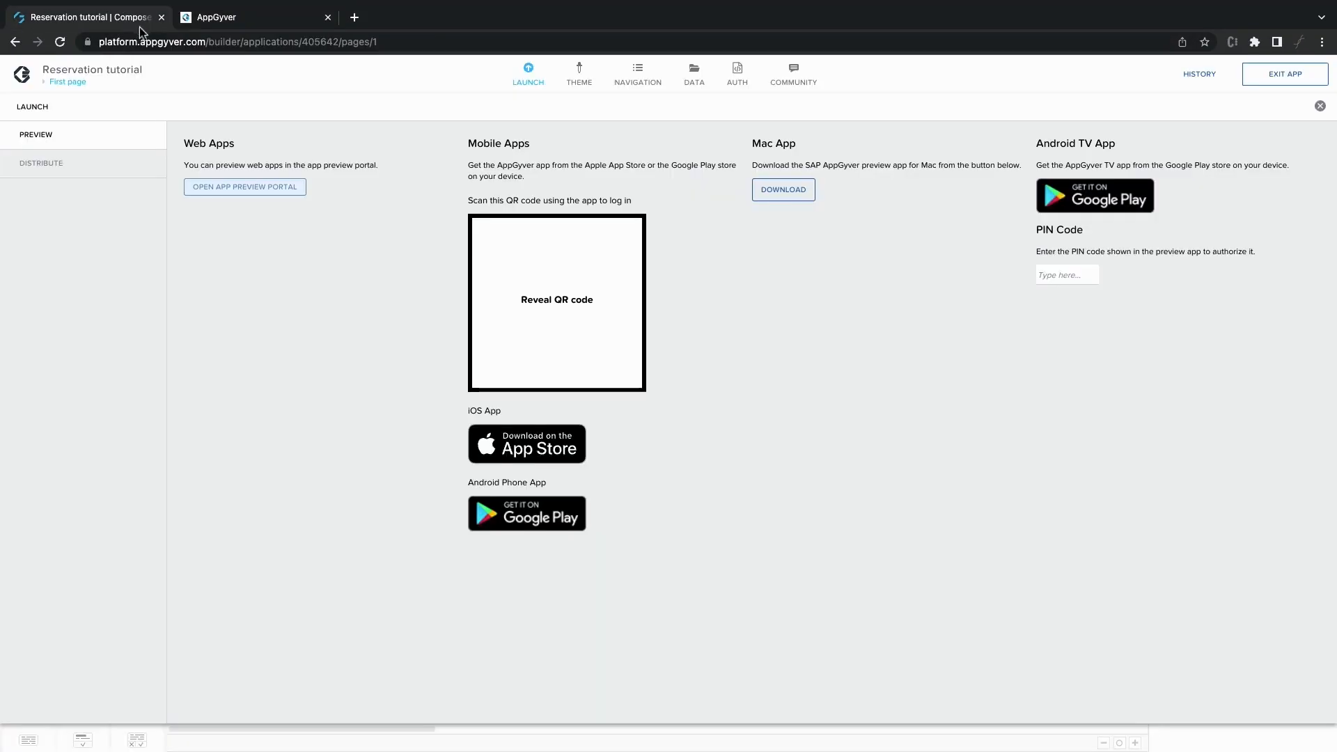
pyautogui.click(532, 87)
pyautogui.click(634, 82)
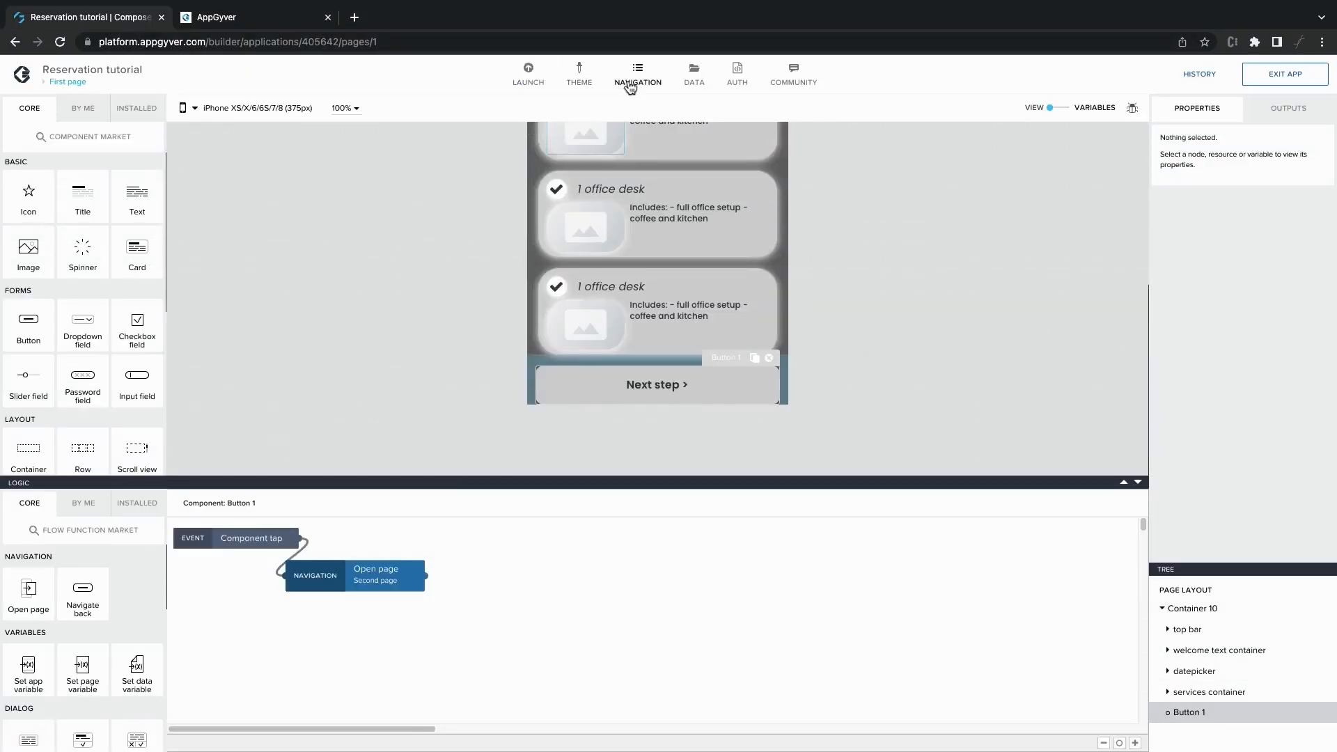
pyautogui.click(597, 175)
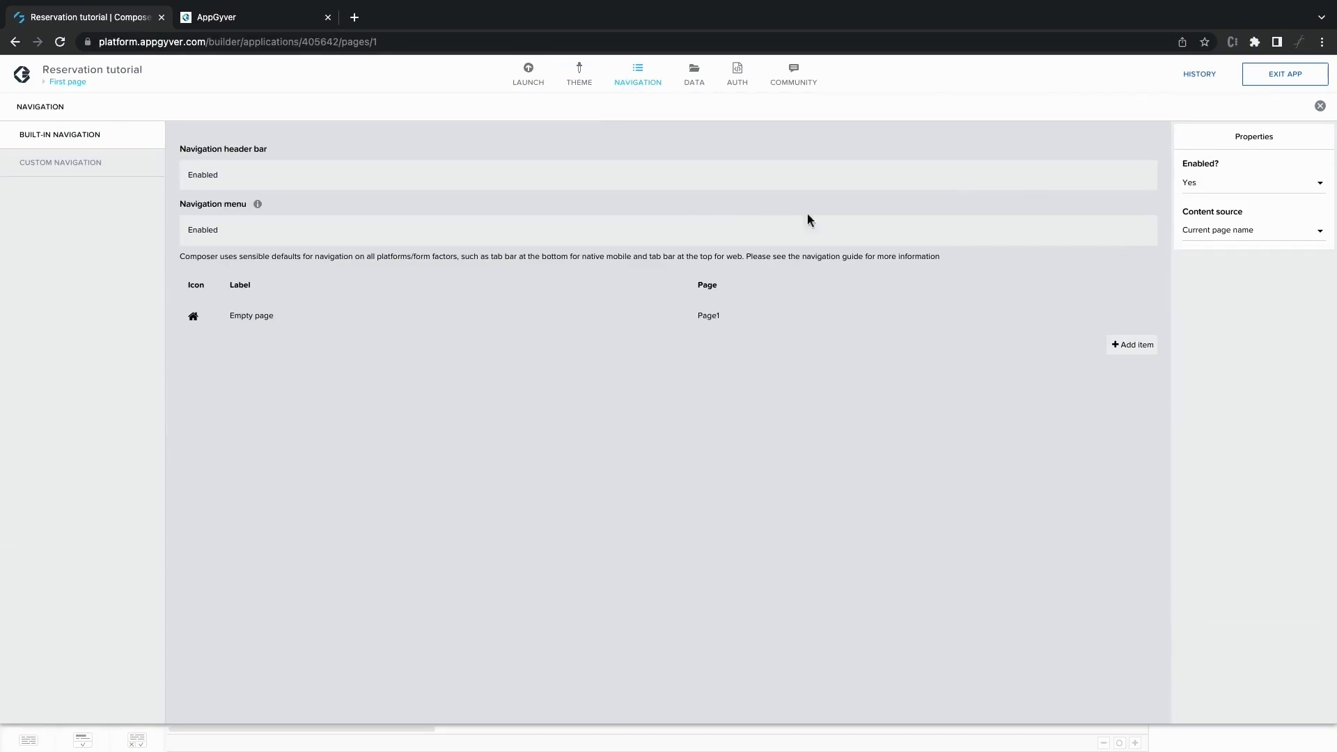
pyautogui.click(1297, 198)
pyautogui.click(1253, 170)
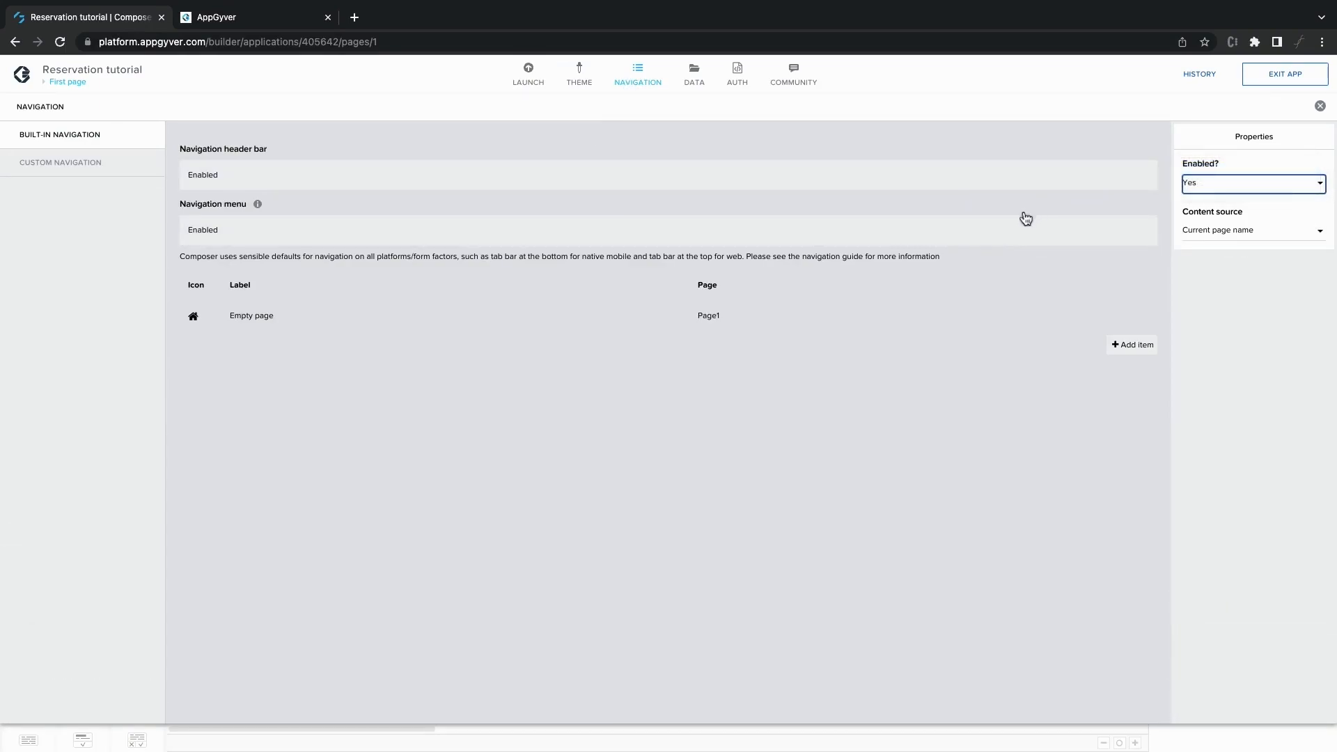
# Step: Disable the built-in navigation menu and save the application
pyautogui.click(1027, 230)
pyautogui.click(1218, 189)
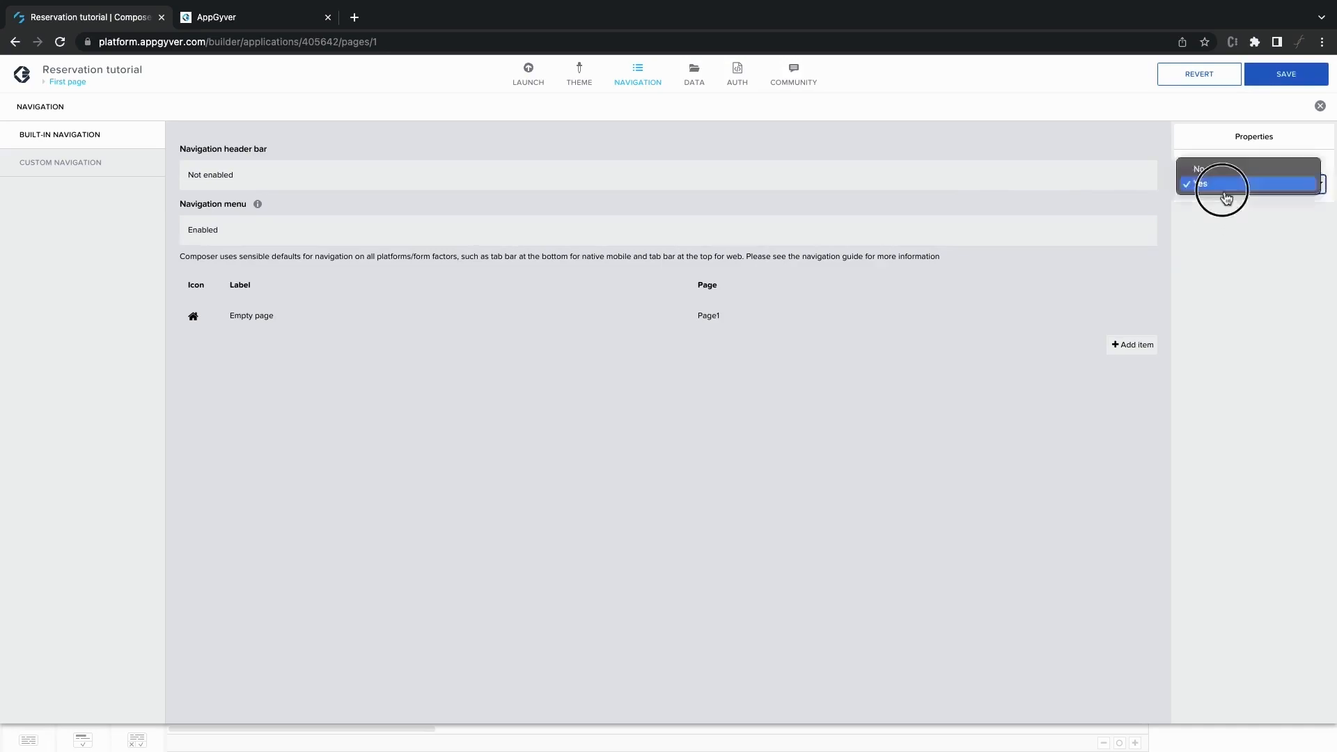
pyautogui.click(1216, 174)
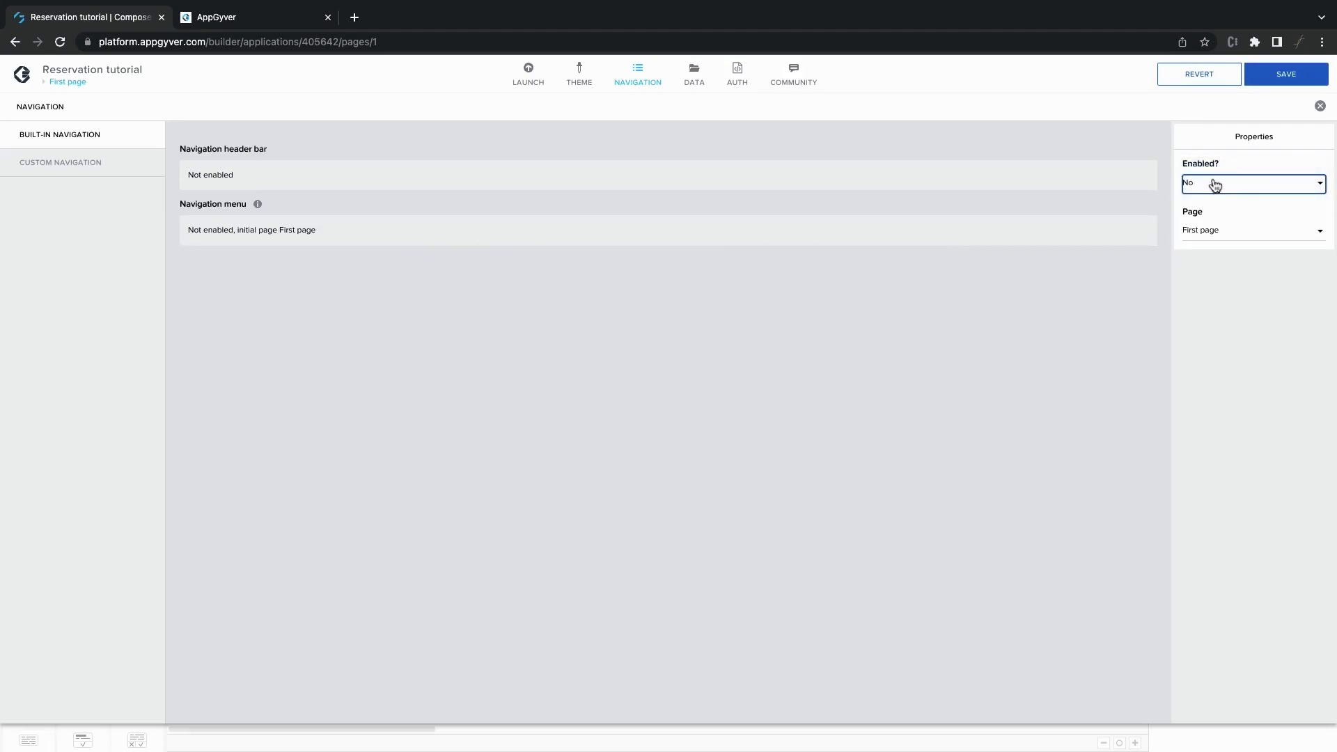
pyautogui.click(1273, 80)
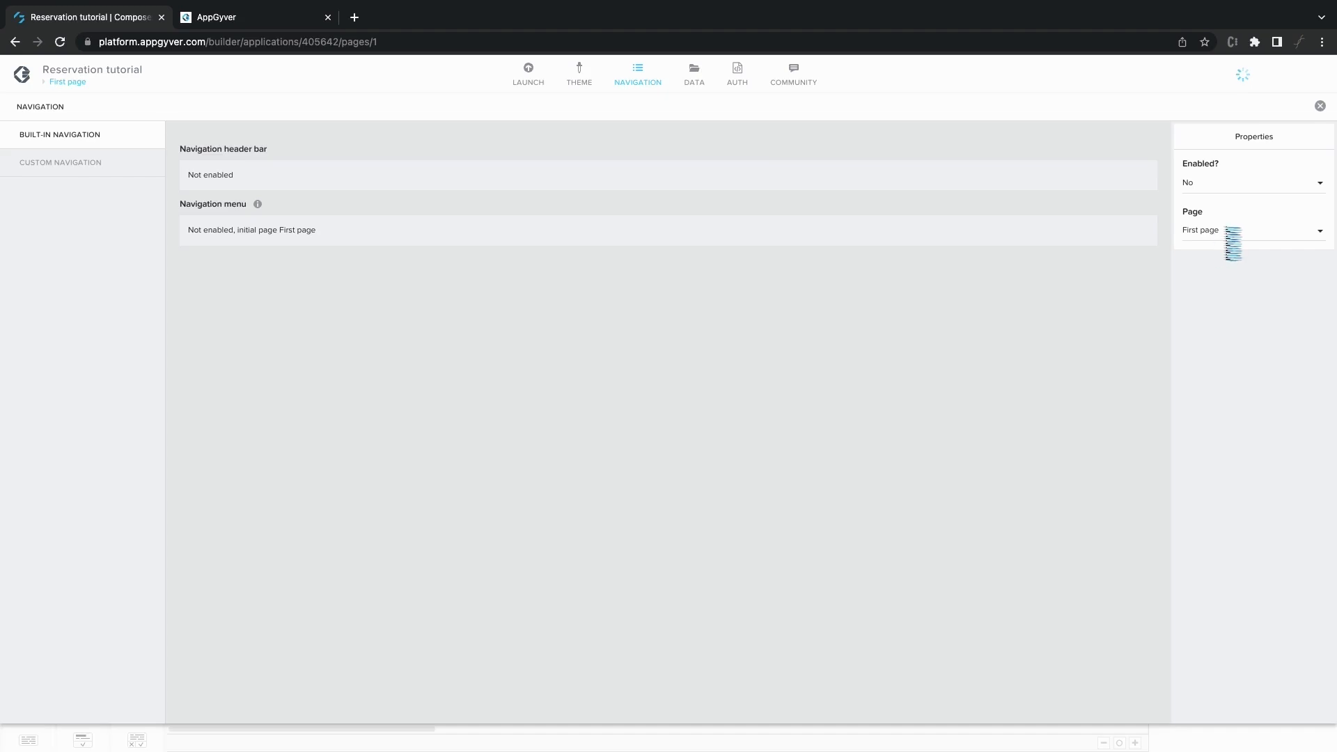
# Step: Test the previewed app's page links by going forward with "Next step >" and using the second page's back arrow
pyautogui.click(287, 20)
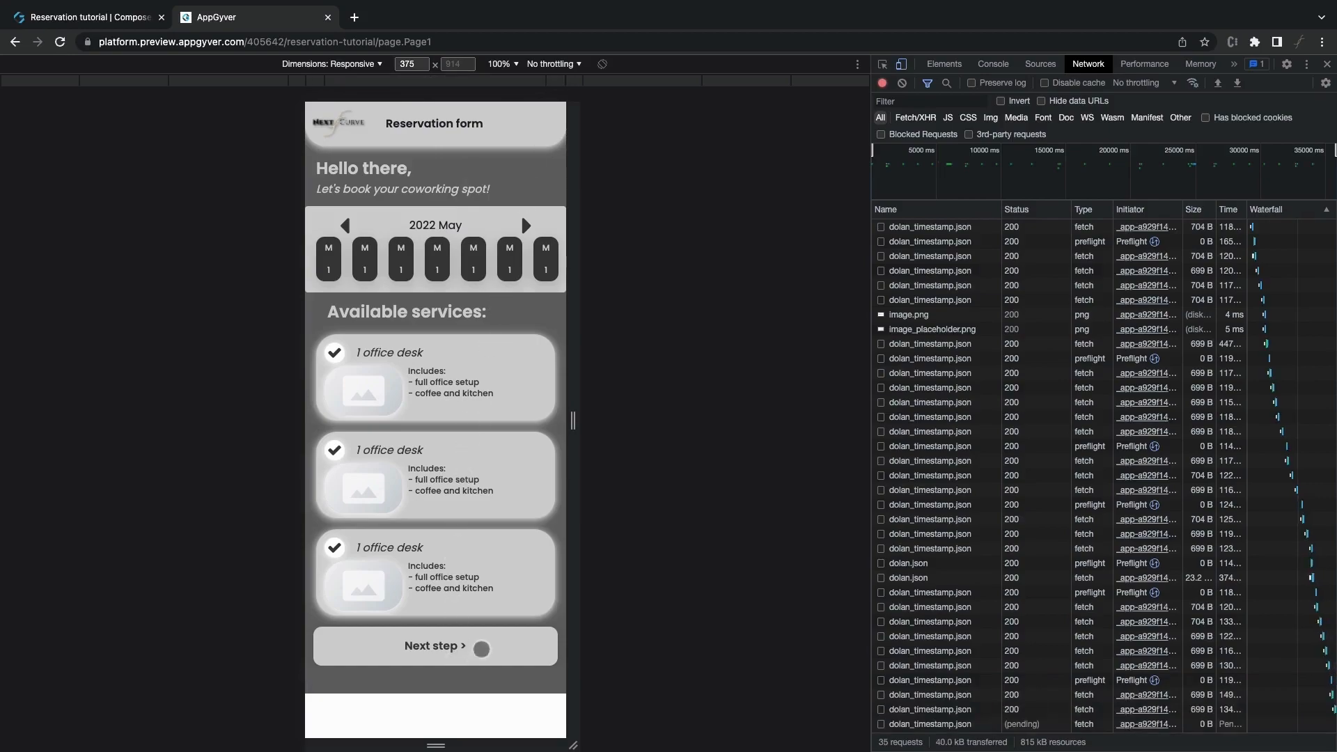
pyautogui.click(481, 649)
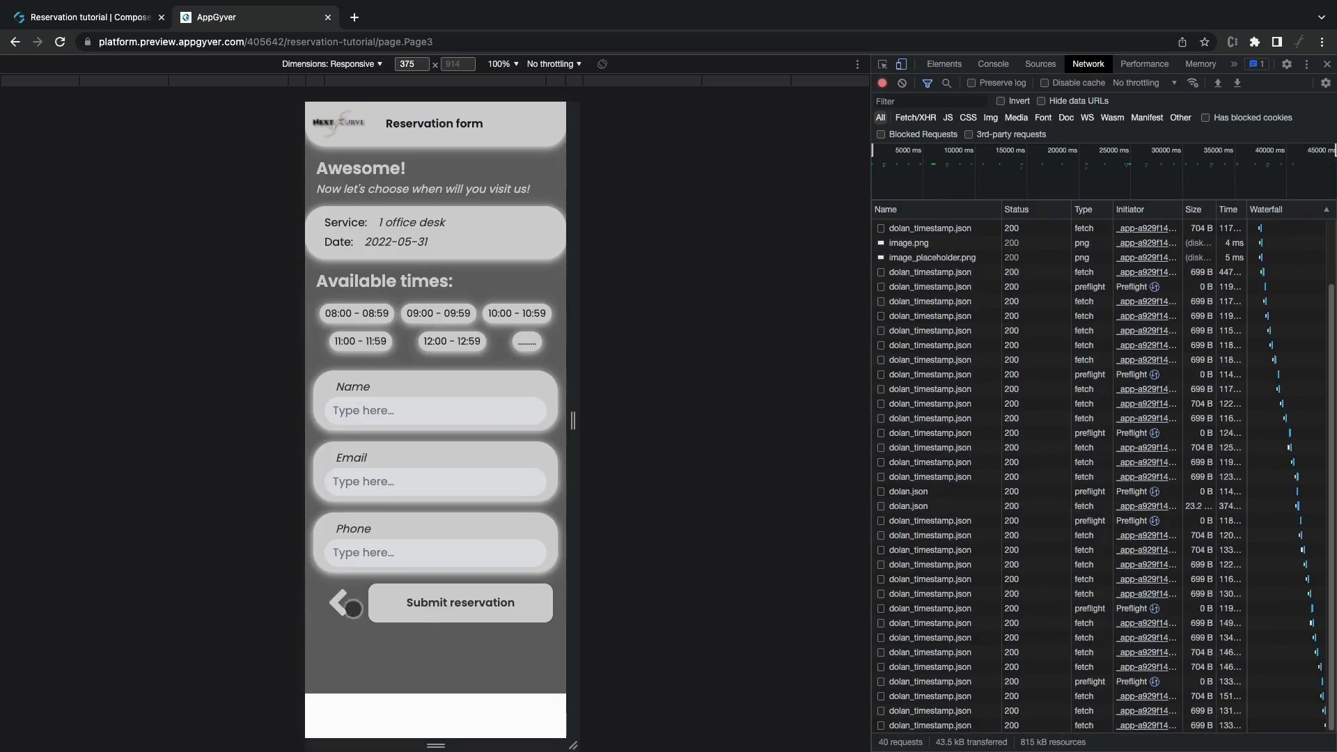
pyautogui.click(339, 603)
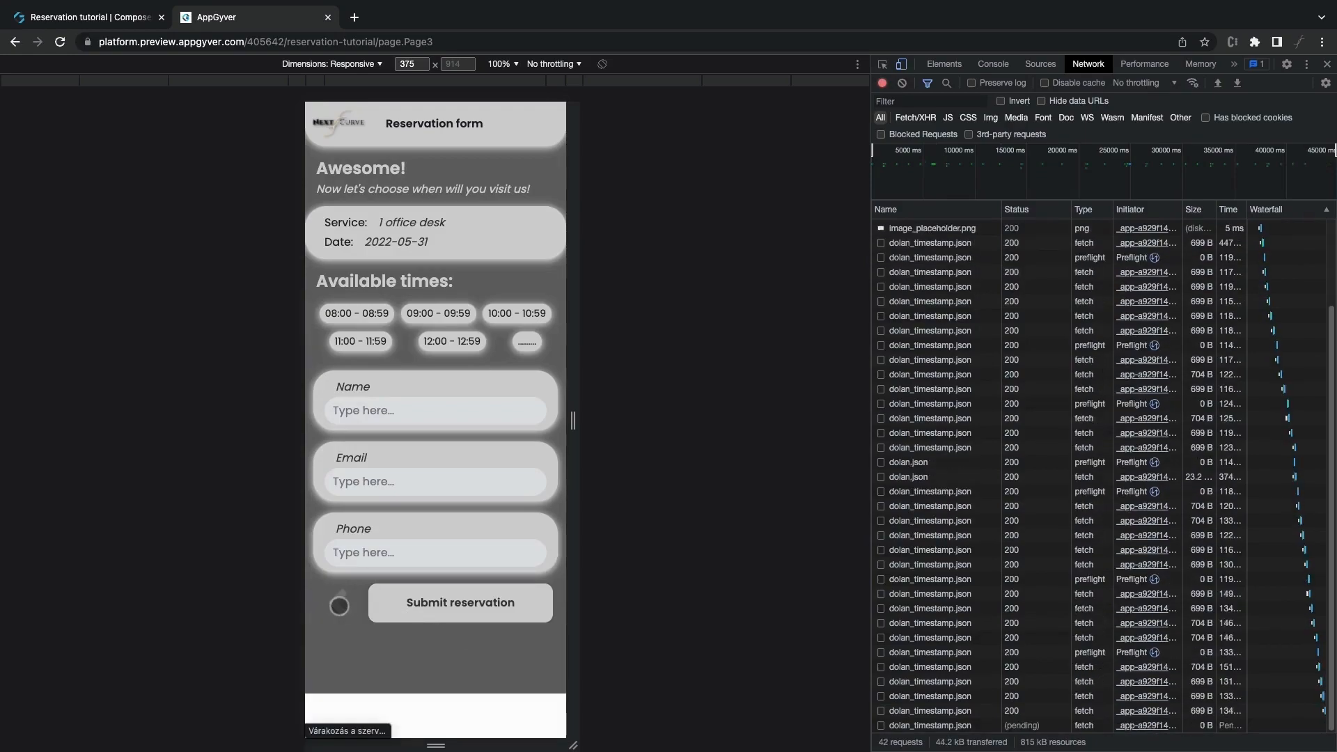